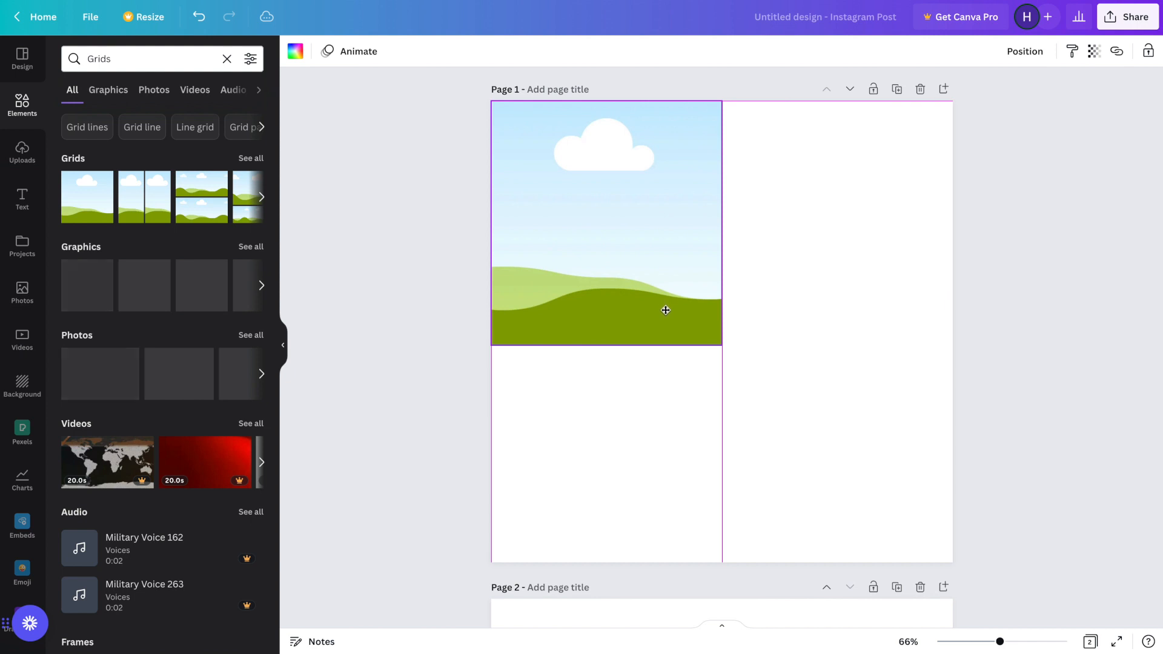
Duplicate the landscape grid three times and arrange the copies into a two-by-two layout covering page 1
{"action": "left_click", "coordinate": [665, 310]}
{"action": "key", "text": "ctrl+d"}
{"action": "left_click_drag", "start_coordinate": [664, 307], "coordinate": [888, 302]}
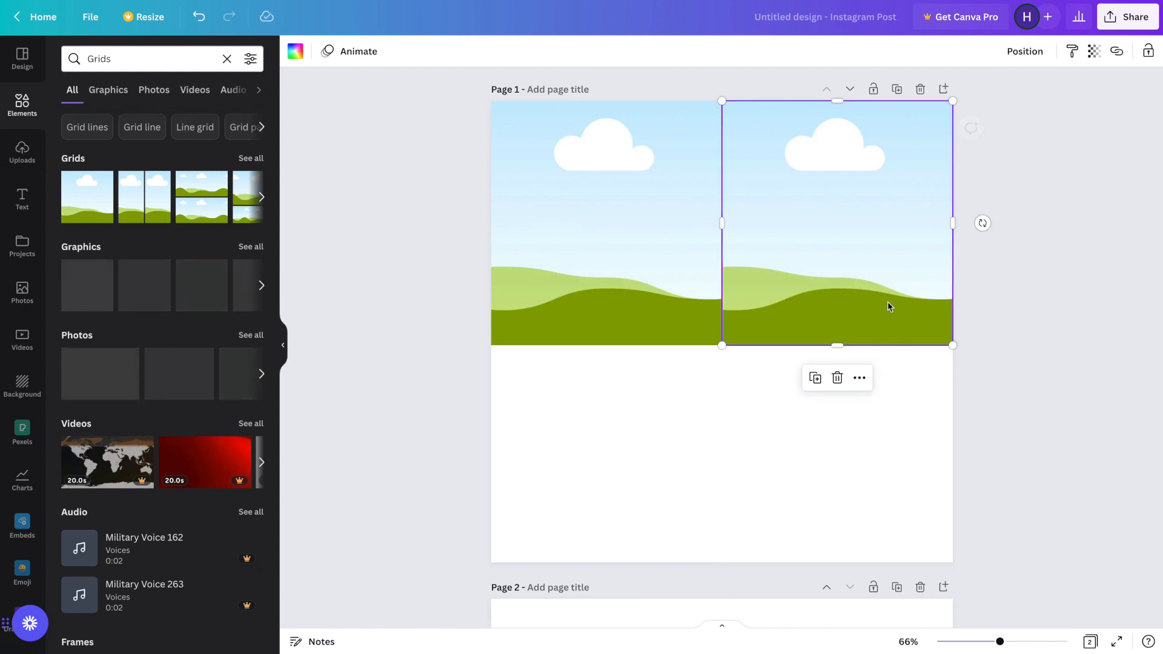
{"action": "key", "text": "ctrl+v"}
{"action": "left_click_drag", "start_coordinate": [668, 242], "coordinate": [663, 478]}
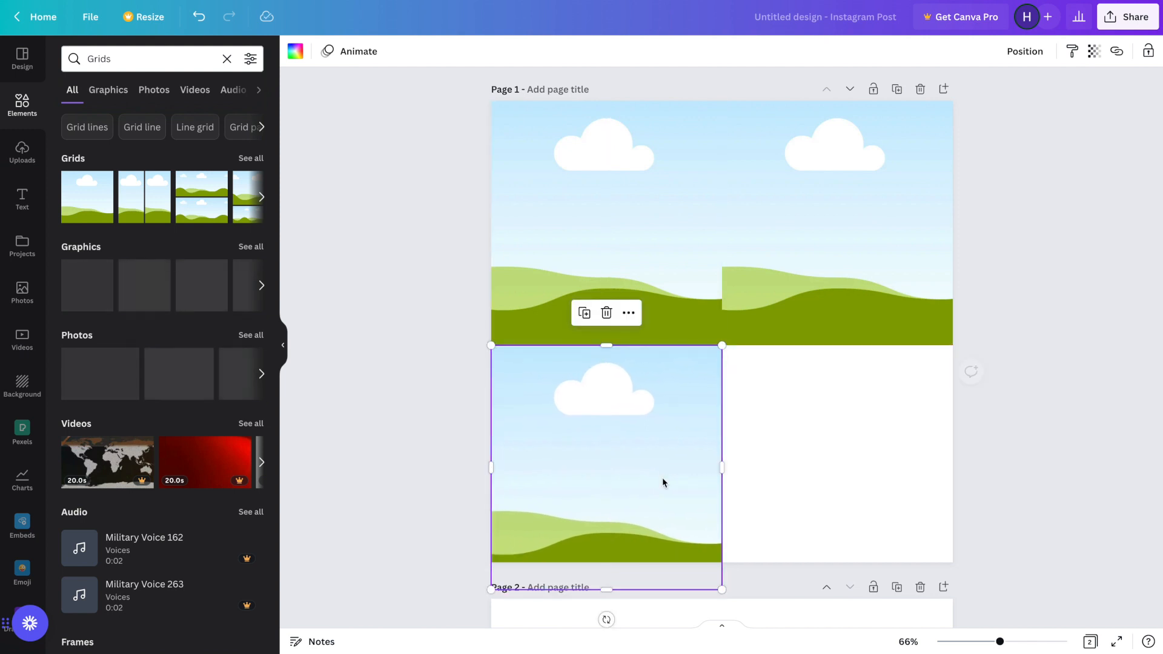
{"action": "key", "text": "ctrl+v"}
{"action": "left_click_drag", "start_coordinate": [616, 295], "coordinate": [844, 539]}
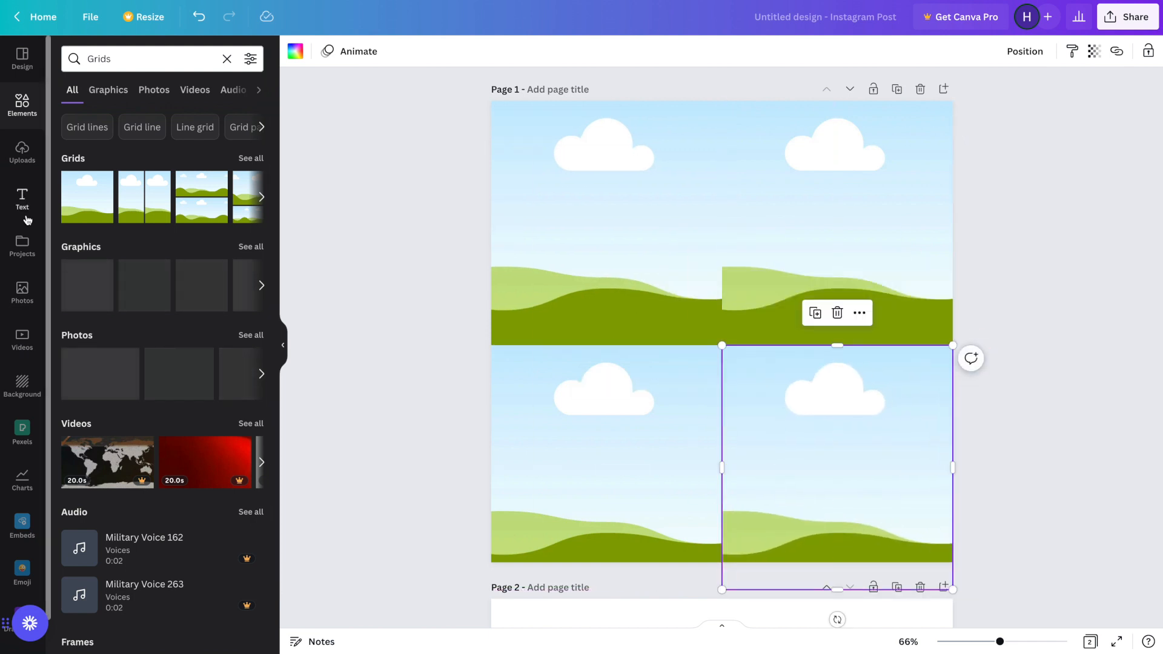
Search the Pexels image library for "girls vacation"
{"action": "left_click", "coordinate": [22, 430]}
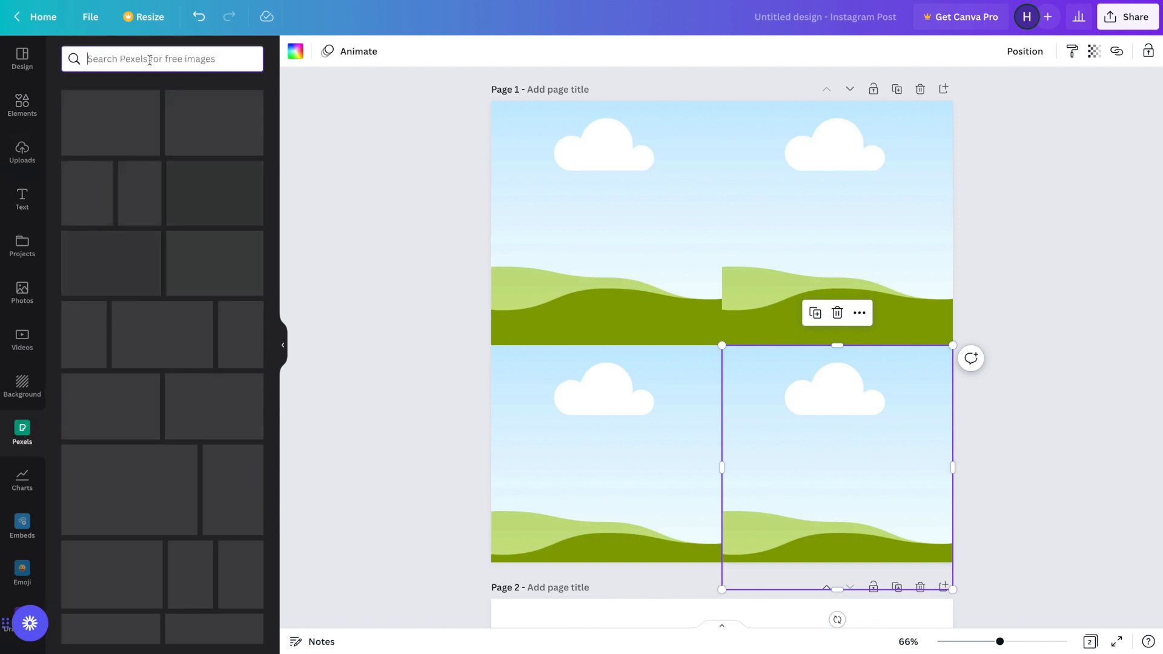
{"action": "type", "text": "vacatio"}
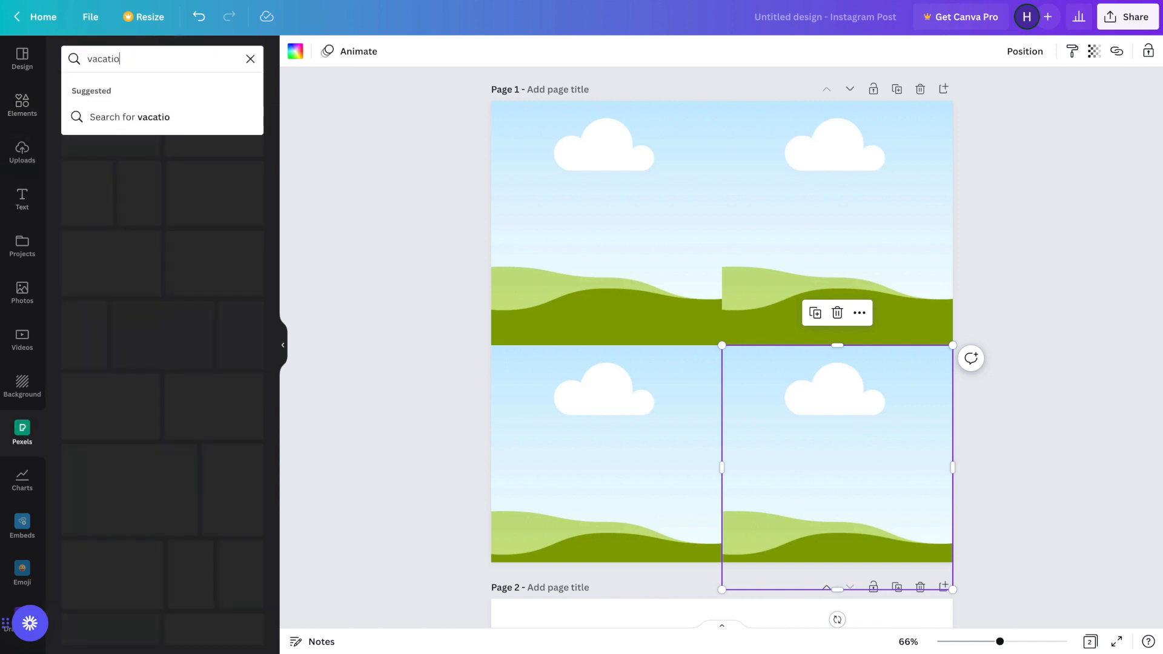
{"action": "type", "text": "n"}
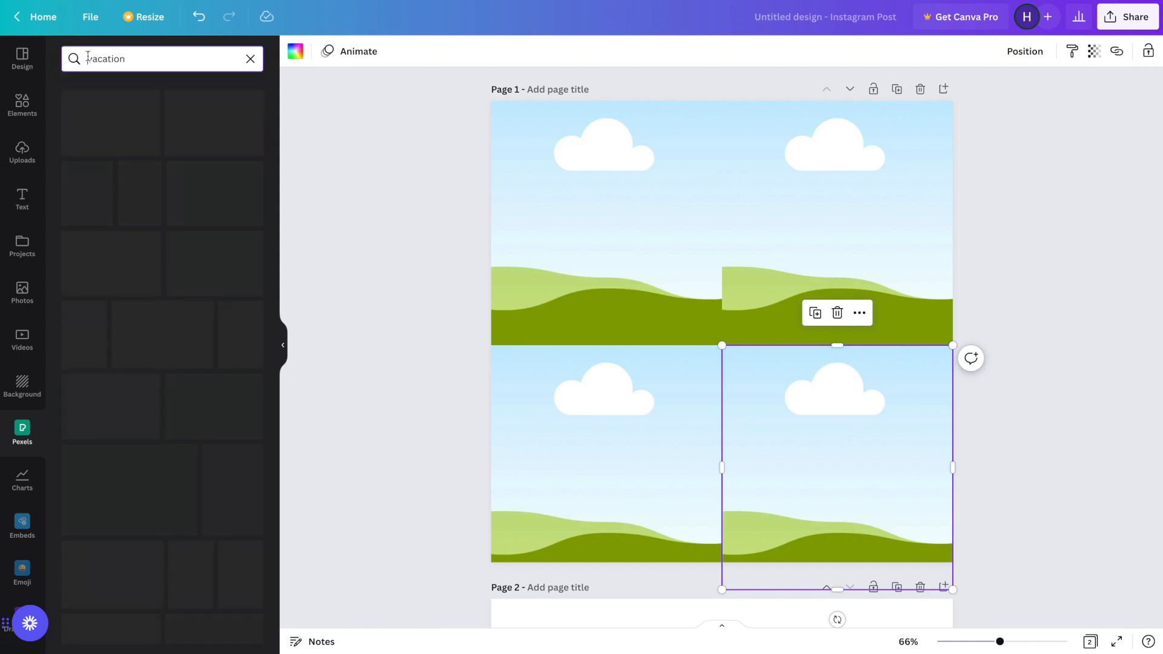
{"action": "left_click", "coordinate": [88, 58]}
{"action": "type", "text": "girl"}
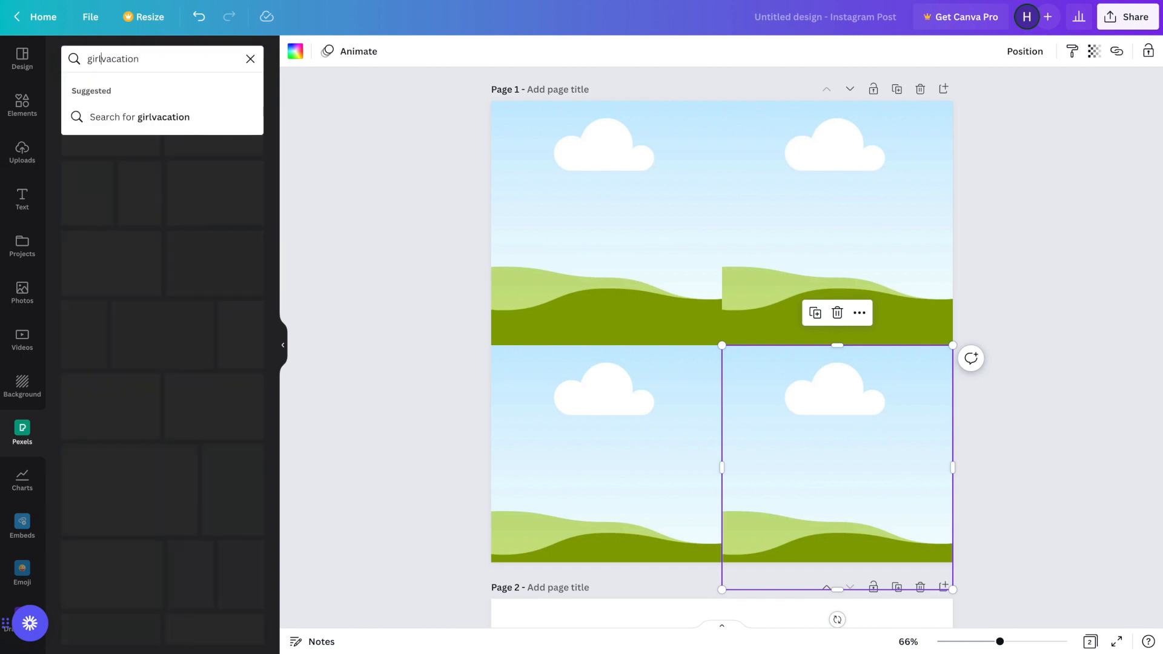
{"action": "type", "text": "s"}
{"action": "key", "text": "Return"}
Fill the page's upper-left grid cell with the photo of two women in a pool and the lower-right cell with the sunset group photo
{"action": "left_click", "coordinate": [195, 381]}
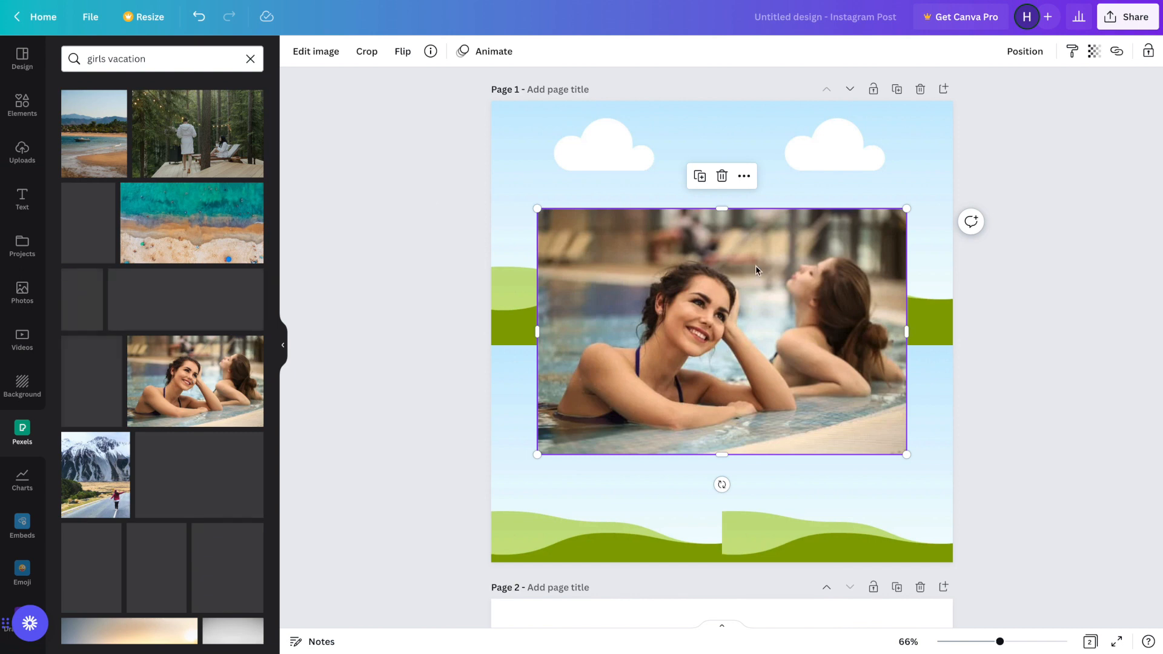
{"action": "left_click_drag", "start_coordinate": [701, 327], "coordinate": [555, 251]}
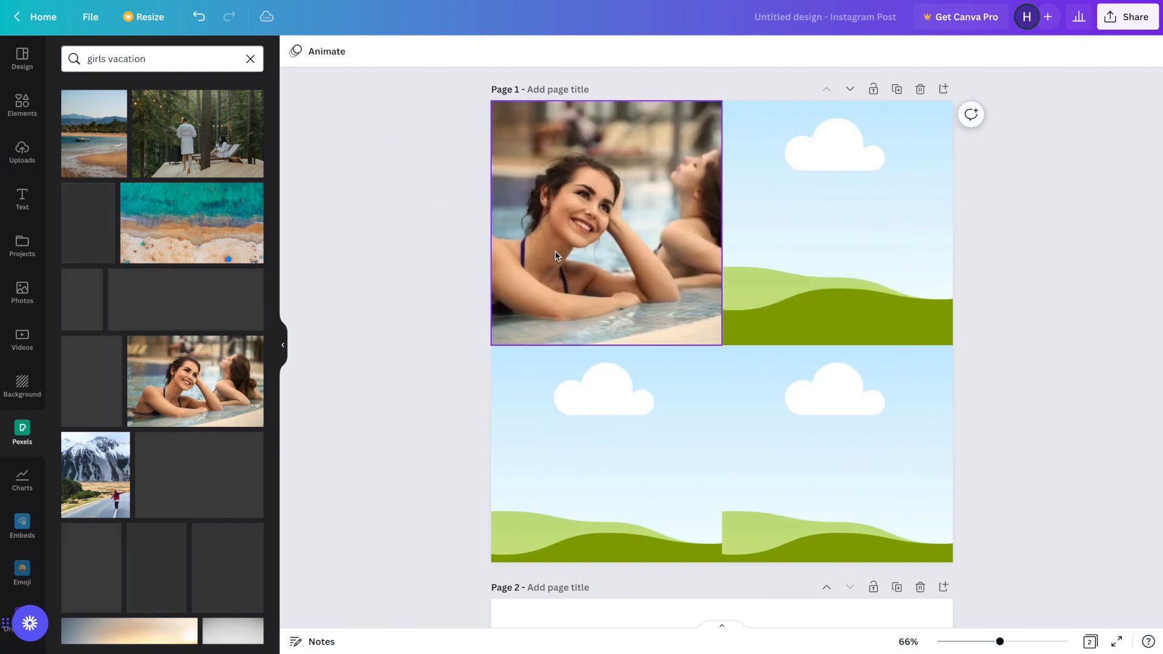
{"action": "scroll", "coordinate": [156, 409], "scroll_direction": "down", "scroll_amount": 5}
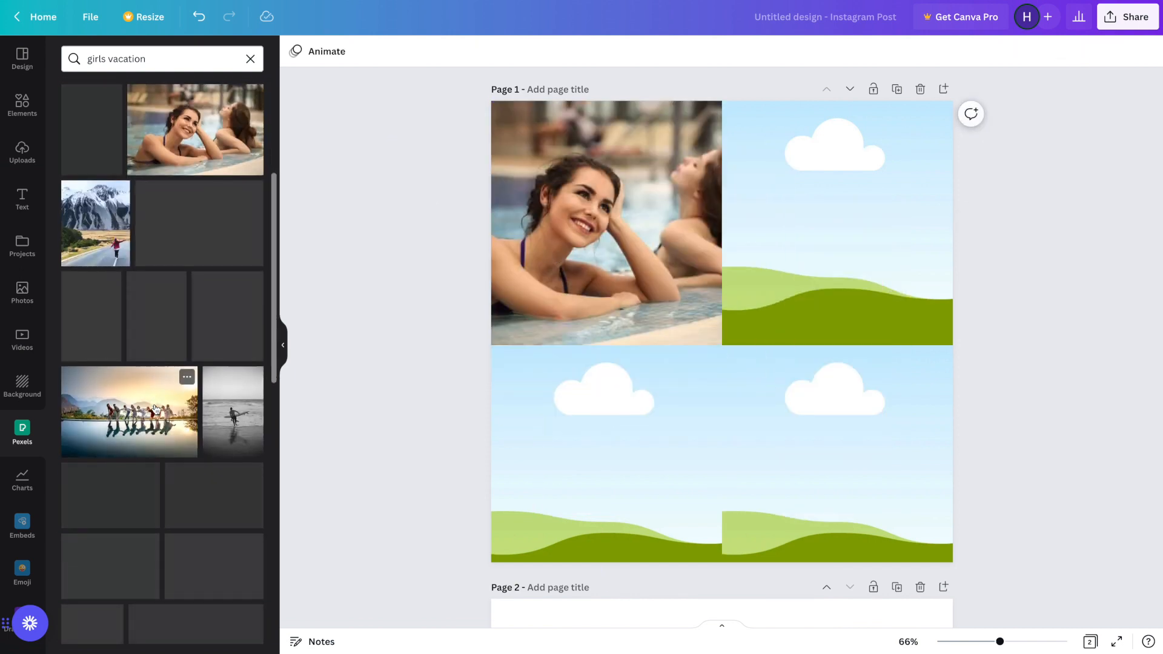
{"action": "left_click", "coordinate": [136, 415]}
{"action": "left_click_drag", "start_coordinate": [780, 362], "coordinate": [846, 488]}
{"action": "double_click", "coordinate": [864, 489]}
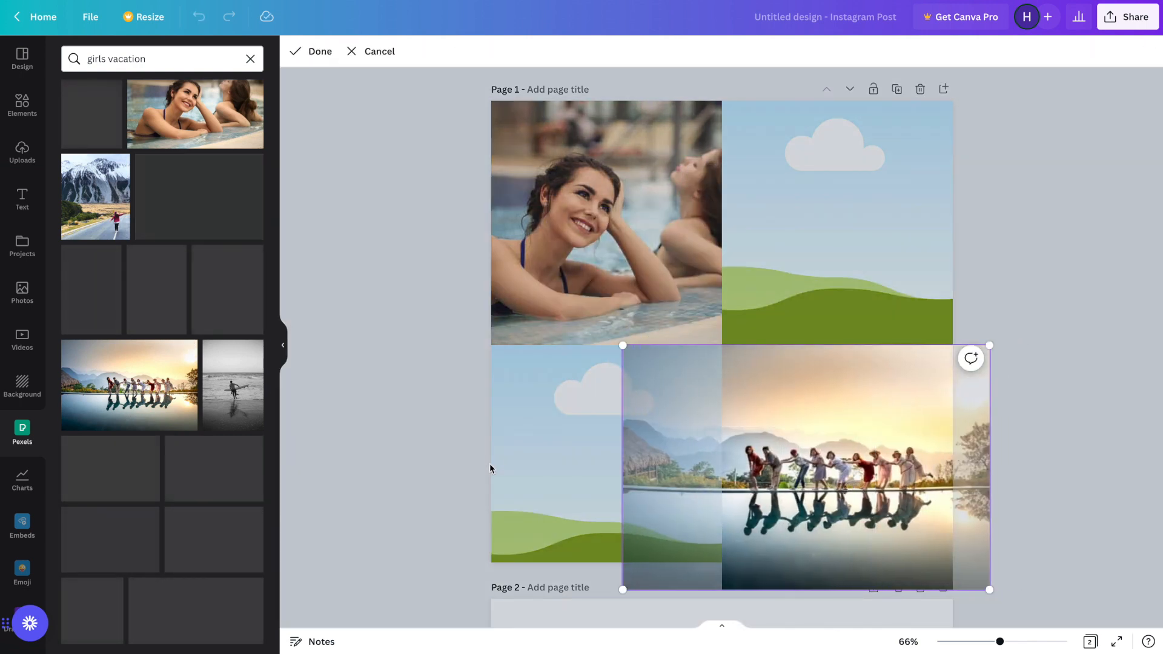
{"action": "left_click", "coordinate": [553, 474]}
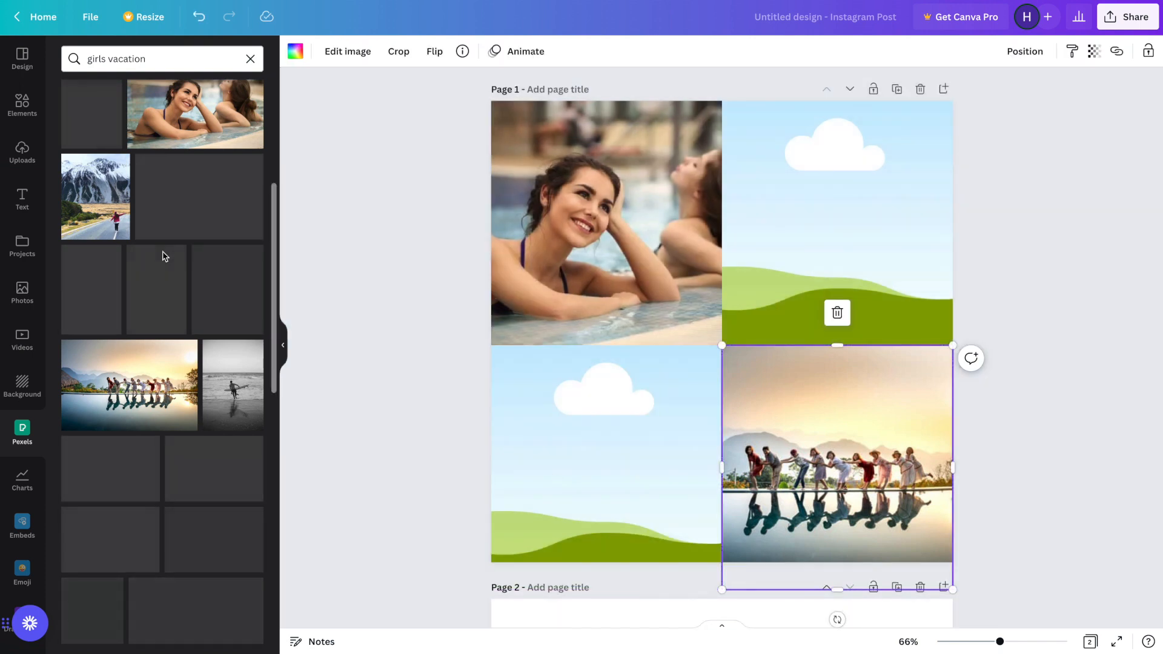
Fill the upper-right grid cell with the snowy mountain road photo and the lower-left cell with the photo of a woman in water
{"action": "left_click", "coordinate": [100, 217]}
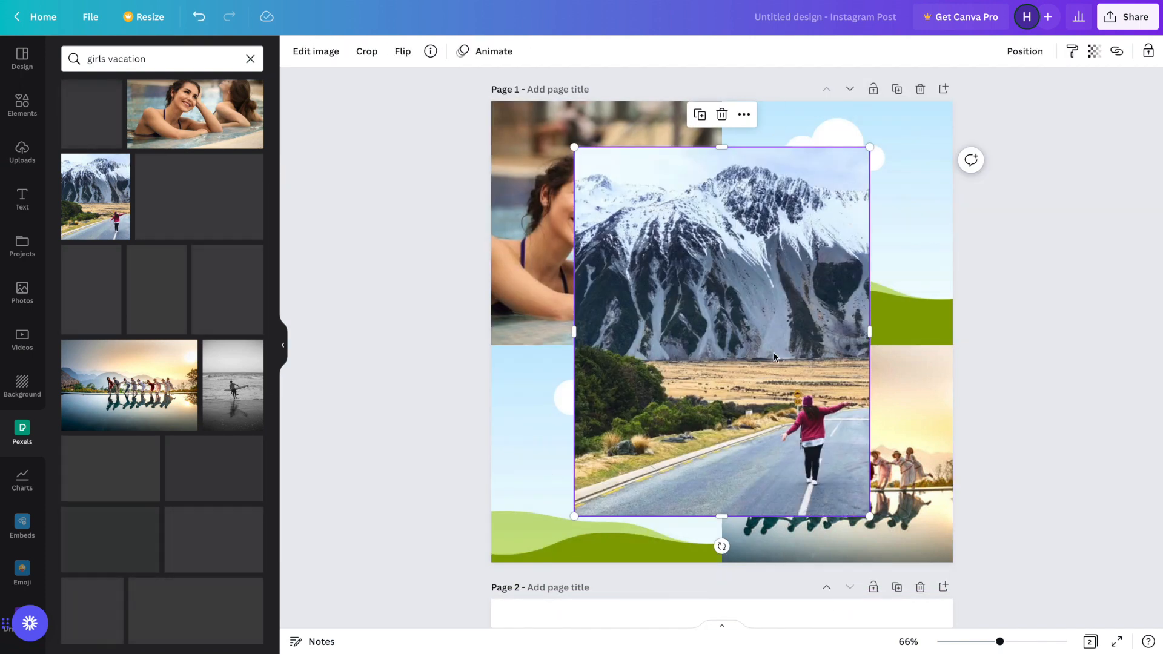
{"action": "left_click_drag", "start_coordinate": [773, 357], "coordinate": [851, 218]}
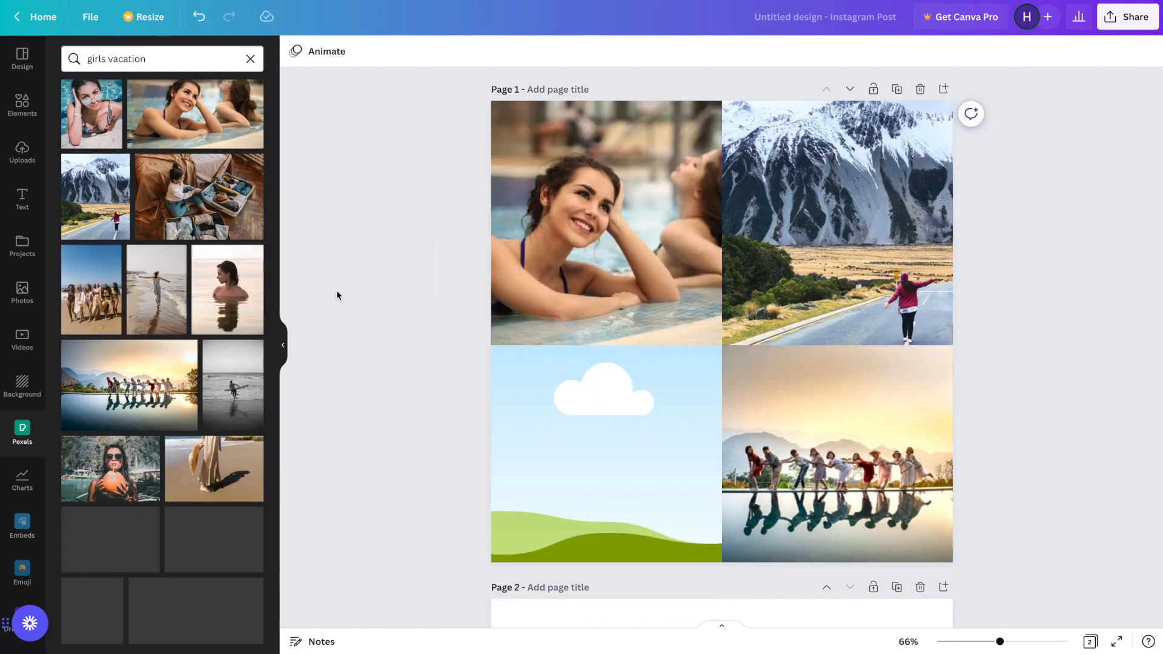
{"action": "left_click", "coordinate": [224, 312]}
{"action": "left_click_drag", "start_coordinate": [700, 393], "coordinate": [580, 475]}
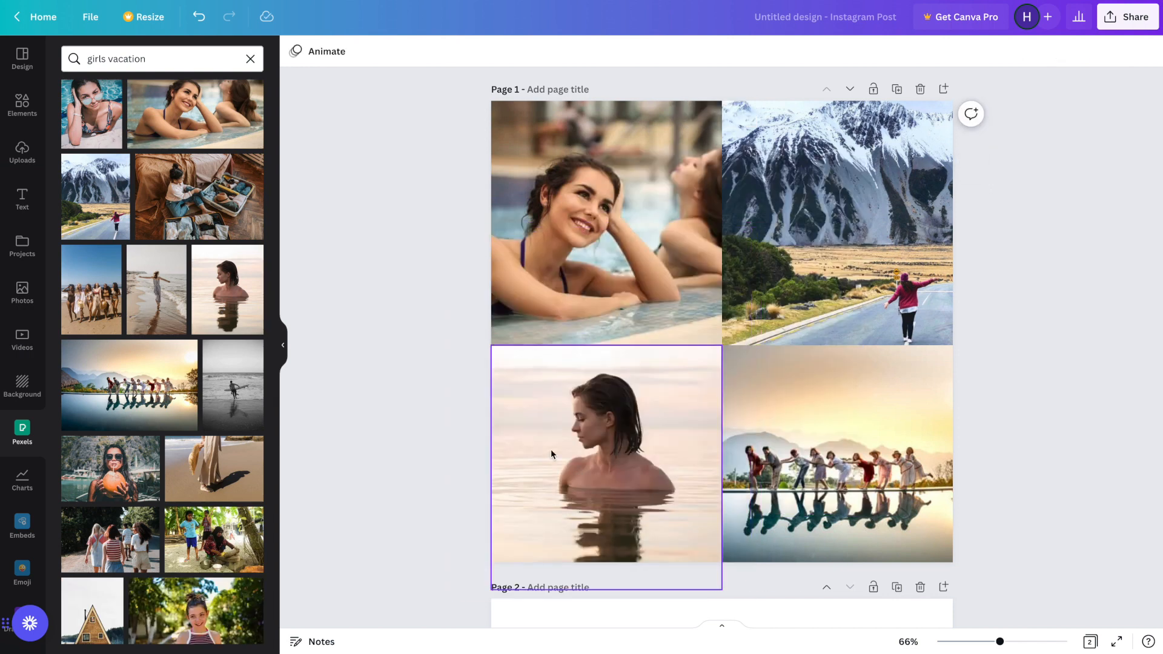
Add a blank page before the collage page and place a reduced photo of the woman in sunglasses by the pool in its upper-left corner
{"action": "left_click", "coordinate": [944, 92]}
{"action": "left_click", "coordinate": [849, 91]}
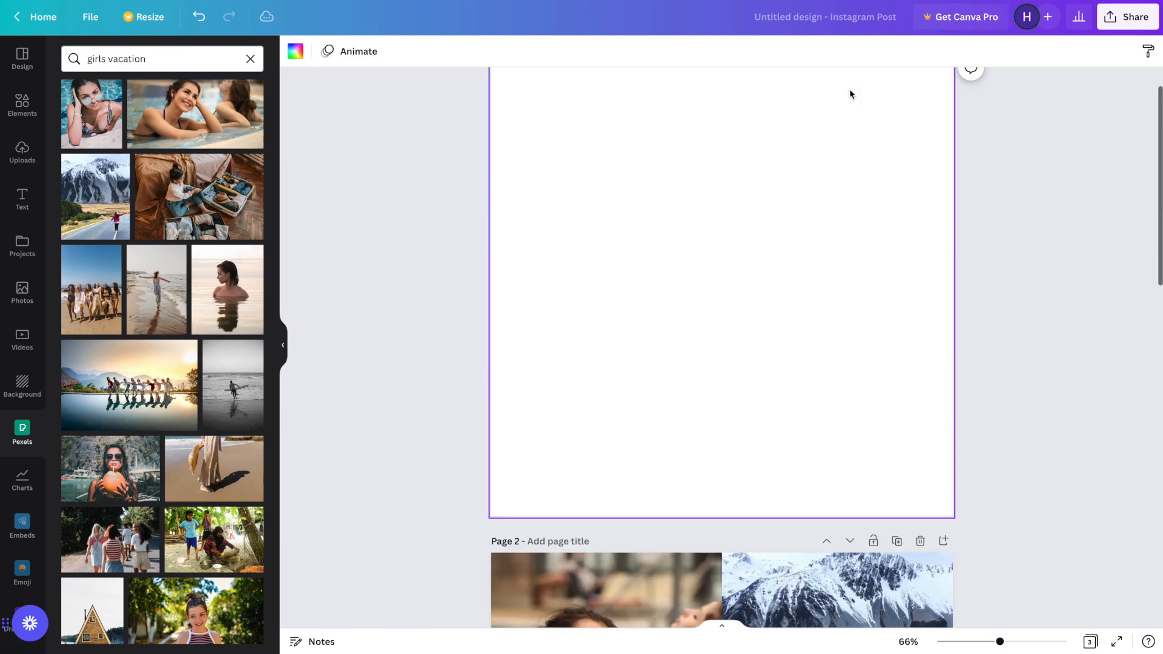
{"action": "left_click", "coordinate": [102, 125]}
{"action": "left_click_drag", "start_coordinate": [718, 347], "coordinate": [593, 303]}
{"action": "left_click_drag", "start_coordinate": [721, 473], "coordinate": [596, 286]}
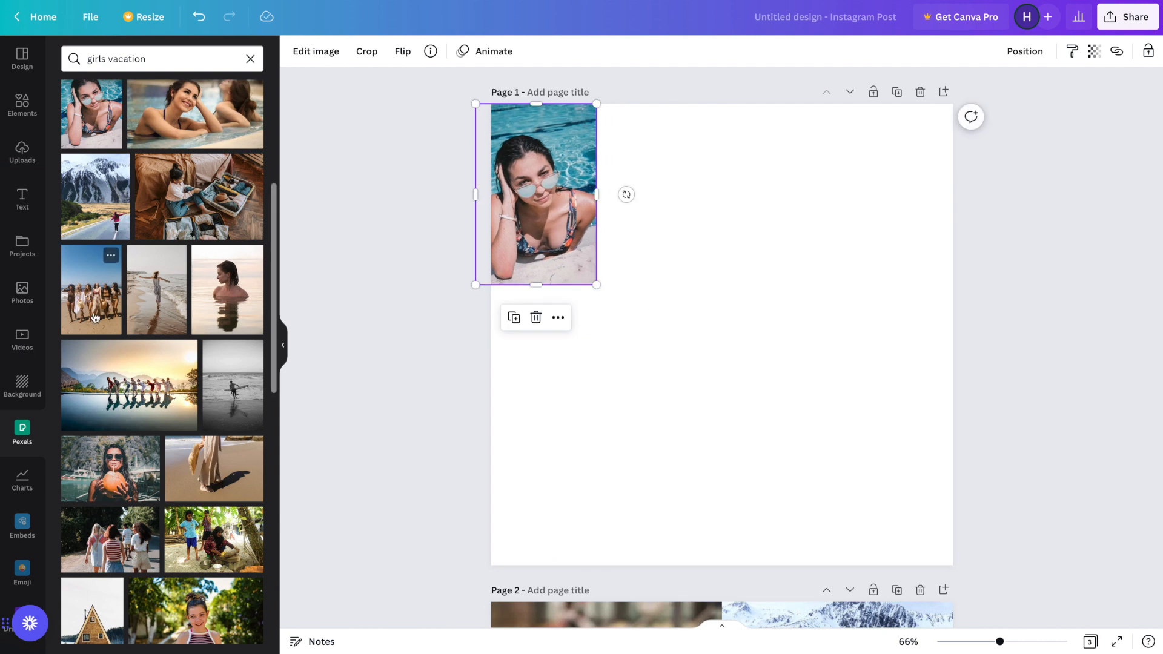
Add the photo of women walking on the beach at about 288 x 432 and place it beside the sunglasses photo
{"action": "left_click", "coordinate": [91, 289]}
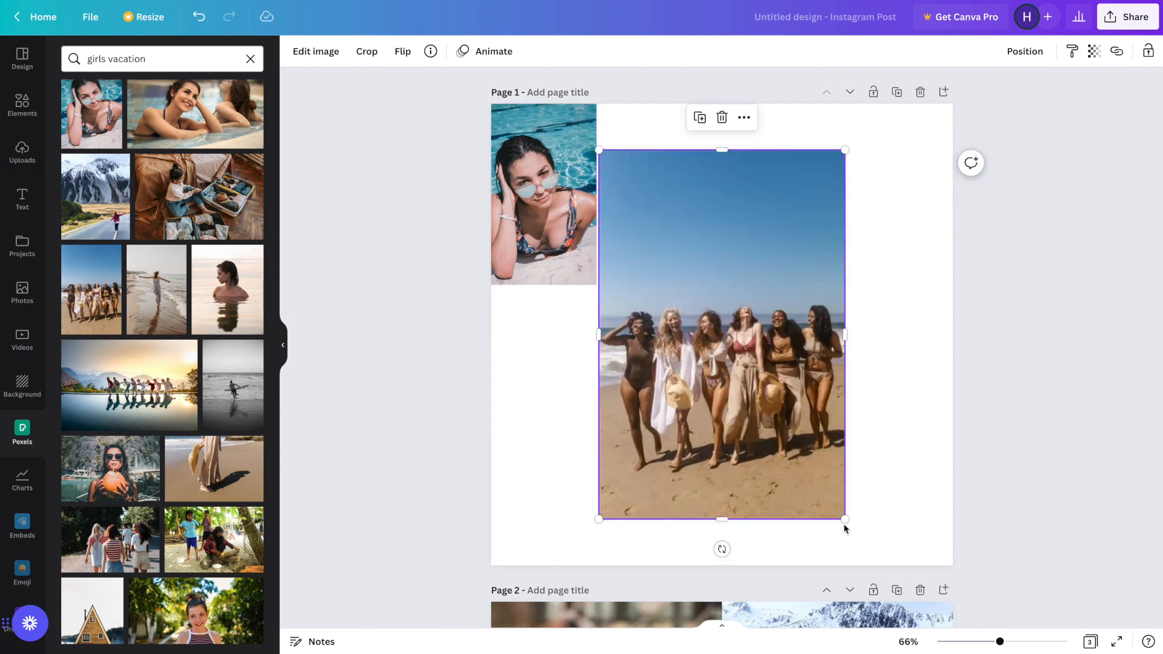
{"action": "left_click_drag", "start_coordinate": [839, 512], "coordinate": [722, 333]}
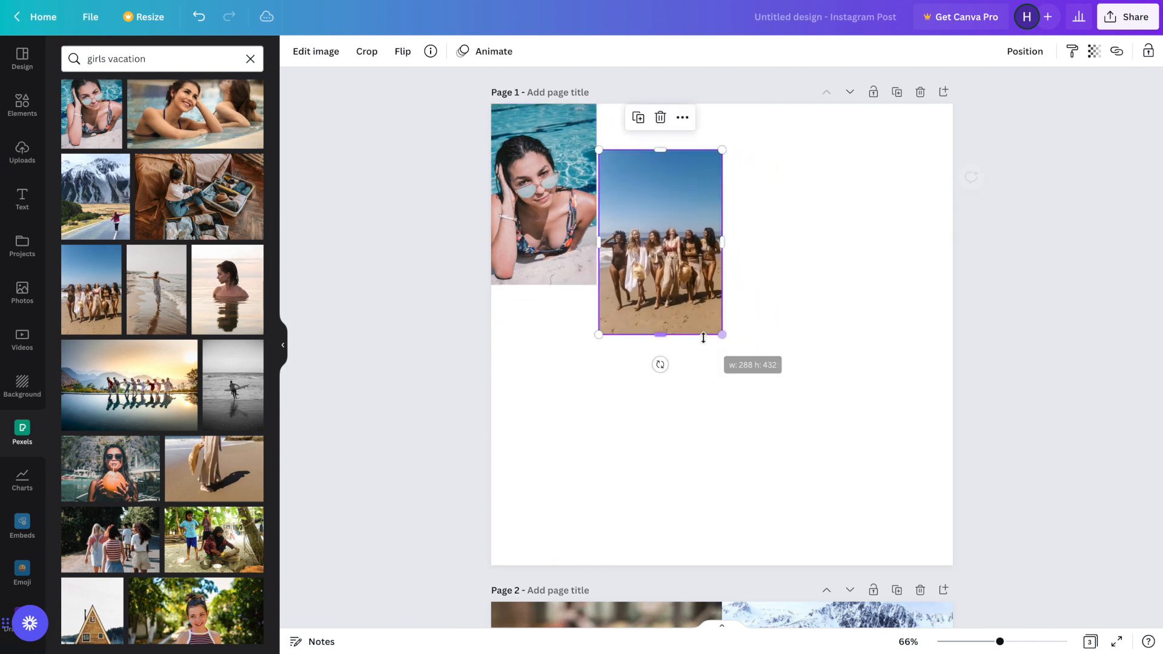
{"action": "left_click_drag", "start_coordinate": [625, 234], "coordinate": [647, 197]}
Add the photo of two women in sun hats facing the sea, shrink it and place it at the page's upper right
{"action": "scroll", "coordinate": [164, 363], "scroll_direction": "up", "scroll_amount": 5}
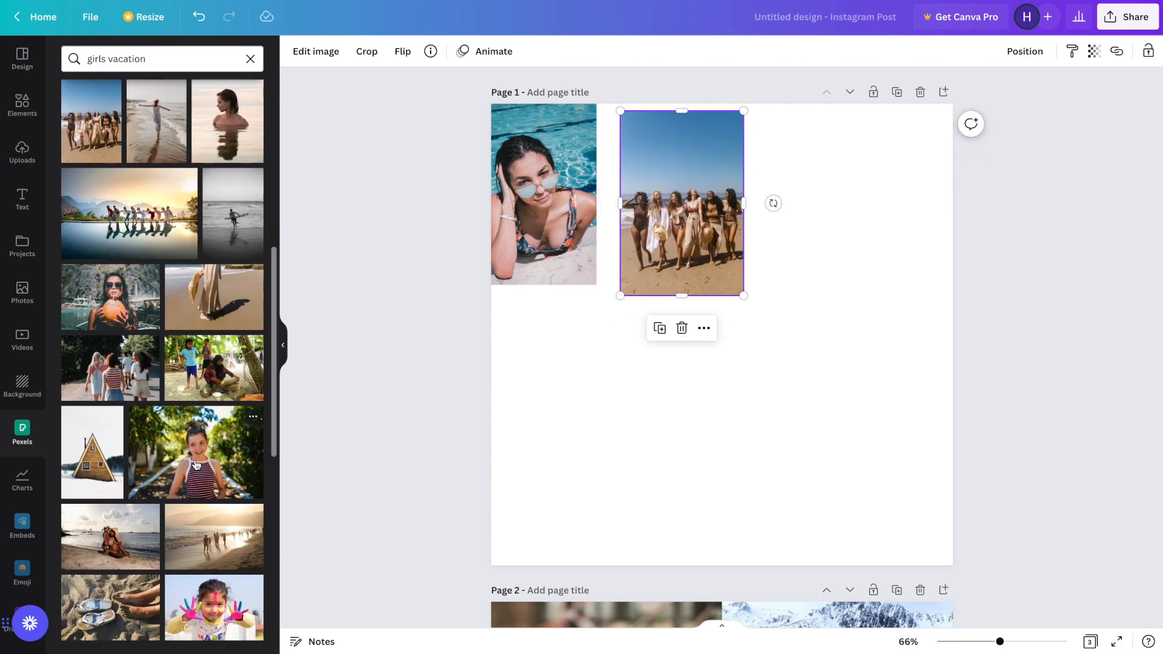
{"action": "left_click", "coordinate": [185, 245]}
{"action": "left_click_drag", "start_coordinate": [537, 335], "coordinate": [709, 334]}
{"action": "left_click_drag", "start_coordinate": [800, 339], "coordinate": [859, 208]}
Add the photo of three women standing on sand and shrink it into the lower-left area of page 1
{"action": "left_click", "coordinate": [81, 245]}
{"action": "left_click_drag", "start_coordinate": [721, 340], "coordinate": [620, 356]}
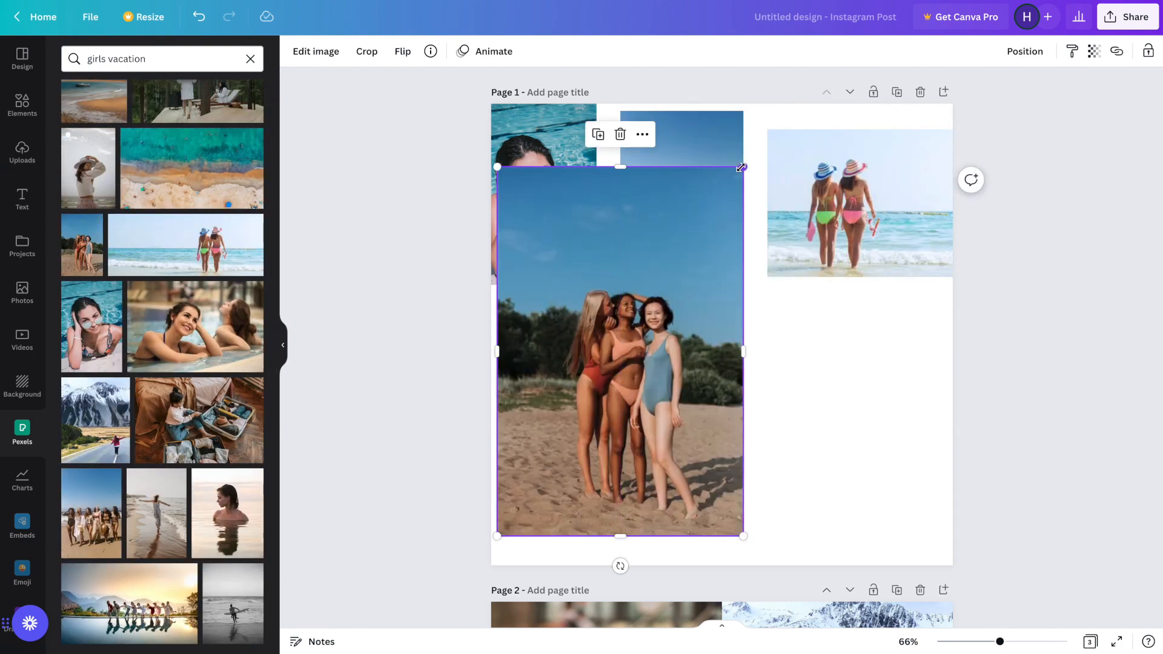
{"action": "left_click_drag", "start_coordinate": [743, 167], "coordinate": [651, 305]}
Add the photos of two seated women outdoors and a woman by a green lake to the lower part of page 1
{"action": "scroll", "coordinate": [156, 445], "scroll_direction": "down", "scroll_amount": 15}
{"action": "left_click", "coordinate": [195, 437]}
{"action": "left_click_drag", "start_coordinate": [771, 348], "coordinate": [869, 383]}
{"action": "left_click", "coordinate": [114, 356]}
{"action": "left_click_drag", "start_coordinate": [672, 347], "coordinate": [659, 406]}
Set the blur of the pool photo in page 2's collage to 9
{"action": "scroll", "coordinate": [659, 406], "scroll_direction": "down", "scroll_amount": 3}
{"action": "scroll", "coordinate": [659, 406], "scroll_direction": "down", "scroll_amount": 7}
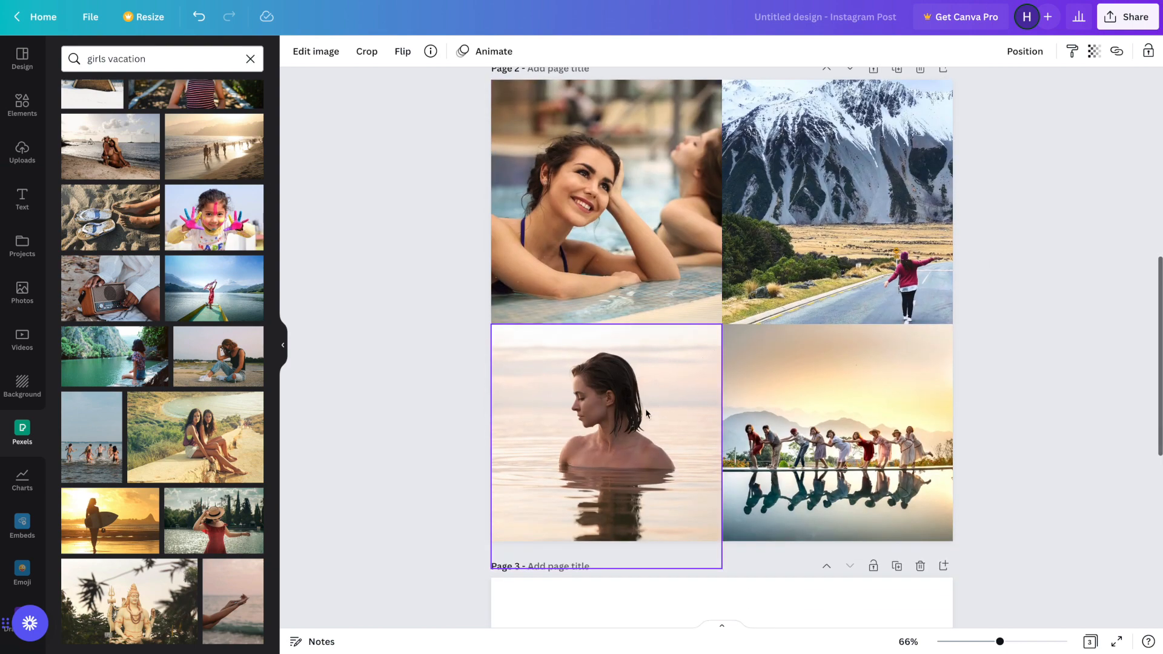
{"action": "left_click", "coordinate": [604, 239]}
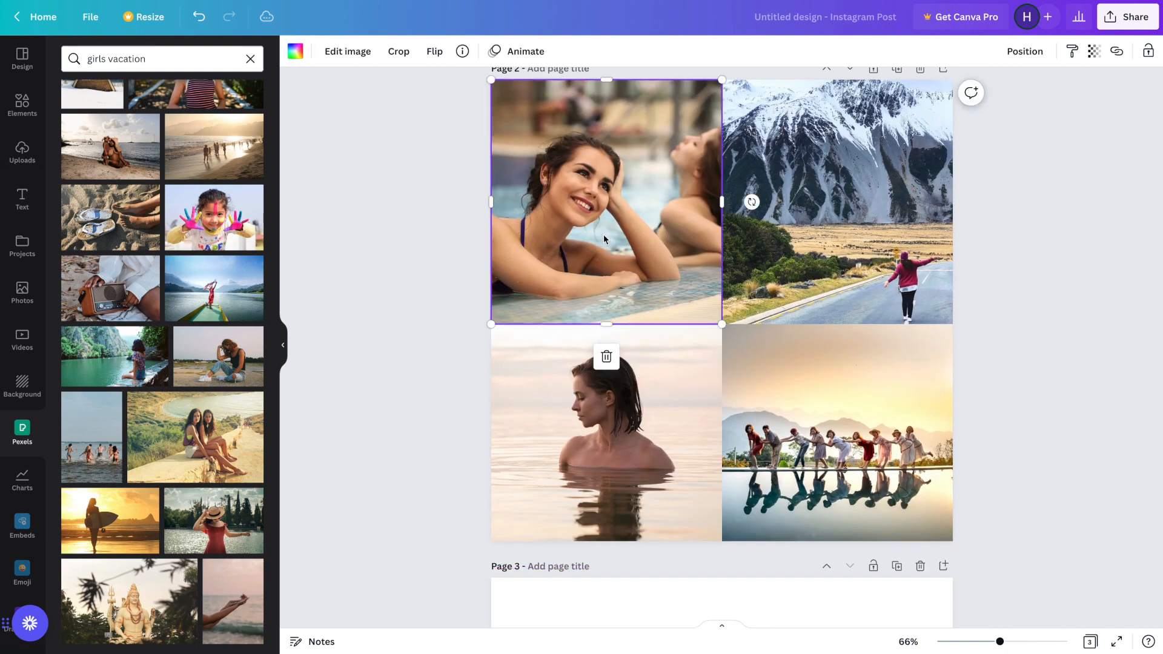
{"action": "left_click", "coordinate": [347, 55]}
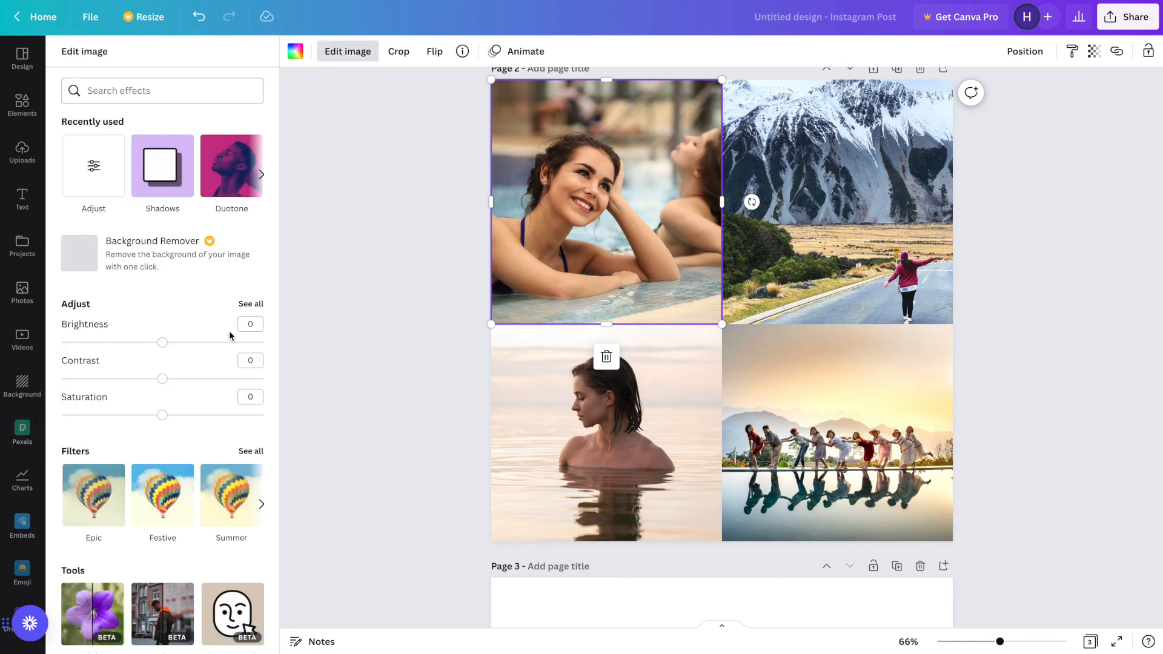
{"action": "left_click", "coordinate": [249, 304]}
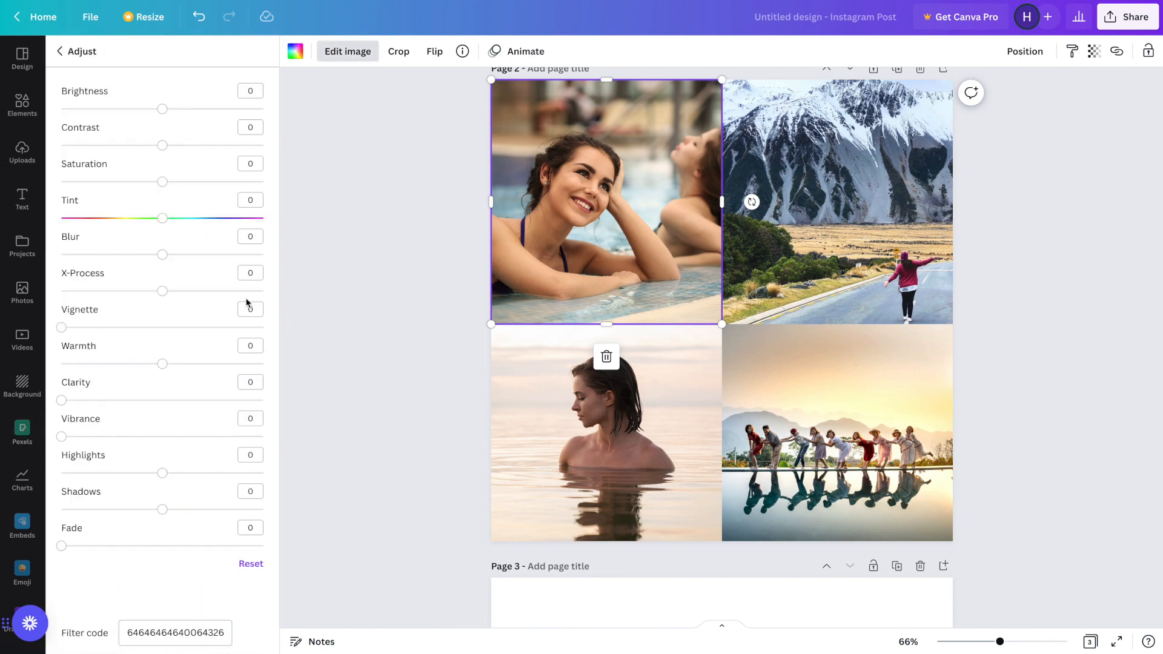
{"action": "left_click", "coordinate": [171, 255]}
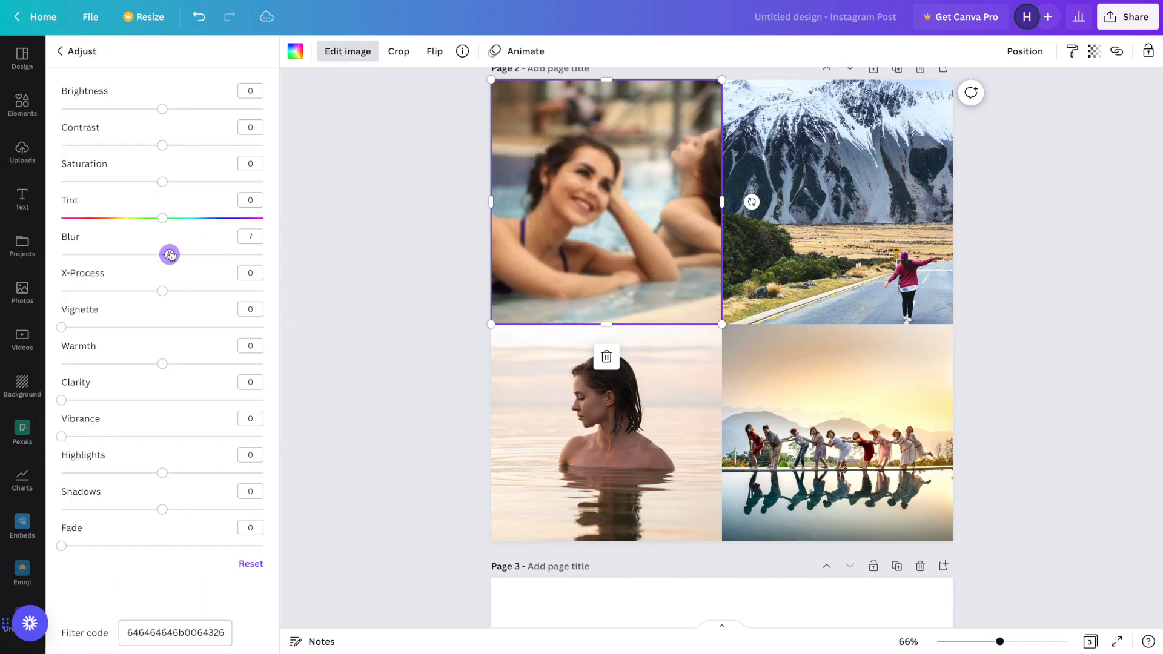
{"action": "left_click_drag", "start_coordinate": [169, 255], "coordinate": [181, 257]}
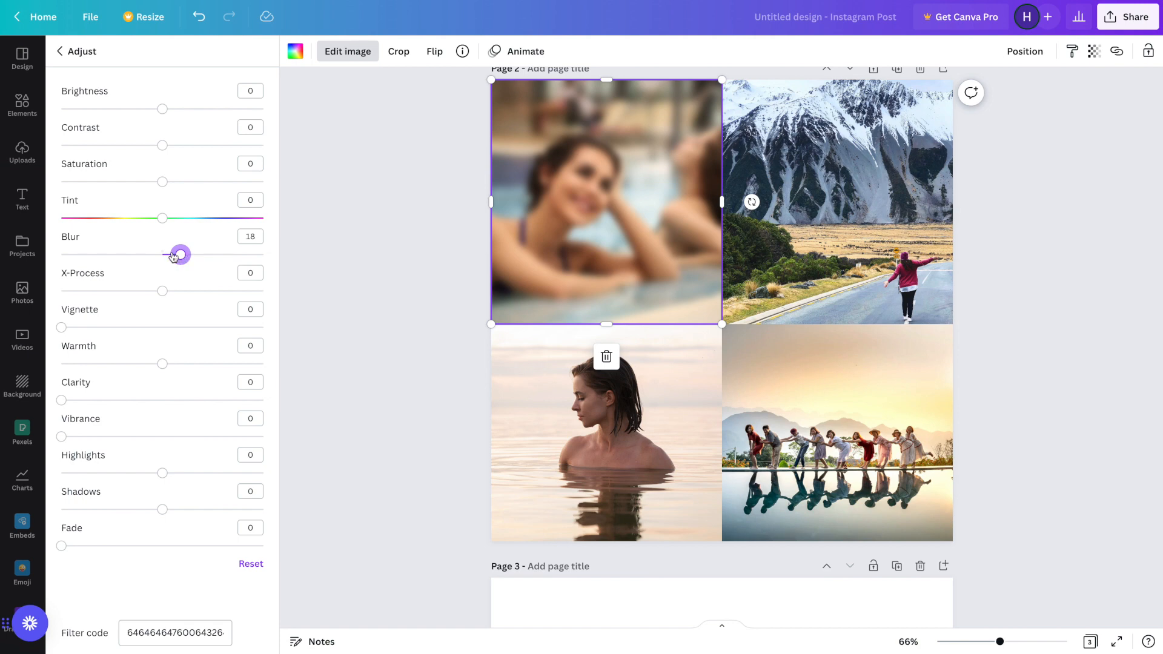
{"action": "left_click_drag", "start_coordinate": [181, 255], "coordinate": [171, 255]}
Set the blur of the snowy mountain road photo in the collage to 9
{"action": "left_click", "coordinate": [835, 243]}
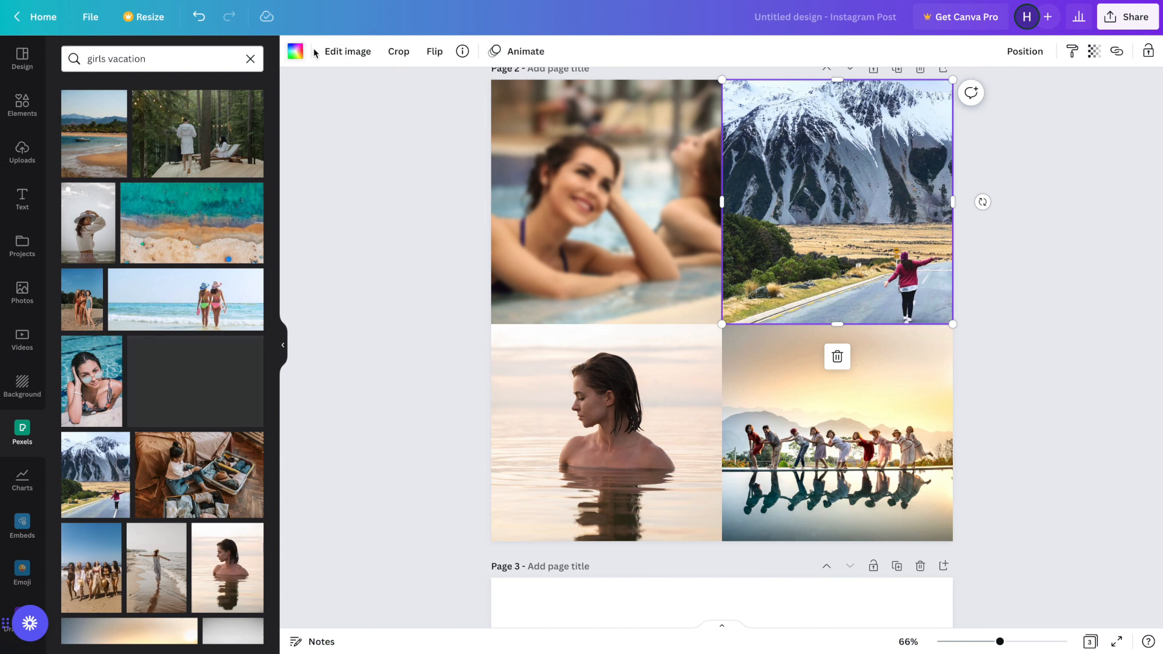
{"action": "left_click", "coordinate": [338, 53]}
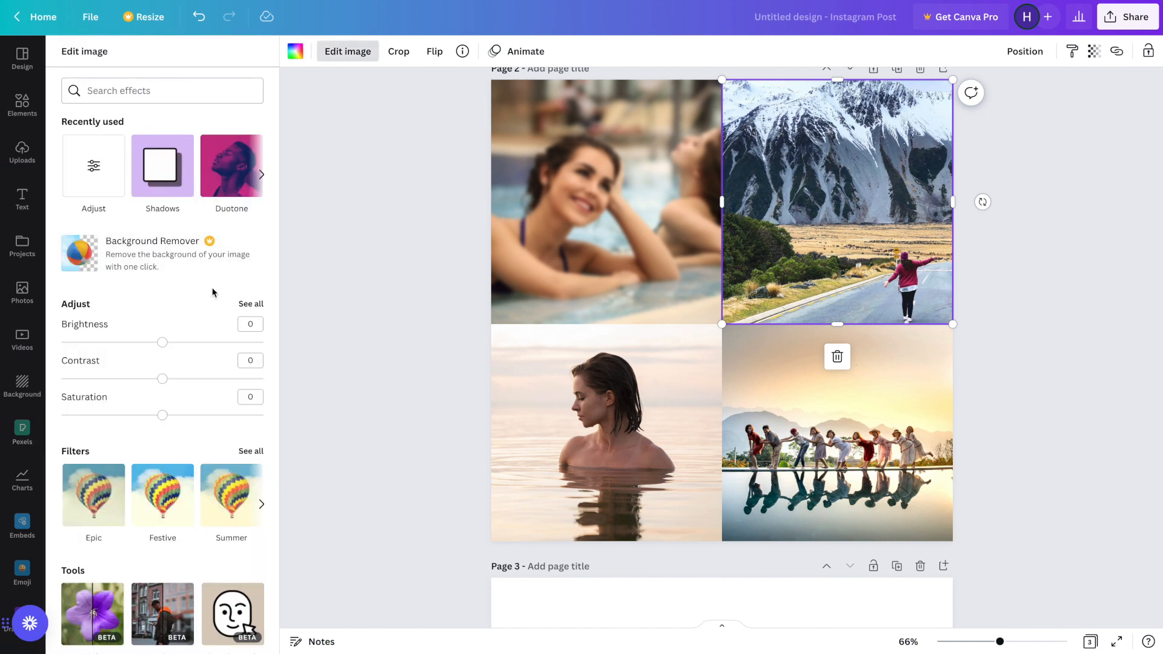
{"action": "left_click", "coordinate": [246, 304]}
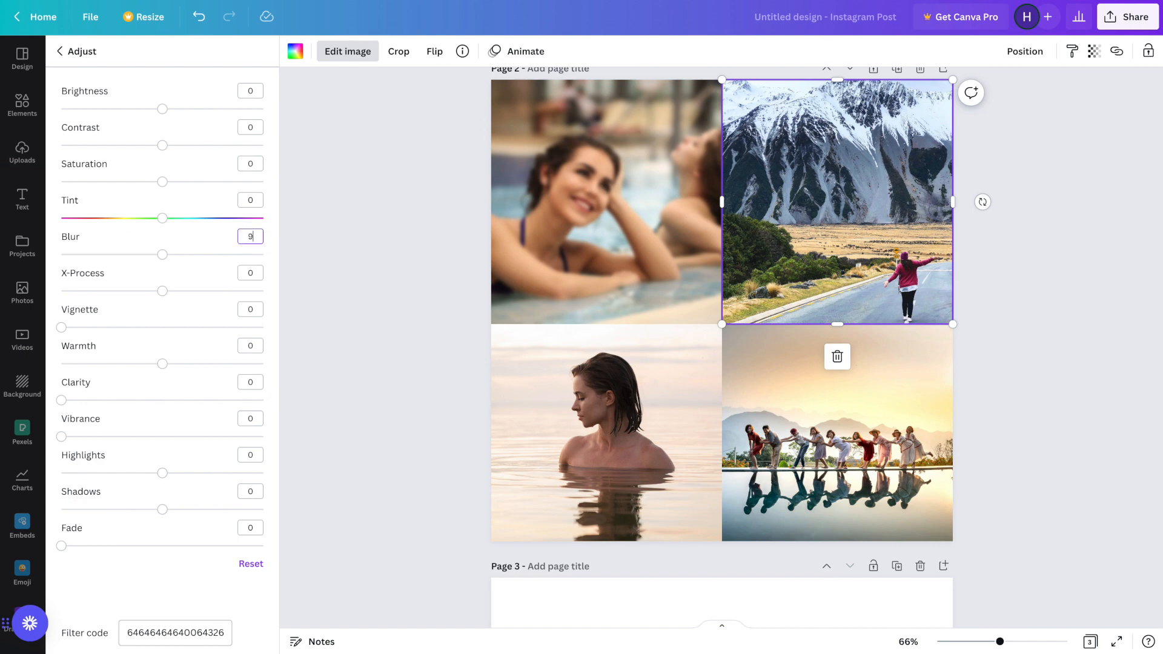
{"action": "key", "text": "Return"}
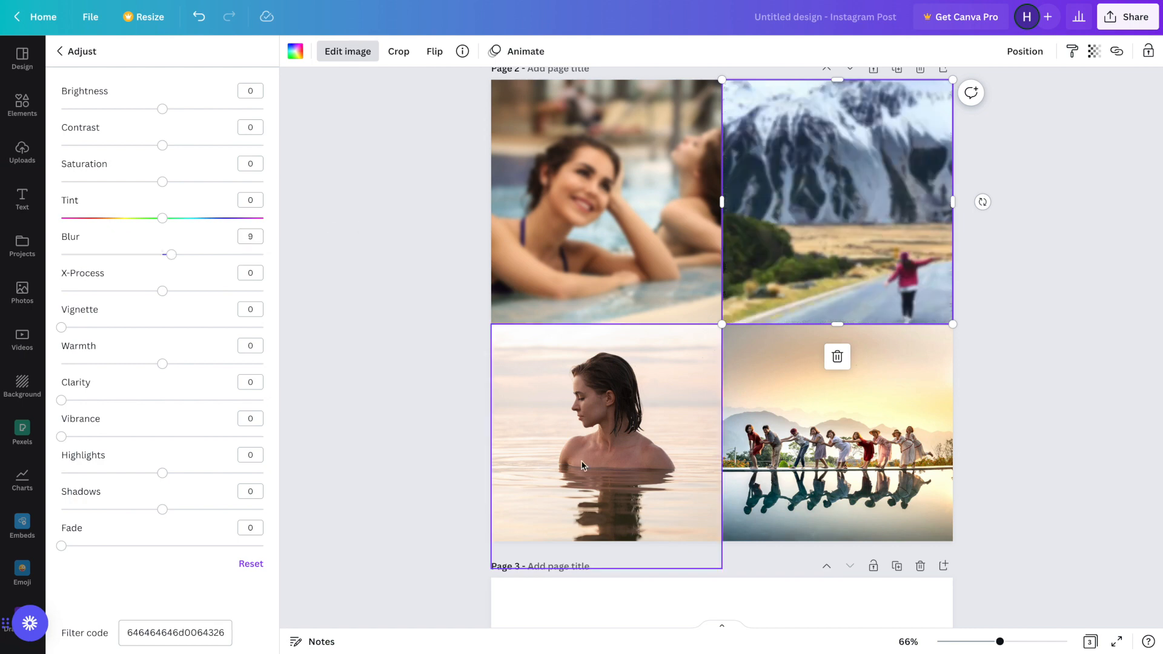
Set the blur of the collage photo showing a woman in water to 9
{"action": "left_click", "coordinate": [582, 466]}
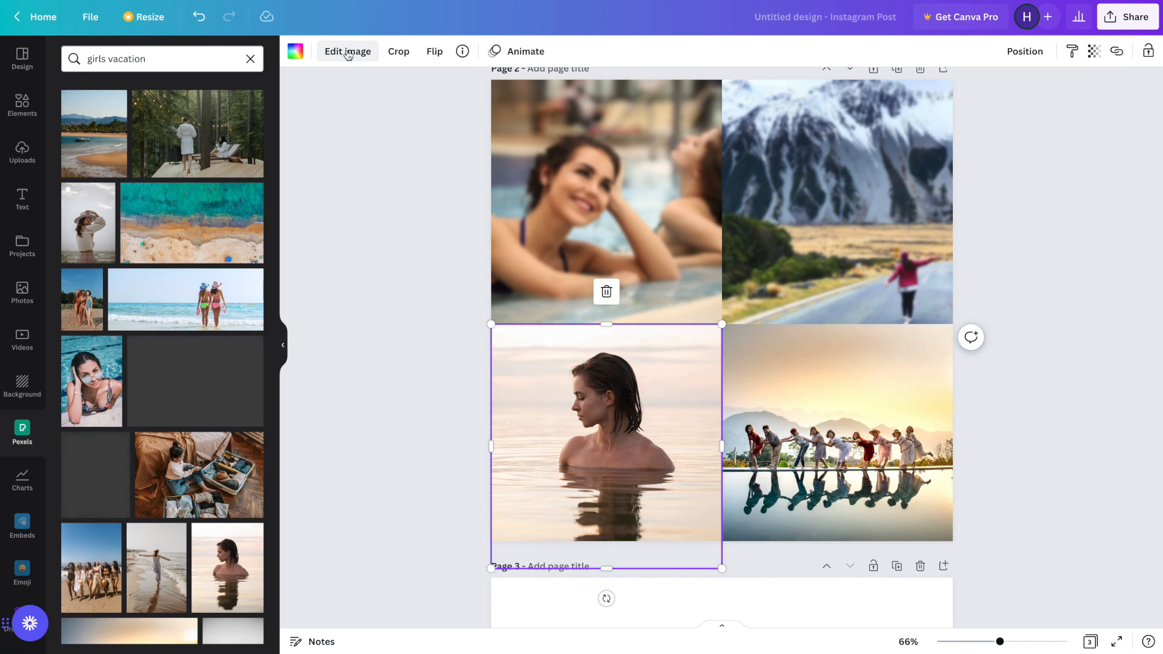
{"action": "left_click", "coordinate": [349, 54]}
{"action": "left_click", "coordinate": [251, 305]}
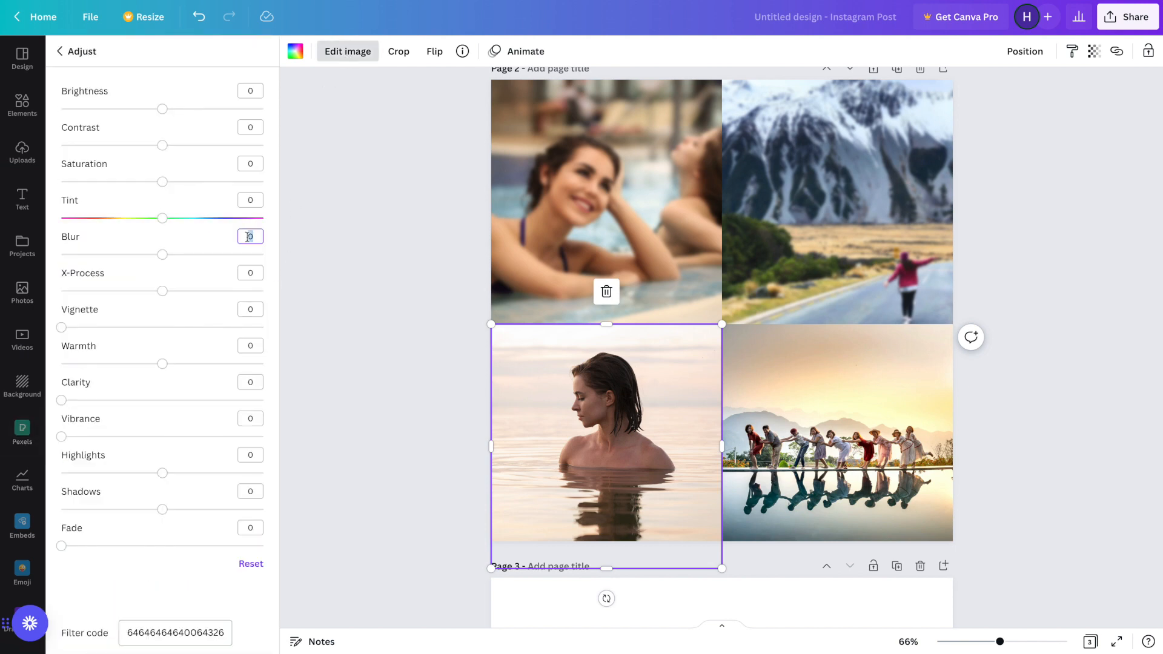
{"action": "key", "text": "Return"}
Set the blur of the collage photo showing a row of people reflected in water to 9
{"action": "left_click", "coordinate": [793, 477]}
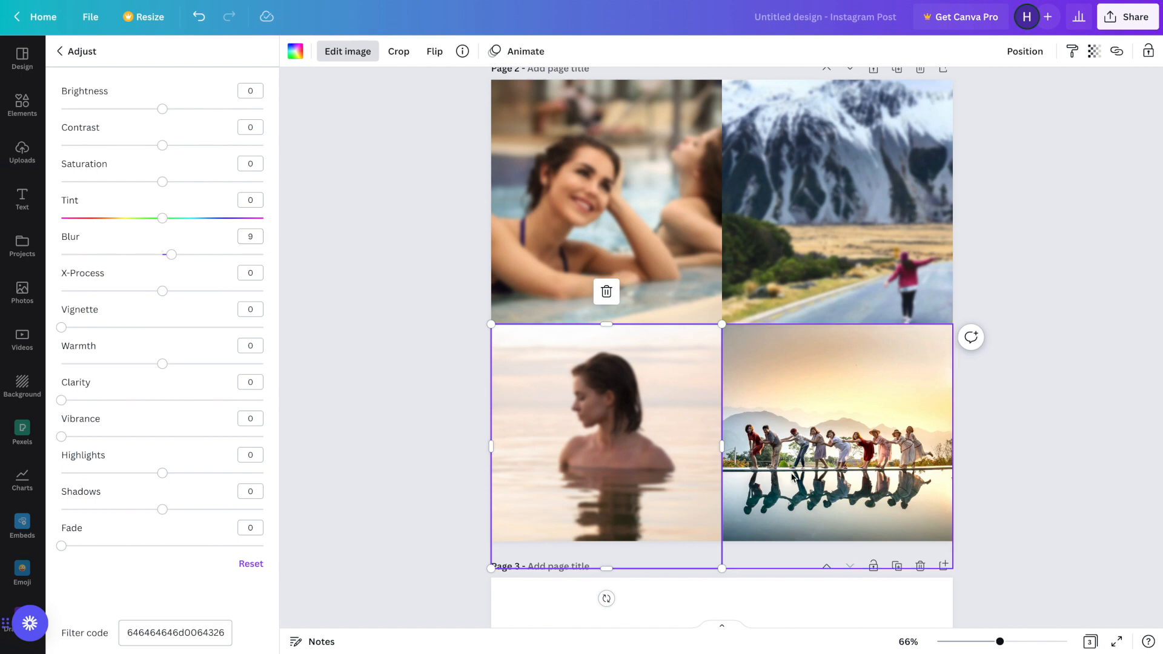
{"action": "left_click", "coordinate": [370, 55]}
{"action": "left_click", "coordinate": [255, 308]}
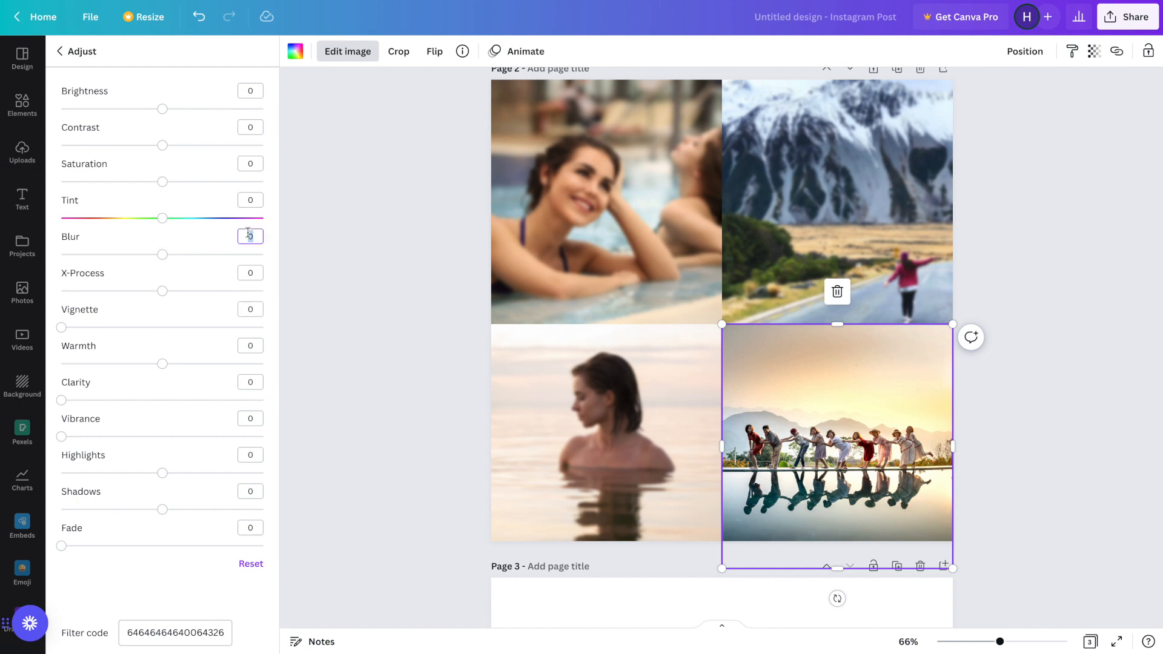
{"action": "type", "text": "9"}
{"action": "key", "text": "Return"}
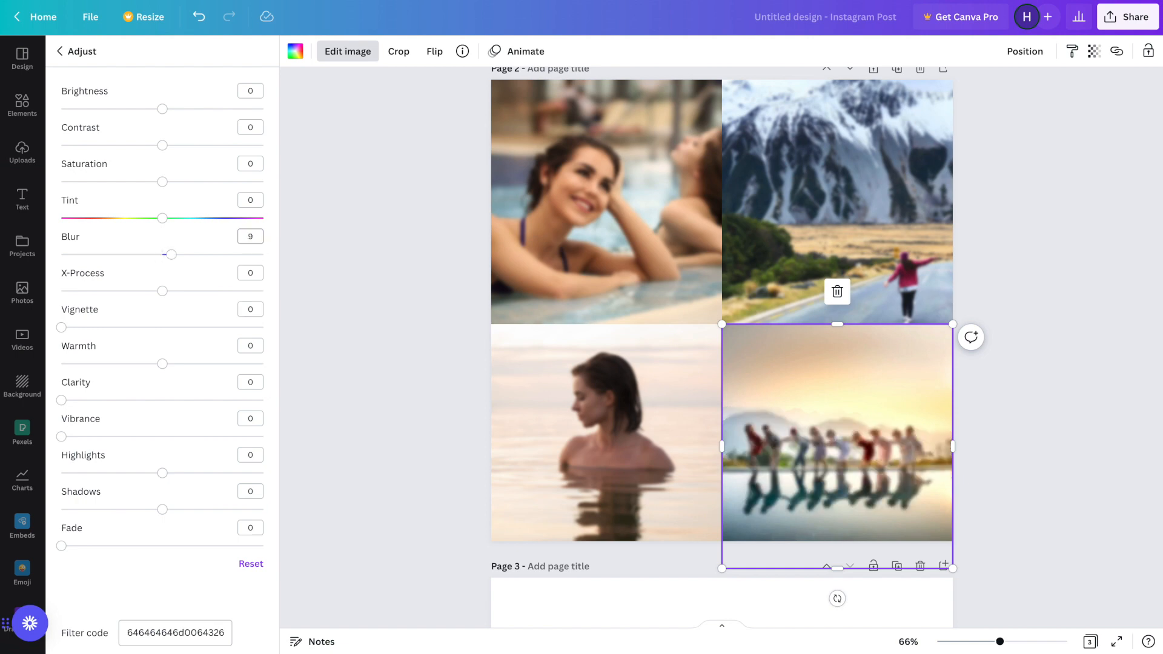
Set the transparency of the blurred pool photo in page 2's collage to 44
{"action": "left_click", "coordinate": [659, 246]}
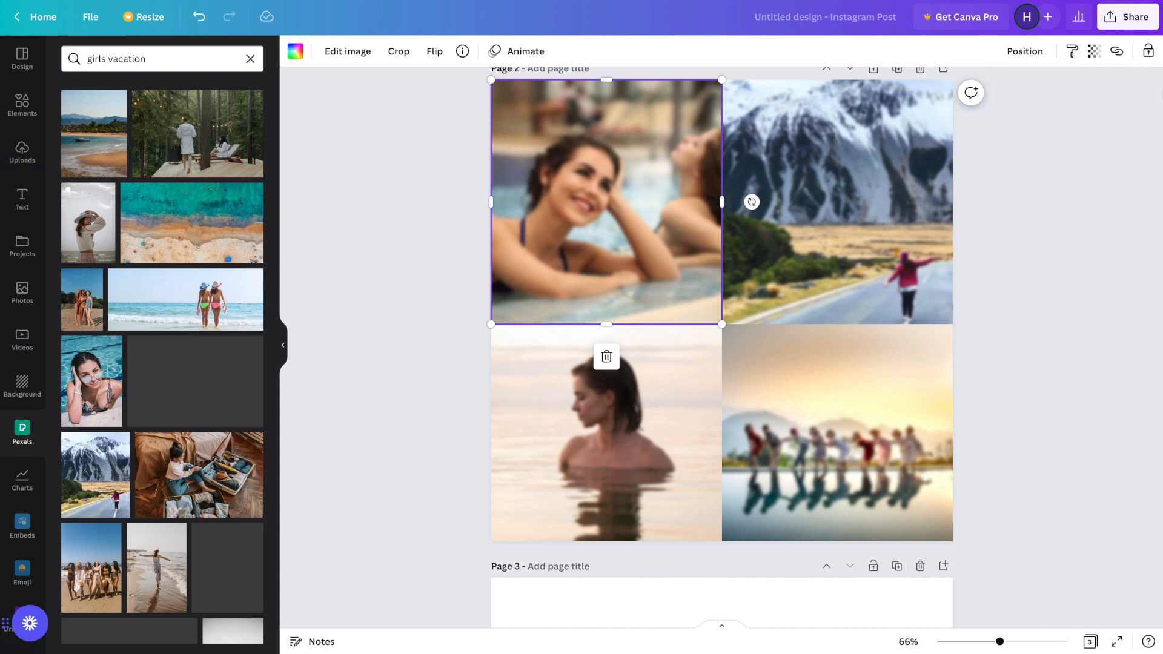
{"action": "left_click", "coordinate": [1092, 52]}
{"action": "left_click", "coordinate": [1029, 103]}
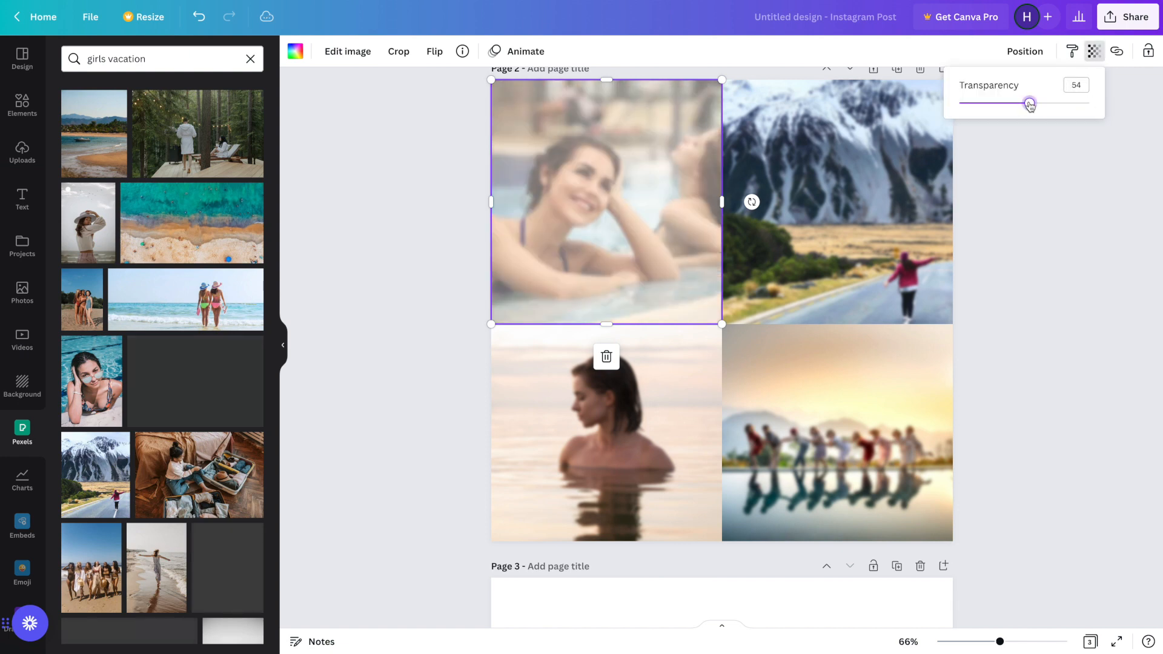
{"action": "left_click", "coordinate": [1017, 104]}
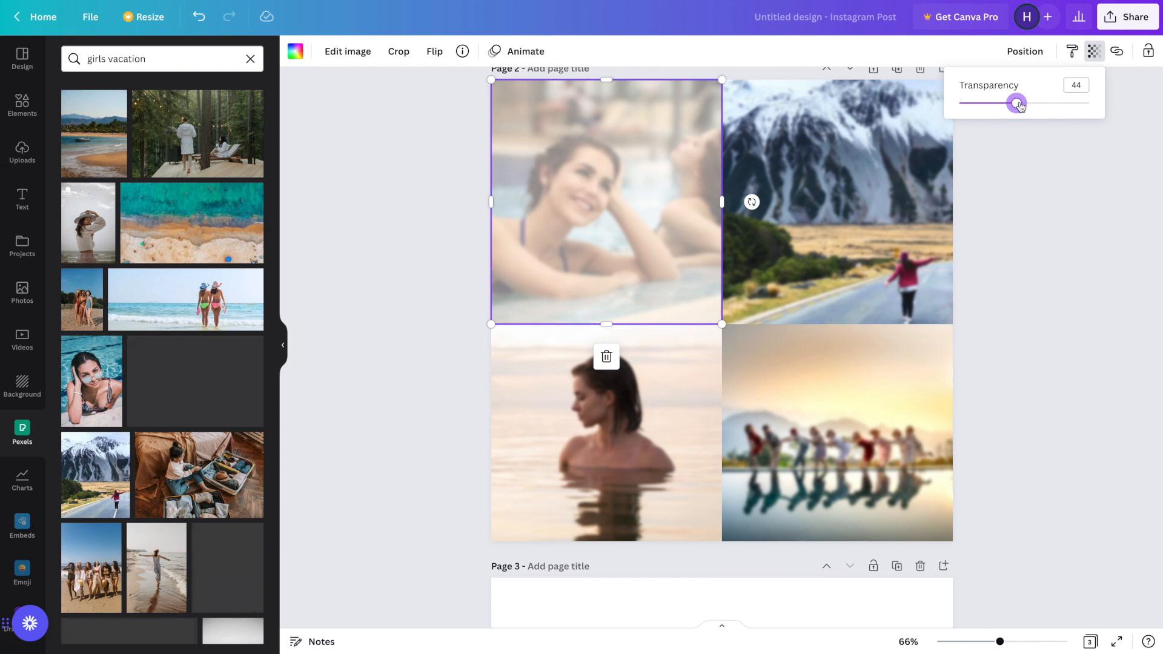
Set the transparency of the snowy mountain road photo in the collage to 44
{"action": "left_click", "coordinate": [897, 146]}
{"action": "left_click", "coordinate": [1094, 52]}
{"action": "left_click", "coordinate": [1082, 84]}
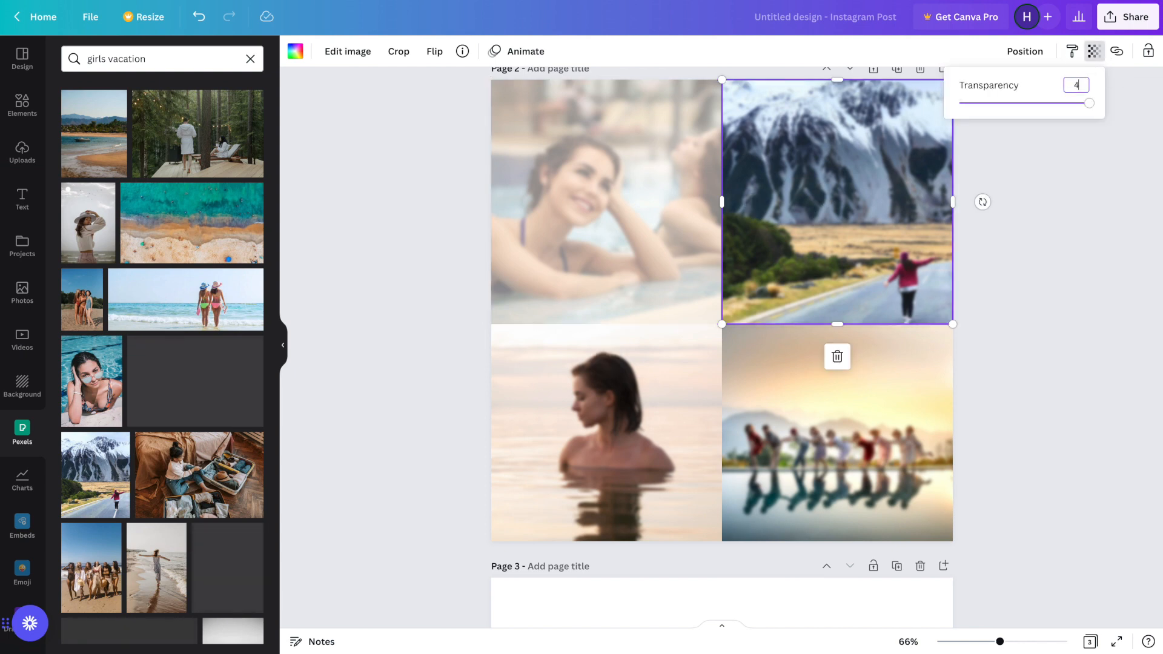
{"action": "key", "text": "Return"}
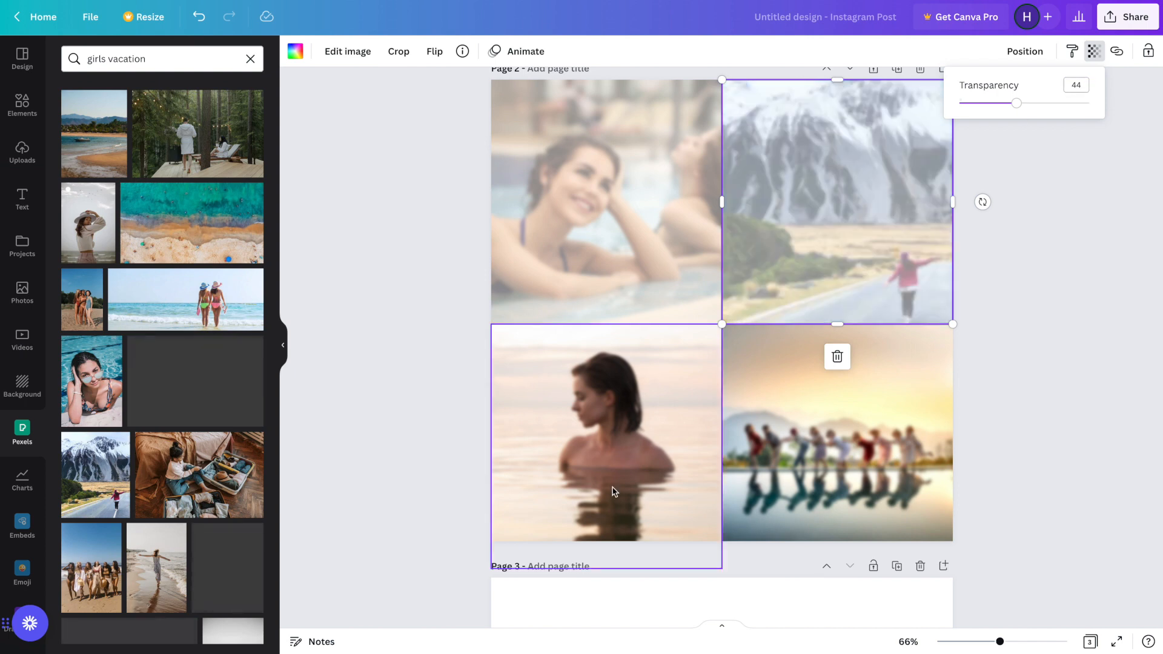
Set the transparency of the collage photo showing a woman in water to 44
{"action": "left_click", "coordinate": [640, 465]}
{"action": "left_click", "coordinate": [1094, 54]}
{"action": "left_click", "coordinate": [1080, 84]}
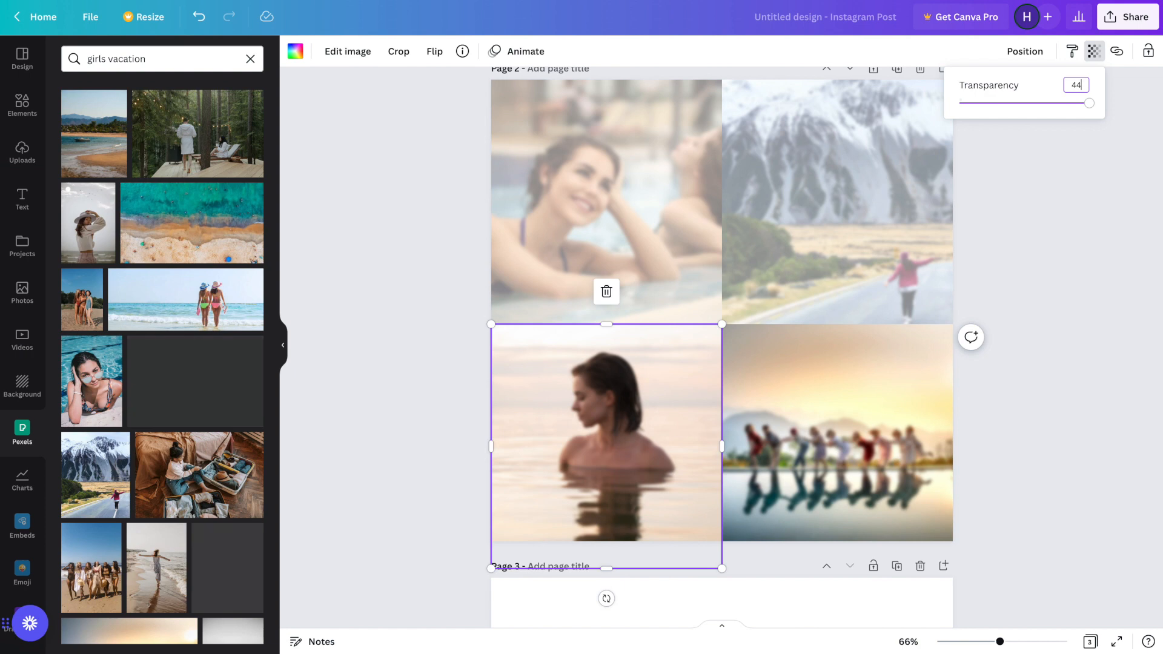
{"action": "key", "text": "Return"}
Set the transparency of the collage photo with the row of reflected people to 44 and deselect it
{"action": "left_click", "coordinate": [878, 456]}
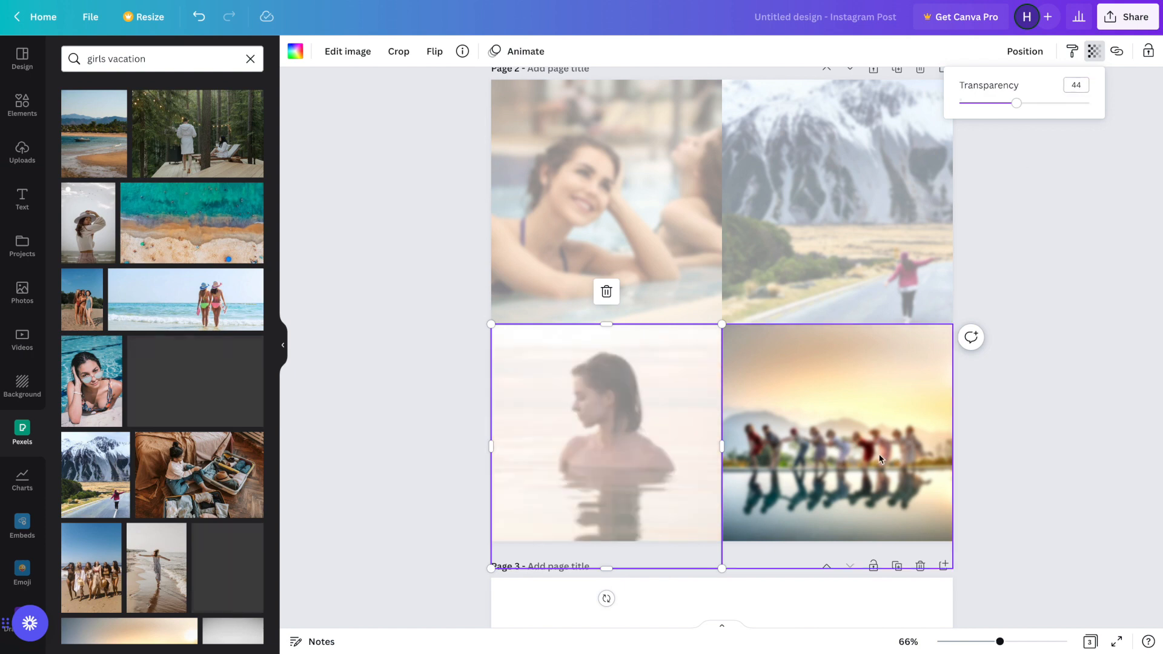
{"action": "left_click", "coordinate": [1094, 51]}
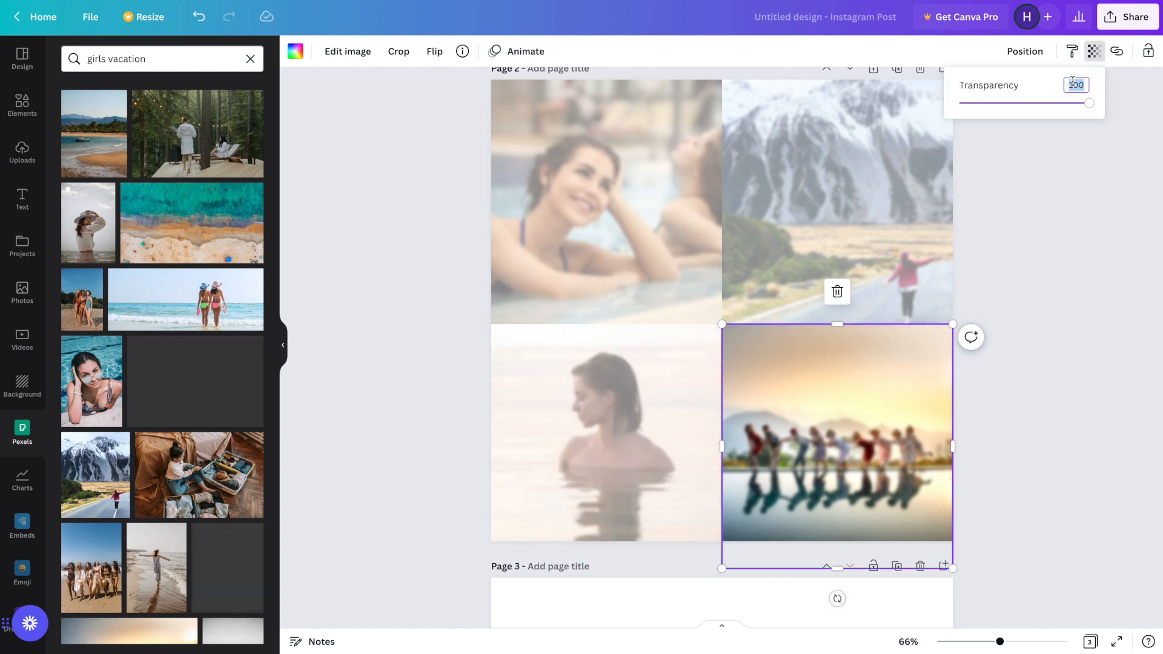
{"action": "key", "text": "Return"}
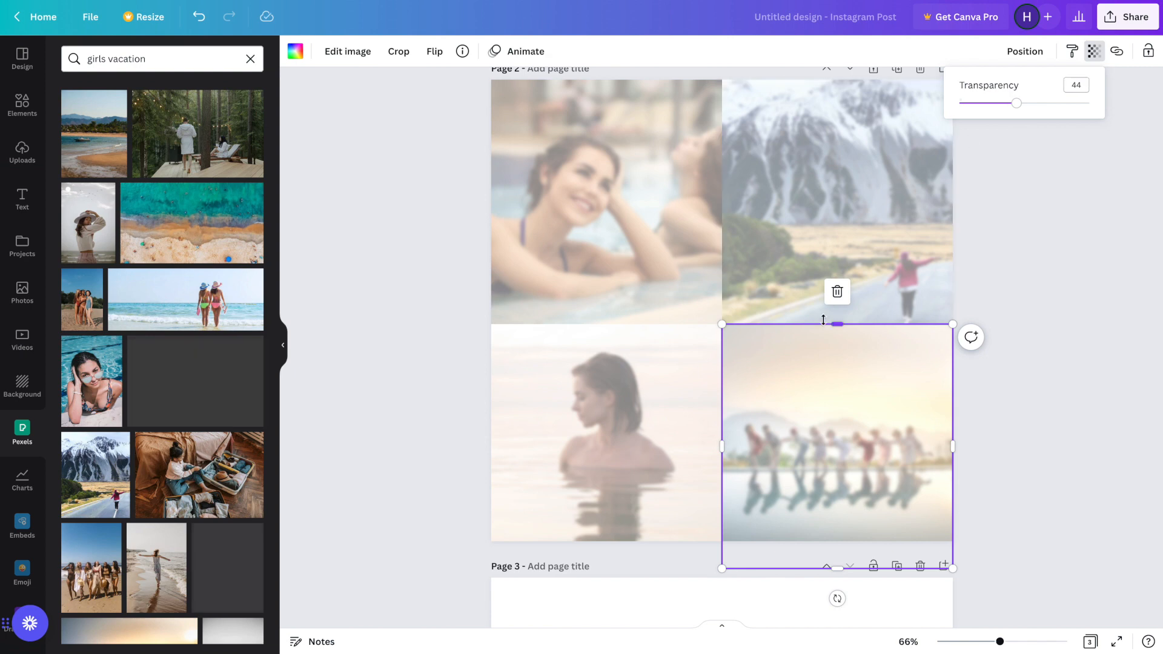
{"action": "left_click", "coordinate": [419, 392]}
Search the elements library for "frames" and show all results in the Frames category
{"action": "scroll", "coordinate": [420, 397], "scroll_direction": "up", "scroll_amount": 1}
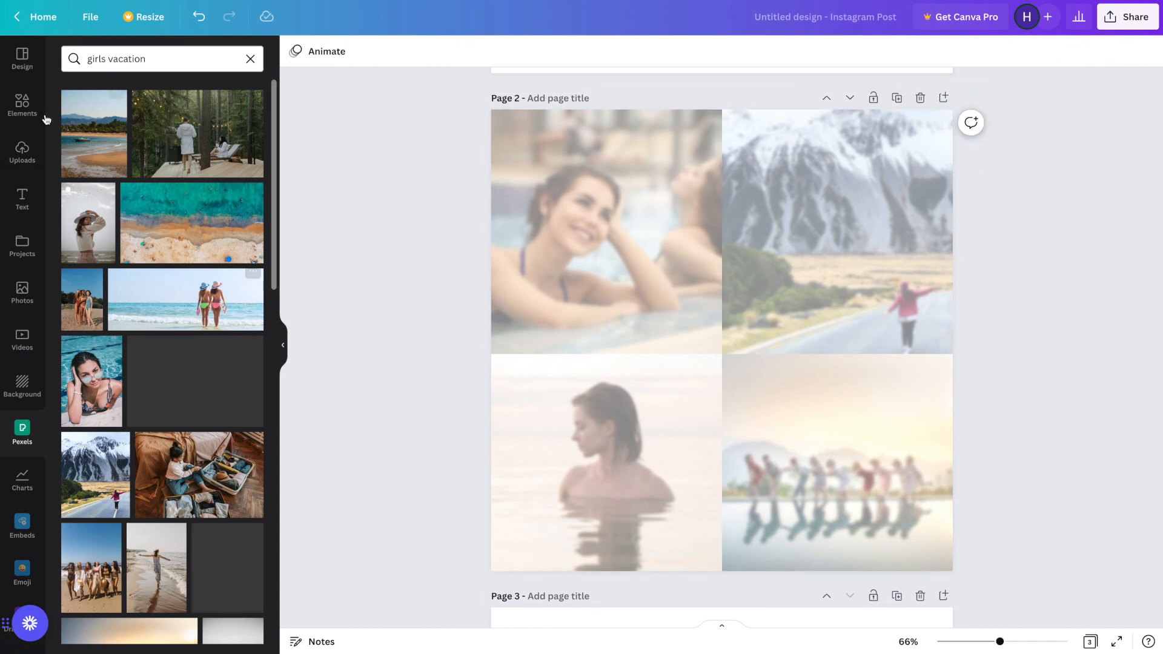
{"action": "left_click", "coordinate": [24, 109]}
{"action": "double_click", "coordinate": [98, 58]}
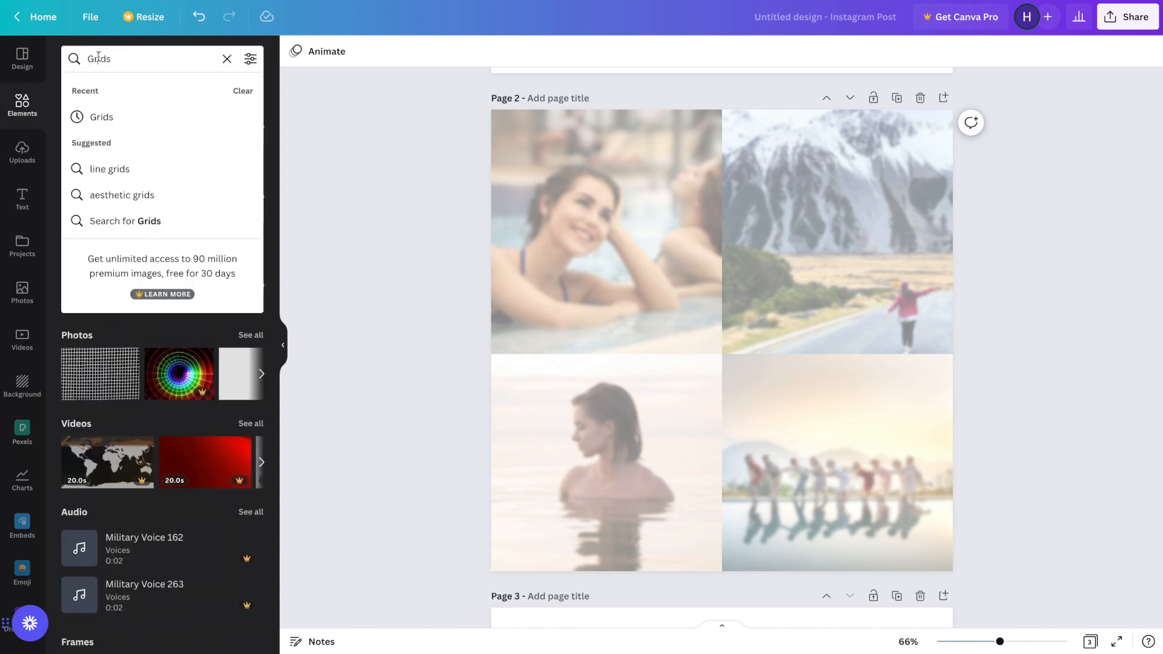
{"action": "type", "text": "frames"}
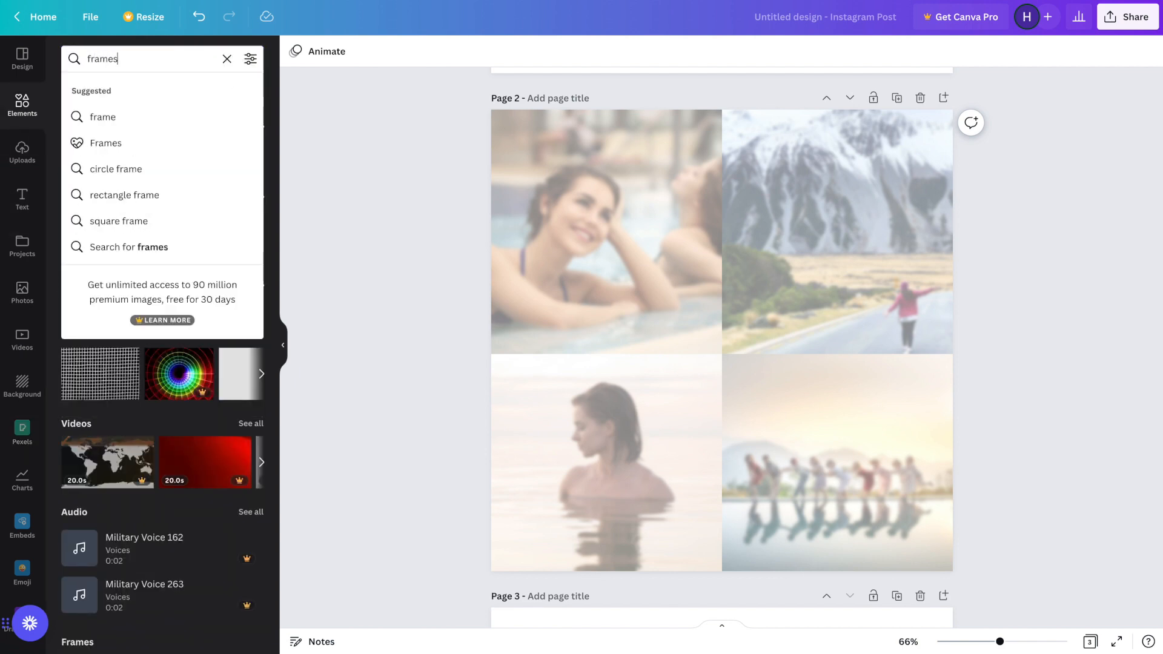
{"action": "key", "text": "Return"}
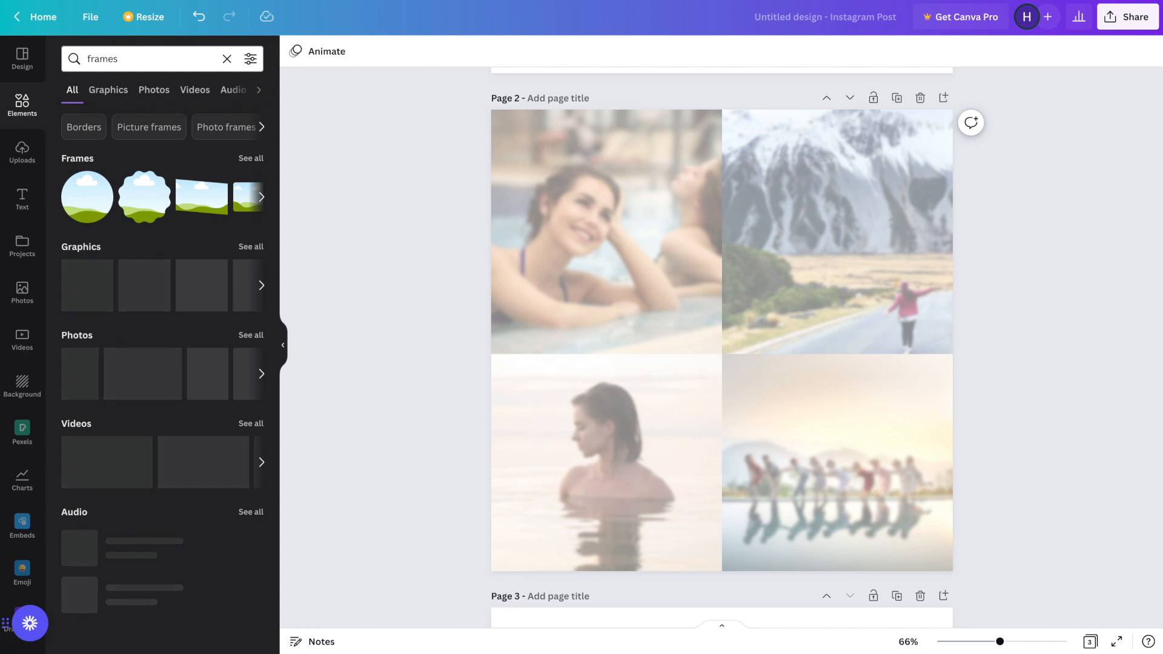
{"action": "left_click", "coordinate": [254, 159]}
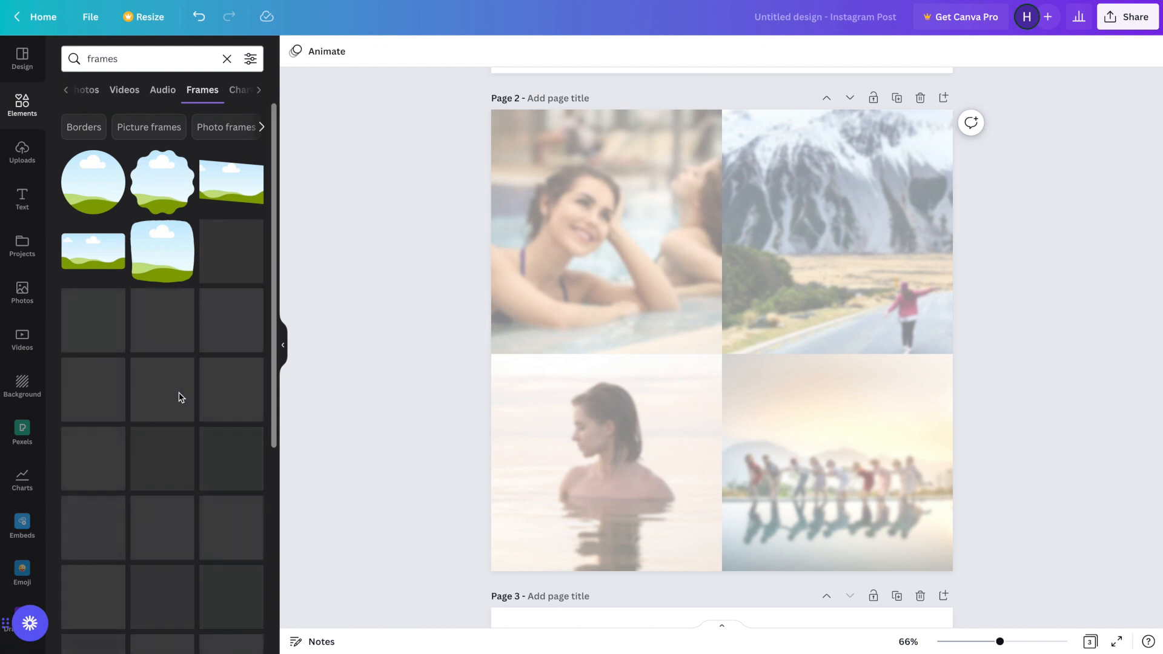
Add the black and orange film strip frame to page 2 and shrink it into the page's upper-left corner
{"action": "scroll", "coordinate": [179, 396], "scroll_direction": "down", "scroll_amount": 3}
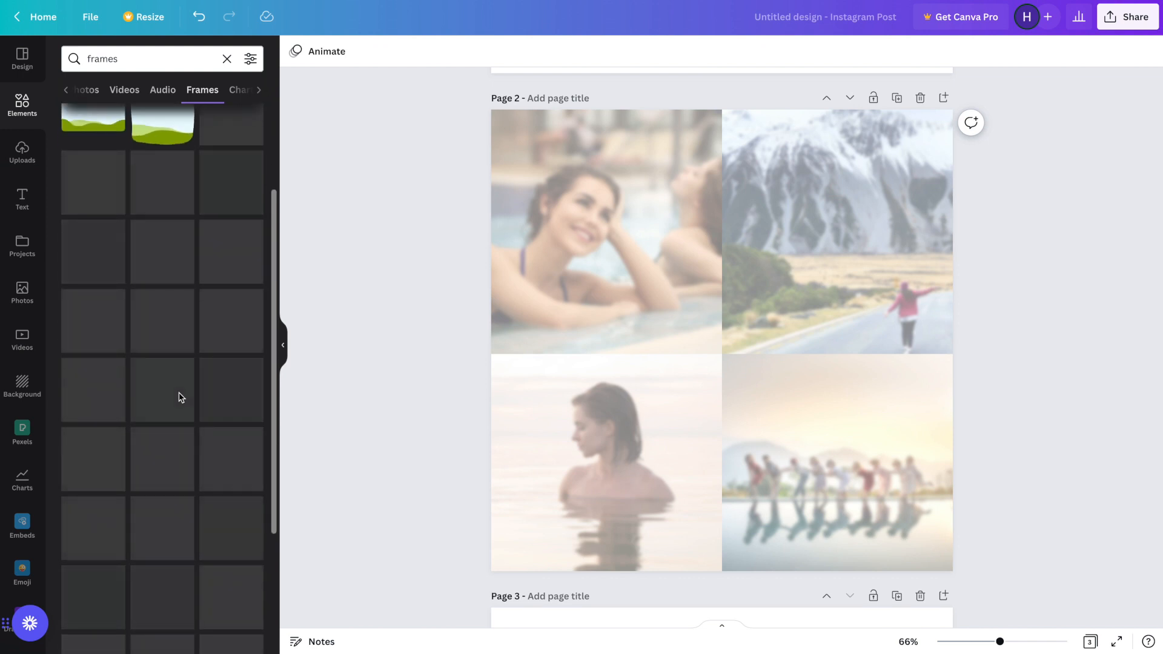
{"action": "scroll", "coordinate": [179, 396], "scroll_direction": "down", "scroll_amount": 1}
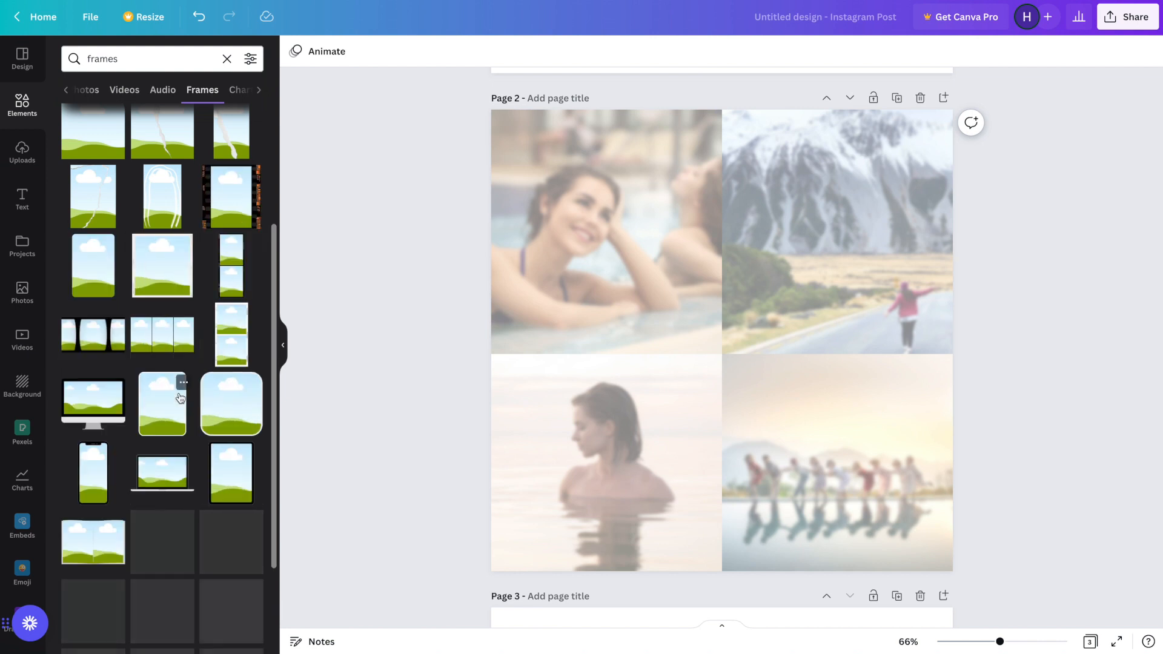
{"action": "left_click", "coordinate": [218, 204]}
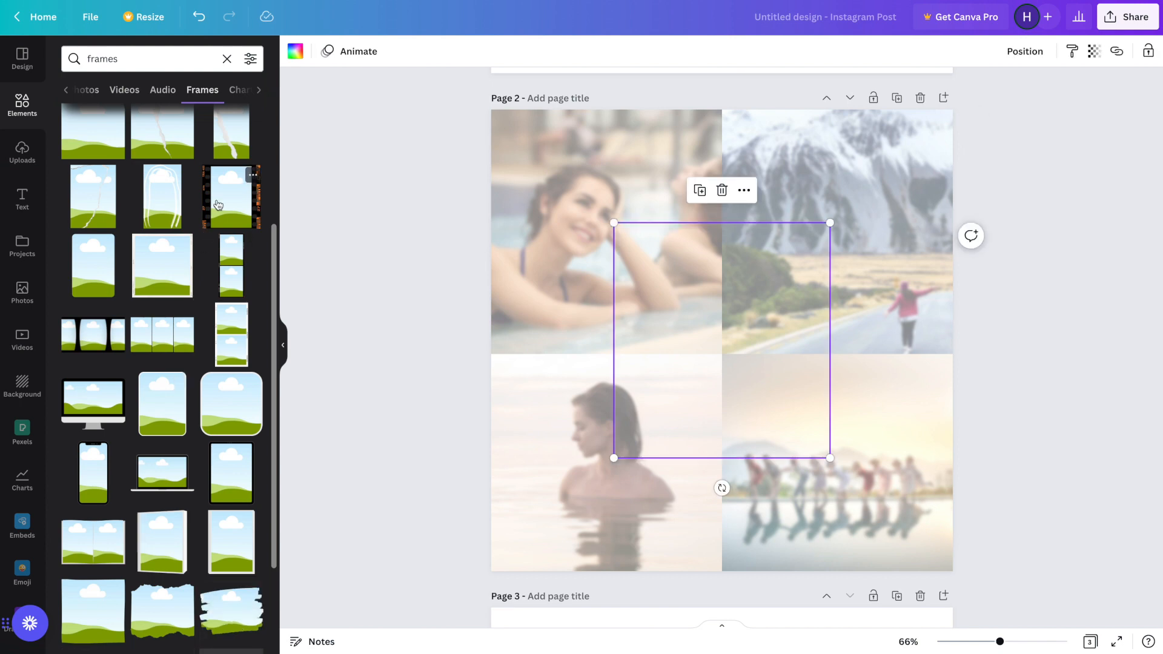
{"action": "scroll", "coordinate": [218, 205], "scroll_direction": "up", "scroll_amount": 4}
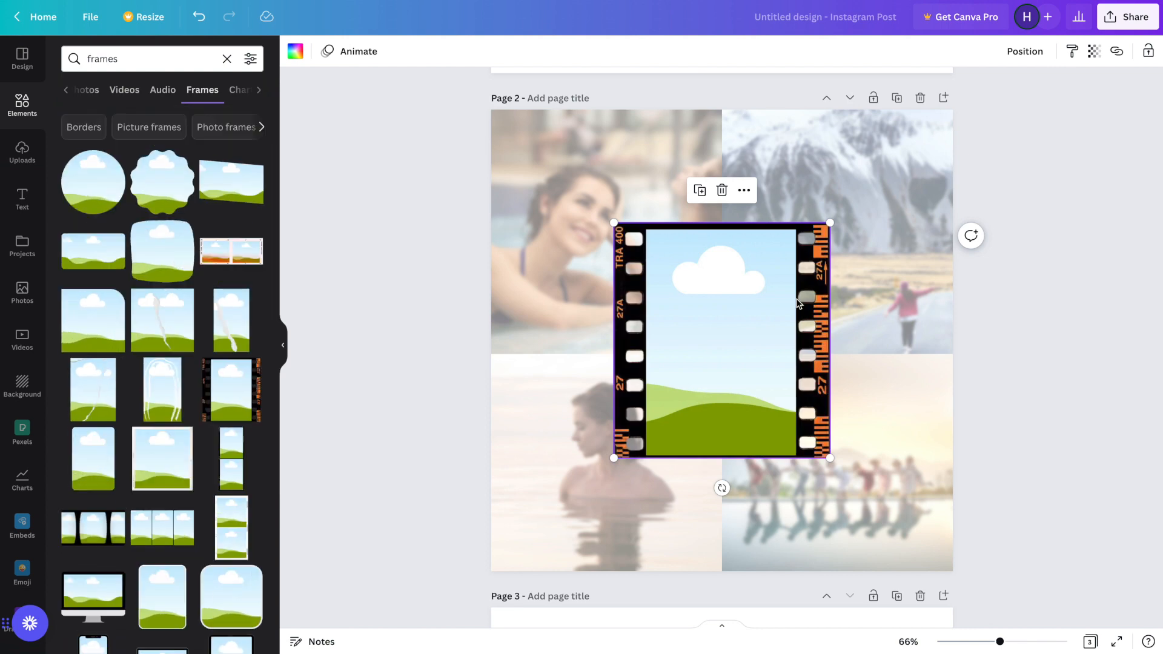
{"action": "left_click_drag", "start_coordinate": [798, 296], "coordinate": [673, 187]}
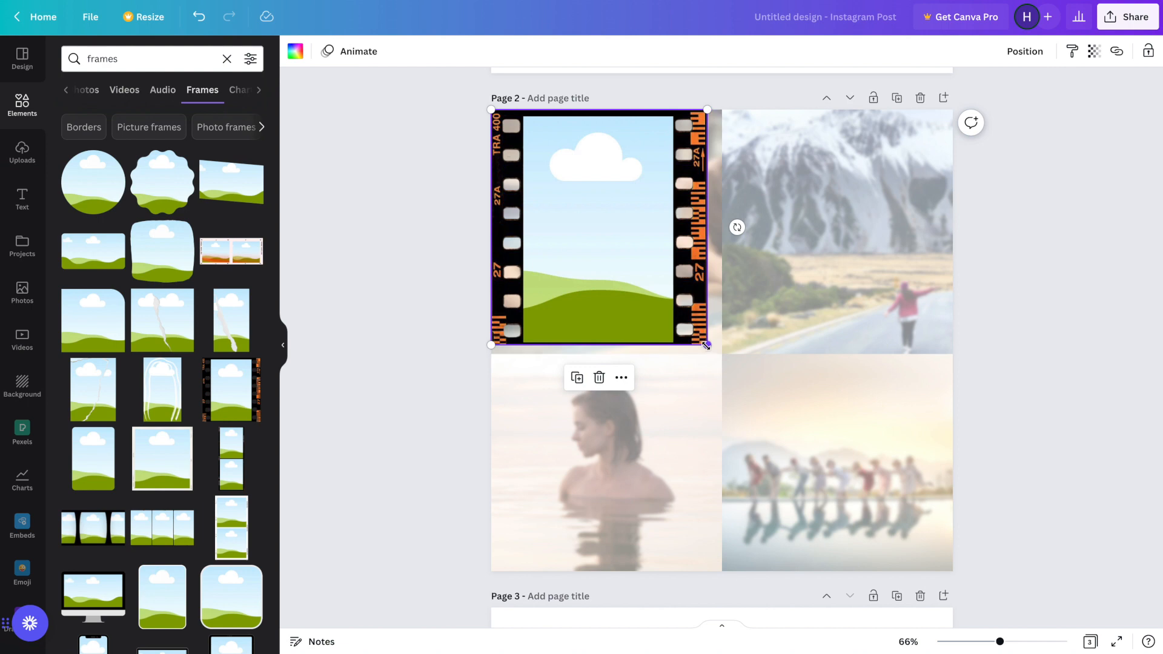
{"action": "left_click_drag", "start_coordinate": [706, 345], "coordinate": [580, 206]}
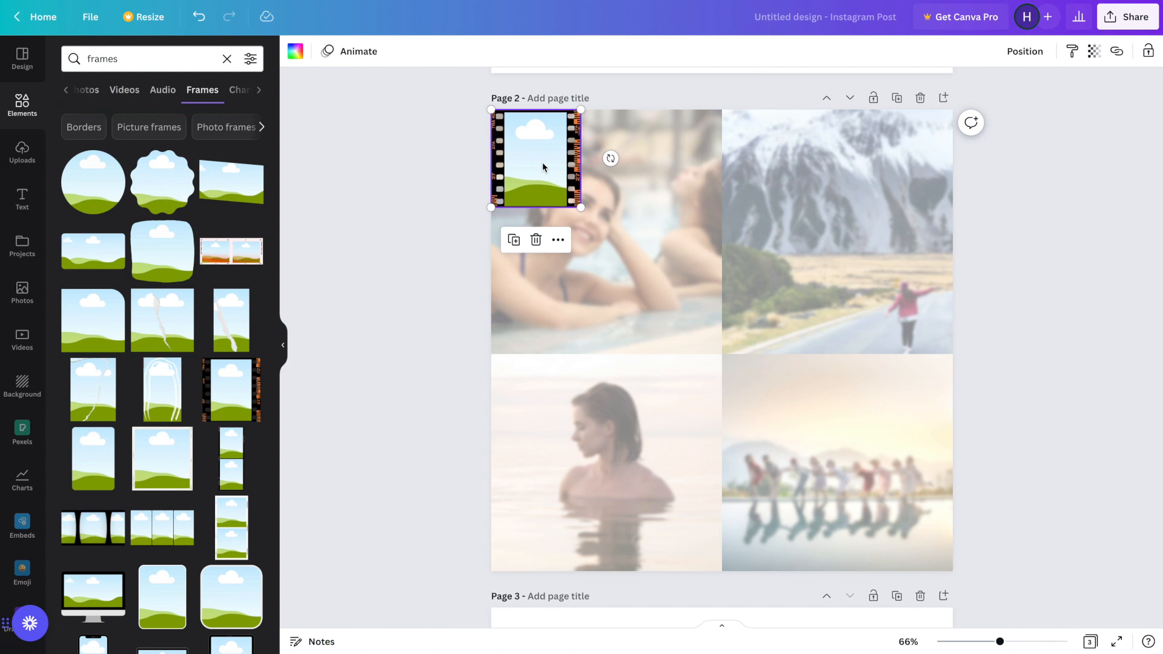
Place a copy of the film strip frame over the mountain photo and lock the background photo grid
{"action": "left_click_drag", "start_coordinate": [543, 162], "coordinate": [540, 254]}
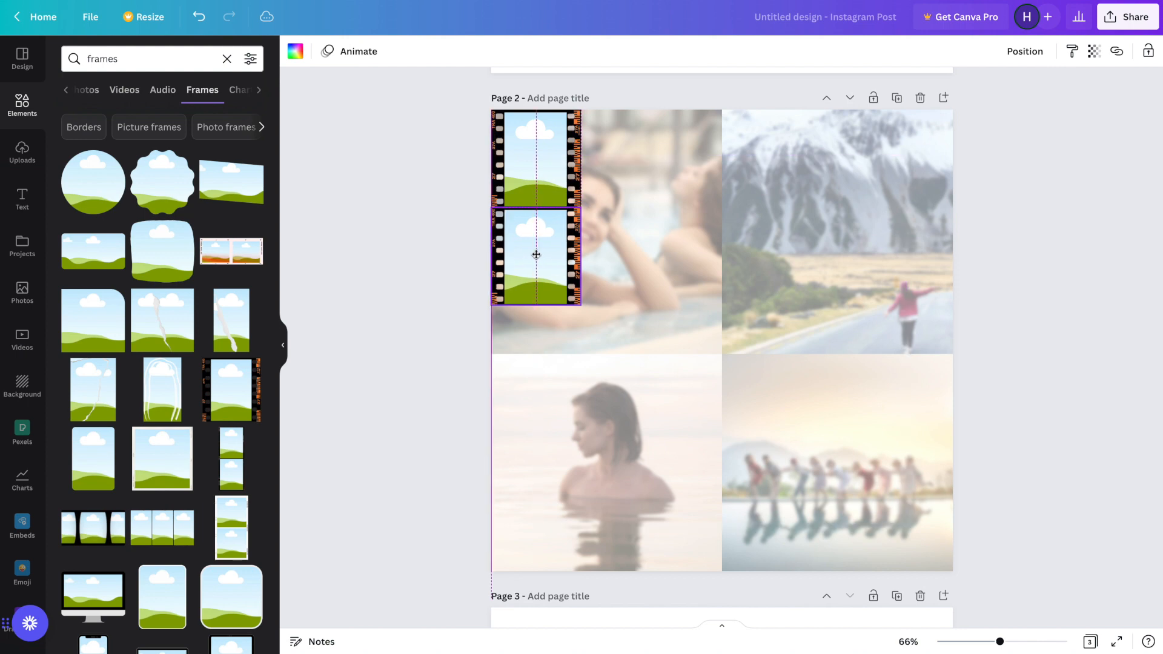
{"action": "left_click_drag", "start_coordinate": [536, 255], "coordinate": [848, 178]}
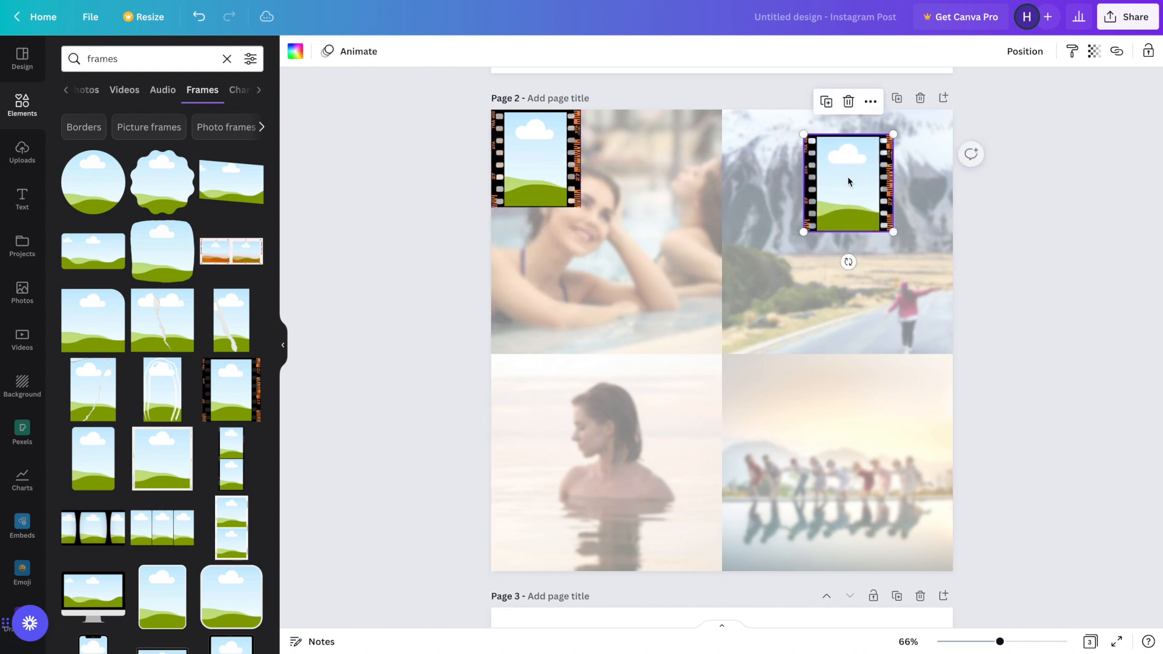
{"action": "left_click_drag", "start_coordinate": [680, 373], "coordinate": [965, 484]}
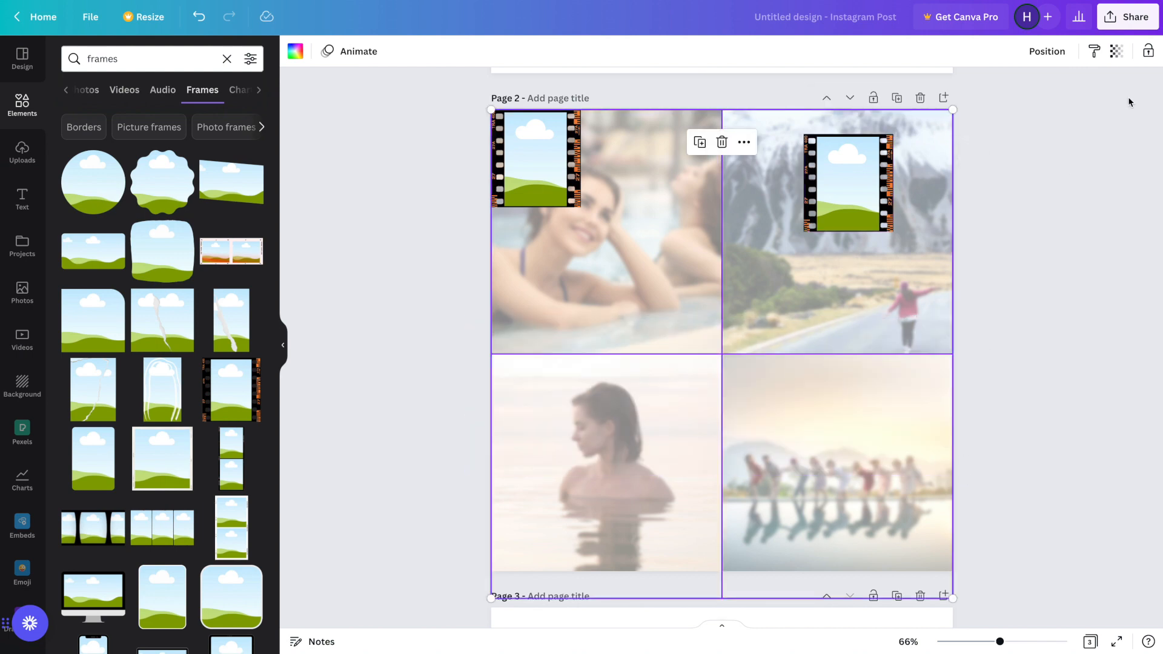
{"action": "left_click", "coordinate": [1148, 52]}
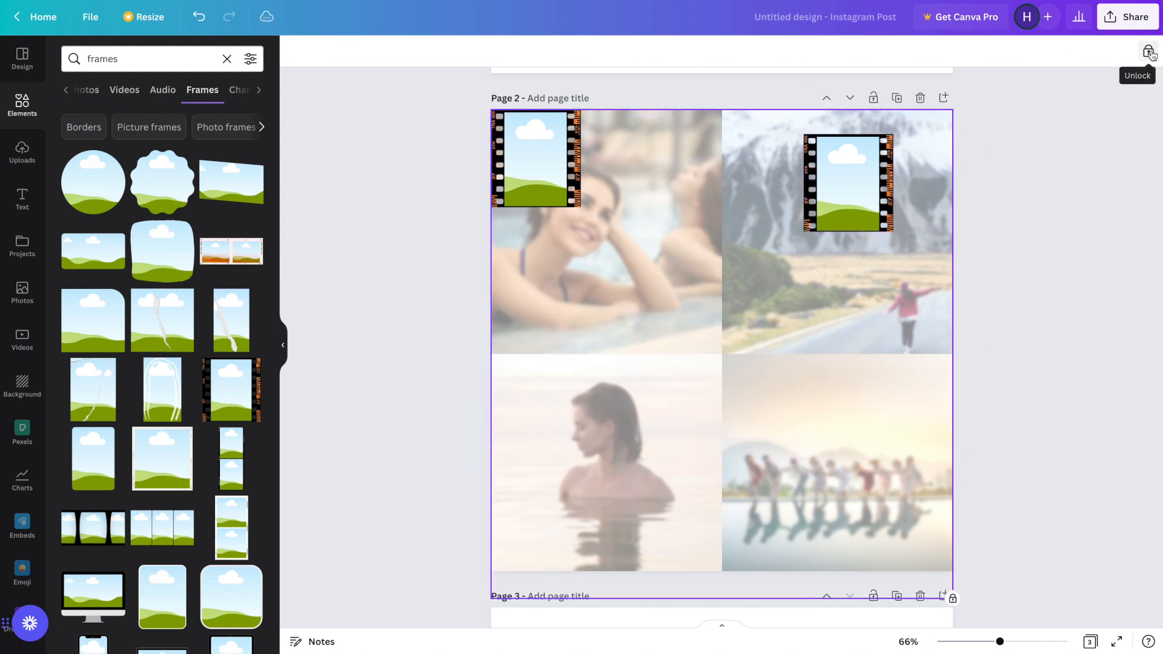
Stack copies of the film strip frame into a continuous column along page 2's left edge
{"action": "left_click", "coordinate": [555, 158]}
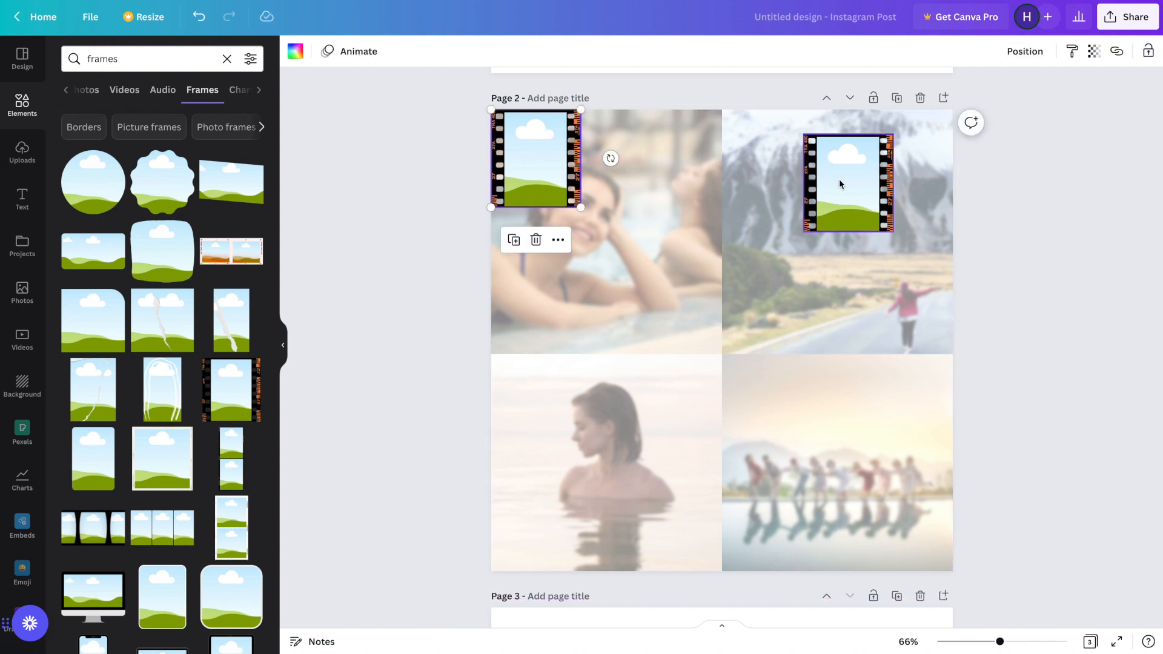
{"action": "left_click_drag", "start_coordinate": [839, 184], "coordinate": [528, 254]}
{"action": "key", "text": "ctrl+v"}
{"action": "left_click_drag", "start_coordinate": [537, 166], "coordinate": [527, 354]}
{"action": "key", "text": "ctrl+v"}
{"action": "left_click_drag", "start_coordinate": [537, 166], "coordinate": [533, 91]}
{"action": "key", "text": "ctrl+v"}
{"action": "left_click", "coordinate": [624, 162]}
{"action": "left_click_drag", "start_coordinate": [608, 114], "coordinate": [509, 560]}
{"action": "left_click", "coordinate": [1048, 52]}
{"action": "left_click", "coordinate": [884, 302]}
{"action": "left_click", "coordinate": [842, 442]}
Duplicate the whole film strip column and place the copy along page 2's right edge
{"action": "left_click_drag", "start_coordinate": [480, 109], "coordinate": [557, 560]}
{"action": "key", "text": "ctrl+d"}
{"action": "left_click_drag", "start_coordinate": [548, 439], "coordinate": [918, 417]}
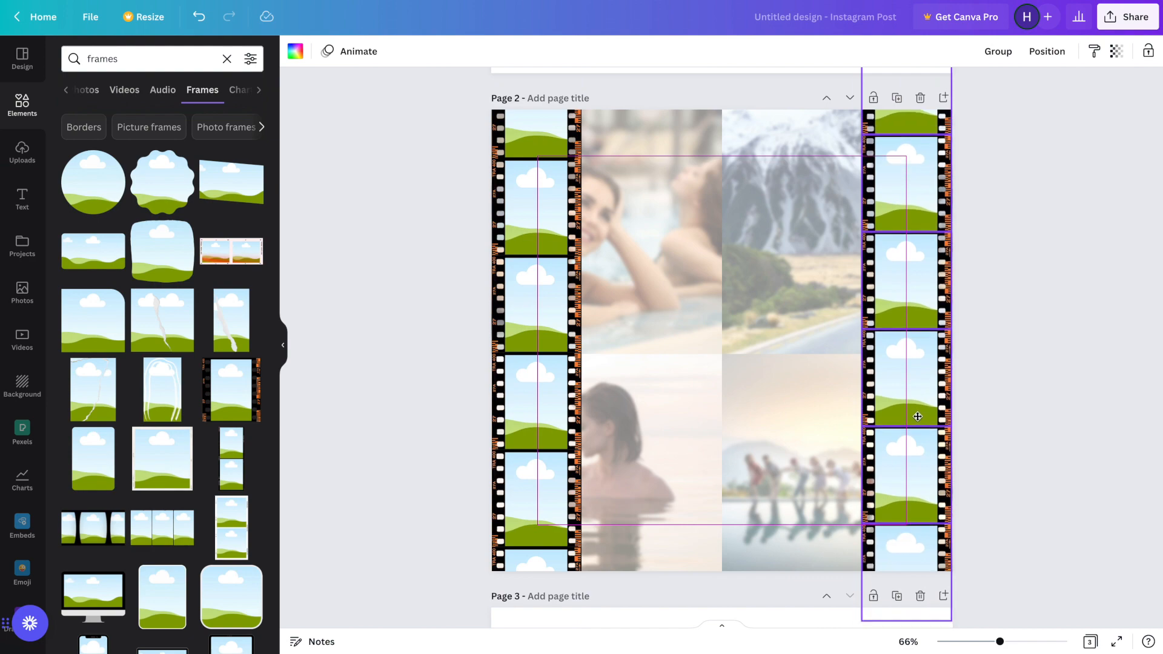
{"action": "left_click", "coordinate": [449, 349]}
Place a copy of page 1's green lake photo in the topmost frame of the left film strip
{"action": "scroll", "coordinate": [450, 349], "scroll_direction": "up", "scroll_amount": 2}
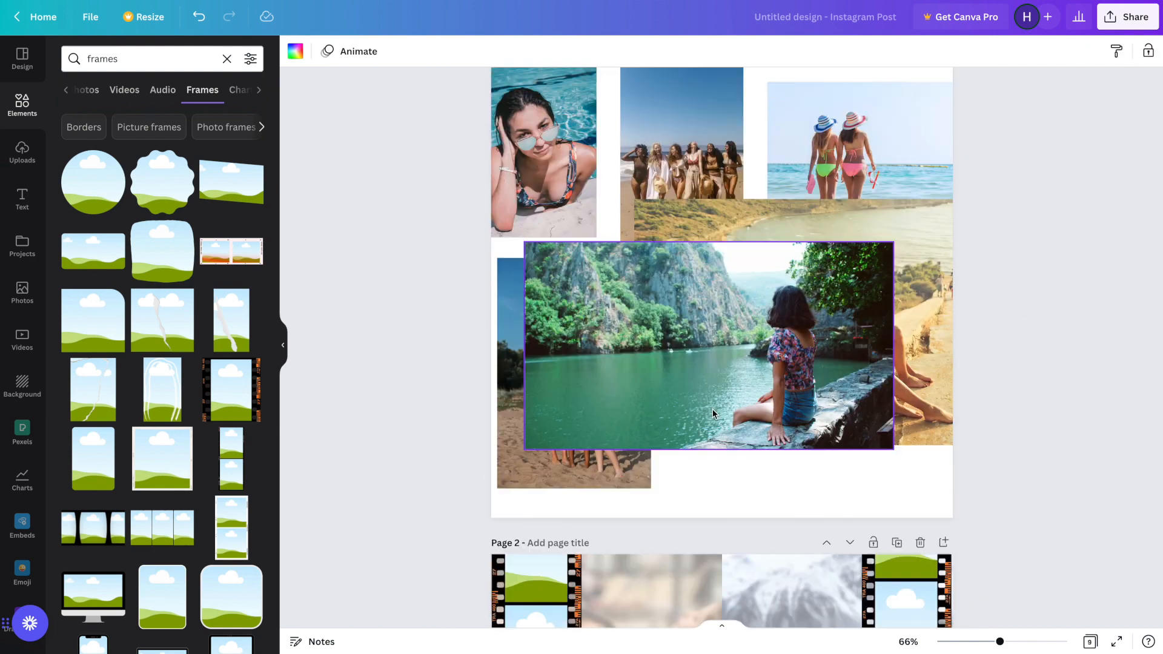
{"action": "scroll", "coordinate": [712, 409], "scroll_direction": "down", "scroll_amount": 5}
{"action": "scroll", "coordinate": [712, 409], "scroll_direction": "up", "scroll_amount": 2}
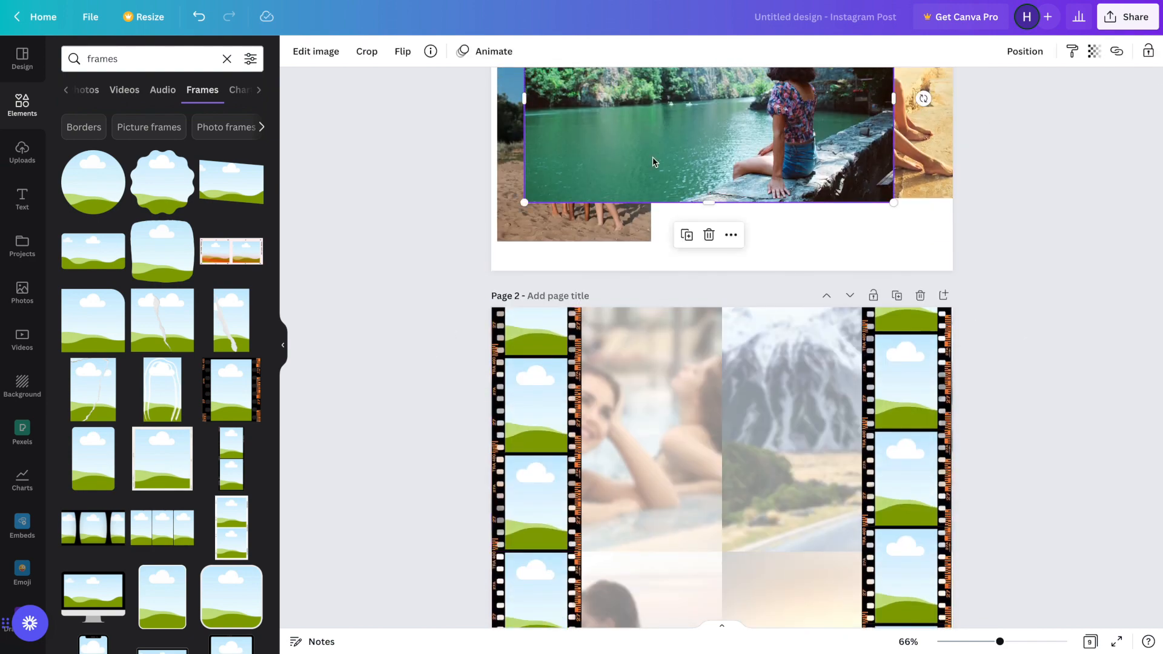
{"action": "left_click_drag", "start_coordinate": [652, 158], "coordinate": [543, 340]}
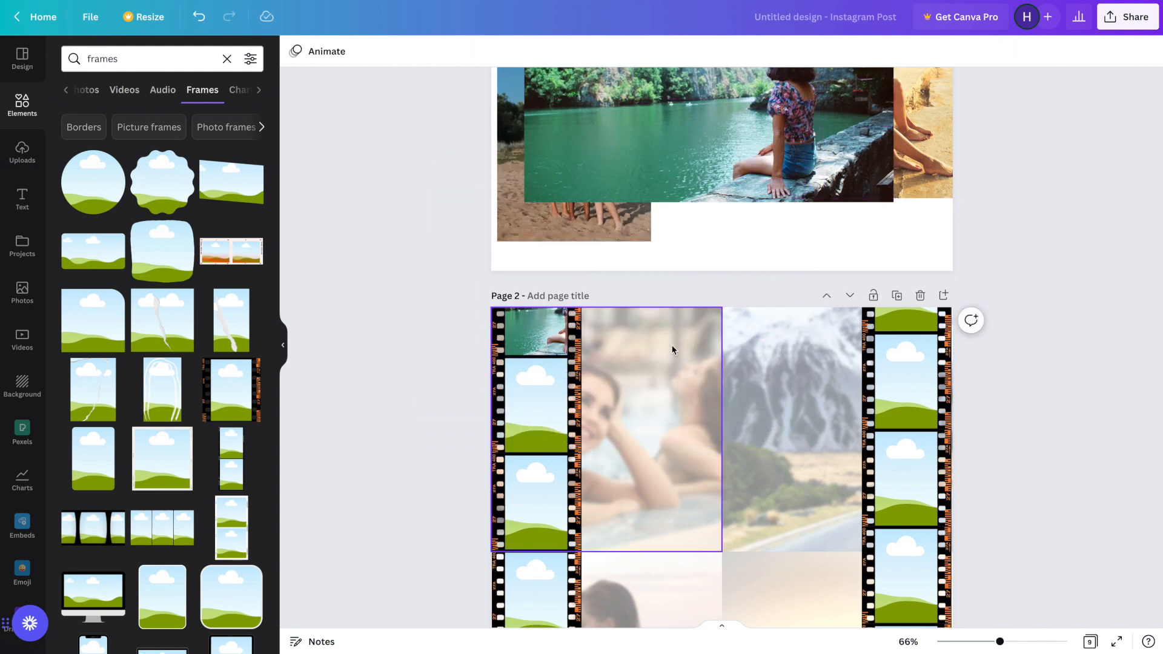
Shrink the green lake photo on page 1 and set it over the upper part of the three-women beach photo
{"action": "scroll", "coordinate": [671, 347], "scroll_direction": "up", "scroll_amount": 2}
{"action": "left_click_drag", "start_coordinate": [659, 217], "coordinate": [687, 232]}
{"action": "left_click_drag", "start_coordinate": [922, 340], "coordinate": [644, 211]}
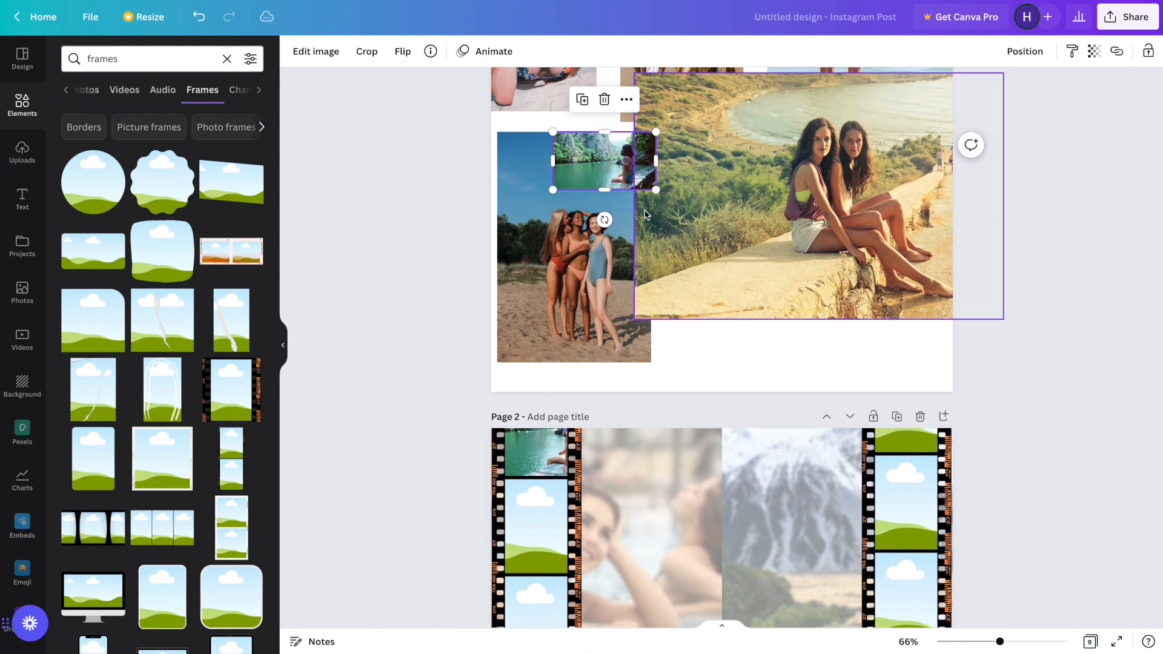
Place a copy of the photo of three women on the sand in a frame of the left film strip
{"action": "scroll", "coordinate": [644, 214], "scroll_direction": "down", "scroll_amount": 2}
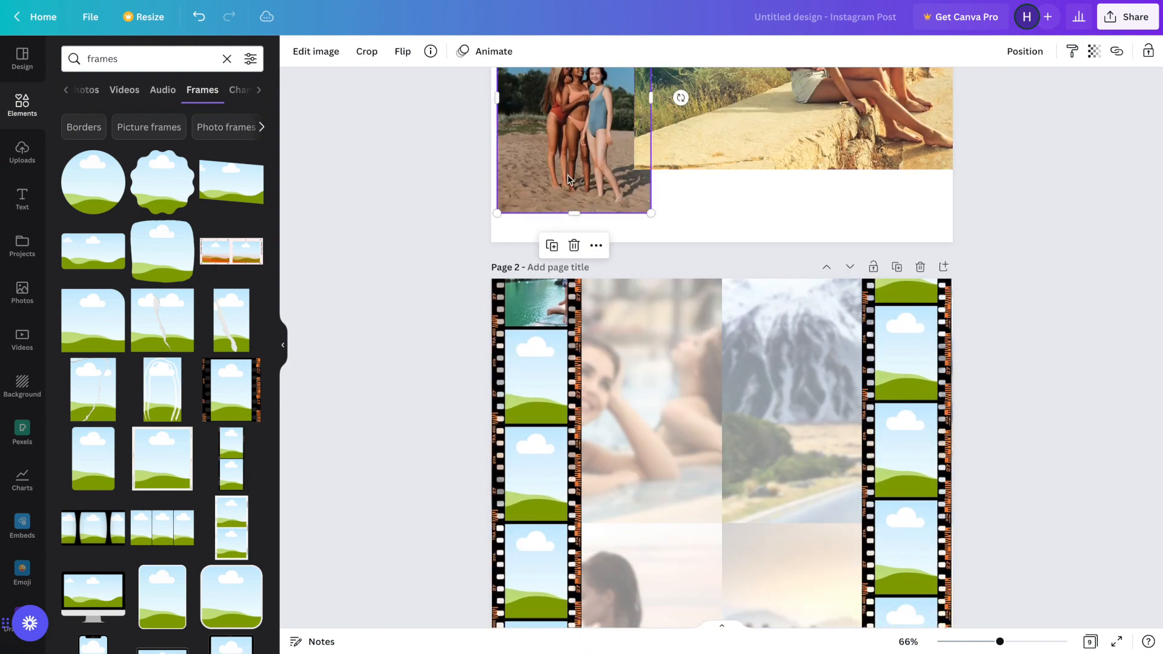
{"action": "scroll", "coordinate": [568, 180], "scroll_direction": "down", "scroll_amount": 2}
{"action": "key", "text": "ctrl+v"}
{"action": "left_click_drag", "start_coordinate": [572, 437], "coordinate": [536, 266]}
Fill further frames of the left film strip with copies of page 1's vacation photos, shrinking the originals
{"action": "scroll", "coordinate": [569, 267], "scroll_direction": "up", "scroll_amount": 5}
{"action": "scroll", "coordinate": [720, 339], "scroll_direction": "down", "scroll_amount": 5}
{"action": "key", "text": "ctrl+v"}
{"action": "scroll", "coordinate": [605, 339], "scroll_direction": "up", "scroll_amount": 6}
{"action": "left_click", "coordinate": [841, 179]}
{"action": "scroll", "coordinate": [841, 180], "scroll_direction": "down", "scroll_amount": 6}
{"action": "key", "text": "ctrl+v"}
{"action": "double_click", "coordinate": [536, 324]}
{"action": "scroll", "coordinate": [536, 324], "scroll_direction": "up", "scroll_amount": 6}
{"action": "left_click_drag", "start_coordinate": [807, 116], "coordinate": [650, 330]}
{"action": "key", "text": "ctrl+v"}
{"action": "left_click_drag", "start_coordinate": [681, 255], "coordinate": [537, 369]}
Move the shrunken green lake photo on page 1 to just below the group photo on the beach
{"action": "left_click", "coordinate": [652, 238]}
{"action": "scroll", "coordinate": [714, 318], "scroll_direction": "up", "scroll_amount": 10}
{"action": "left_click_drag", "start_coordinate": [605, 242], "coordinate": [617, 185]}
{"action": "scroll", "coordinate": [612, 266], "scroll_direction": "down", "scroll_amount": 1}
{"action": "left_click_drag", "start_coordinate": [604, 267], "coordinate": [614, 217]}
{"action": "scroll", "coordinate": [848, 221], "scroll_direction": "up", "scroll_amount": 1}
{"action": "scroll", "coordinate": [848, 224], "scroll_direction": "up", "scroll_amount": 1}
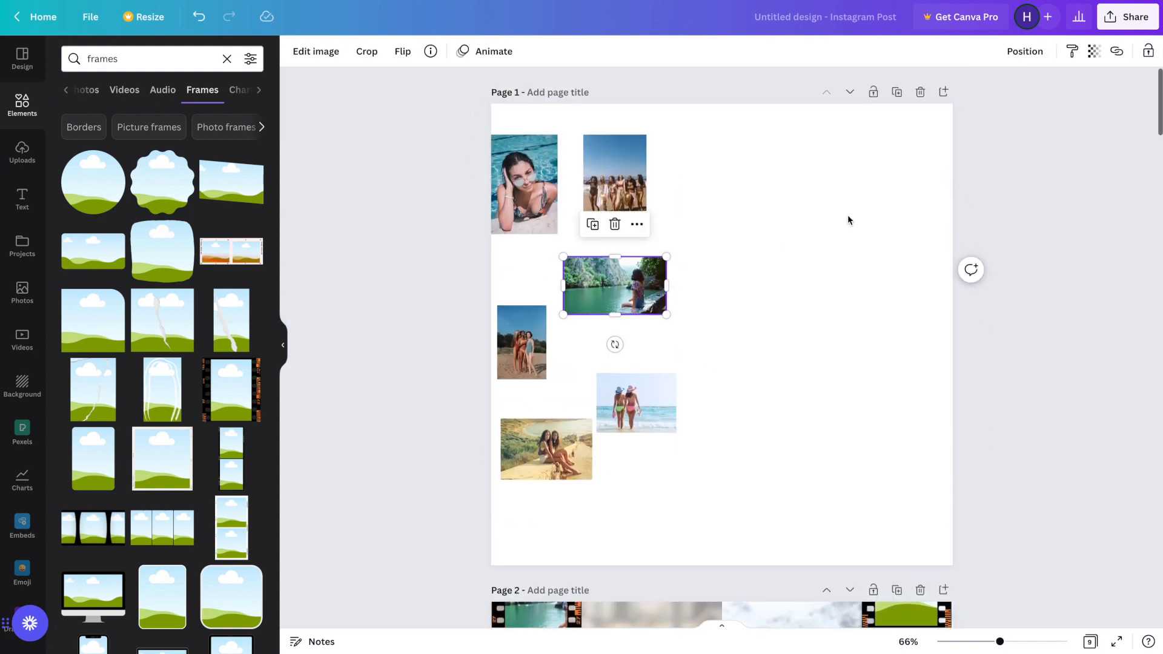
Move the page of loose vacation photos down one position, below the first film strip page
{"action": "left_click", "coordinate": [850, 93]}
{"action": "scroll", "coordinate": [771, 306], "scroll_direction": "down", "scroll_amount": 6}
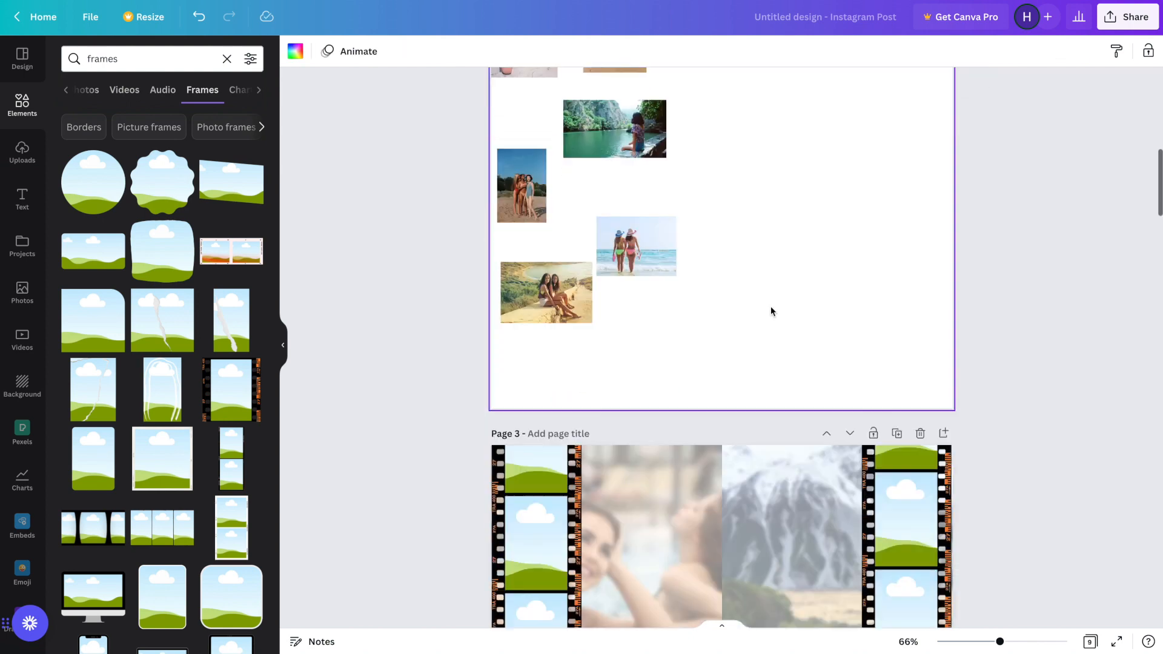
{"action": "scroll", "coordinate": [770, 306], "scroll_direction": "down", "scroll_amount": 2}
{"action": "scroll", "coordinate": [771, 306], "scroll_direction": "up", "scroll_amount": 5}
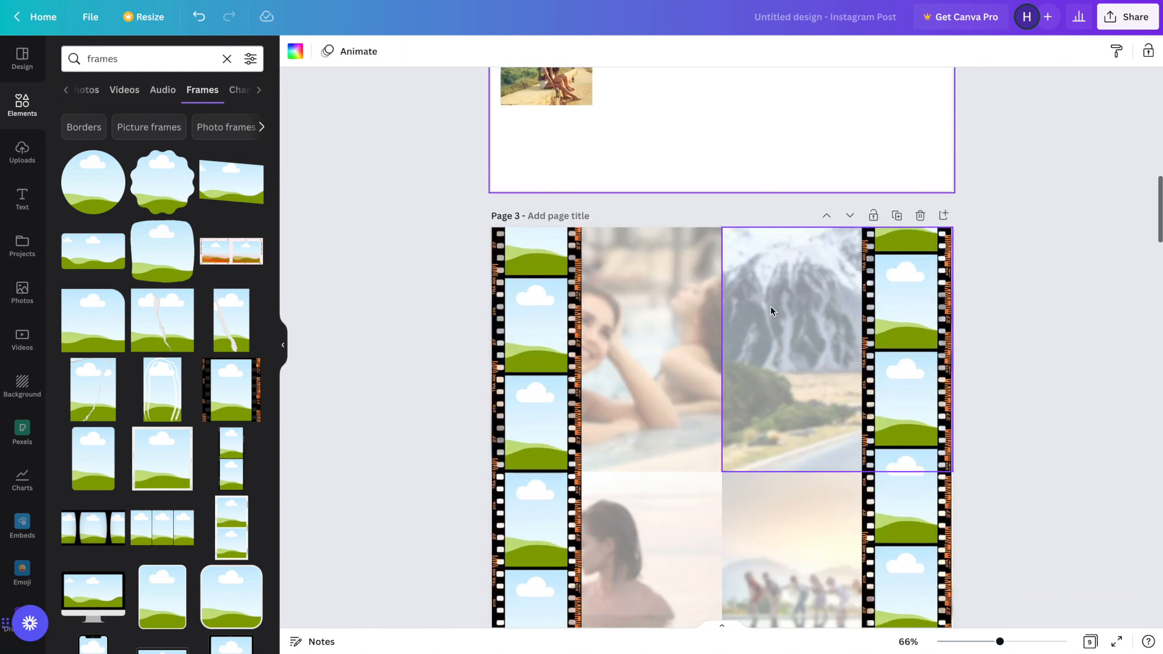
{"action": "scroll", "coordinate": [771, 311], "scroll_direction": "up", "scroll_amount": 8}
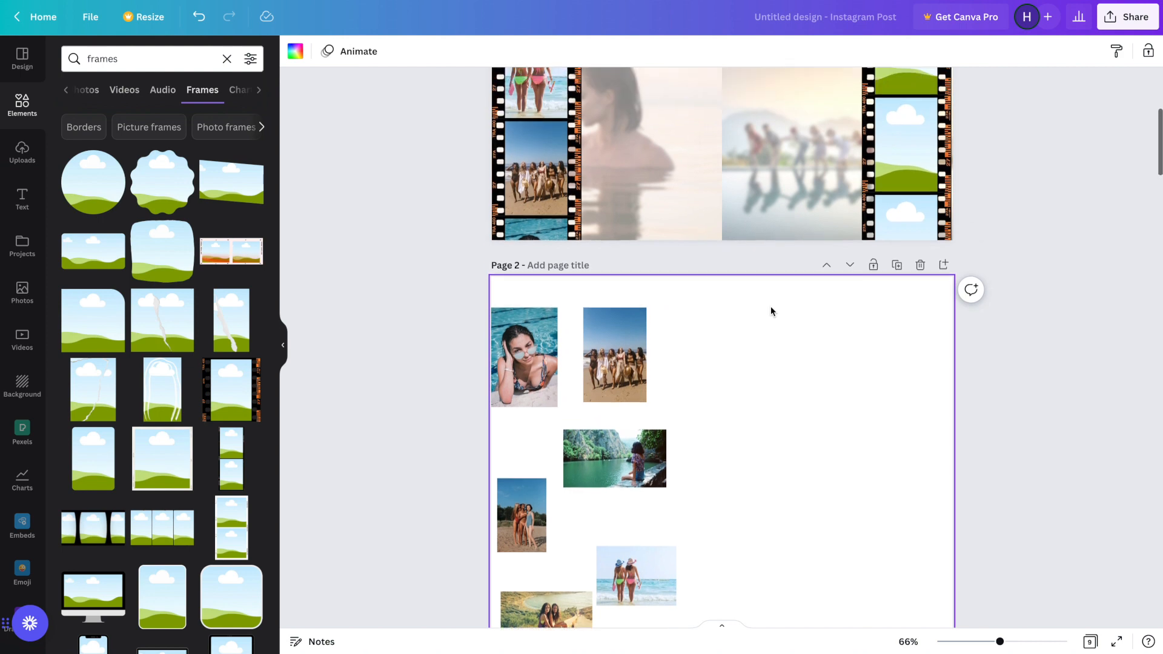
{"action": "scroll", "coordinate": [771, 306], "scroll_direction": "up", "scroll_amount": 3}
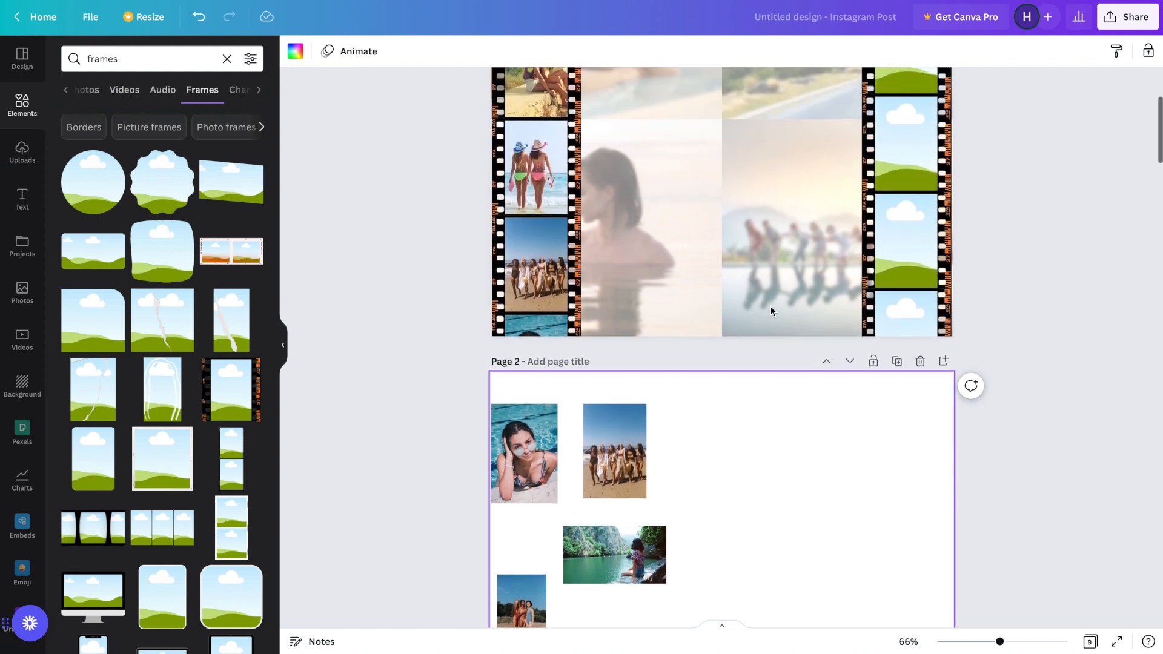
{"action": "scroll", "coordinate": [771, 307], "scroll_direction": "up", "scroll_amount": 3}
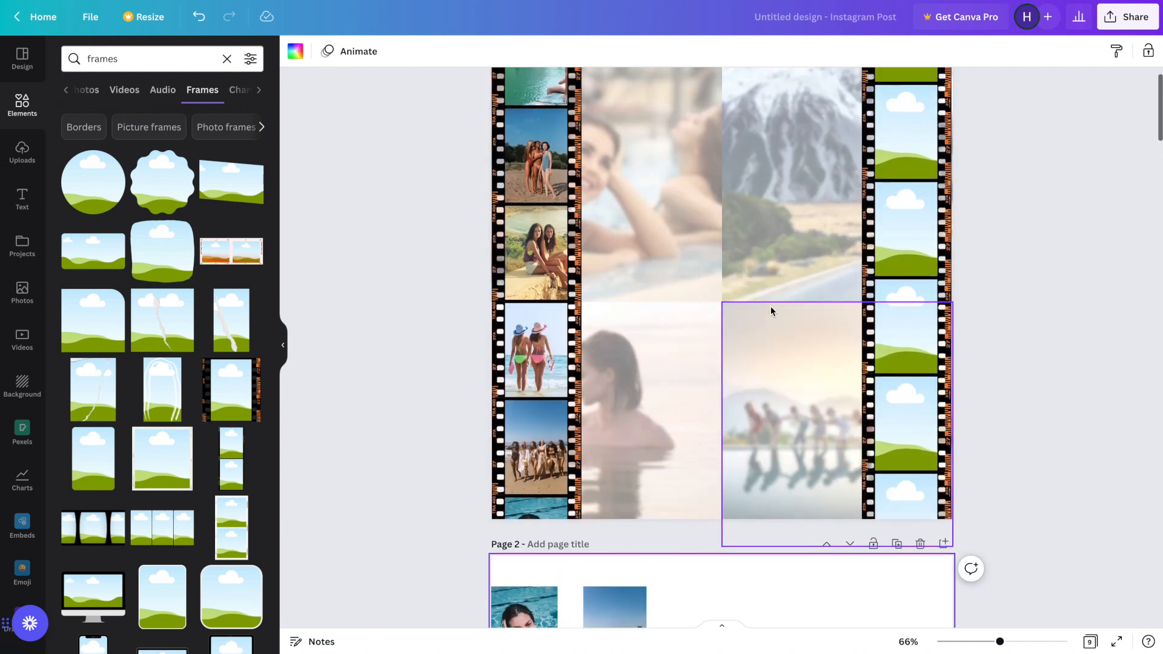
{"action": "scroll", "coordinate": [770, 306], "scroll_direction": "up", "scroll_amount": 1}
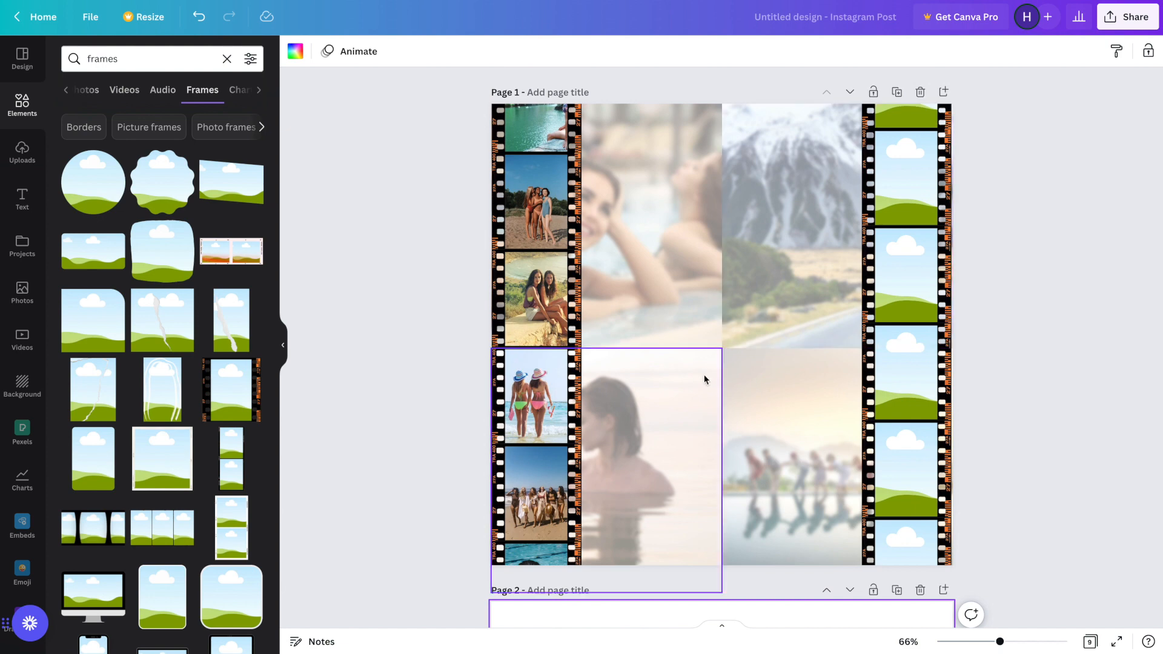
Place a copy of page 2's green lake photo in the bottom frame of page 3's left film strip
{"action": "scroll", "coordinate": [704, 380], "scroll_direction": "down", "scroll_amount": 10}
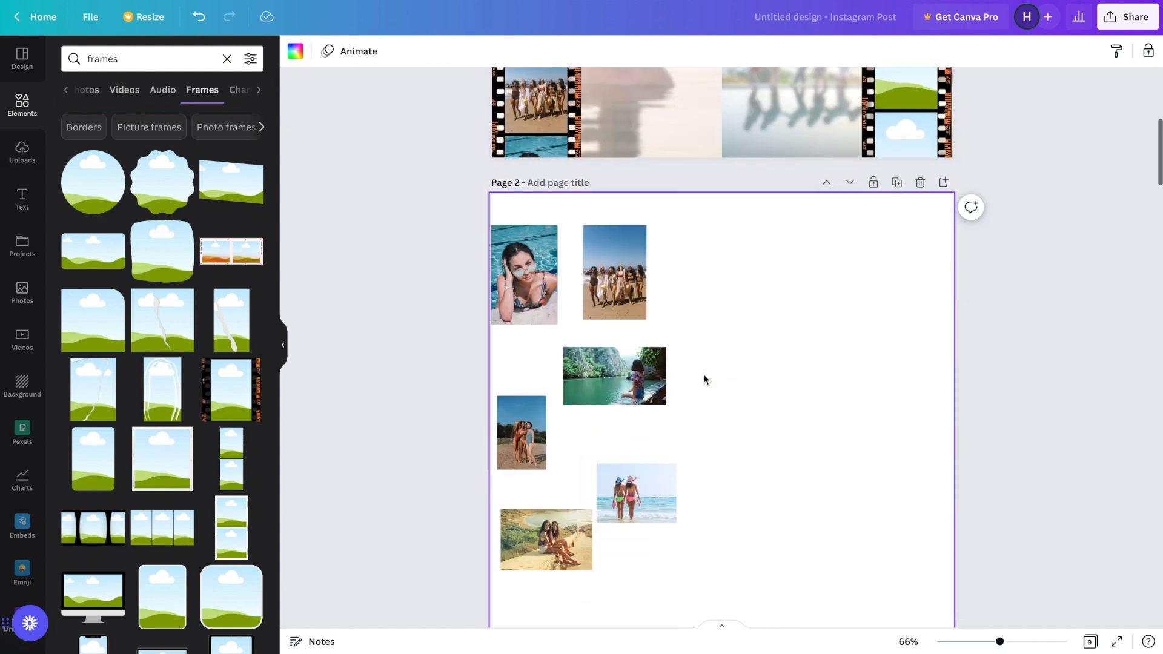
{"action": "scroll", "coordinate": [704, 380], "scroll_direction": "down", "scroll_amount": 3}
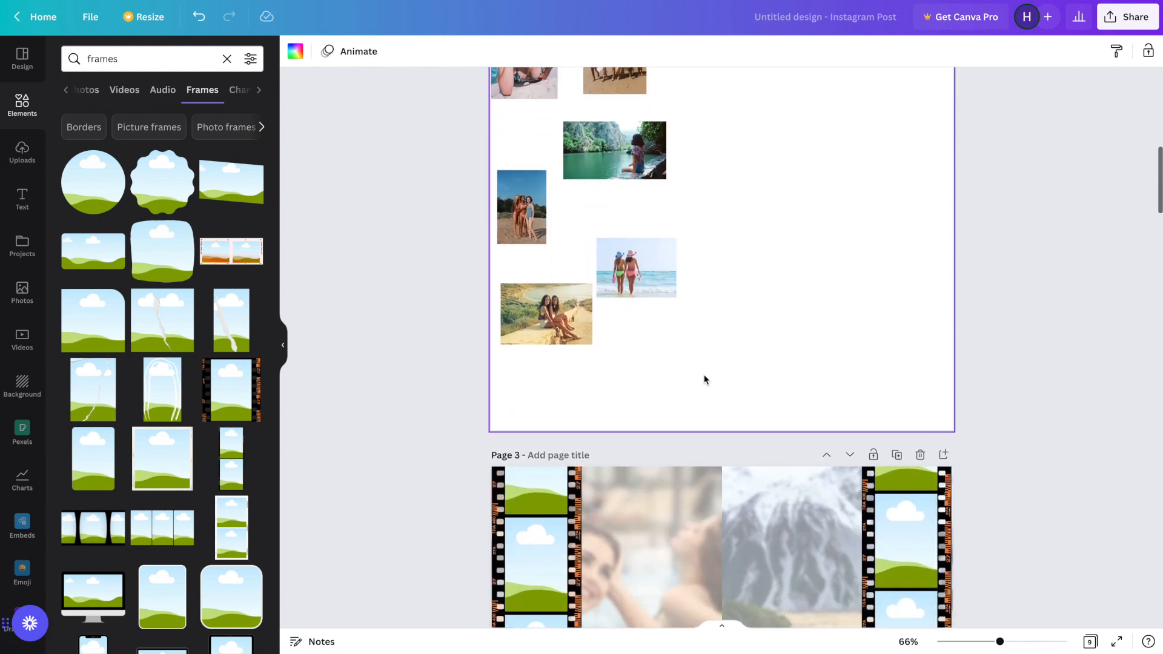
{"action": "left_click", "coordinate": [641, 156]}
{"action": "scroll", "coordinate": [641, 156], "scroll_direction": "down", "scroll_amount": 8}
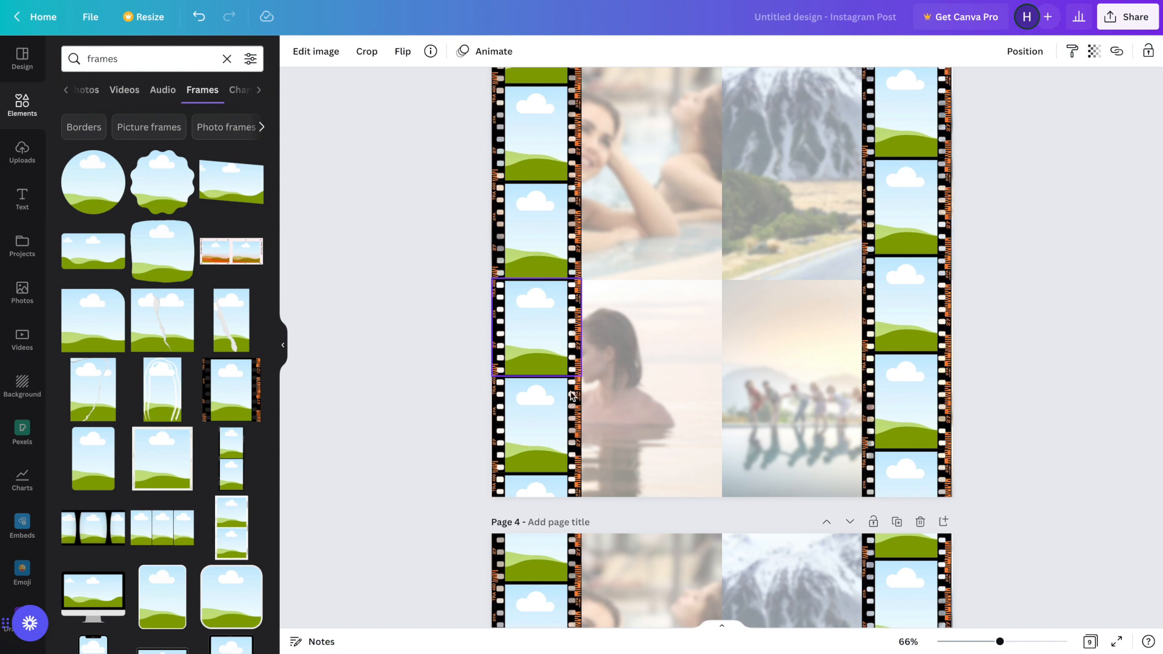
{"action": "key", "text": "ctrl+v"}
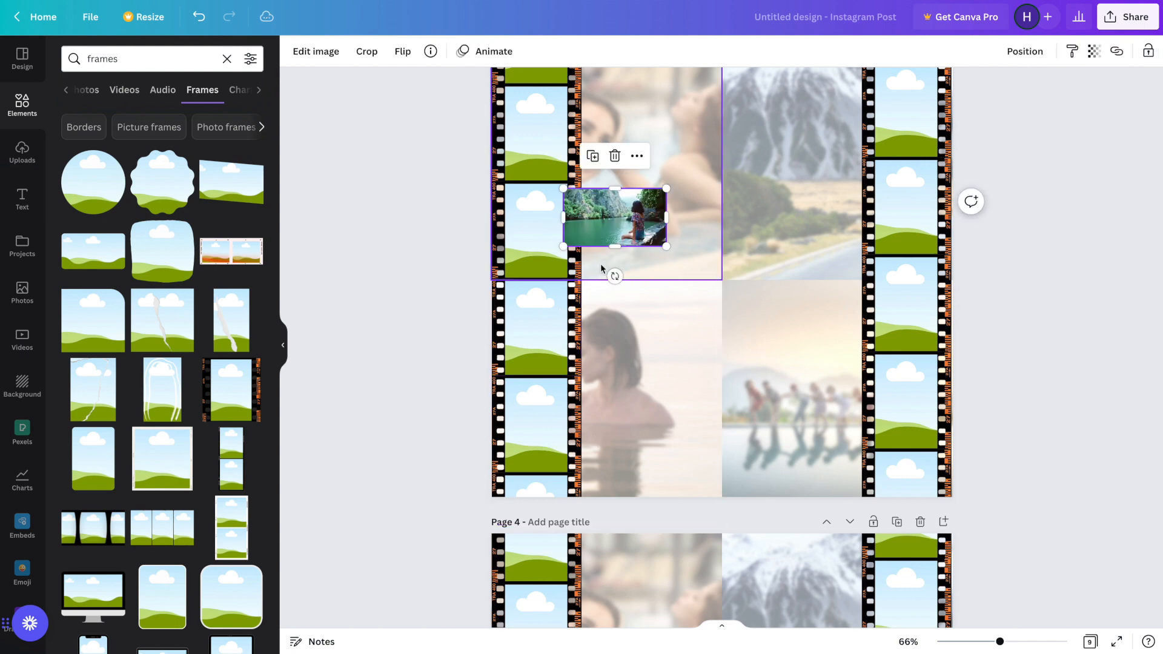
{"action": "left_click_drag", "start_coordinate": [609, 212], "coordinate": [529, 486]}
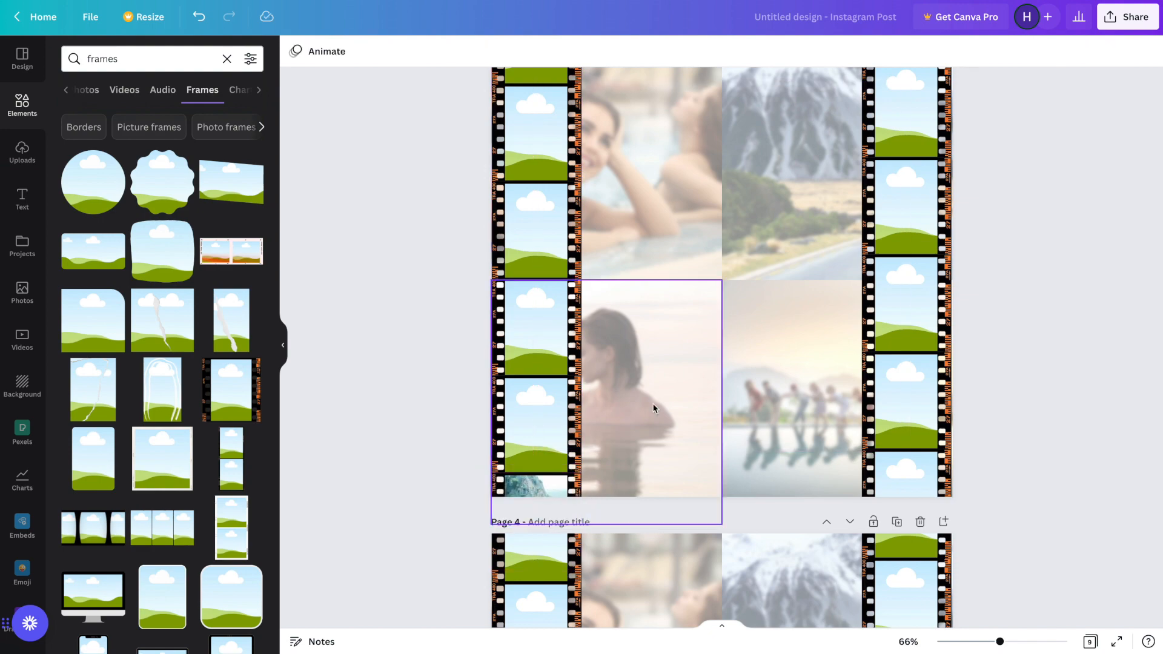
Place a copy of page 2's three-women beach photo in the top frame of page 3's left film strip
{"action": "scroll", "coordinate": [652, 408], "scroll_direction": "up", "scroll_amount": 20}
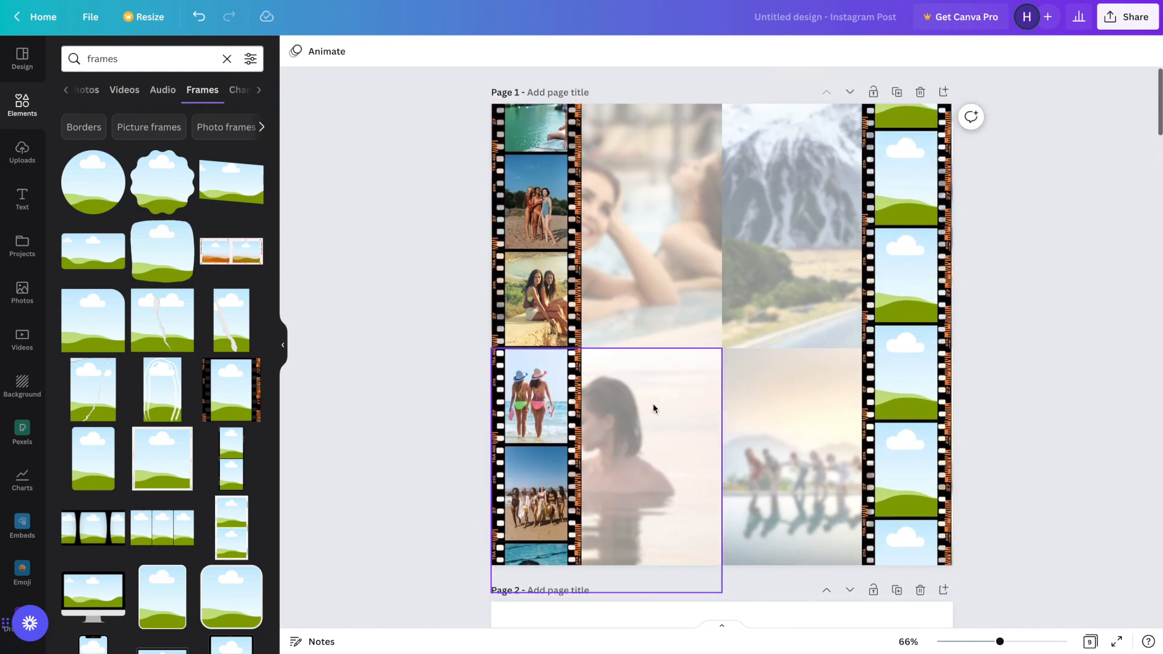
{"action": "scroll", "coordinate": [653, 408], "scroll_direction": "down", "scroll_amount": 8}
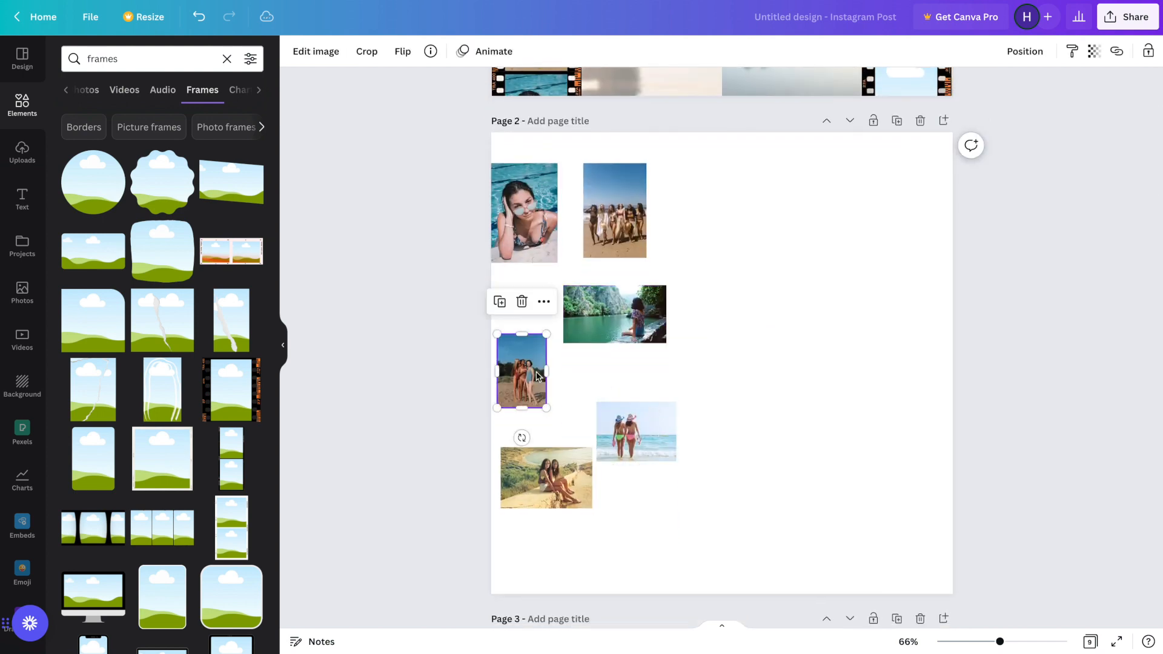
{"action": "scroll", "coordinate": [536, 376], "scroll_direction": "down", "scroll_amount": 6}
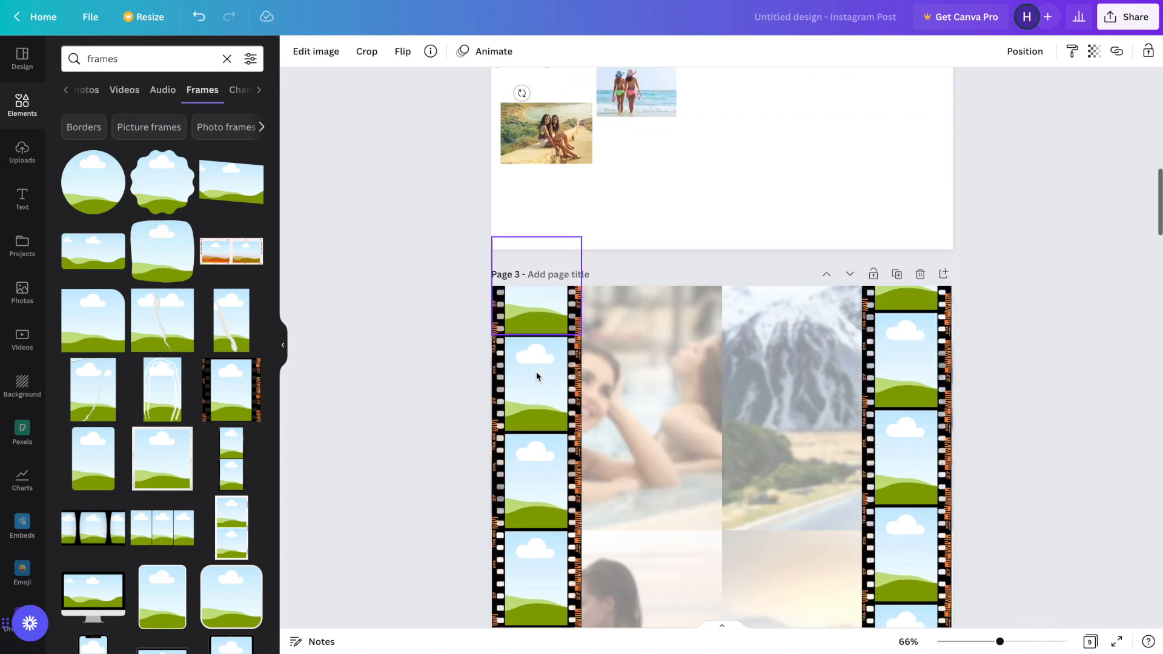
{"action": "key", "text": "ctrl+v"}
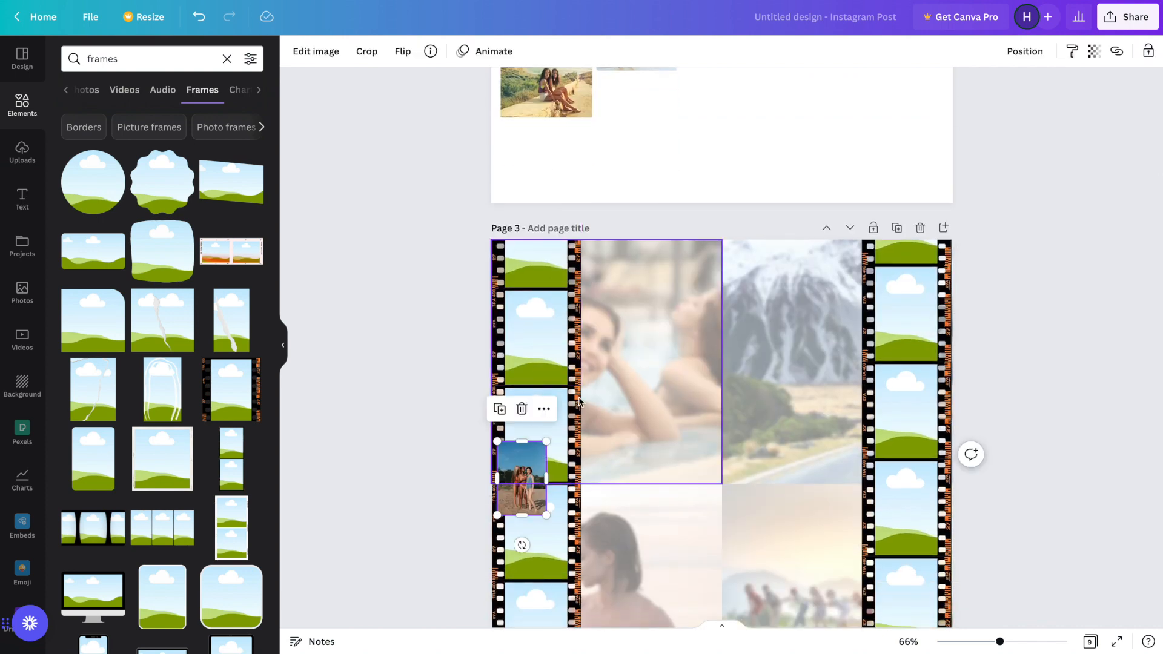
{"action": "left_click_drag", "start_coordinate": [512, 447], "coordinate": [539, 261]}
Fill the second frame of page 3's left film strip with a copy of the photo of two women sitting on sand
{"action": "scroll", "coordinate": [539, 262], "scroll_direction": "up", "scroll_amount": 15}
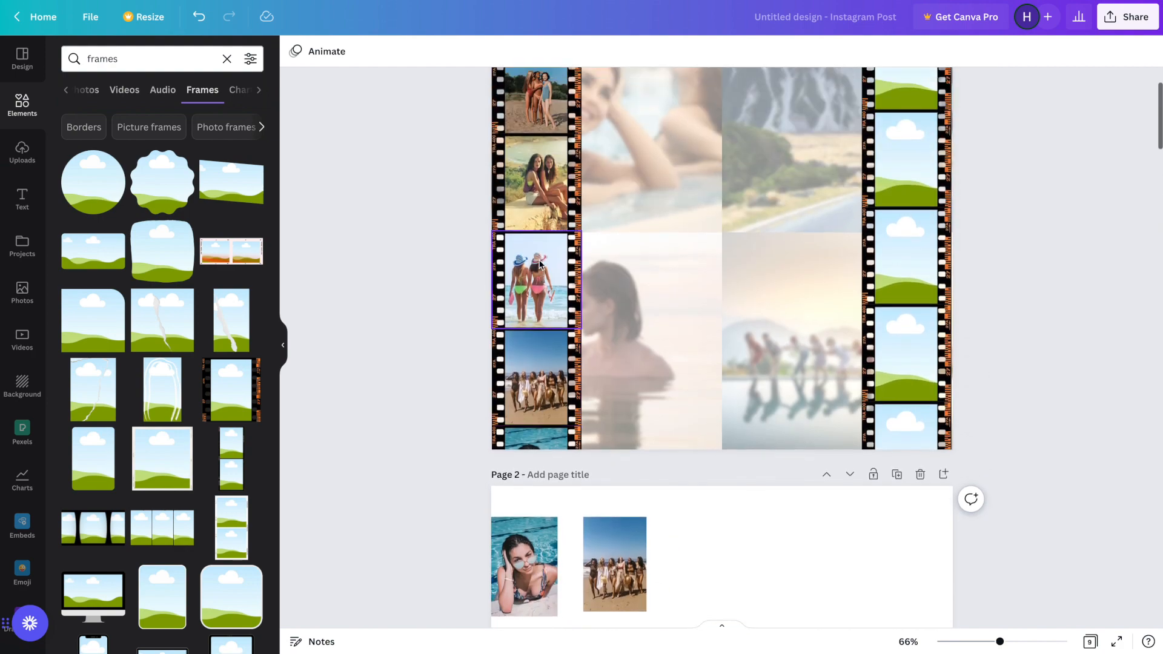
{"action": "scroll", "coordinate": [539, 265], "scroll_direction": "down", "scroll_amount": 6}
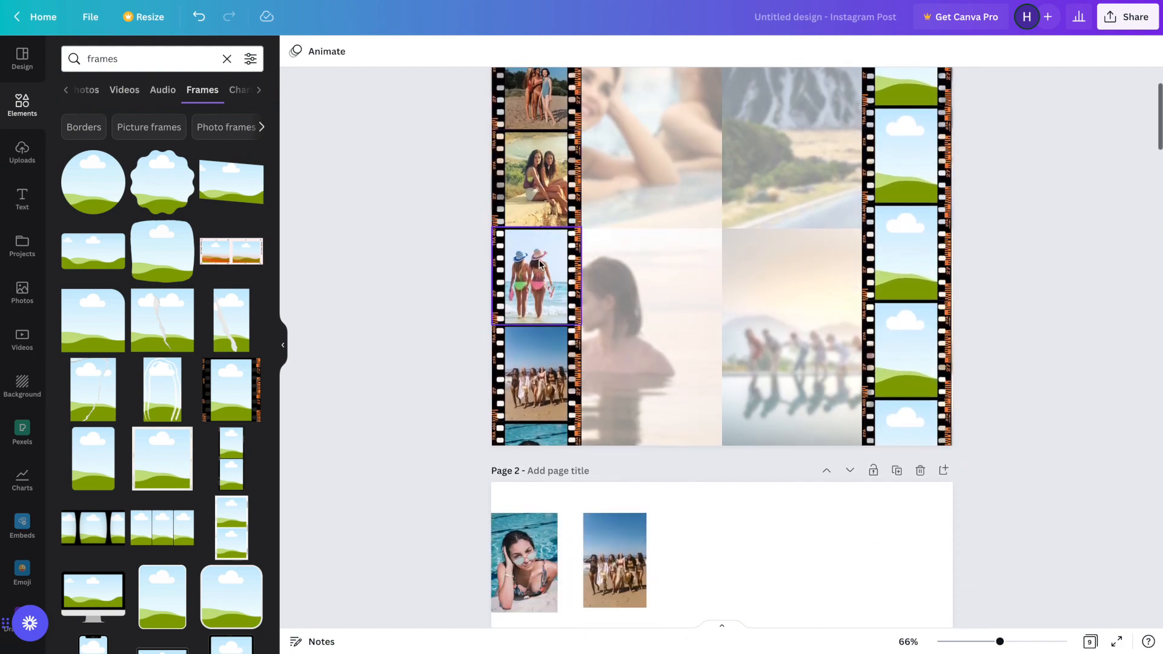
{"action": "scroll", "coordinate": [539, 265], "scroll_direction": "down", "scroll_amount": 4}
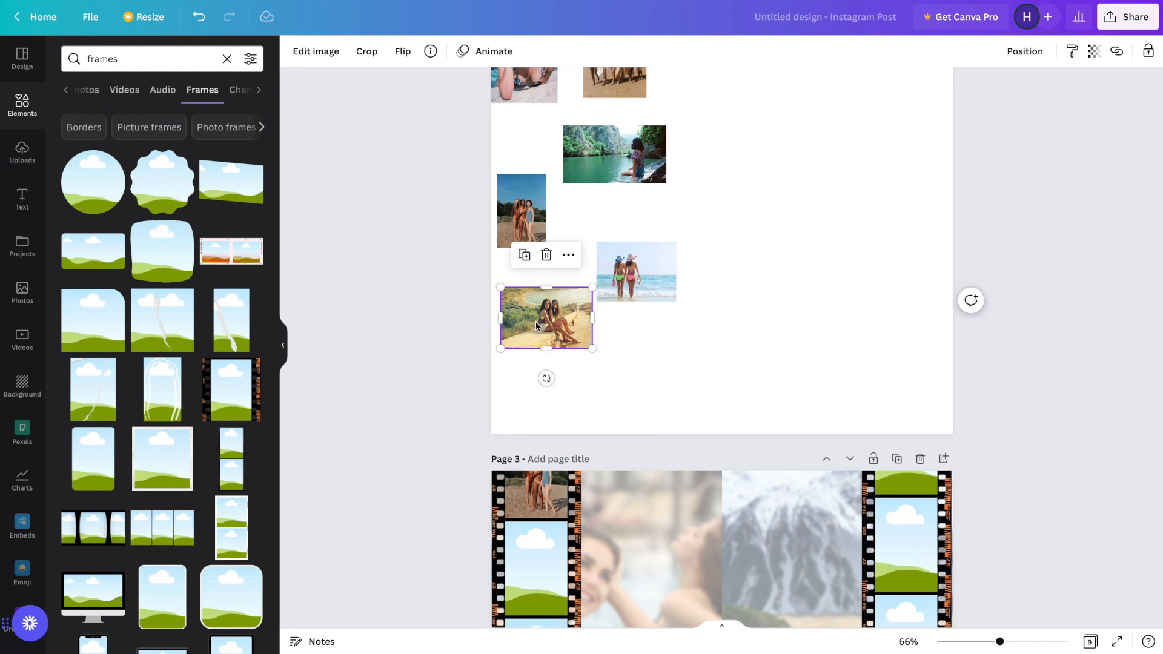
{"action": "scroll", "coordinate": [535, 325], "scroll_direction": "down", "scroll_amount": 4}
{"action": "left_click", "coordinate": [543, 312]}
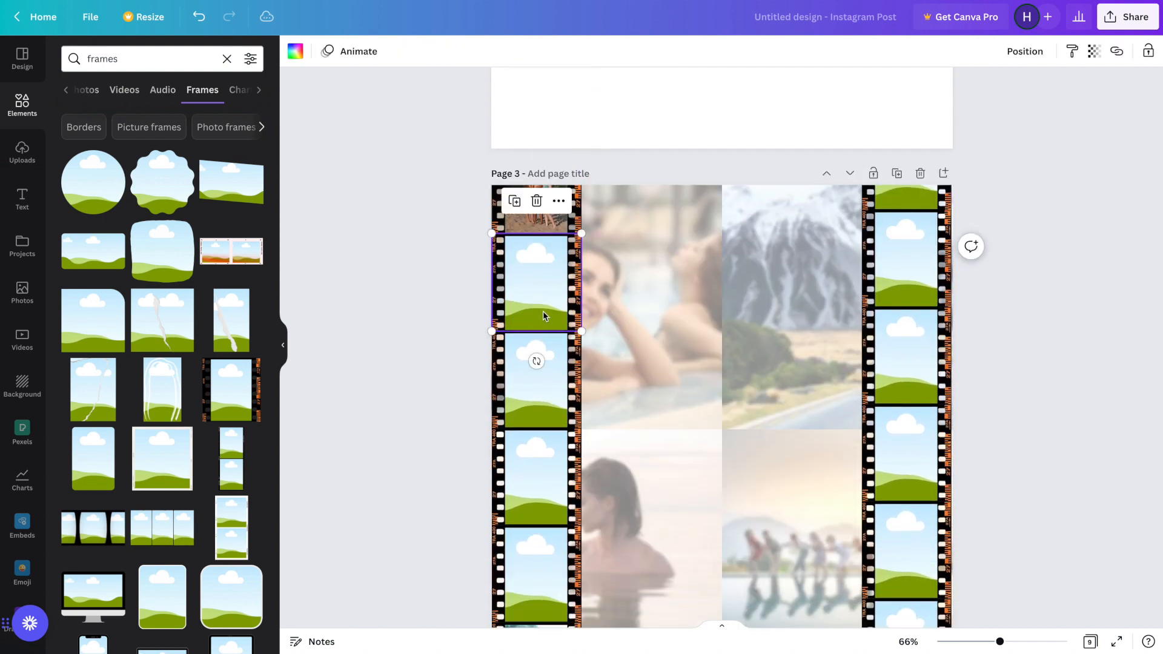
{"action": "key", "text": "ctrl+v"}
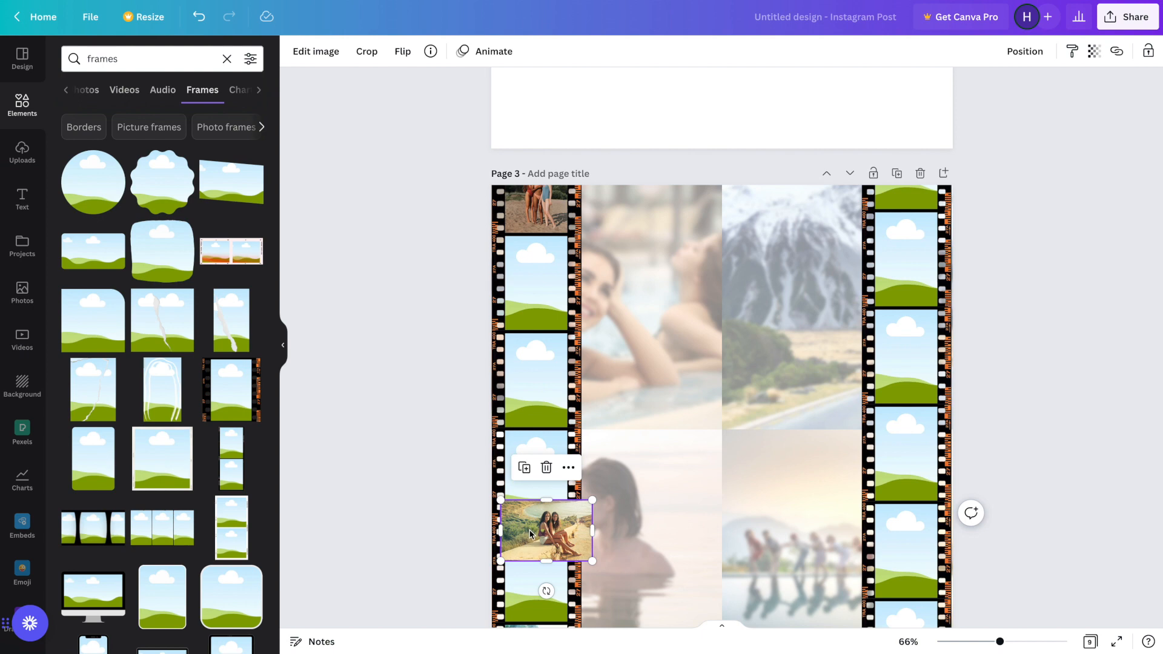
{"action": "left_click_drag", "start_coordinate": [523, 548], "coordinate": [538, 321]}
Fill the third frame of page 3's left film strip with a copy of the photo of two women in sun hats
{"action": "scroll", "coordinate": [609, 294], "scroll_direction": "up", "scroll_amount": 11}
{"action": "scroll", "coordinate": [609, 288], "scroll_direction": "up", "scroll_amount": 2}
{"action": "scroll", "coordinate": [609, 288], "scroll_direction": "down", "scroll_amount": 8}
{"action": "left_click", "coordinate": [609, 288]}
{"action": "scroll", "coordinate": [610, 289], "scroll_direction": "down", "scroll_amount": 7}
{"action": "left_click", "coordinate": [541, 274]}
{"action": "key", "text": "ctrl+v"}
{"action": "left_click_drag", "start_coordinate": [618, 373], "coordinate": [513, 251]}
{"action": "double_click", "coordinate": [513, 251]}
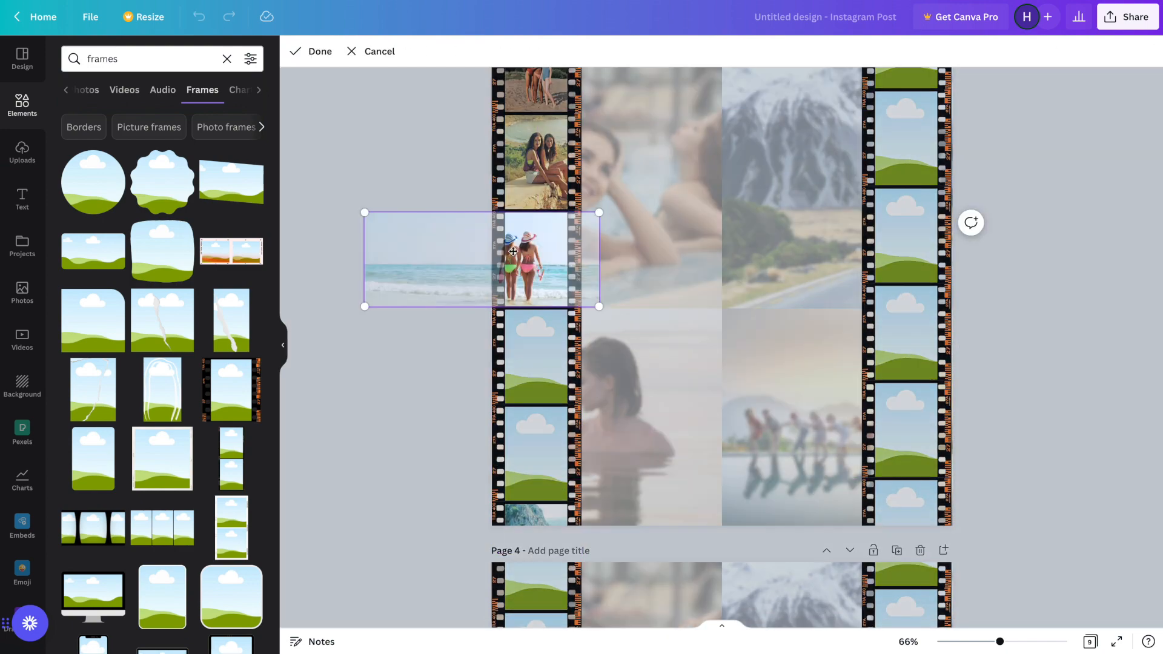
{"action": "scroll", "coordinate": [533, 248], "scroll_direction": "up", "scroll_amount": 12}
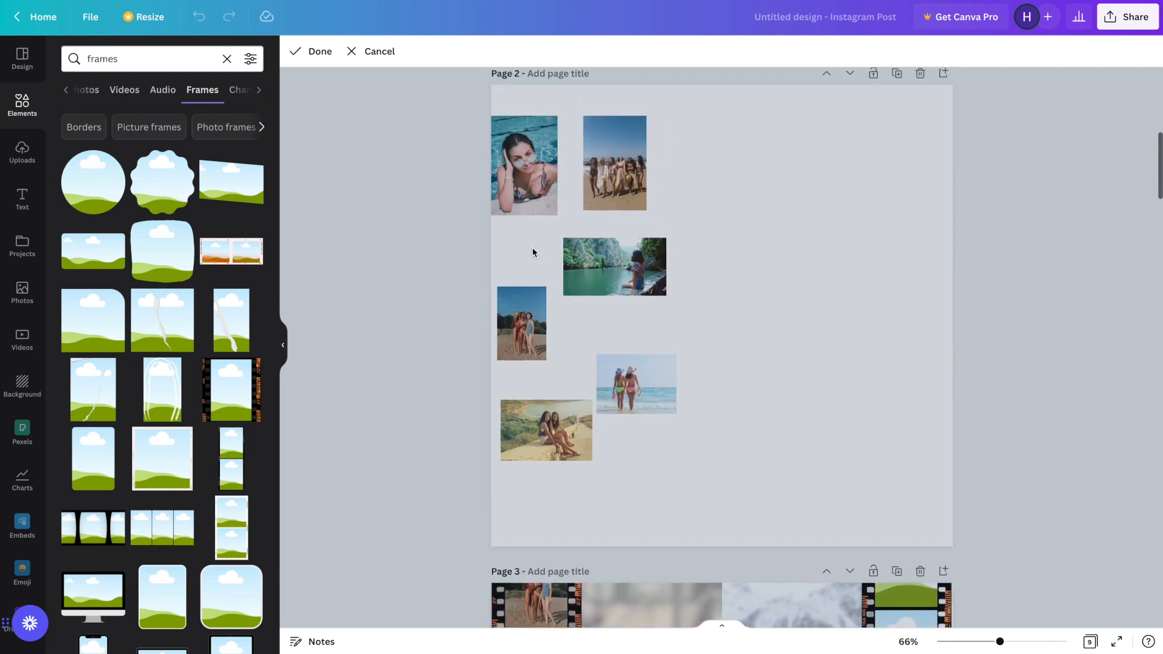
{"action": "scroll", "coordinate": [532, 252], "scroll_direction": "down", "scroll_amount": 6}
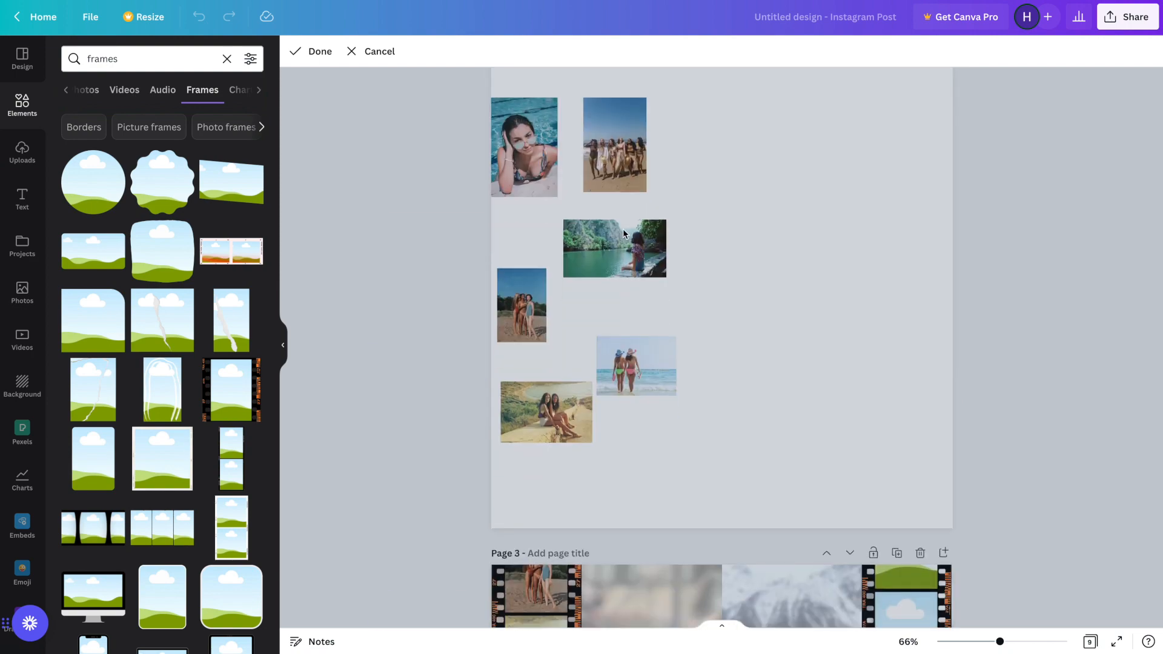
{"action": "key", "text": "Escape"}
Fill the fourth frame of page 3's left film strip with a copy of the group photo on the beach
{"action": "scroll", "coordinate": [633, 235], "scroll_direction": "up", "scroll_amount": 2}
{"action": "scroll", "coordinate": [633, 235], "scroll_direction": "down", "scroll_amount": 2}
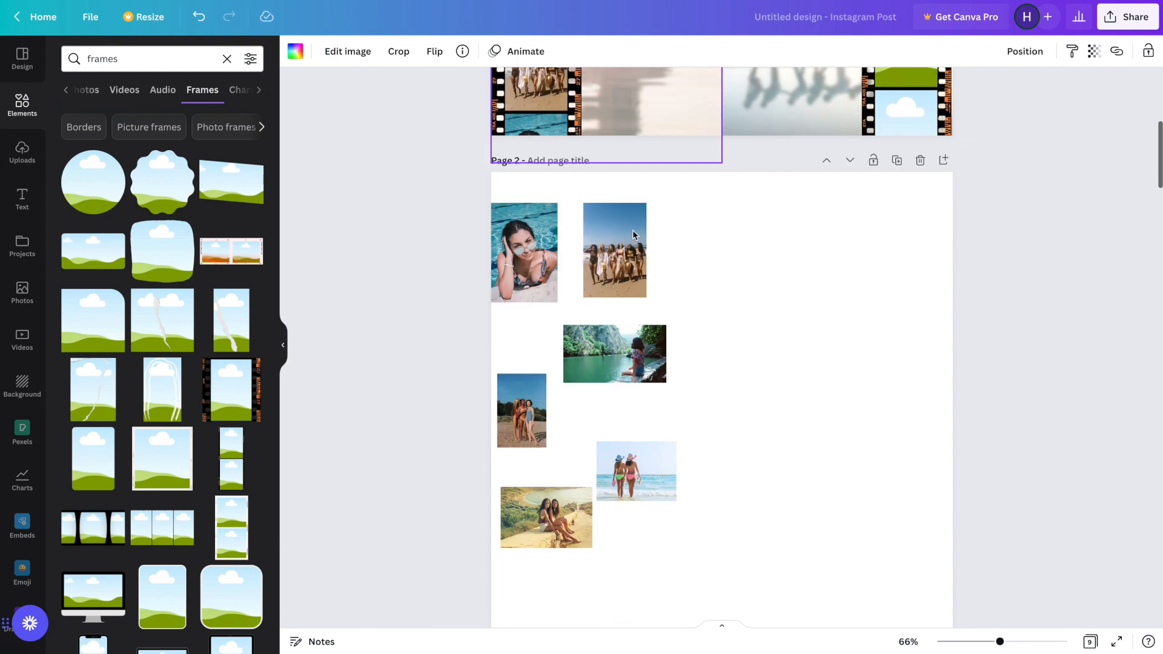
{"action": "left_click", "coordinate": [627, 224]}
{"action": "scroll", "coordinate": [618, 230], "scroll_direction": "down", "scroll_amount": 8}
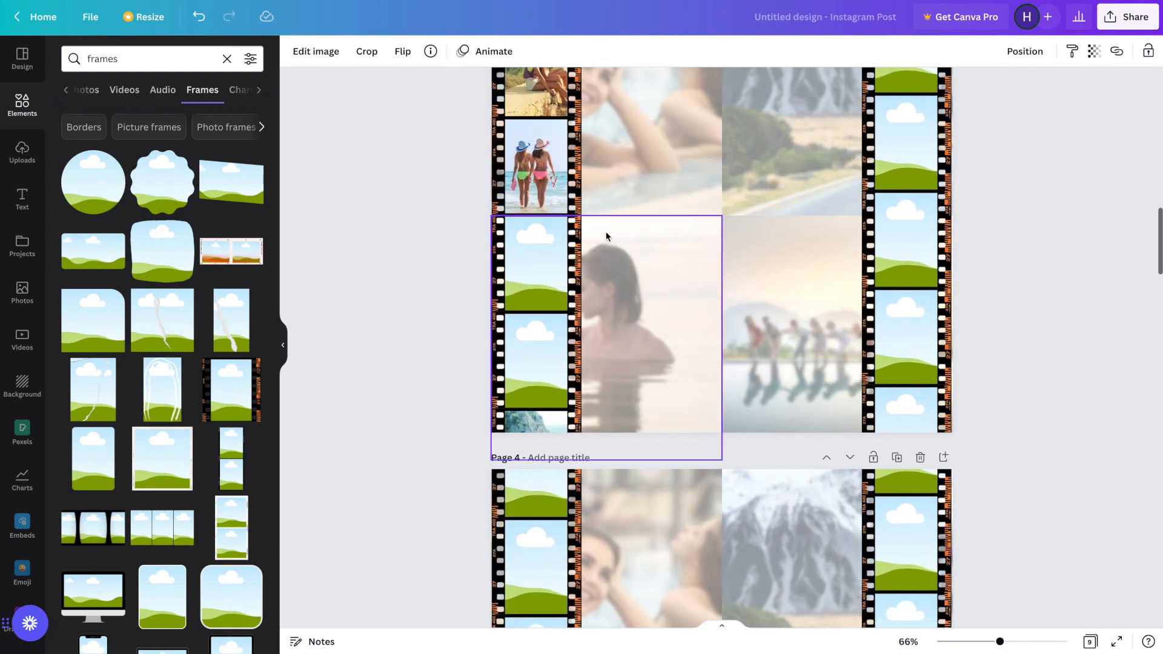
{"action": "left_click_drag", "start_coordinate": [621, 82], "coordinate": [545, 257]}
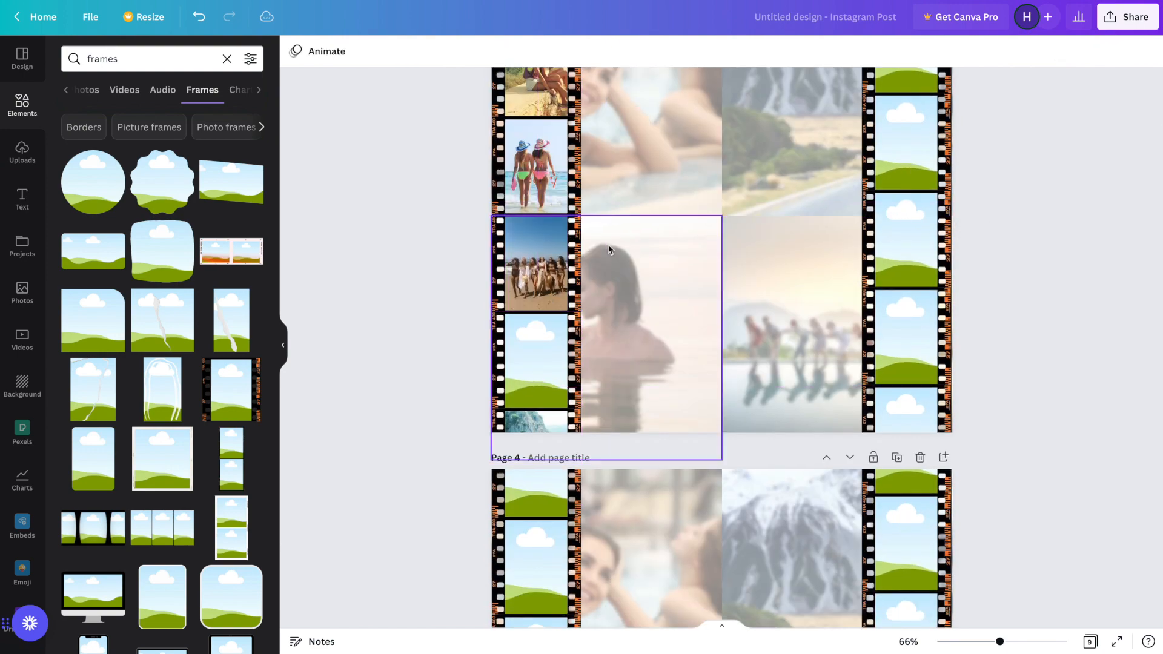
Fill the fifth frame of page 3's left film strip with a copy of the photo of the woman in the pool
{"action": "scroll", "coordinate": [610, 249], "scroll_direction": "up", "scroll_amount": 8}
{"action": "scroll", "coordinate": [608, 248], "scroll_direction": "up", "scroll_amount": 5}
{"action": "scroll", "coordinate": [609, 249], "scroll_direction": "down", "scroll_amount": 4}
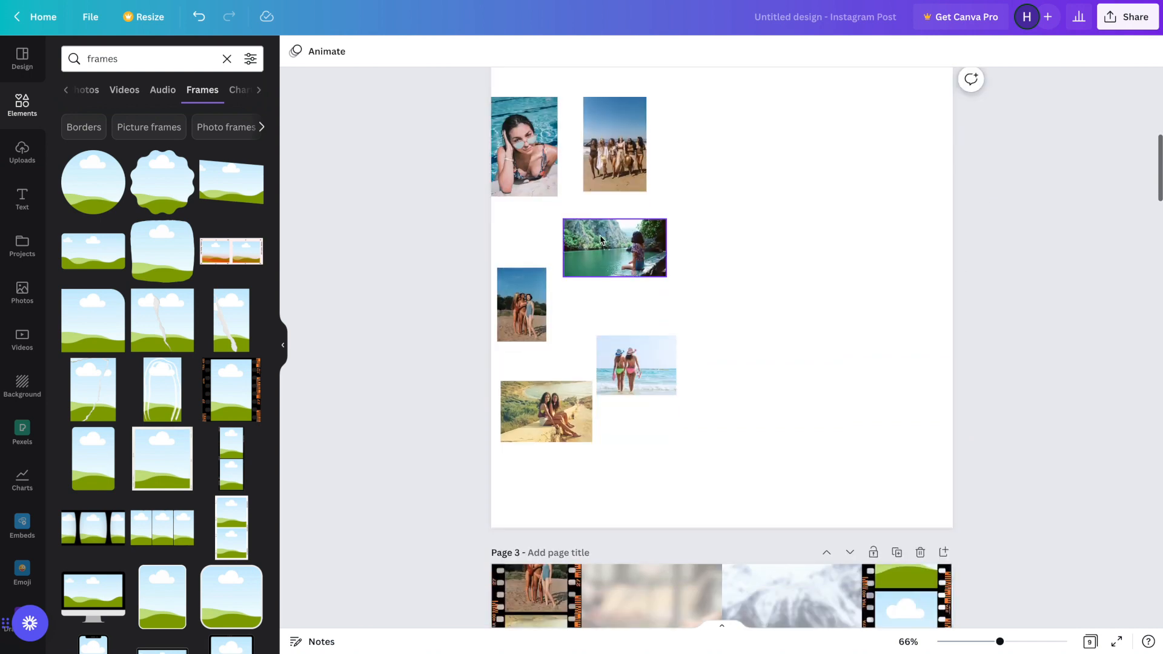
{"action": "left_click", "coordinate": [534, 176]}
{"action": "scroll", "coordinate": [534, 177], "scroll_direction": "down", "scroll_amount": 10}
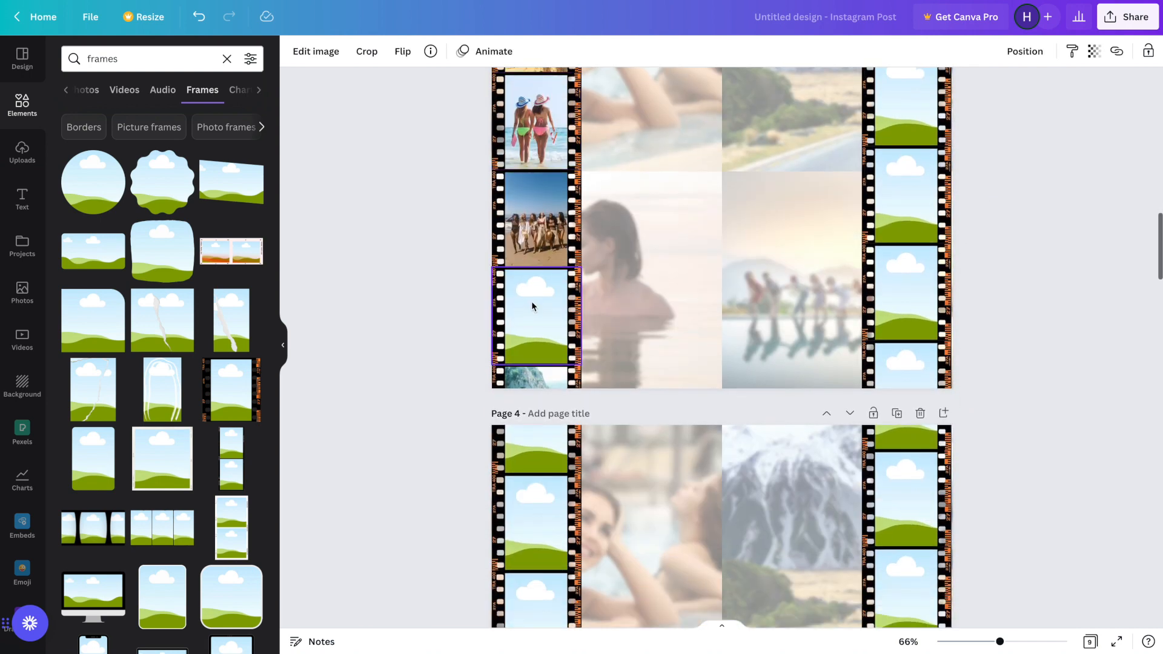
{"action": "left_click", "coordinate": [532, 306]}
{"action": "key", "text": "ctrl+v"}
{"action": "left_click_drag", "start_coordinate": [730, 336], "coordinate": [536, 318]}
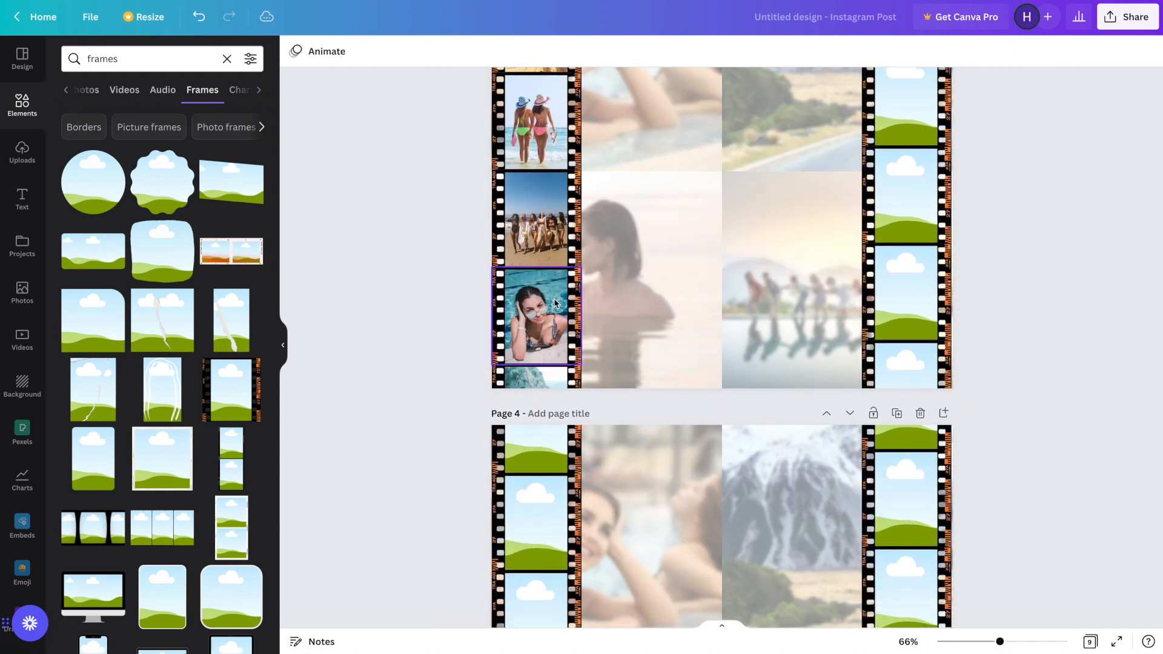
Move the page of loose vacation photos from page 2 to page 3, below the second film strip page
{"action": "scroll", "coordinate": [675, 299], "scroll_direction": "up", "scroll_amount": 3}
{"action": "scroll", "coordinate": [675, 301], "scroll_direction": "up", "scroll_amount": 8}
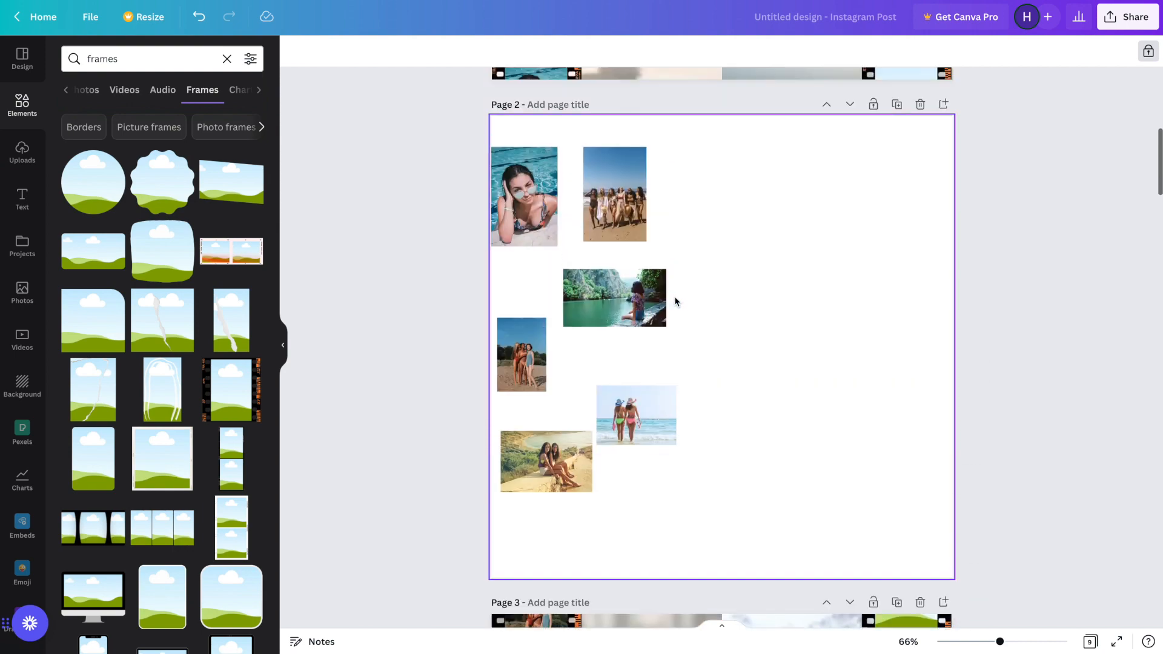
{"action": "left_click", "coordinate": [850, 129]}
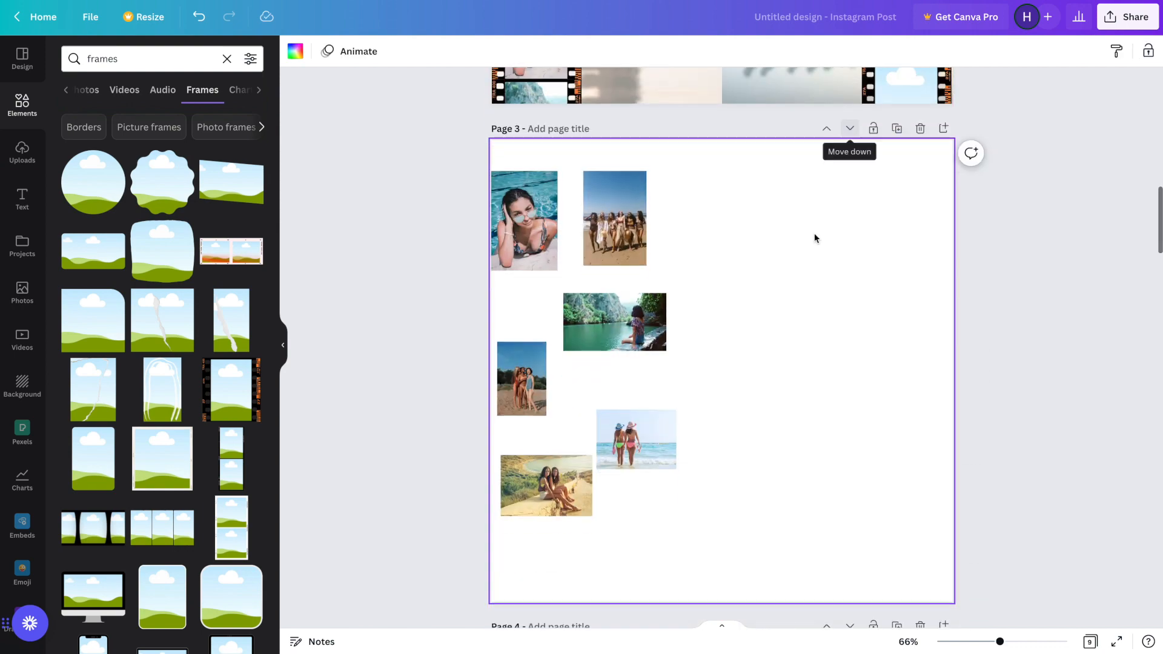
Fill the fourth frame of page 4's left film strip with a copy of the photo of the woman in the pool
{"action": "scroll", "coordinate": [758, 412], "scroll_direction": "down", "scroll_amount": 3}
{"action": "scroll", "coordinate": [758, 416], "scroll_direction": "down", "scroll_amount": 5}
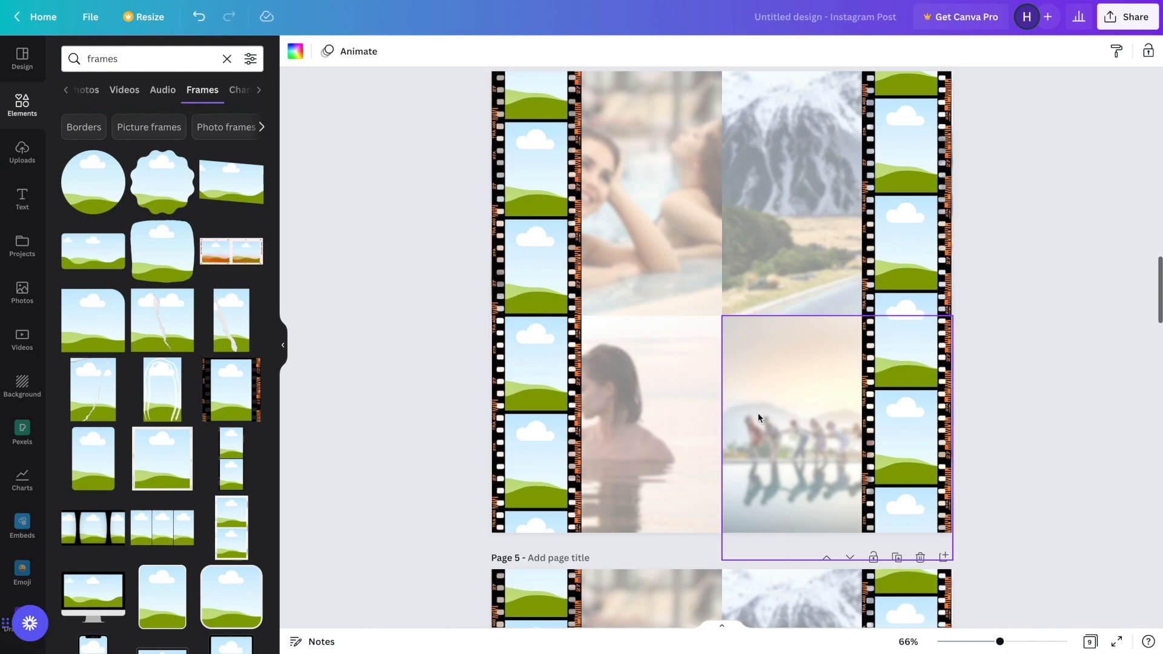
{"action": "scroll", "coordinate": [758, 413], "scroll_direction": "up", "scroll_amount": 10}
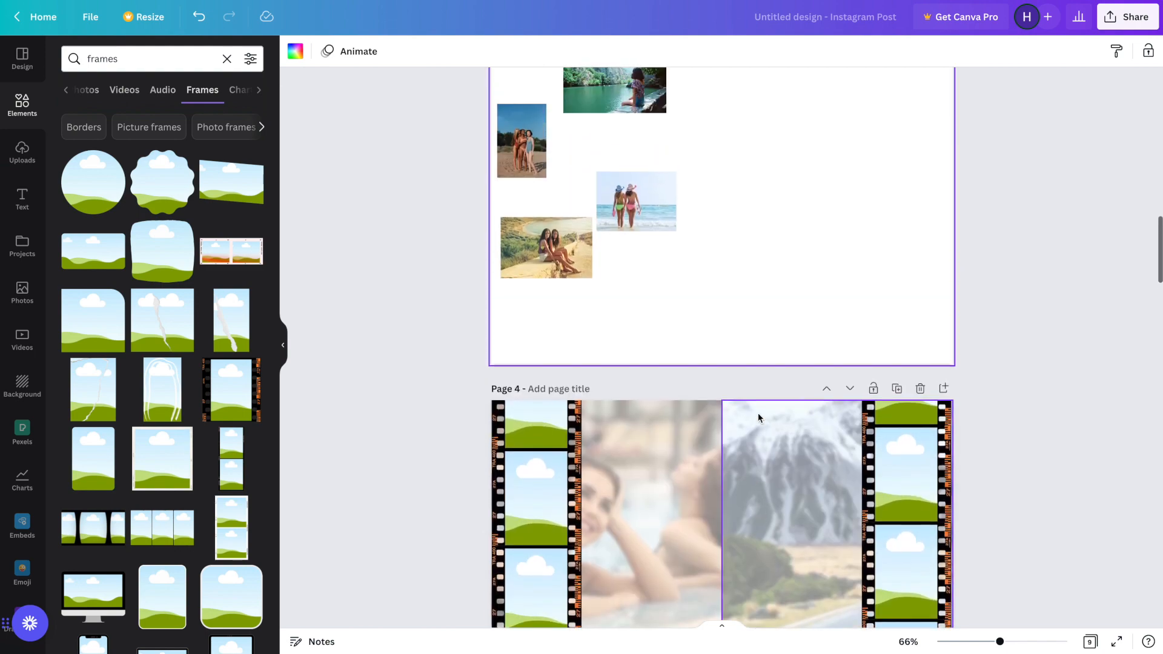
{"action": "scroll", "coordinate": [758, 417], "scroll_direction": "up", "scroll_amount": 1}
{"action": "scroll", "coordinate": [751, 417], "scroll_direction": "down", "scroll_amount": 2}
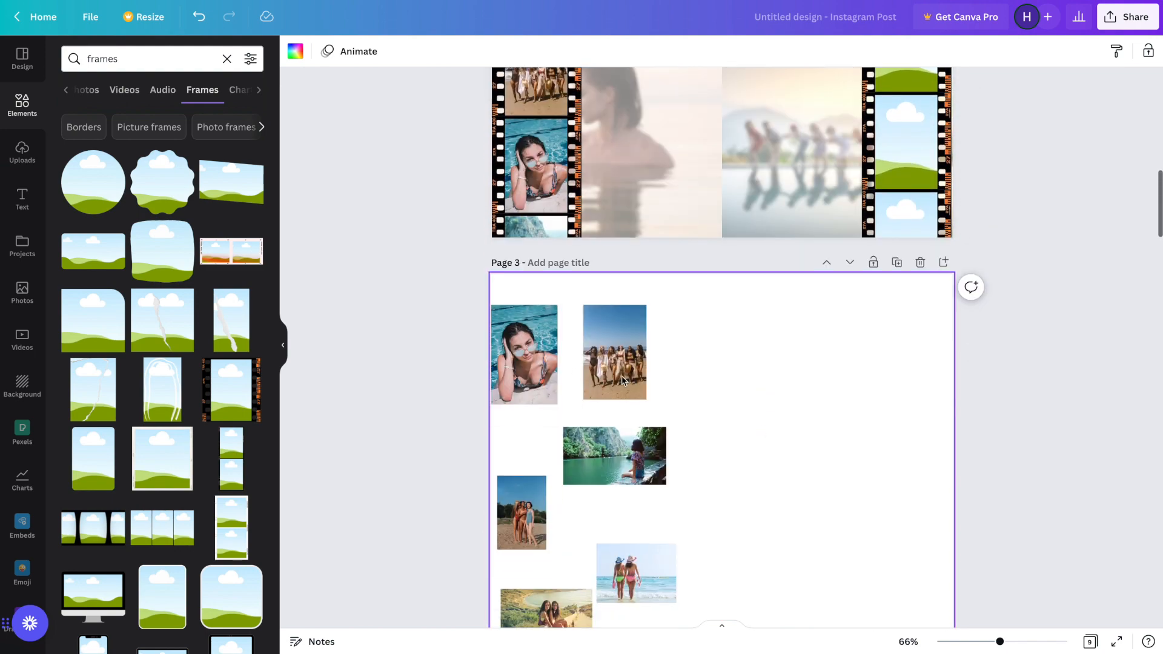
{"action": "left_click", "coordinate": [533, 369]}
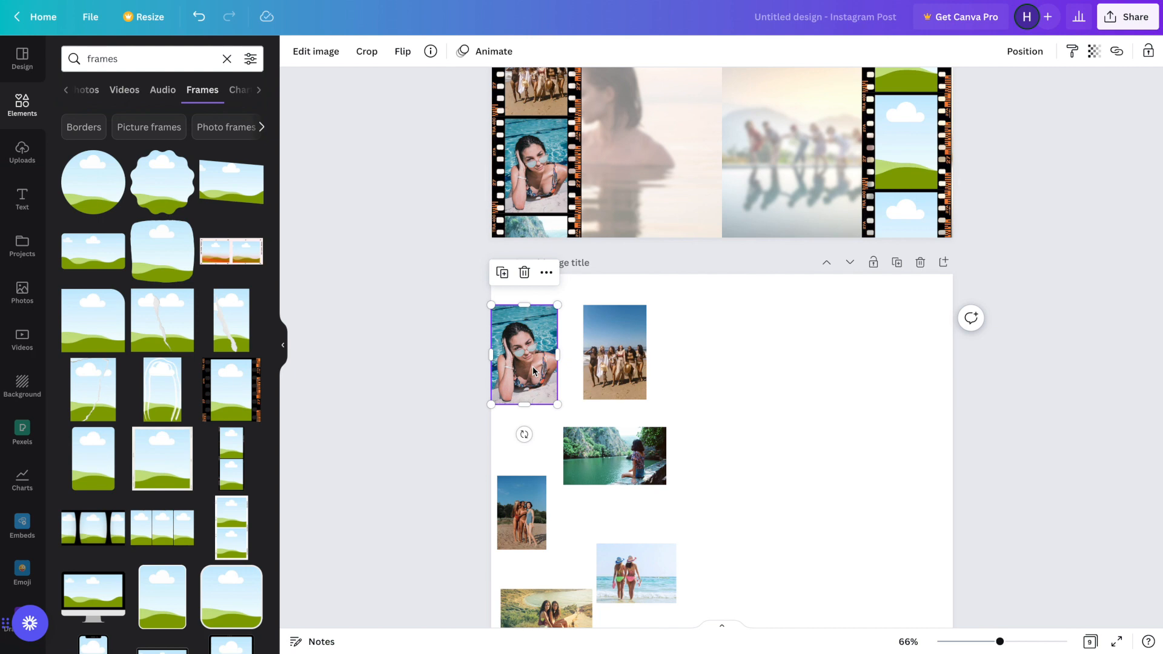
{"action": "scroll", "coordinate": [554, 483], "scroll_direction": "down", "scroll_amount": 8}
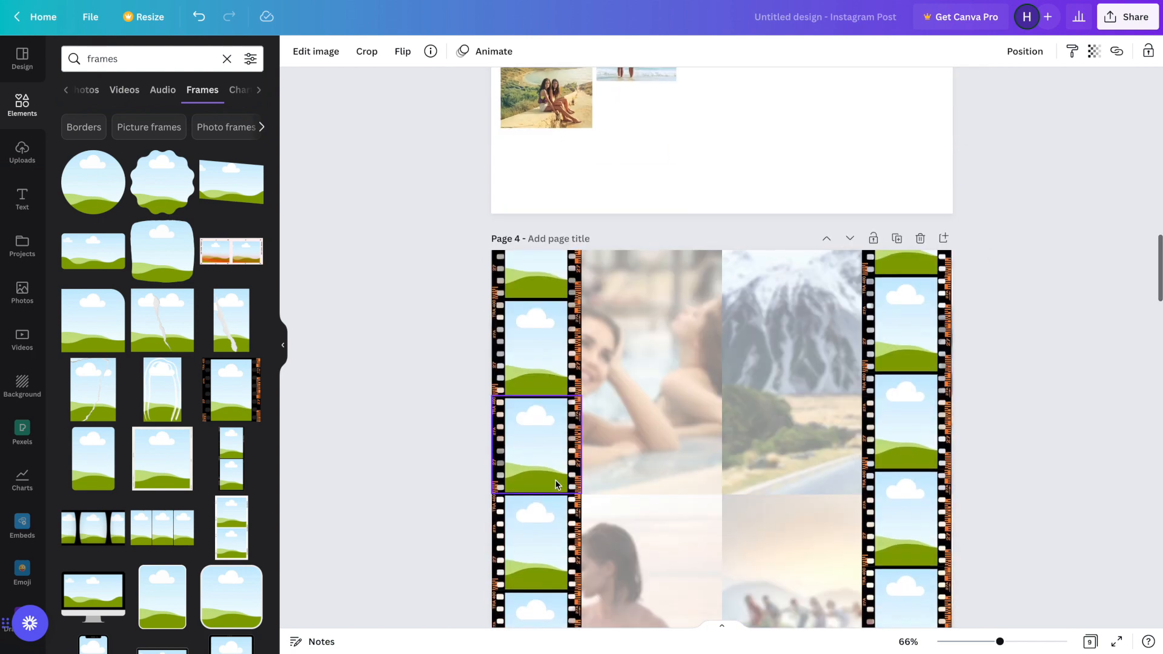
{"action": "scroll", "coordinate": [555, 482], "scroll_direction": "down", "scroll_amount": 3}
{"action": "scroll", "coordinate": [626, 422], "scroll_direction": "down", "scroll_amount": 2}
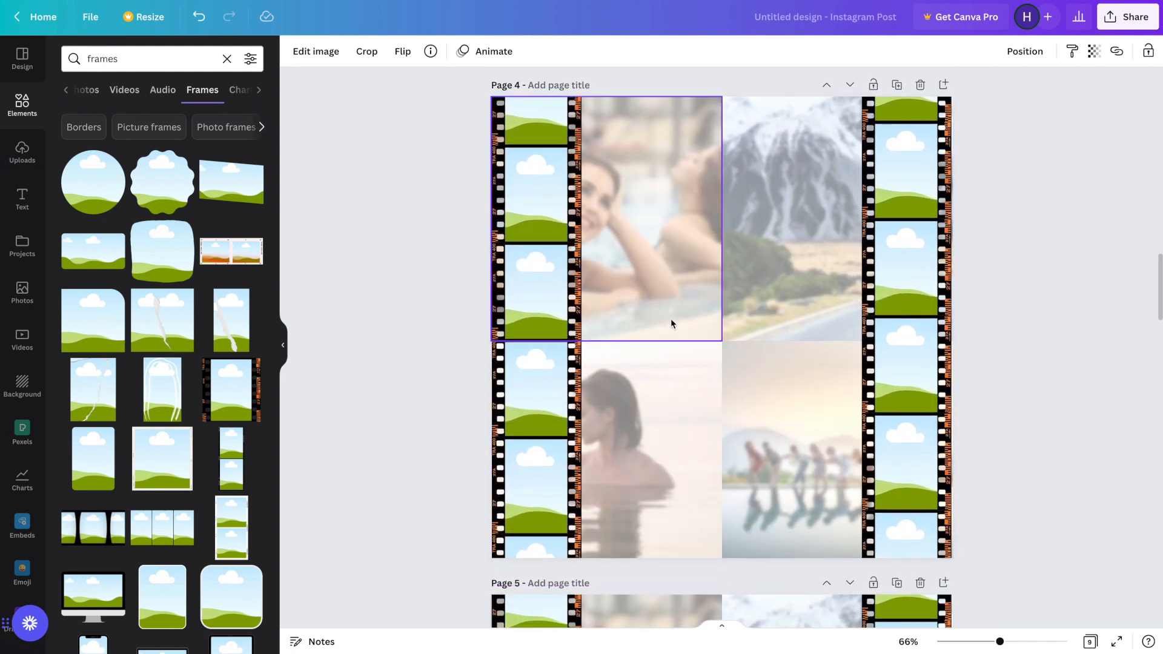
{"action": "key", "text": "ctrl+v"}
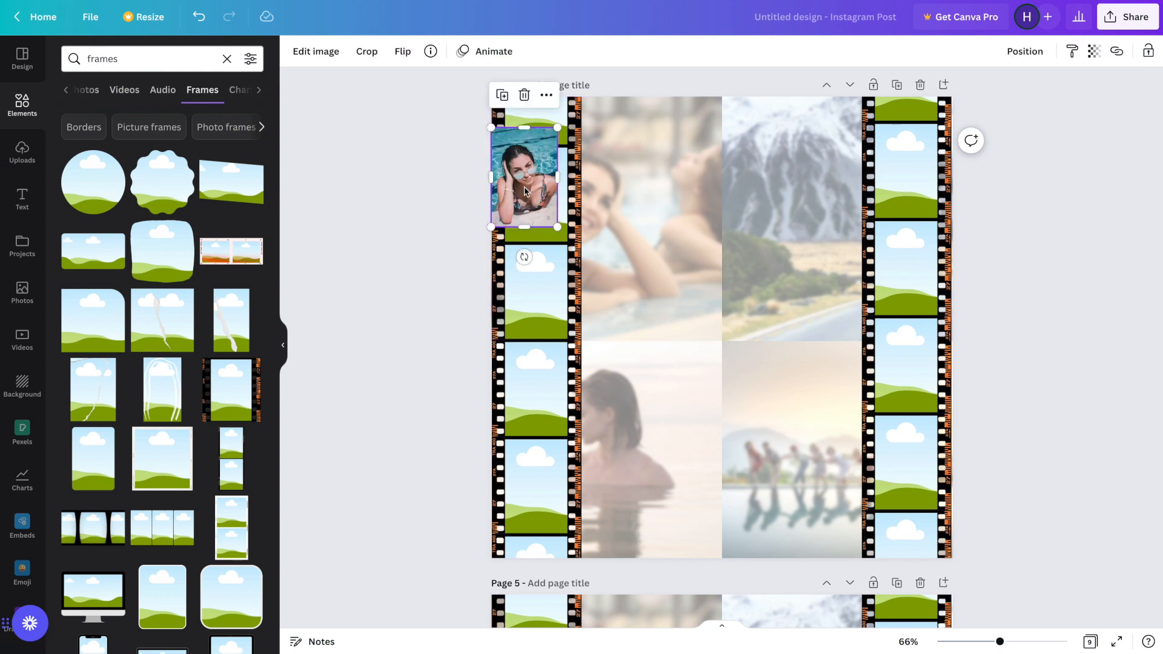
{"action": "left_click_drag", "start_coordinate": [533, 307], "coordinate": [533, 388]}
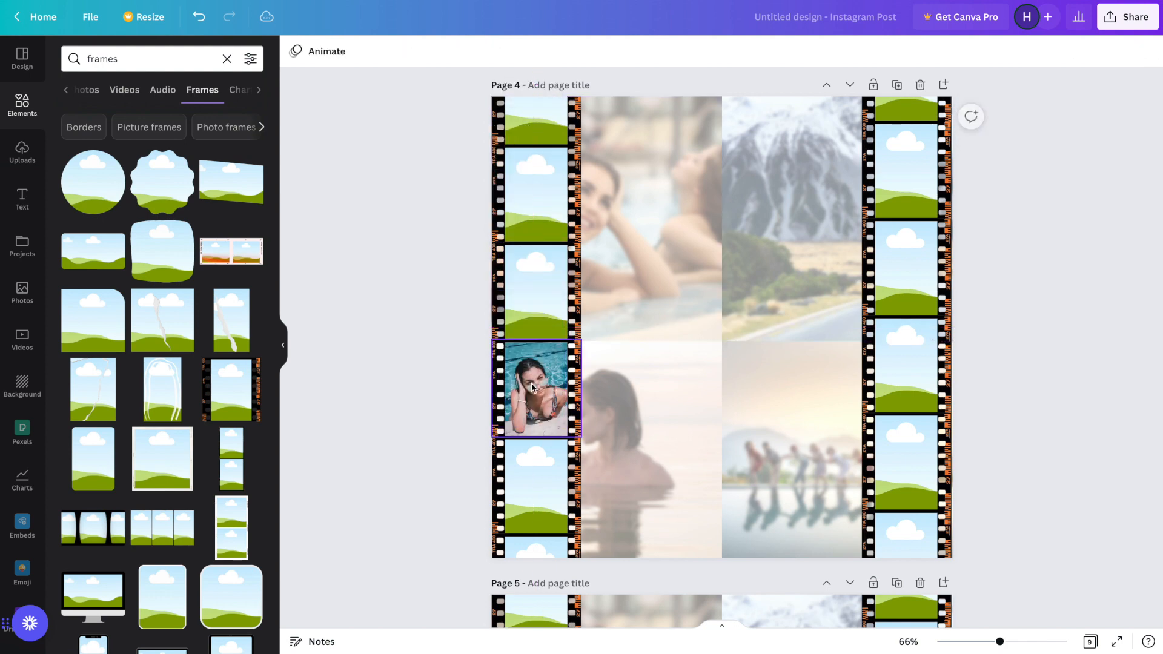
Move the page of loose vacation photos from page 3 to page 4, below the third film strip page
{"action": "scroll", "coordinate": [604, 329], "scroll_direction": "up", "scroll_amount": 10}
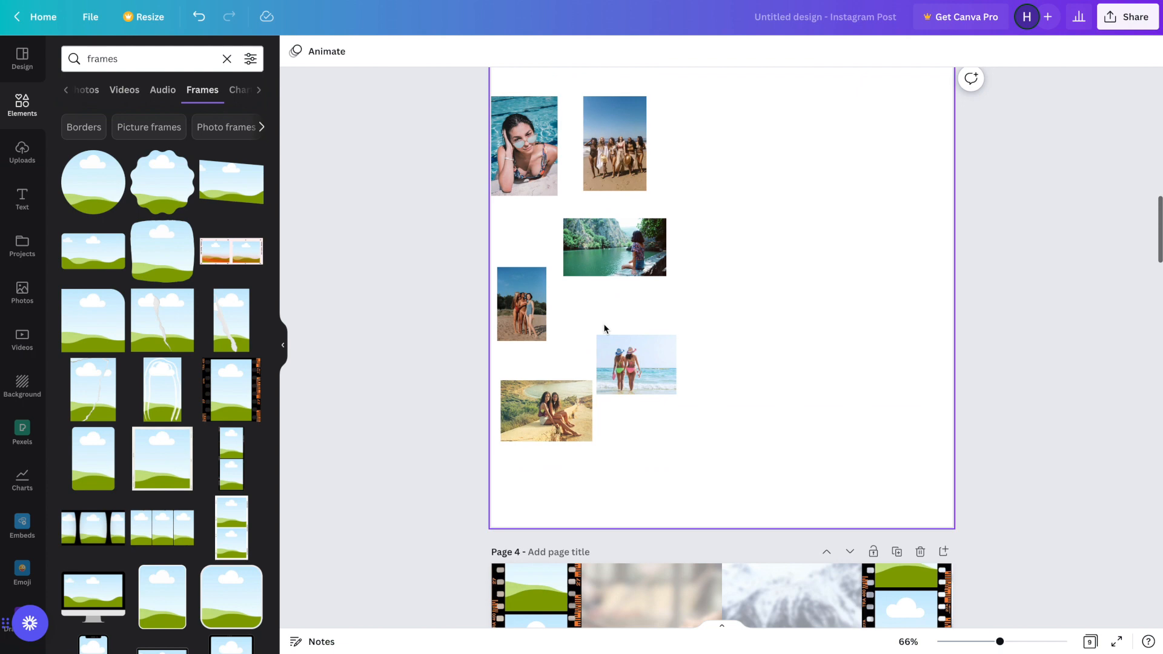
{"action": "scroll", "coordinate": [854, 215], "scroll_direction": "up", "scroll_amount": 2}
{"action": "left_click", "coordinate": [850, 161]}
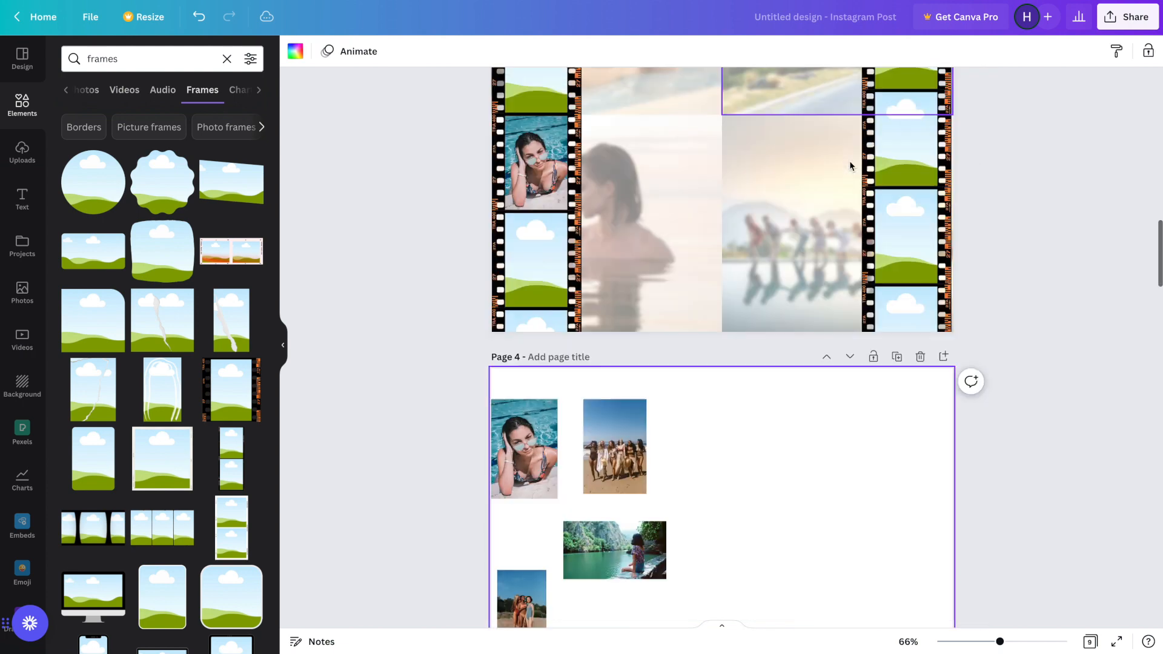
Duplicate the unfilled film strip page 5 twice
{"action": "scroll", "coordinate": [718, 424], "scroll_direction": "down", "scroll_amount": 10}
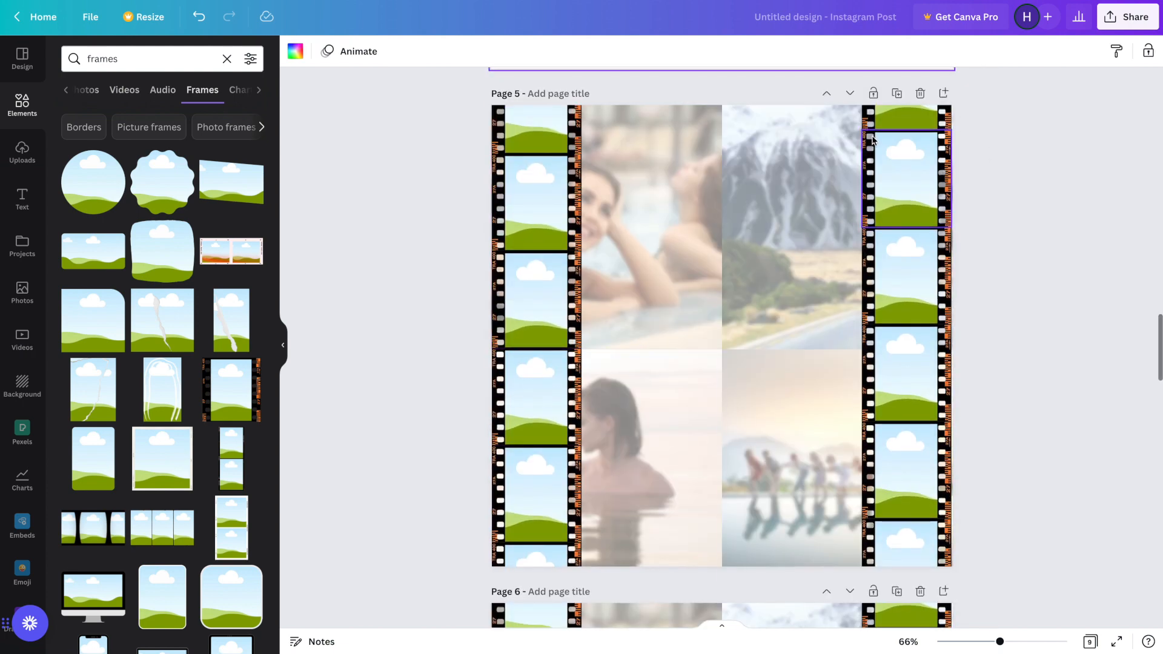
{"action": "scroll", "coordinate": [878, 127], "scroll_direction": "up", "scroll_amount": 1}
{"action": "left_click", "coordinate": [898, 120]}
{"action": "left_click", "coordinate": [898, 120]}
Fill the third frame of page 5's left film strip with a copy of the photo of the woman in the pool
{"action": "scroll", "coordinate": [812, 258], "scroll_direction": "up", "scroll_amount": 20}
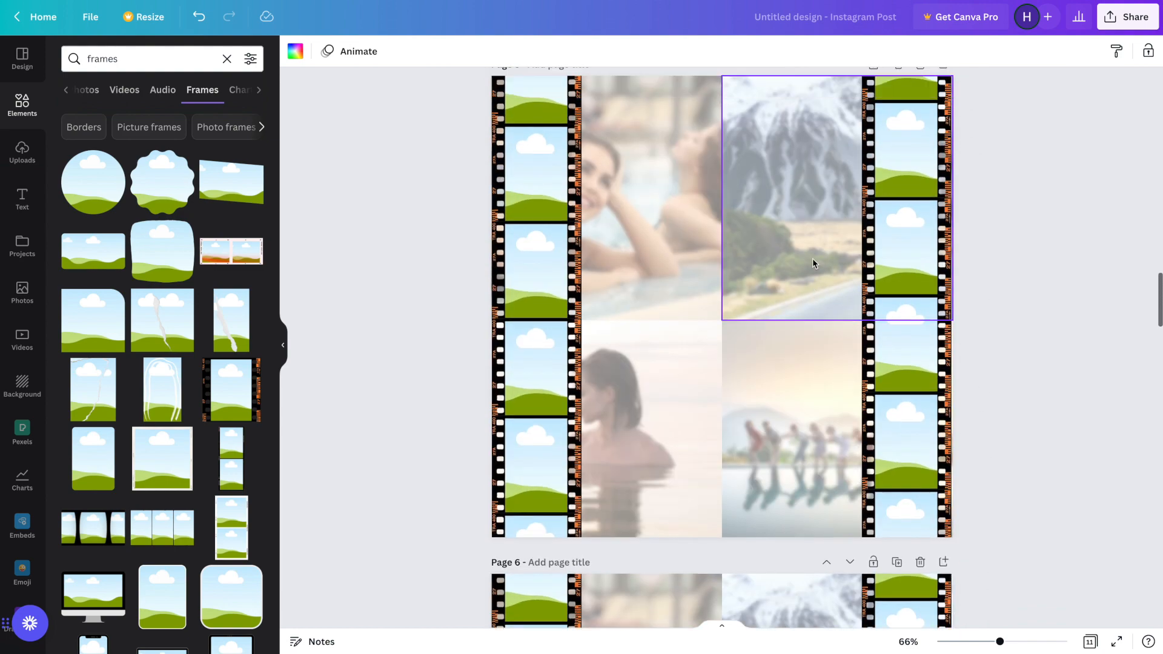
{"action": "scroll", "coordinate": [812, 258], "scroll_direction": "up", "scroll_amount": 9}
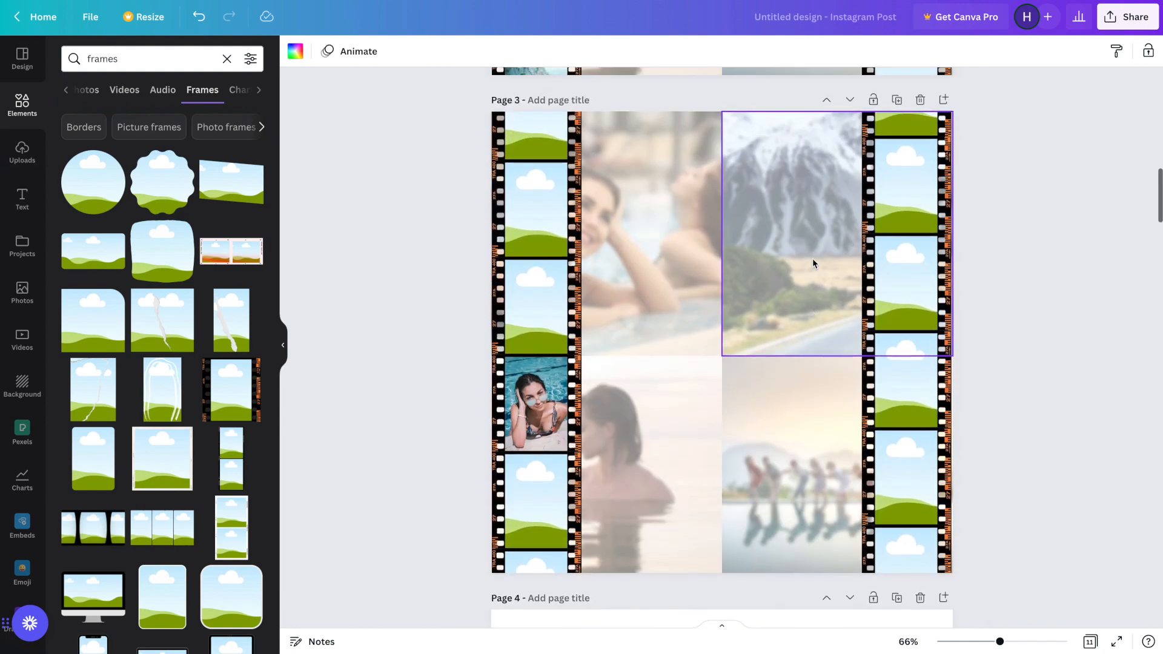
{"action": "scroll", "coordinate": [812, 262], "scroll_direction": "down", "scroll_amount": 1}
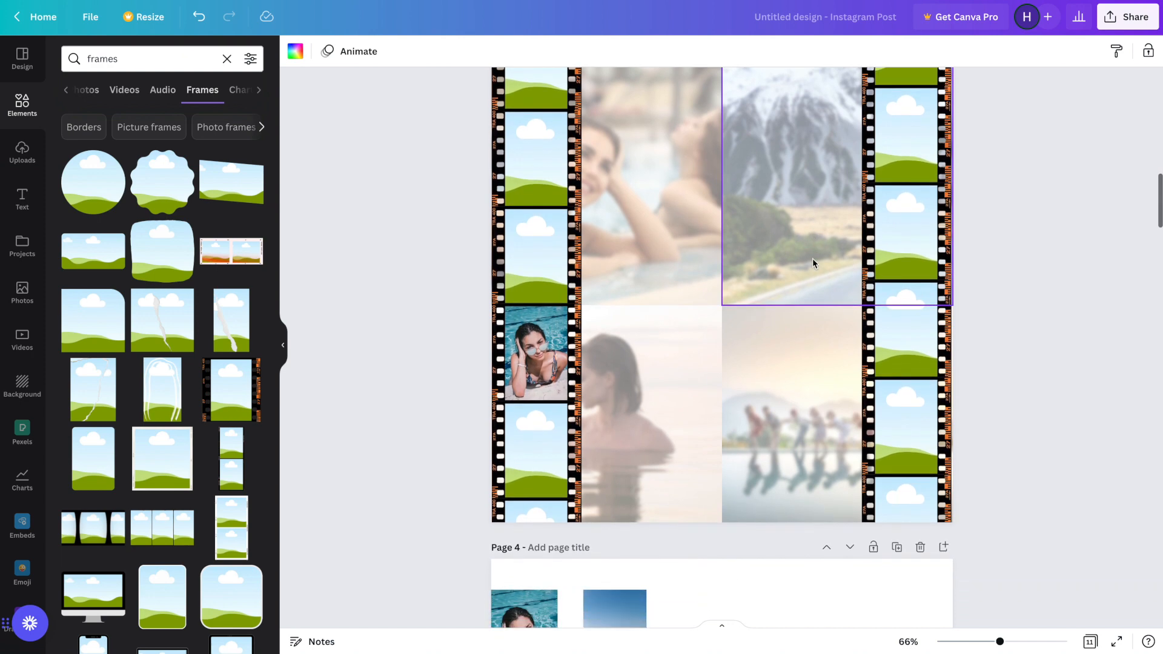
{"action": "scroll", "coordinate": [812, 262], "scroll_direction": "down", "scroll_amount": 10}
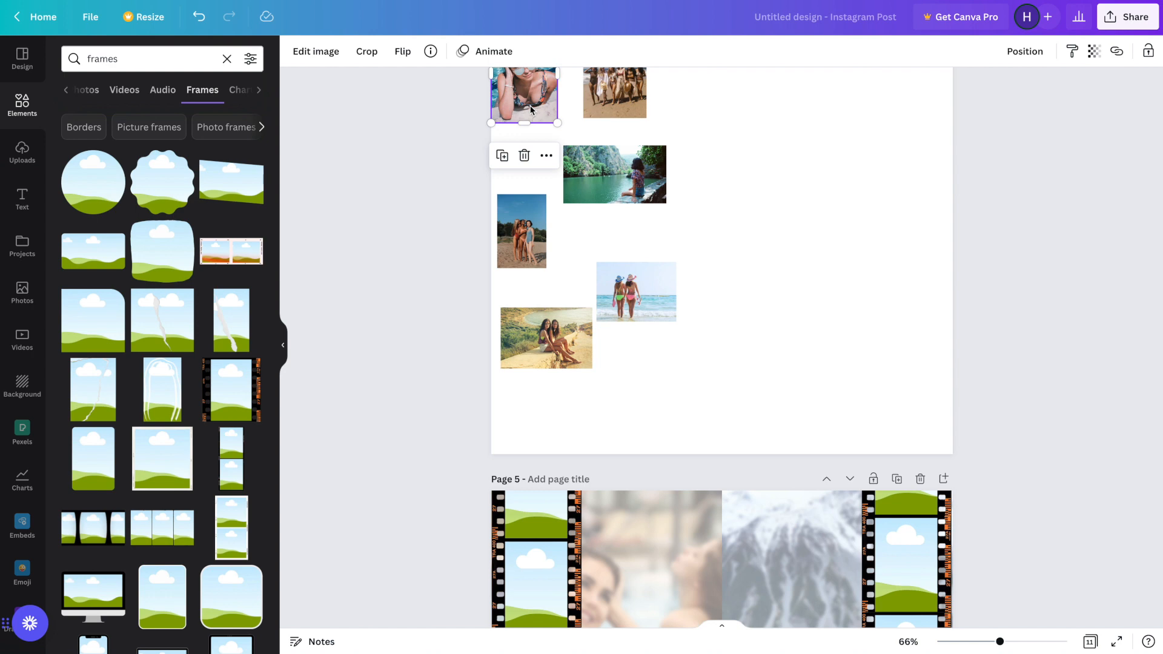
{"action": "scroll", "coordinate": [533, 264], "scroll_direction": "up", "scroll_amount": 8}
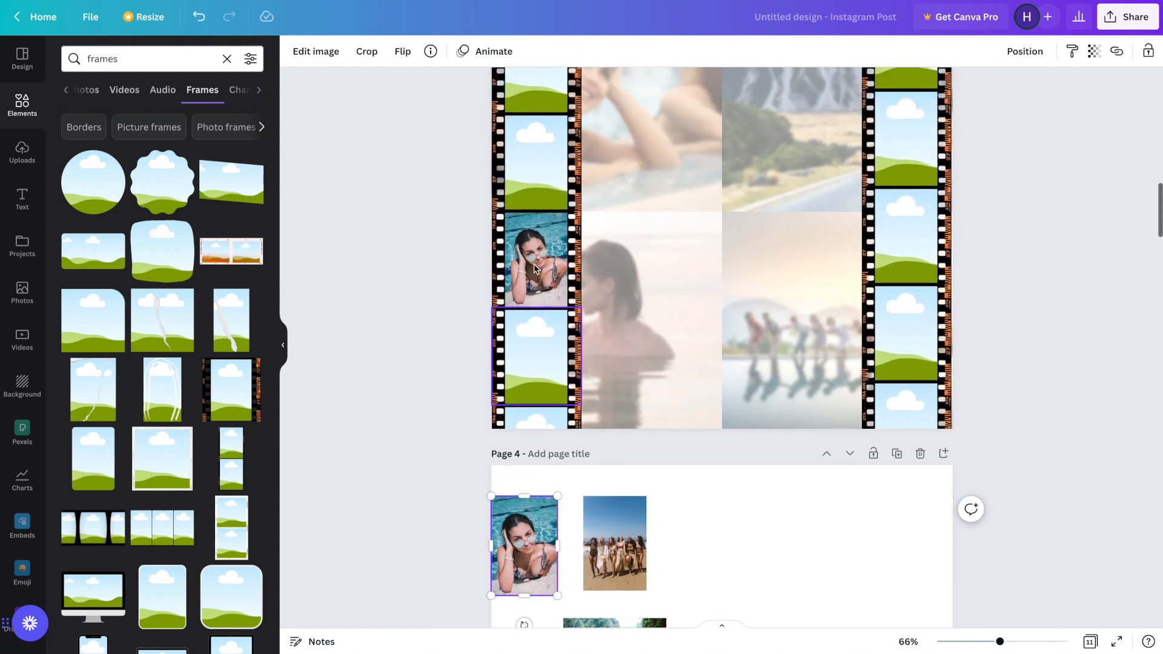
{"action": "scroll", "coordinate": [534, 268], "scroll_direction": "down", "scroll_amount": 15}
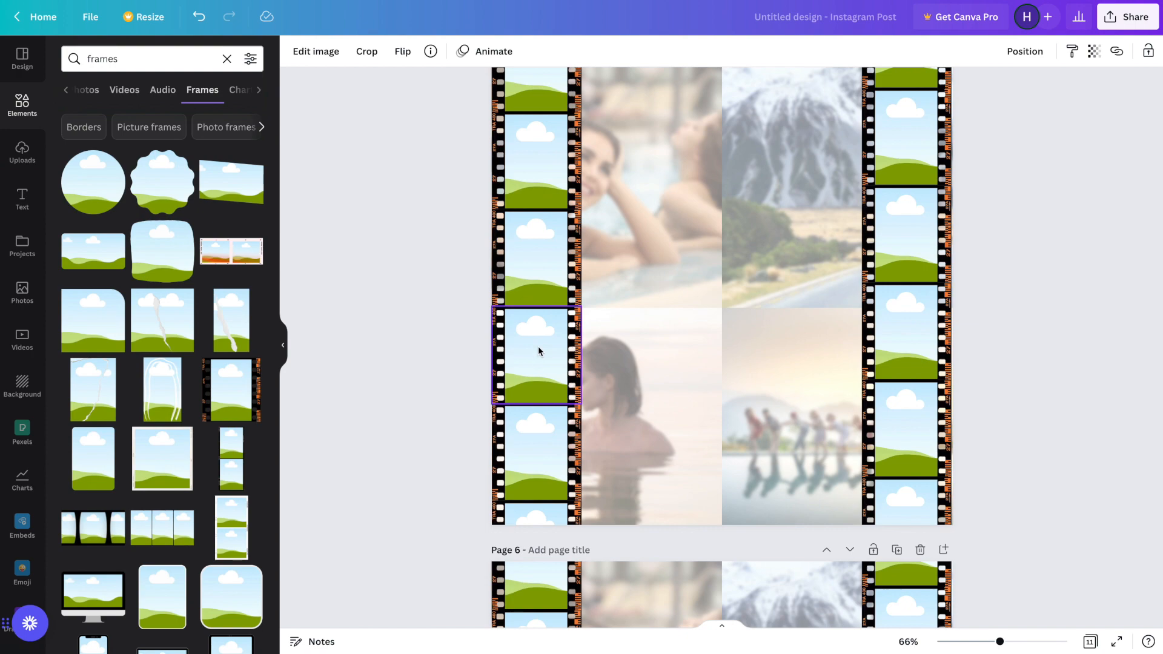
{"action": "key", "text": "ctrl+v"}
{"action": "left_click_drag", "start_coordinate": [531, 152], "coordinate": [536, 296]}
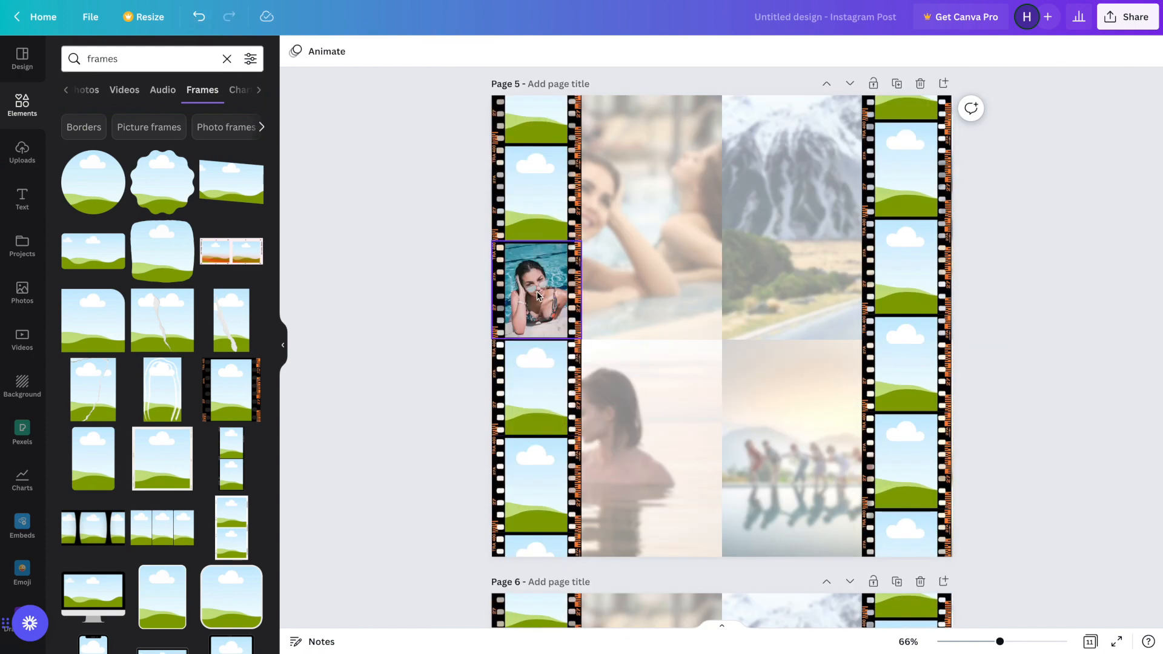
Fill the second frame of page 6's left strip and the first of page 7's with the pool photo, and delete the surplus pages
{"action": "scroll", "coordinate": [538, 295], "scroll_direction": "down", "scroll_amount": 2}
{"action": "scroll", "coordinate": [538, 295], "scroll_direction": "down", "scroll_amount": 5}
{"action": "right_click", "coordinate": [530, 358]}
{"action": "left_click", "coordinate": [569, 378]}
{"action": "left_click", "coordinate": [199, 17]}
{"action": "key", "text": "Delete"}
{"action": "key", "text": "super+v"}
{"action": "left_click_drag", "start_coordinate": [526, 229], "coordinate": [536, 252]}
{"action": "left_click", "coordinate": [897, 137]}
{"action": "left_click", "coordinate": [536, 283]}
{"action": "key", "text": "Delete"}
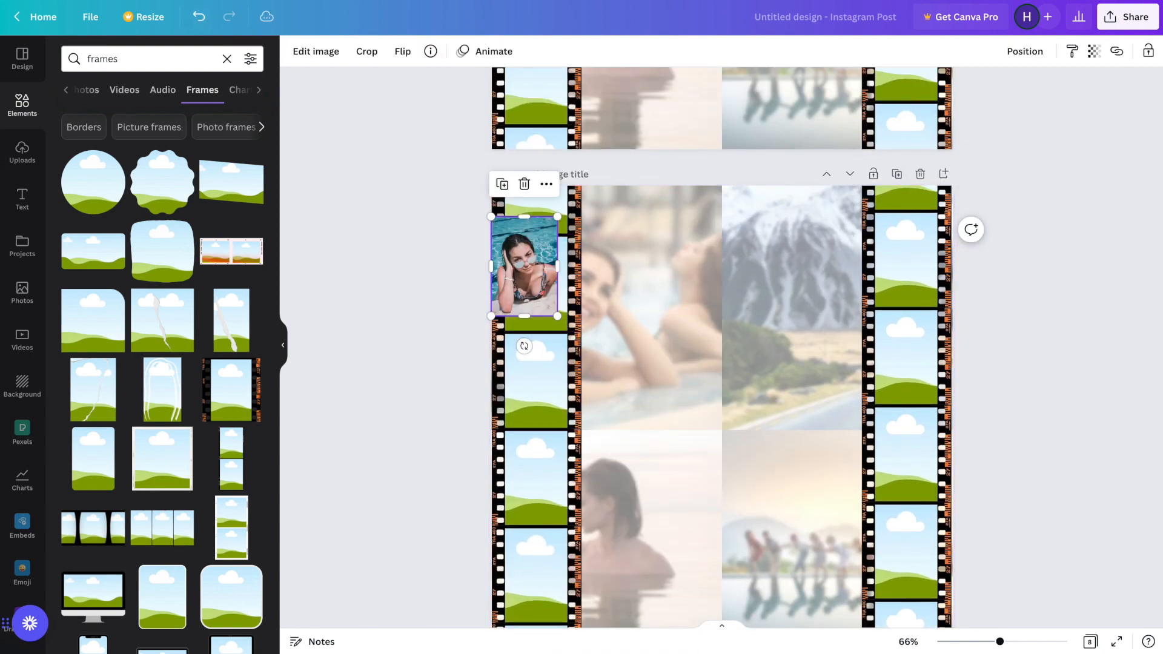
Fill the third frame of page 3's left film strip with a copy of the group photo on the beach
{"action": "scroll", "coordinate": [637, 243], "scroll_direction": "up", "scroll_amount": 20}
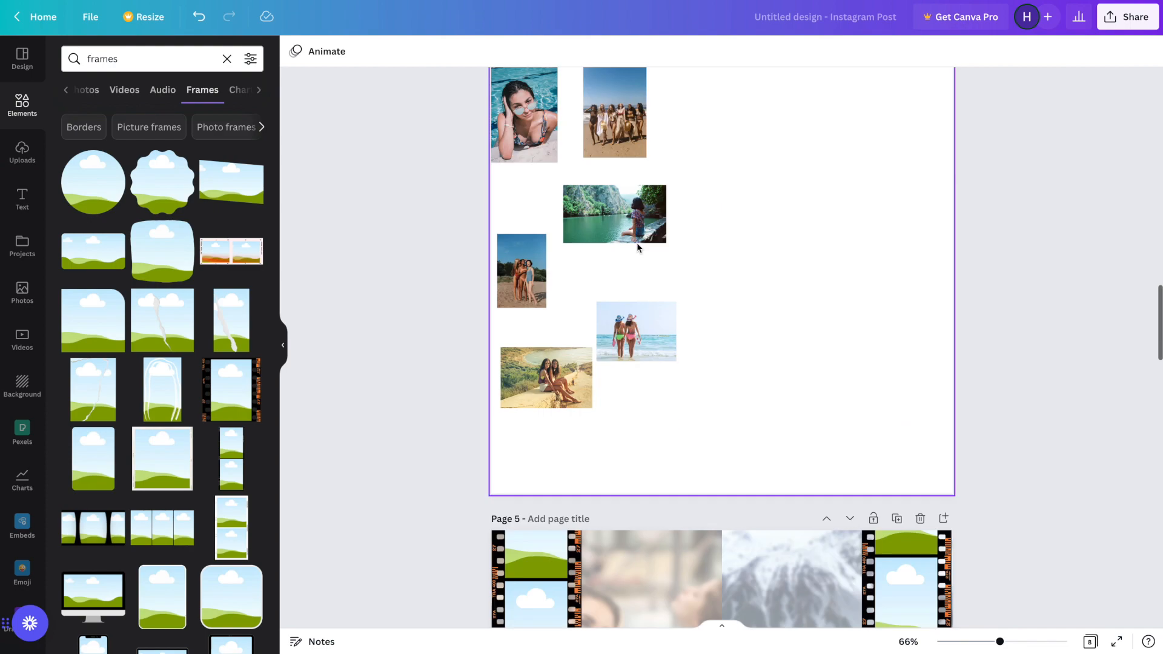
{"action": "left_click", "coordinate": [615, 115]}
{"action": "key", "text": "super+c"}
{"action": "scroll", "coordinate": [538, 351], "scroll_direction": "up", "scroll_amount": 10}
{"action": "left_click", "coordinate": [537, 351]}
{"action": "key", "text": "super+v"}
{"action": "left_click_drag", "start_coordinate": [613, 236], "coordinate": [536, 348]}
Fill the second frame of page 5's left strip and the first frame of page 6's with copies of the beach group photo
{"action": "scroll", "coordinate": [611, 306], "scroll_direction": "down", "scroll_amount": 15}
{"action": "key", "text": "super+v"}
{"action": "scroll", "coordinate": [538, 279], "scroll_direction": "down", "scroll_amount": 8}
{"action": "left_click_drag", "start_coordinate": [614, 247], "coordinate": [536, 180]}
Fill the partly visible bottom frame of page 7's left film strip with a copy of the beach group photo
{"action": "key", "text": "super+v"}
{"action": "scroll", "coordinate": [632, 280], "scroll_direction": "down", "scroll_amount": 8}
{"action": "key", "text": "super+v"}
{"action": "left_click_drag", "start_coordinate": [614, 197], "coordinate": [534, 566]}
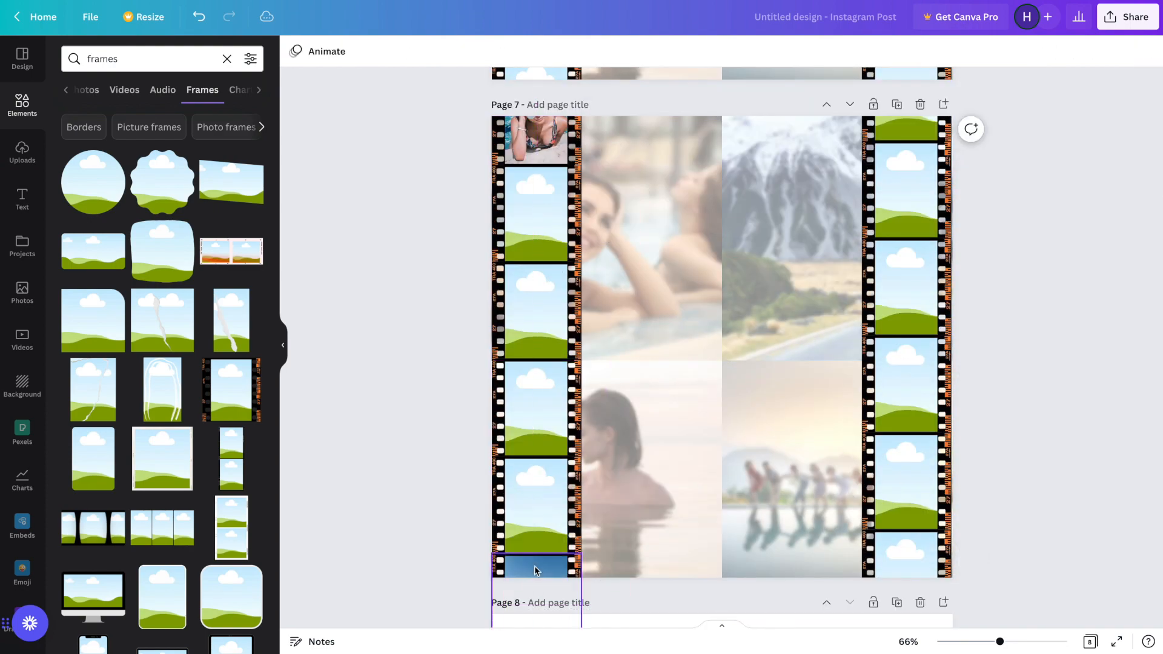
Fill the second frame of page 4's left film strip with a copy of the photo of two women in sun hats
{"action": "scroll", "coordinate": [586, 448], "scroll_direction": "up", "scroll_amount": 20}
{"action": "scroll", "coordinate": [586, 448], "scroll_direction": "down", "scroll_amount": 10}
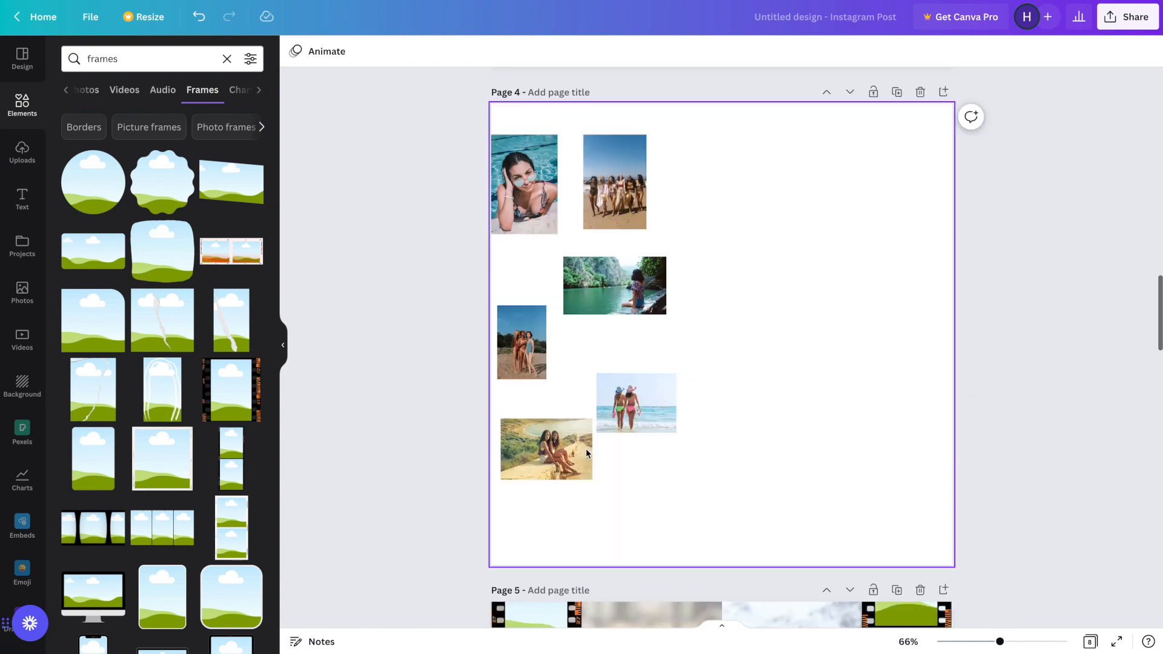
{"action": "left_click", "coordinate": [636, 403]}
{"action": "key", "text": "super+c"}
{"action": "scroll", "coordinate": [636, 402], "scroll_direction": "up", "scroll_amount": 8}
{"action": "scroll", "coordinate": [734, 348], "scroll_direction": "down", "scroll_amount": 12}
{"action": "left_click", "coordinate": [537, 292]}
{"action": "key", "text": "super+v"}
{"action": "left_click_drag", "start_coordinate": [636, 488], "coordinate": [537, 286]}
{"action": "double_click", "coordinate": [536, 286]}
{"action": "left_click", "coordinate": [642, 375]}
Fill the first frame of page 5's left film strip with a copy of the photo of two women in sun hats
{"action": "scroll", "coordinate": [628, 508], "scroll_direction": "down", "scroll_amount": 6}
{"action": "key", "text": "super+v"}
{"action": "left_click_drag", "start_coordinate": [630, 507], "coordinate": [536, 227]}
{"action": "double_click", "coordinate": [537, 227]}
Fill the sixth frame of page 6's left film strip with a copy of the photo of two women in sun hats
{"action": "scroll", "coordinate": [674, 329], "scroll_direction": "down", "scroll_amount": 7}
{"action": "key", "text": "super+v"}
{"action": "left_click_drag", "start_coordinate": [639, 267], "coordinate": [553, 424]}
{"action": "double_click", "coordinate": [541, 426]}
Fill the fifth frame of page 7's left film strip with a copy of the photo of two women in sun hats
{"action": "left_click", "coordinate": [642, 396]}
{"action": "scroll", "coordinate": [642, 397], "scroll_direction": "down", "scroll_amount": 7}
{"action": "key", "text": "super+v"}
{"action": "left_click_drag", "start_coordinate": [636, 339], "coordinate": [548, 403]}
{"action": "double_click", "coordinate": [546, 404]}
{"action": "left_click", "coordinate": [695, 371]}
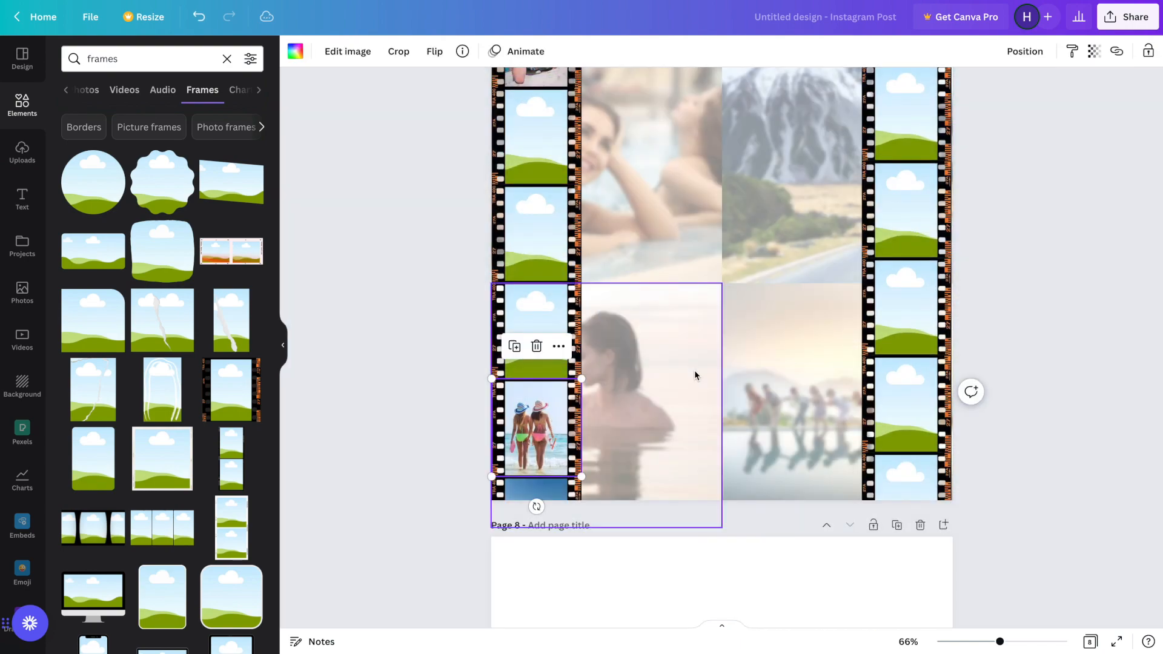
Fill the first frame of page 4's left strip and the sixth of page 5's with the photo of two women sitting on the sand
{"action": "scroll", "coordinate": [694, 369], "scroll_direction": "up", "scroll_amount": 20}
{"action": "scroll", "coordinate": [694, 370], "scroll_direction": "down", "scroll_amount": 8}
{"action": "left_click", "coordinate": [551, 438]}
{"action": "key", "text": "super+c"}
{"action": "scroll", "coordinate": [638, 325], "scroll_direction": "down", "scroll_amount": 6}
{"action": "key", "text": "super+v"}
{"action": "scroll", "coordinate": [637, 330], "scroll_direction": "down", "scroll_amount": 9}
{"action": "key", "text": "super+v"}
Fill the fifth frame of page 6's left film strip with a copy of the photo of two women sitting on the sand
{"action": "scroll", "coordinate": [612, 345], "scroll_direction": "up", "scroll_amount": 2}
{"action": "scroll", "coordinate": [613, 345], "scroll_direction": "down", "scroll_amount": 8}
{"action": "double_click", "coordinate": [537, 510]}
{"action": "scroll", "coordinate": [663, 390], "scroll_direction": "up", "scroll_amount": 7}
{"action": "scroll", "coordinate": [664, 390], "scroll_direction": "down", "scroll_amount": 7}
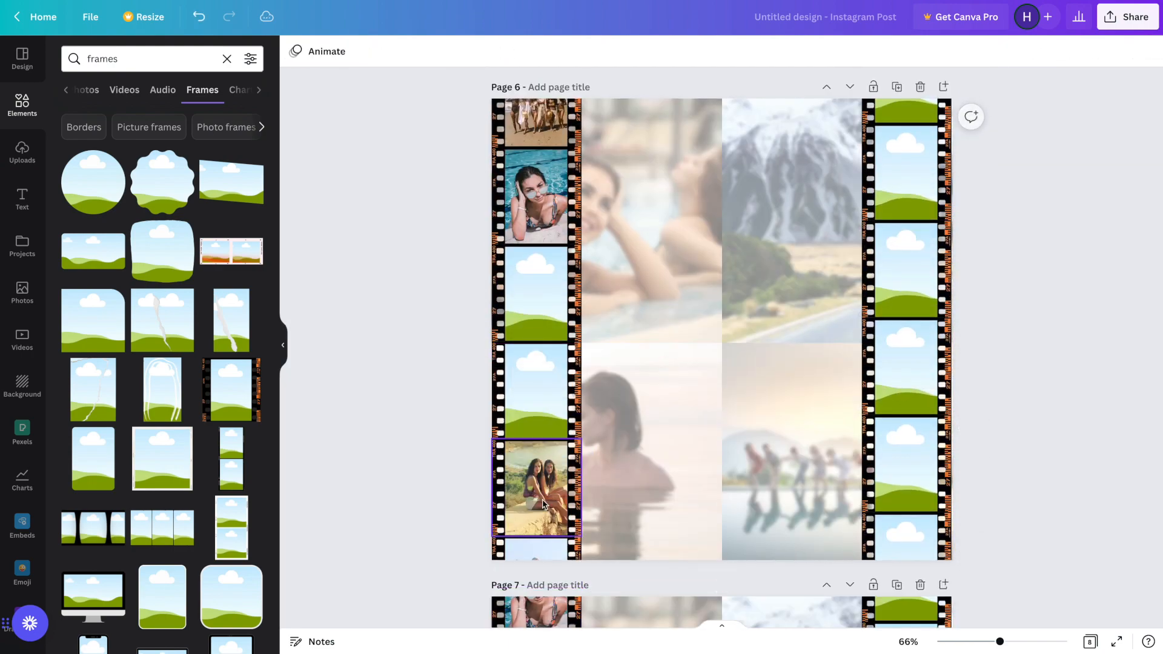
{"action": "scroll", "coordinate": [599, 497], "scroll_direction": "down", "scroll_amount": 7}
Fill page 4's sixth, page 5's fifth and page 6's fourth left-strip frames with copies of the photo of three women on the beach
{"action": "scroll", "coordinate": [610, 431], "scroll_direction": "up", "scroll_amount": 20}
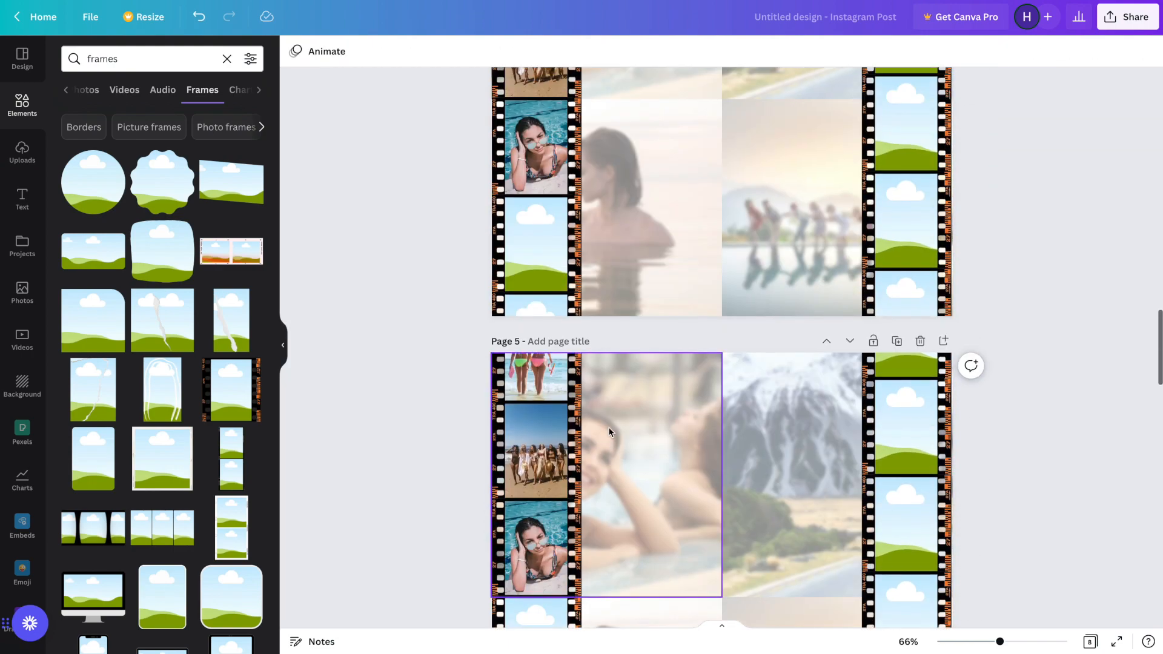
{"action": "scroll", "coordinate": [611, 394], "scroll_direction": "down", "scroll_amount": 14}
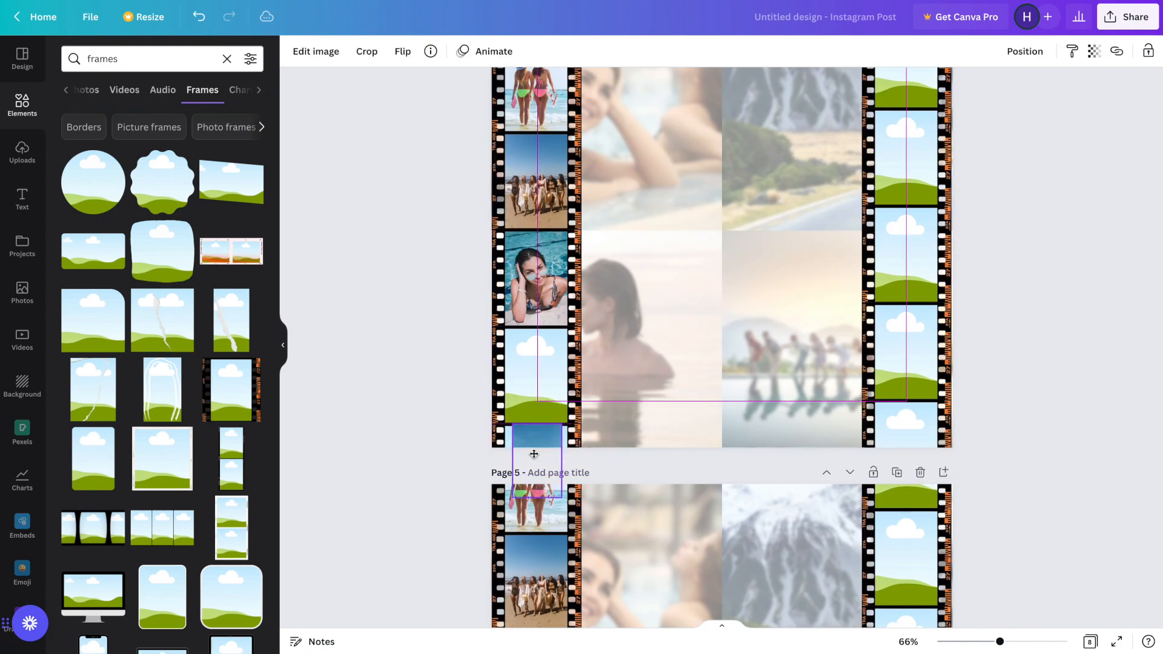
{"action": "scroll", "coordinate": [532, 444], "scroll_direction": "down", "scroll_amount": 12}
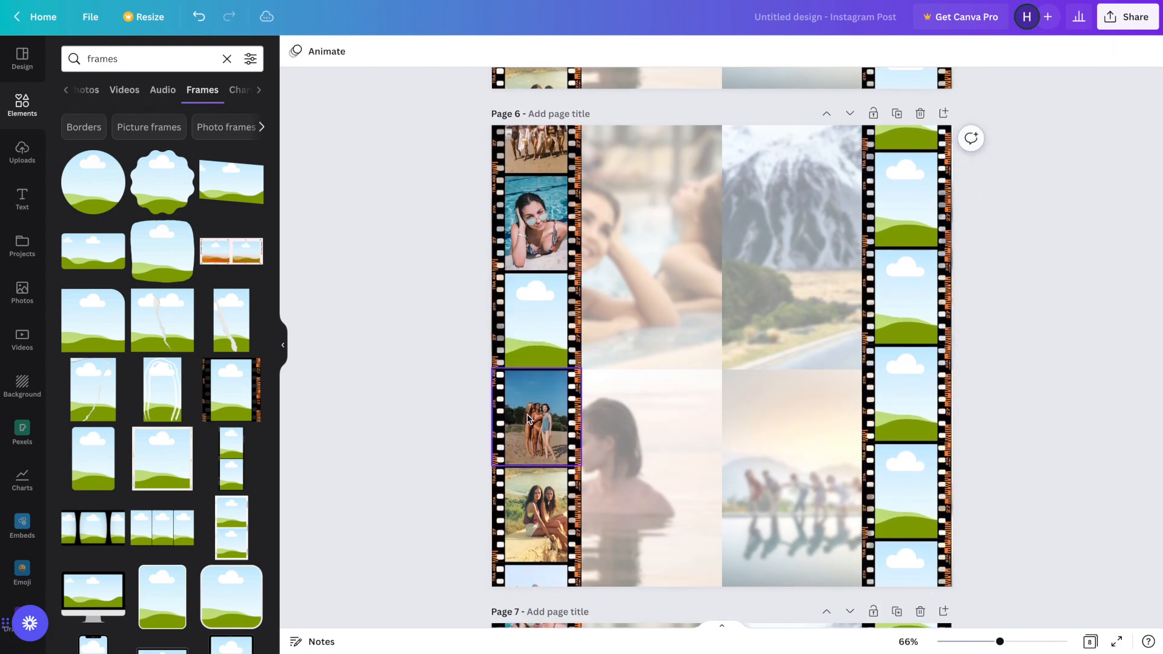
{"action": "scroll", "coordinate": [528, 418], "scroll_direction": "down", "scroll_amount": 10}
Fill the fifth frame of page 4's left film strip with a copy of the photo of the woman by the green river
{"action": "scroll", "coordinate": [636, 265], "scroll_direction": "up", "scroll_amount": 20}
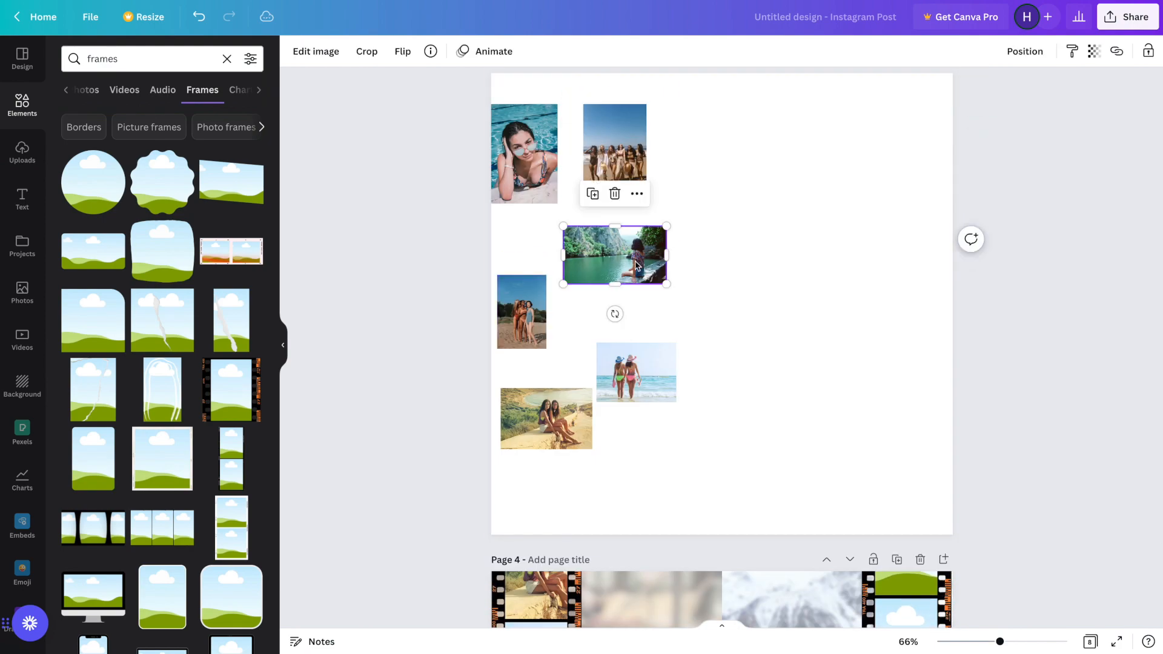
{"action": "left_click", "coordinate": [636, 265]}
{"action": "scroll", "coordinate": [636, 265], "scroll_direction": "up", "scroll_amount": 8}
{"action": "scroll", "coordinate": [636, 265], "scroll_direction": "down", "scroll_amount": 17}
{"action": "key", "text": "super+v"}
{"action": "left_click_drag", "start_coordinate": [599, 185], "coordinate": [515, 413]}
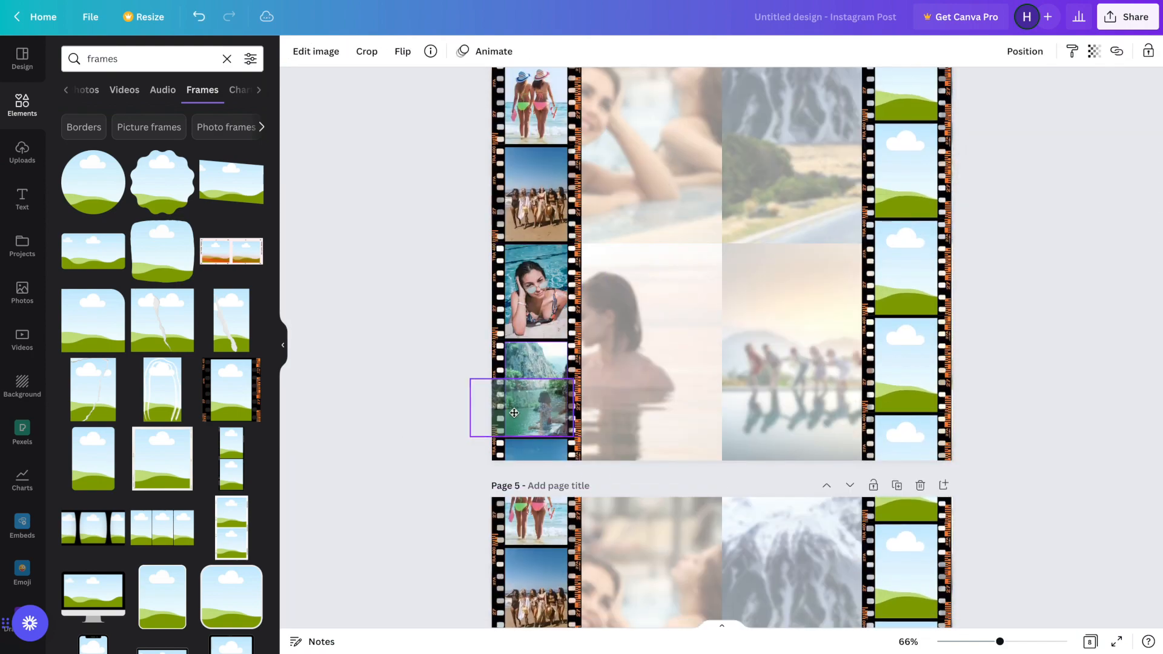
Fill the fourth frame of page 5's left strip and the third frame of page 6's with copies of the green river photo
{"action": "scroll", "coordinate": [605, 338], "scroll_direction": "down", "scroll_amount": 6}
{"action": "key", "text": "super+v"}
{"action": "left_click_drag", "start_coordinate": [605, 312], "coordinate": [527, 418]}
{"action": "scroll", "coordinate": [527, 418], "scroll_direction": "down", "scroll_amount": 7}
{"action": "key", "text": "super+v"}
Fill the second frame of page 7's left film strip with a copy of the green river photo
{"action": "scroll", "coordinate": [539, 323], "scroll_direction": "down", "scroll_amount": 8}
{"action": "key", "text": "super+v"}
{"action": "left_click_drag", "start_coordinate": [605, 386], "coordinate": [533, 308]}
{"action": "scroll", "coordinate": [533, 308], "scroll_direction": "down", "scroll_amount": 4}
Move the page of loose vacation photos up to page 1, above all the film strip pages
{"action": "scroll", "coordinate": [758, 281], "scroll_direction": "up", "scroll_amount": 12}
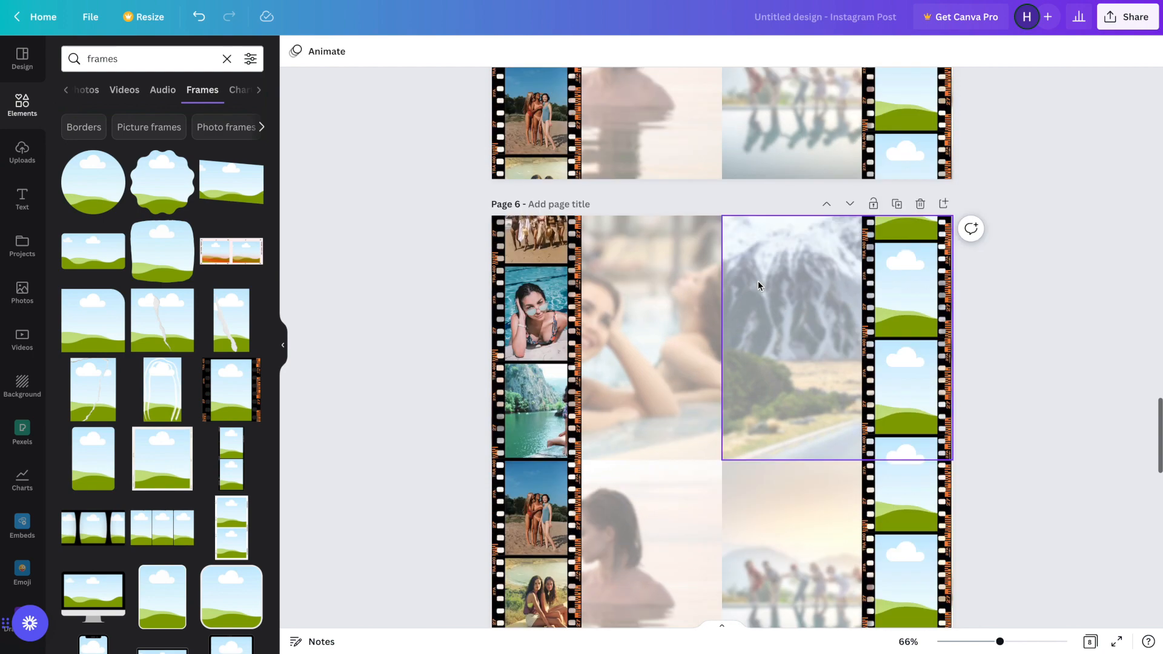
{"action": "scroll", "coordinate": [758, 281], "scroll_direction": "up", "scroll_amount": 15}
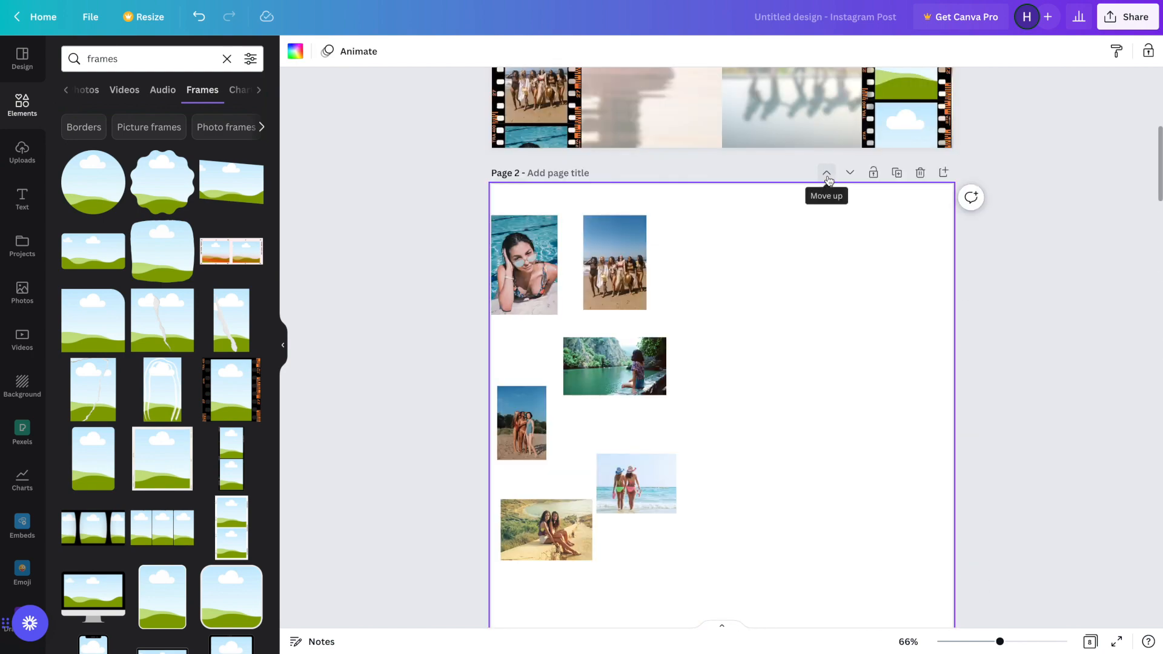
{"action": "left_click", "coordinate": [827, 174]}
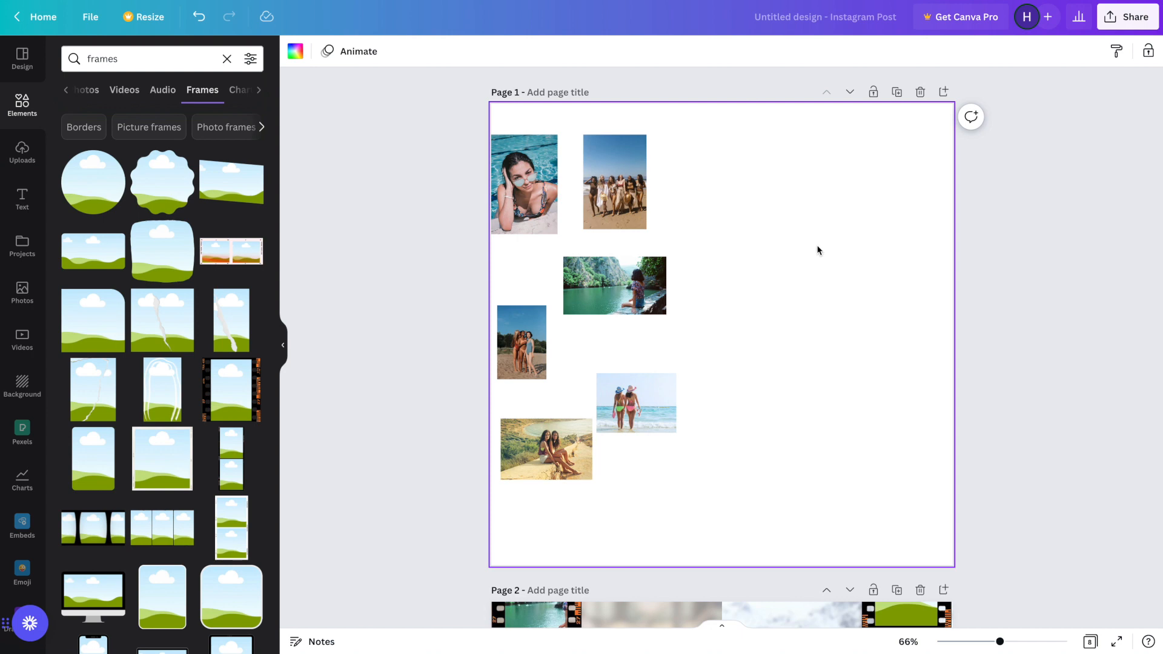
Select all six loose photos on page 1 and scale them down together in the page's upper-left area
{"action": "left_click_drag", "start_coordinate": [730, 462], "coordinate": [495, 164]}
{"action": "left_click_drag", "start_coordinate": [585, 294], "coordinate": [622, 291]}
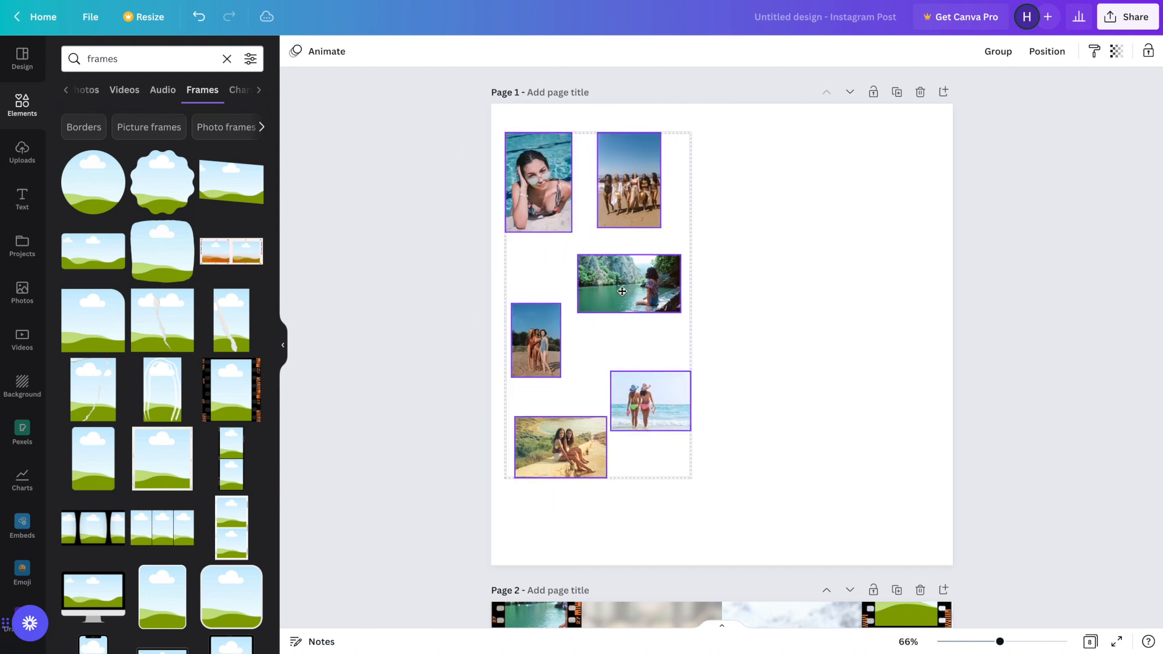
{"action": "left_click_drag", "start_coordinate": [622, 392], "coordinate": [595, 344]}
{"action": "left_click", "coordinate": [772, 271]}
Add the photo of the woman lying on the sand from the "girls vacation" Pexels results to page 1's upper right, scaled to about 325 × 207
{"action": "scroll", "coordinate": [772, 276], "scroll_direction": "down", "scroll_amount": 2}
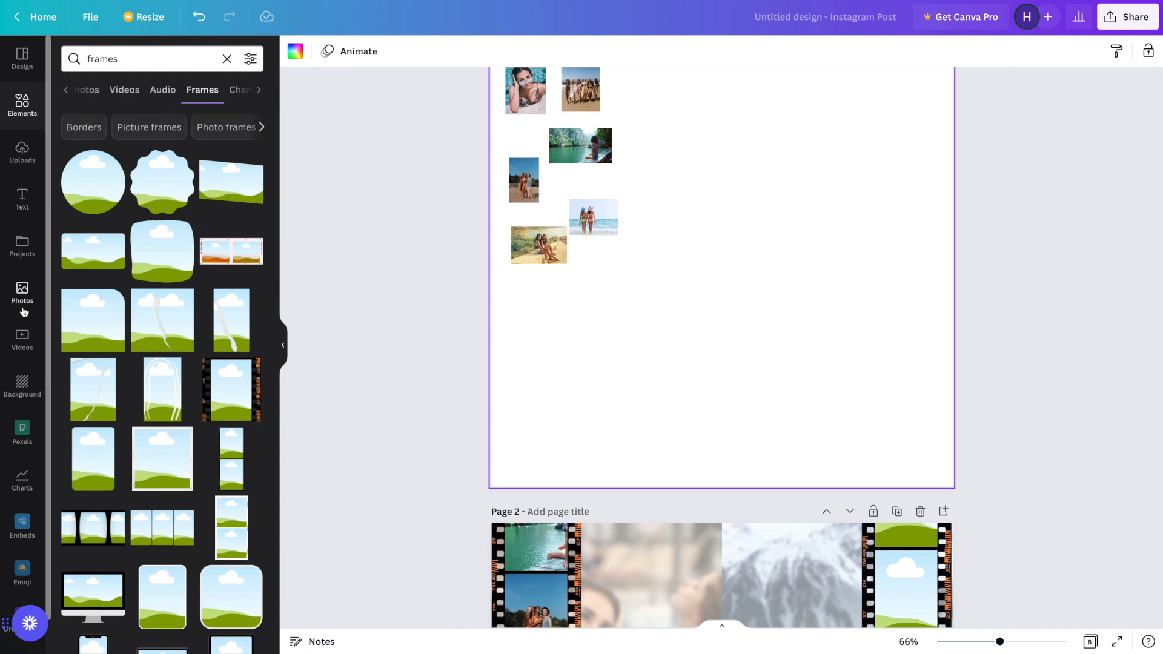
{"action": "left_click", "coordinate": [22, 444]}
{"action": "scroll", "coordinate": [163, 372], "scroll_direction": "down", "scroll_amount": 15}
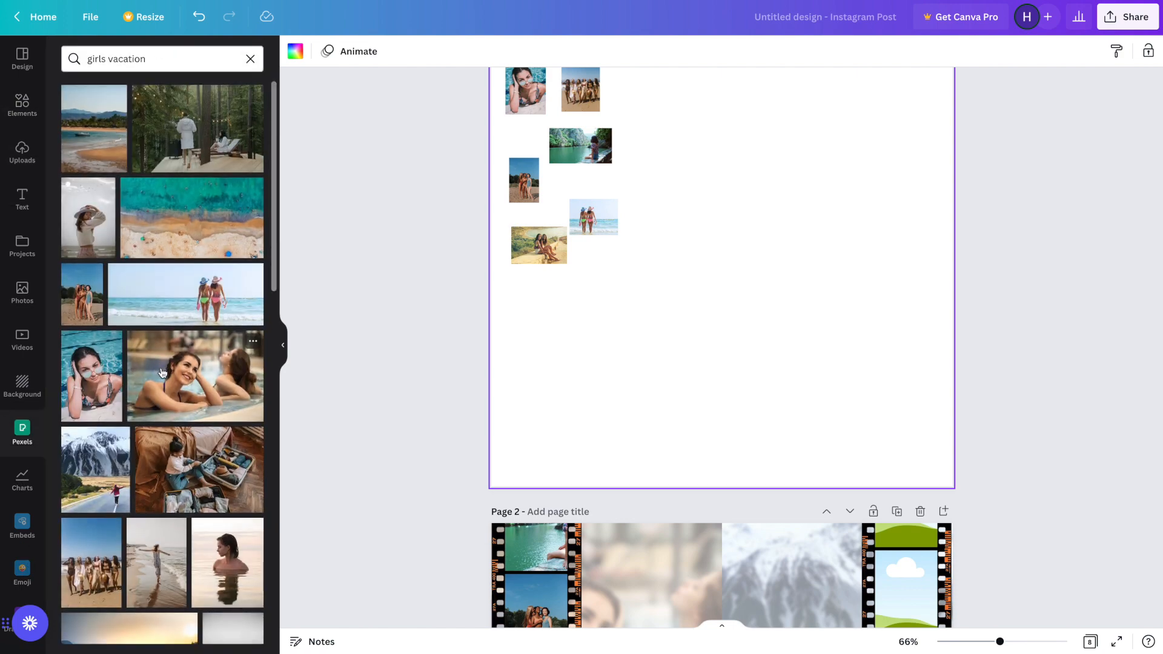
{"action": "scroll", "coordinate": [162, 373], "scroll_direction": "down", "scroll_amount": 8}
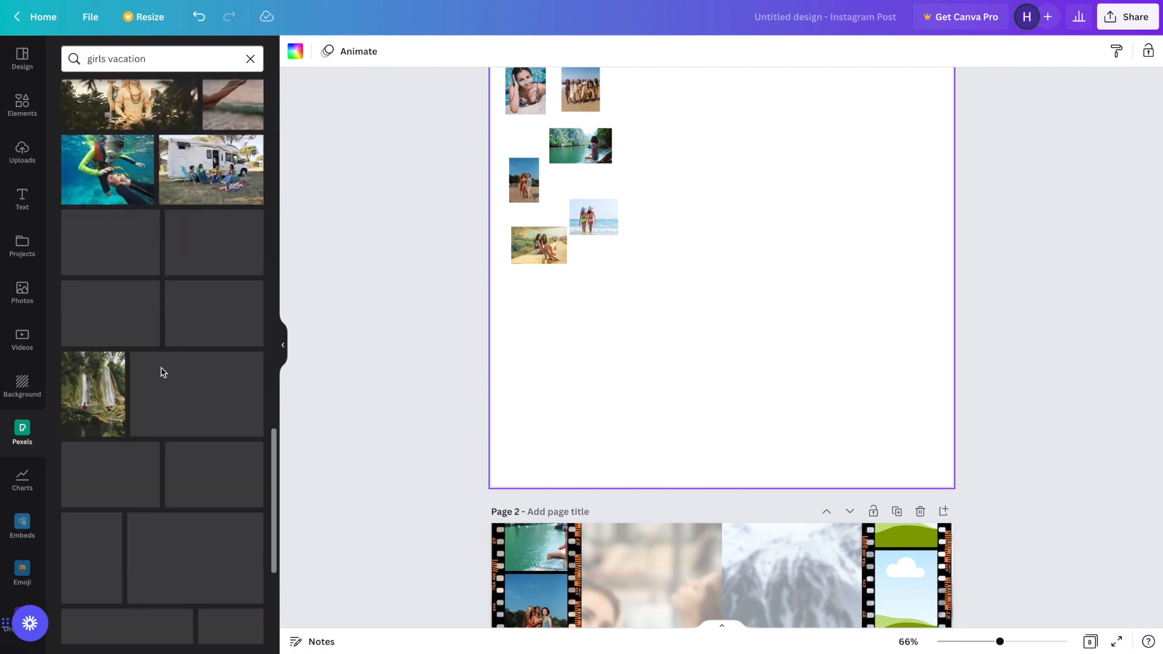
{"action": "scroll", "coordinate": [162, 373], "scroll_direction": "down", "scroll_amount": 2}
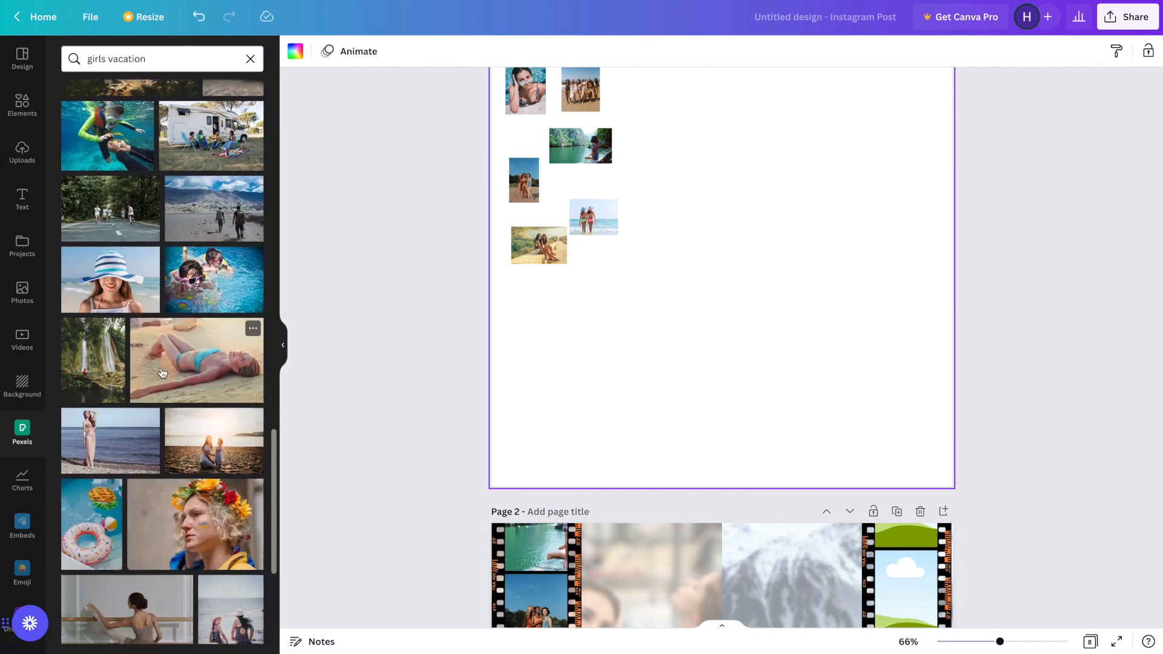
{"action": "scroll", "coordinate": [162, 372], "scroll_direction": "down", "scroll_amount": 1}
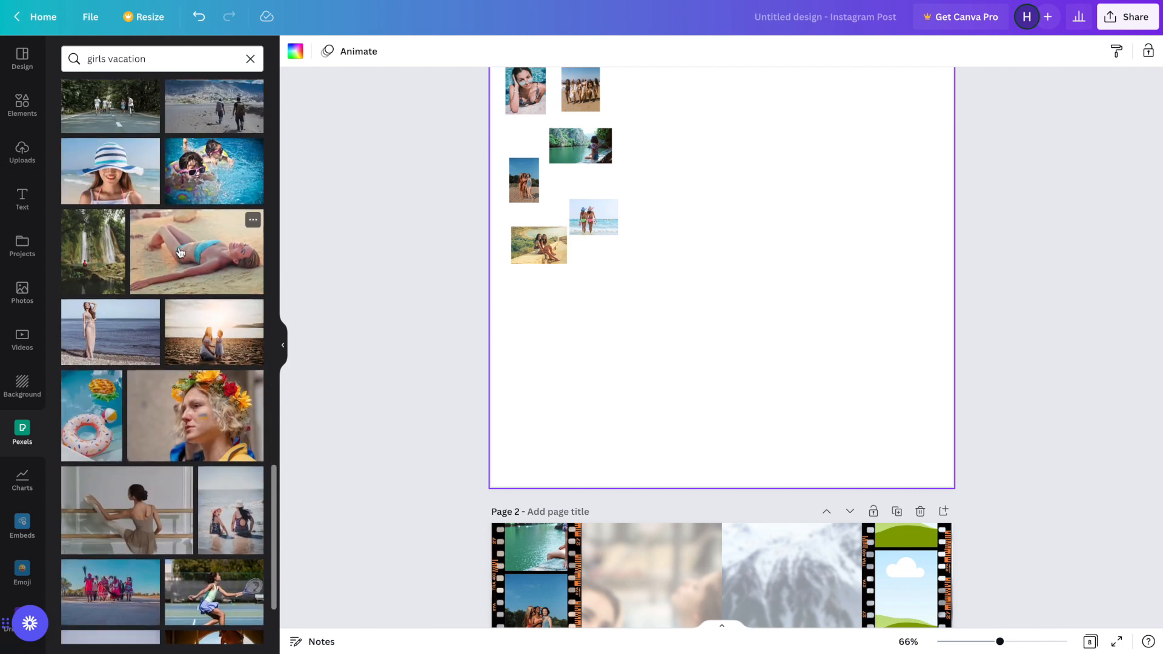
{"action": "left_click", "coordinate": [186, 242]}
{"action": "left_click_drag", "start_coordinate": [537, 375], "coordinate": [755, 199]}
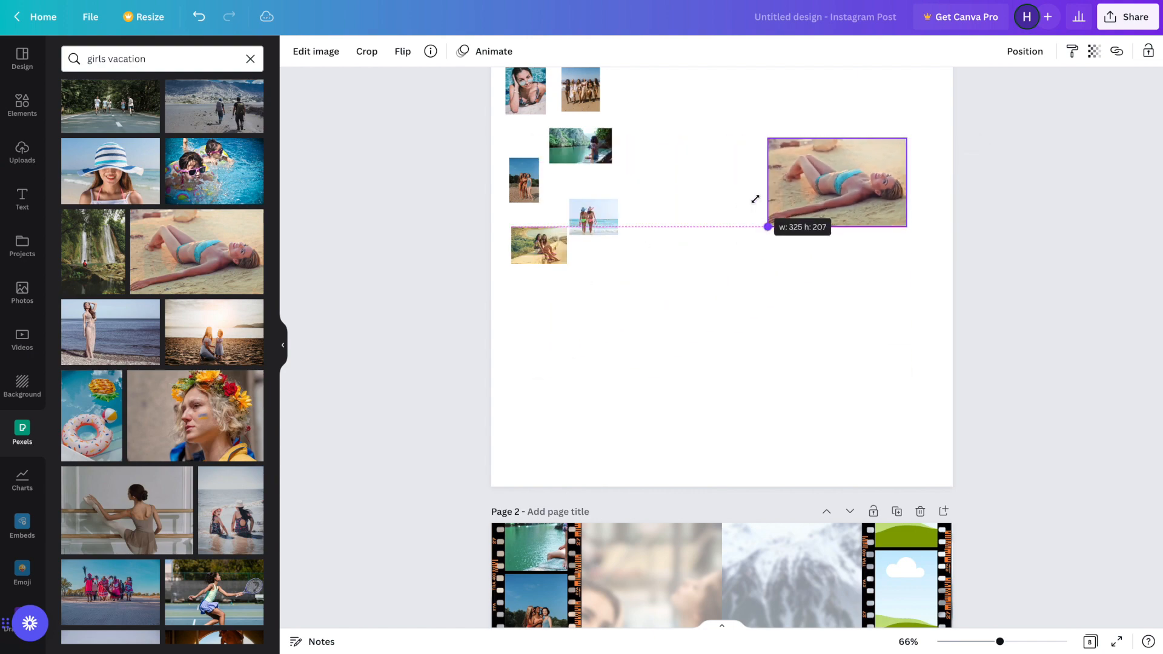
{"action": "left_click_drag", "start_coordinate": [835, 179], "coordinate": [842, 145]}
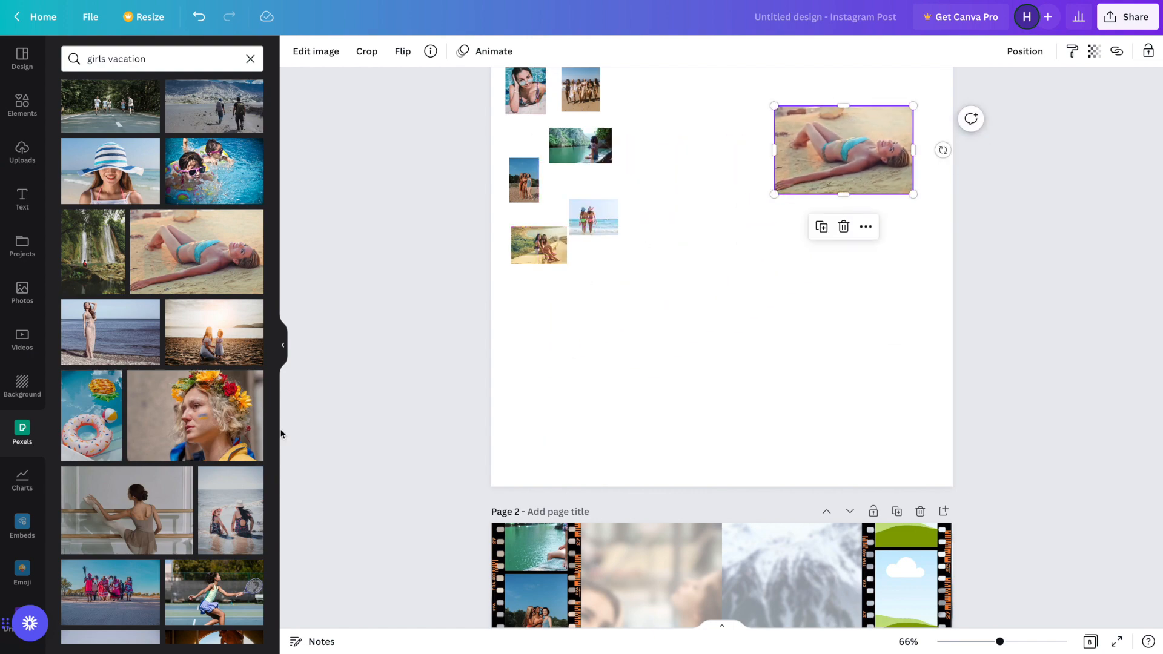
{"action": "scroll", "coordinate": [177, 507], "scroll_direction": "down", "scroll_amount": 5}
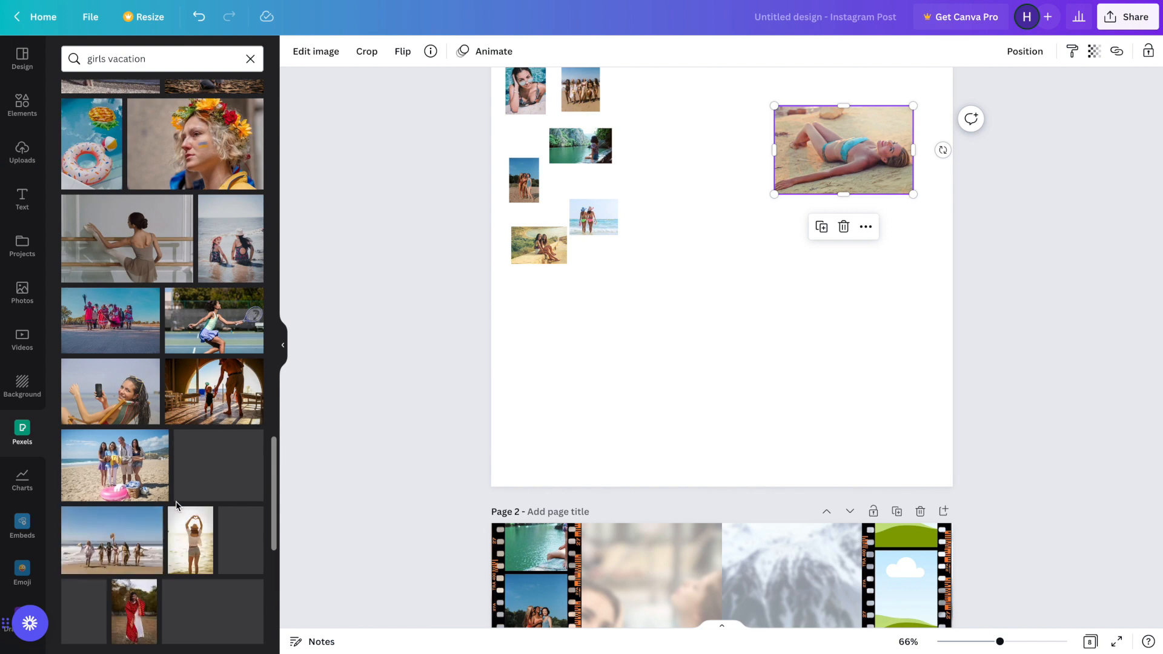
{"action": "left_click", "coordinate": [226, 270]}
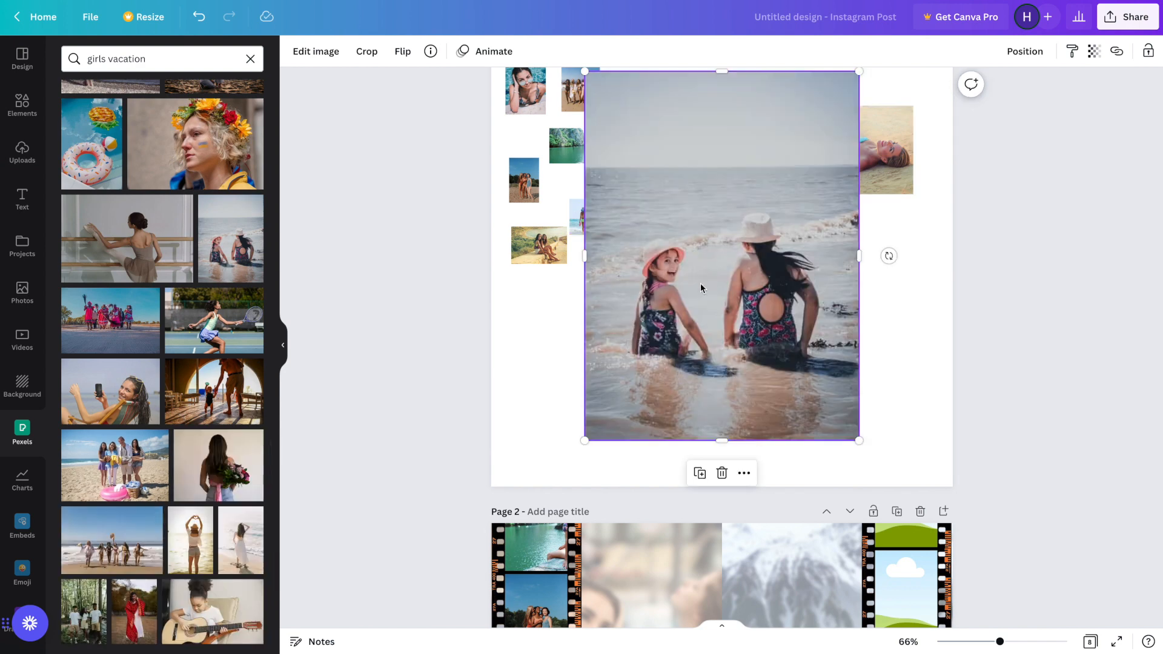
{"action": "left_click_drag", "start_coordinate": [586, 72], "coordinate": [759, 306]}
{"action": "key", "text": "Delete"}
Add the beach selfie photo to page 1, scaled down and placed below the photo of the woman lying on the sand
{"action": "left_click", "coordinate": [131, 391]}
{"action": "left_click_drag", "start_coordinate": [535, 130], "coordinate": [791, 303]}
{"action": "left_click_drag", "start_coordinate": [848, 342], "coordinate": [855, 256]}
Add small photos of the friends on a van and the four women in the sea to page 1, around the selfie photo
{"action": "scroll", "coordinate": [139, 503], "scroll_direction": "down", "scroll_amount": 13}
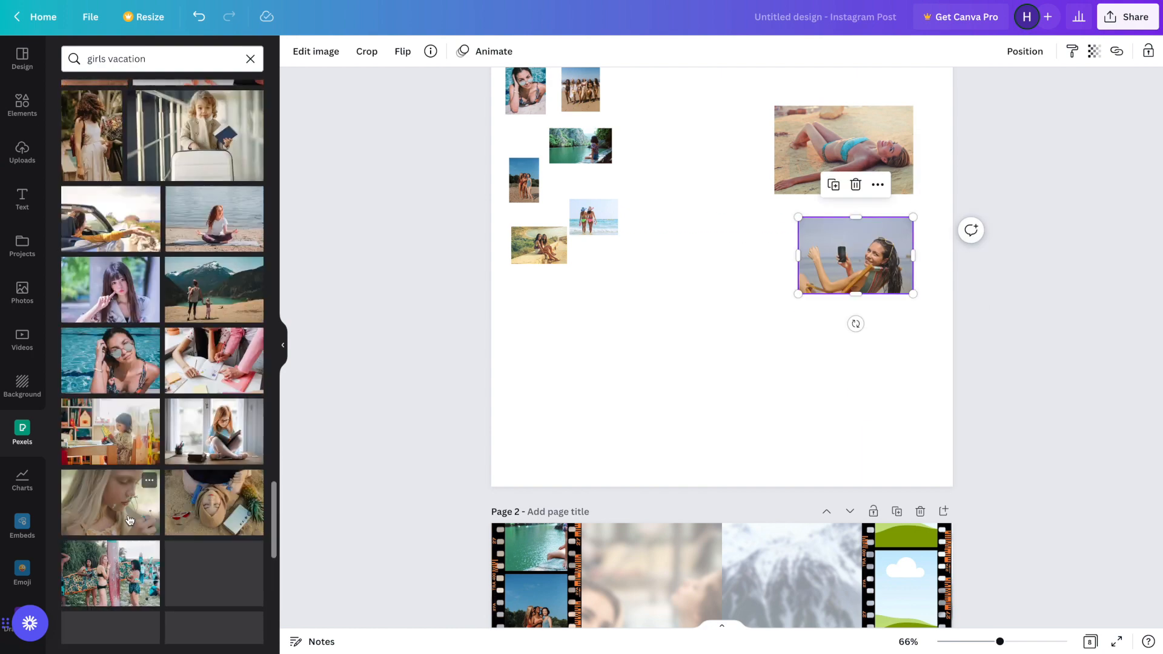
{"action": "scroll", "coordinate": [129, 519], "scroll_direction": "down", "scroll_amount": 5}
{"action": "left_click", "coordinate": [127, 336]}
{"action": "scroll", "coordinate": [209, 500], "scroll_direction": "down", "scroll_amount": 5}
{"action": "scroll", "coordinate": [211, 499], "scroll_direction": "down", "scroll_amount": 8}
{"action": "left_click", "coordinate": [222, 299]}
{"action": "left_click_drag", "start_coordinate": [909, 123], "coordinate": [619, 331]}
{"action": "left_click_drag", "start_coordinate": [582, 359], "coordinate": [737, 254]}
Add the photo of six girls against a wall to page 1, scaled down in the page's lower-left area
{"action": "scroll", "coordinate": [193, 363], "scroll_direction": "down", "scroll_amount": 12}
{"action": "left_click", "coordinate": [194, 467]}
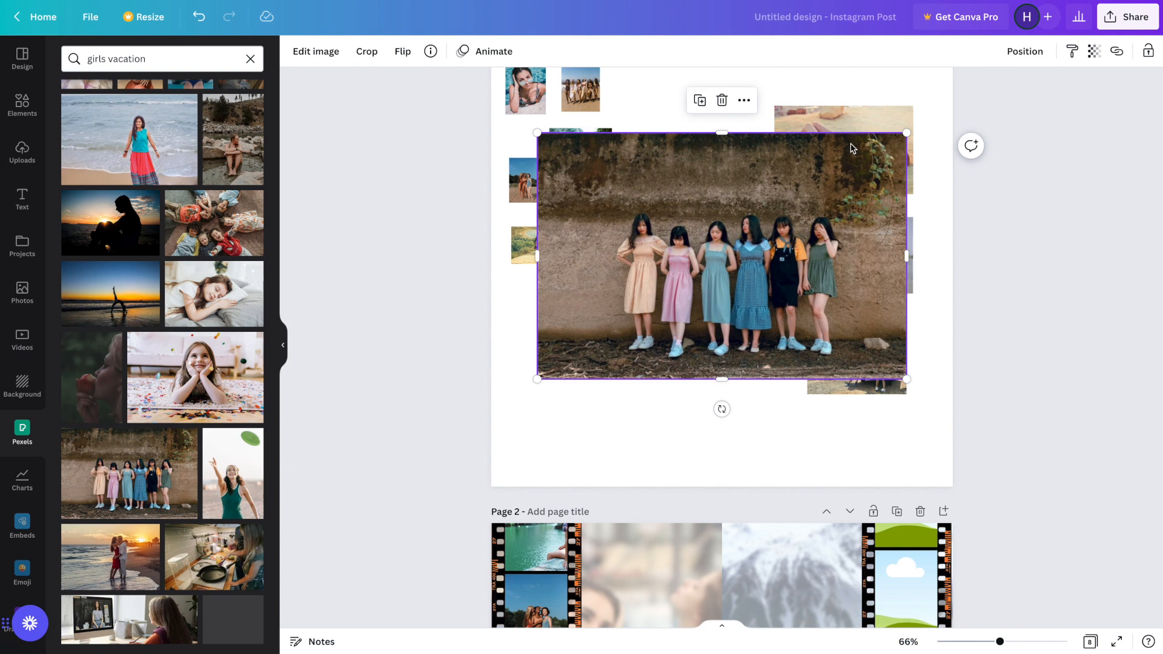
{"action": "left_click_drag", "start_coordinate": [903, 133], "coordinate": [656, 352]}
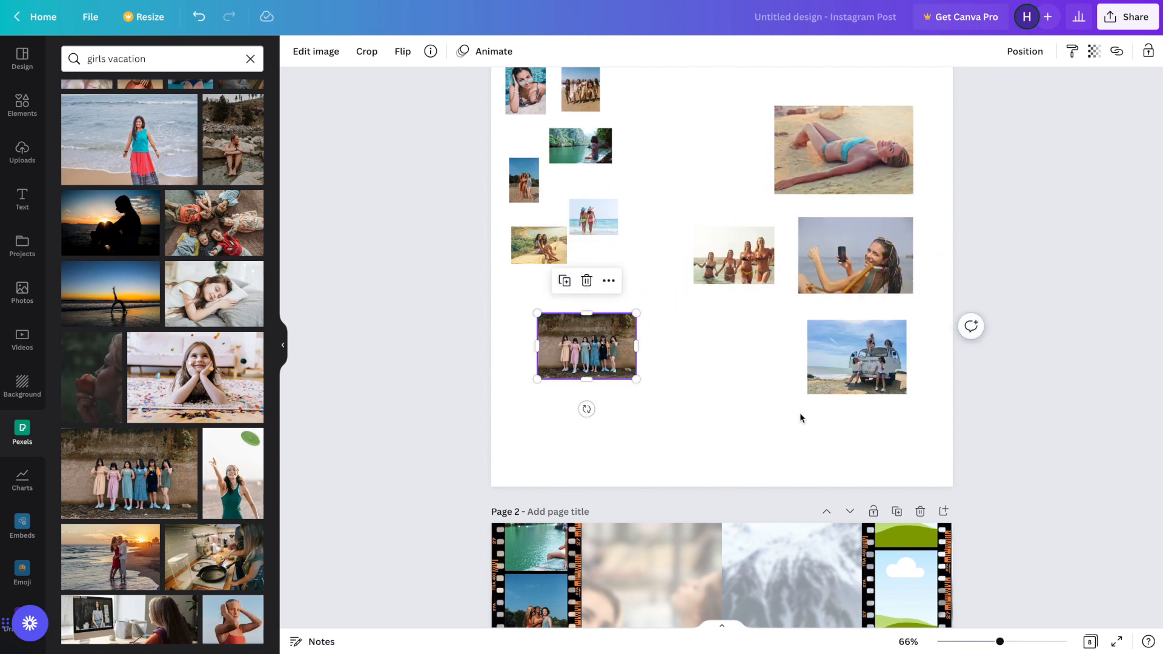
Fill the bottom frame of page 2's right film strip with a copy of the six-girls wall photo
{"action": "scroll", "coordinate": [800, 418], "scroll_direction": "down", "scroll_amount": 5}
{"action": "scroll", "coordinate": [622, 156], "scroll_direction": "up", "scroll_amount": 1}
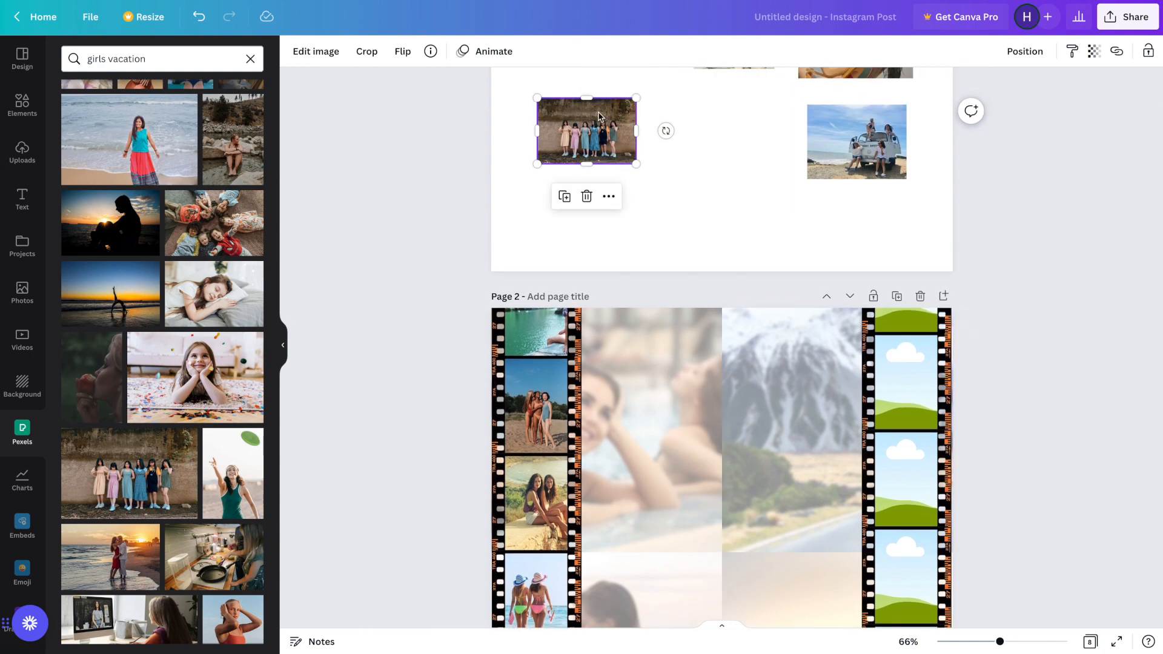
{"action": "scroll", "coordinate": [692, 139], "scroll_direction": "down", "scroll_amount": 3}
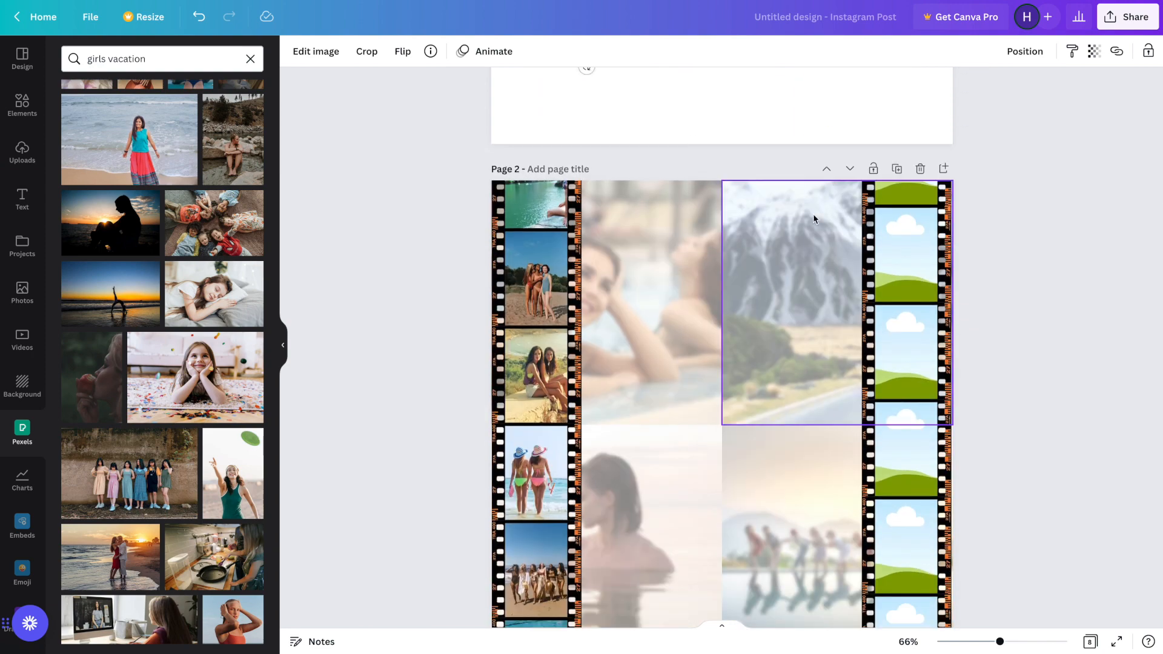
{"action": "key", "text": "ctrl+v"}
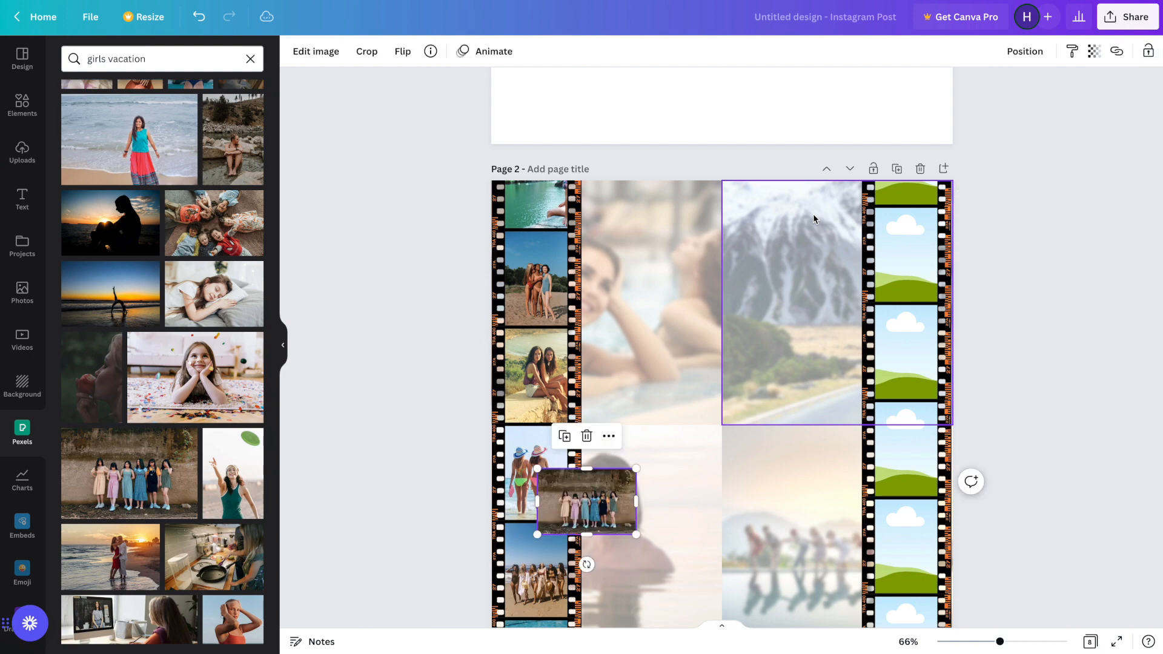
{"action": "scroll", "coordinate": [854, 465], "scroll_direction": "down", "scroll_amount": 2}
{"action": "left_click_drag", "start_coordinate": [607, 393], "coordinate": [905, 516]}
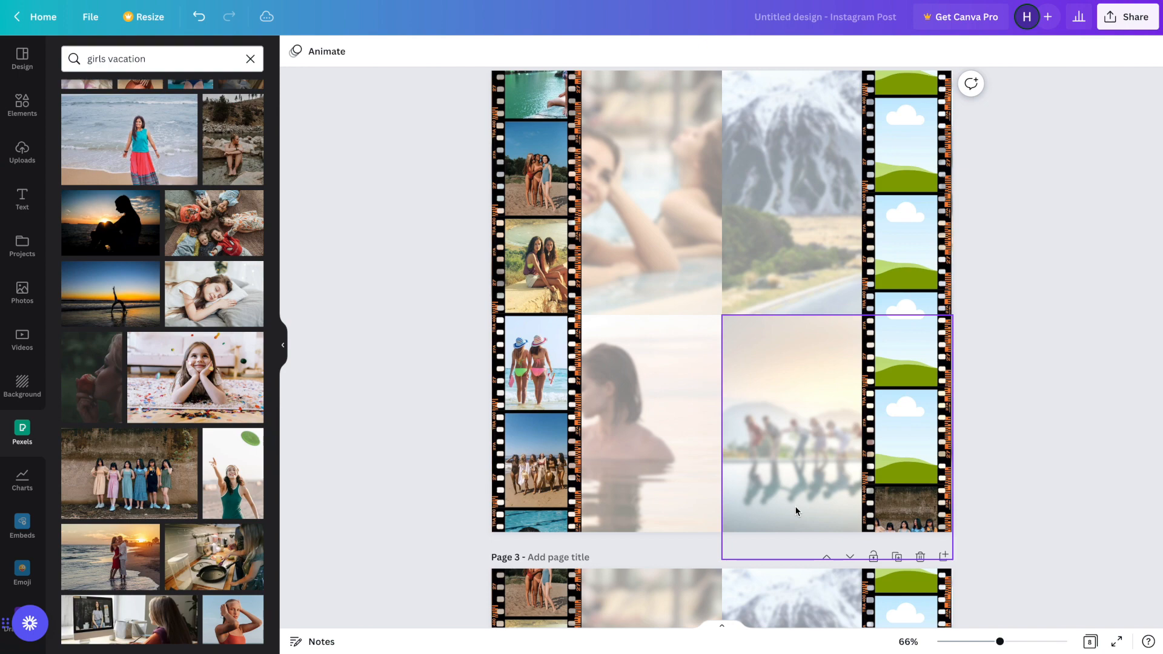
Fill the fifth frame of page 3's right strip and the fourth frame of page 4's with copies of the six-girls wall photo
{"action": "scroll", "coordinate": [796, 510], "scroll_direction": "down", "scroll_amount": 8}
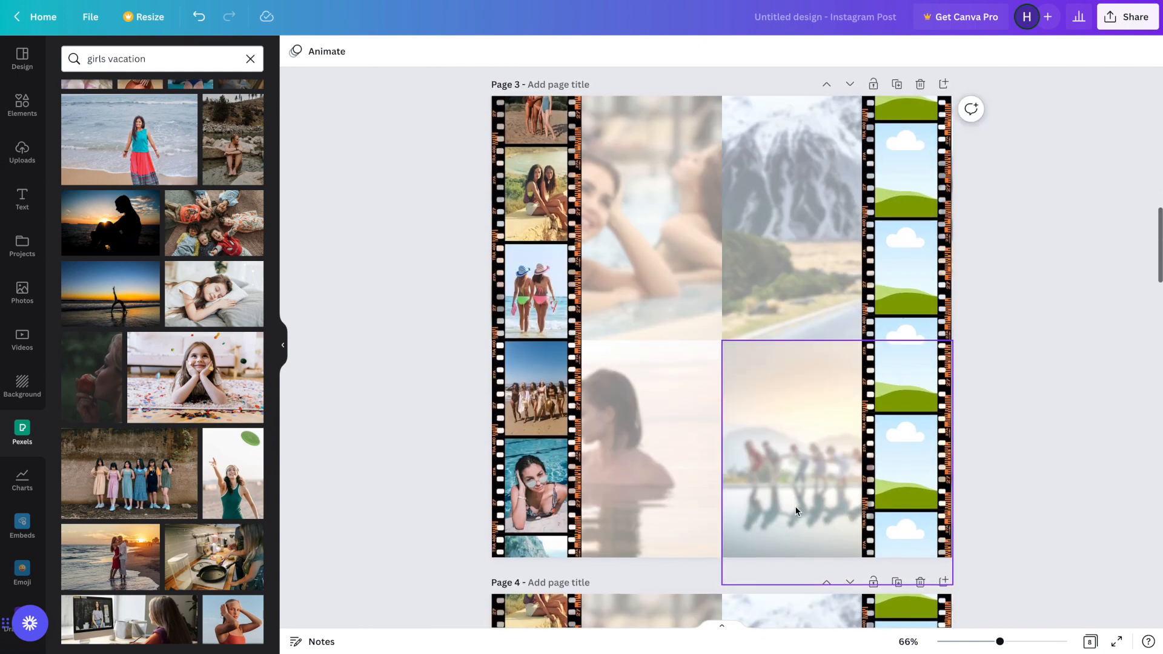
{"action": "key", "text": "ctrl+v"}
{"action": "left_click_drag", "start_coordinate": [610, 425], "coordinate": [905, 464]}
{"action": "scroll", "coordinate": [814, 481], "scroll_direction": "down", "scroll_amount": 8}
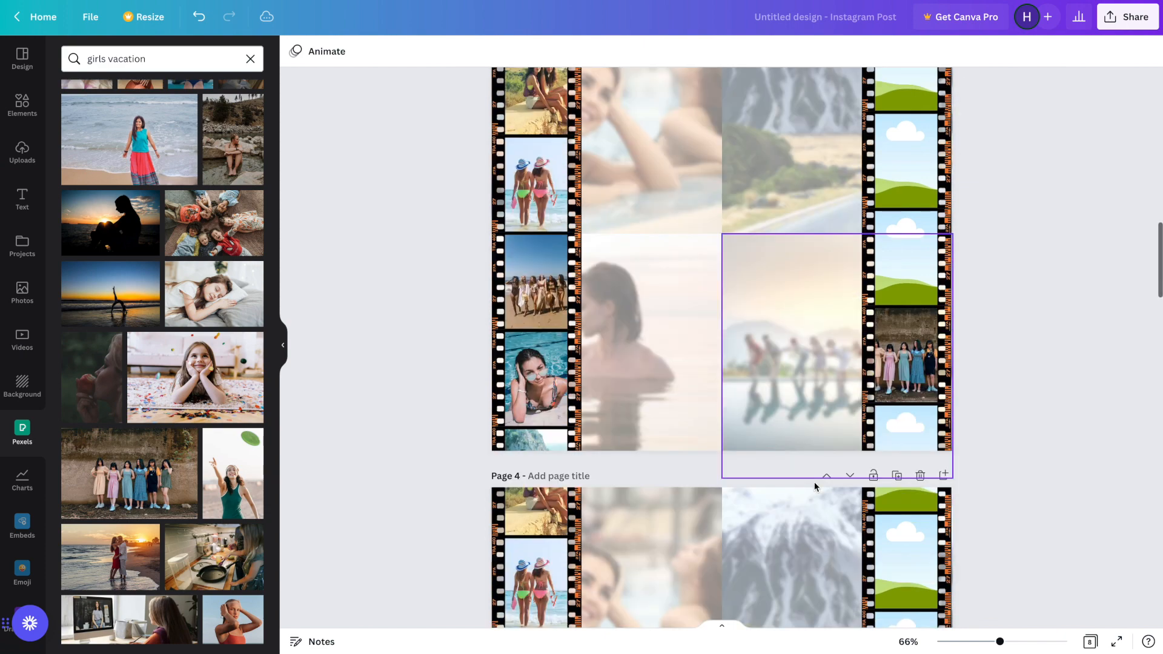
{"action": "scroll", "coordinate": [814, 481], "scroll_direction": "up", "scroll_amount": 1}
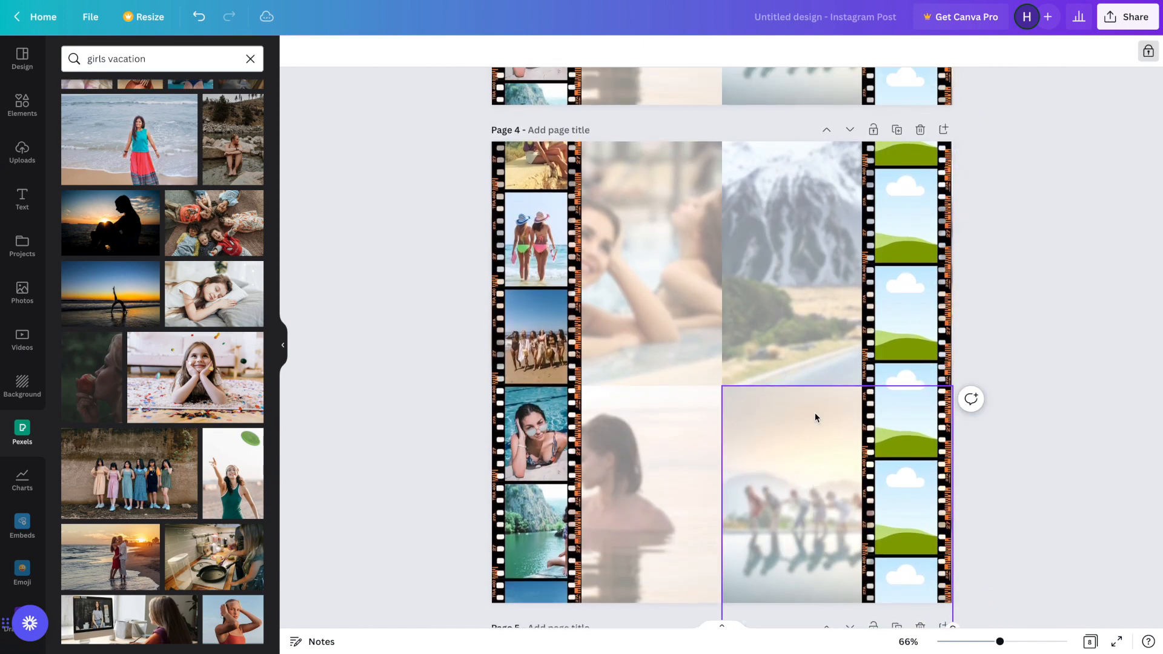
{"action": "key", "text": "ctrl+v"}
{"action": "left_click_drag", "start_coordinate": [594, 458], "coordinate": [920, 424]}
Fill the third frame of page 5's right strip and the second frame of page 6's with copies of the six-girls wall photo
{"action": "scroll", "coordinate": [827, 475], "scroll_direction": "down", "scroll_amount": 5}
{"action": "scroll", "coordinate": [827, 475], "scroll_direction": "down", "scroll_amount": 2}
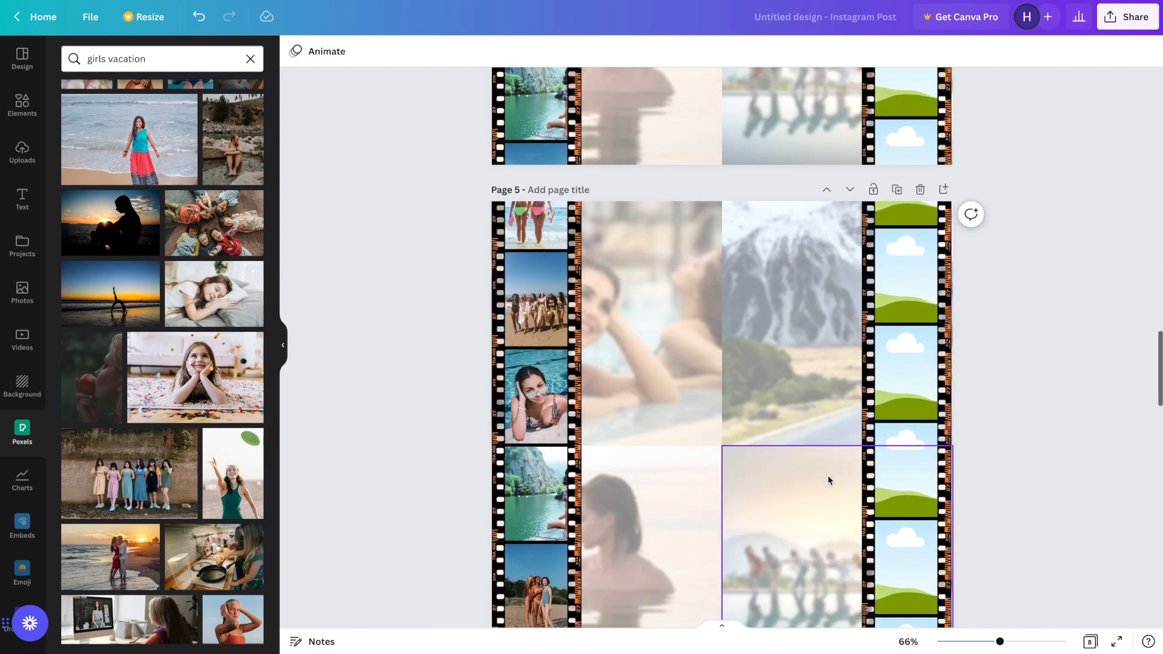
{"action": "key", "text": "ctrl+v"}
{"action": "scroll", "coordinate": [827, 475], "scroll_direction": "down", "scroll_amount": 2}
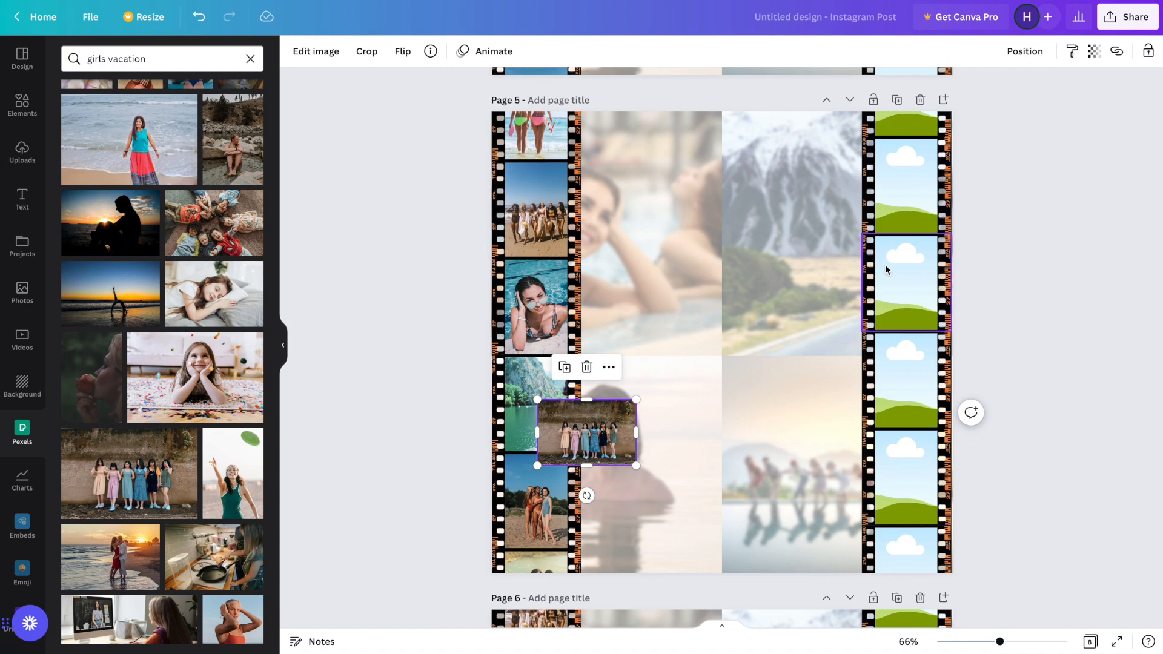
{"action": "left_click_drag", "start_coordinate": [613, 446], "coordinate": [903, 284]}
{"action": "scroll", "coordinate": [828, 429], "scroll_direction": "down", "scroll_amount": 6}
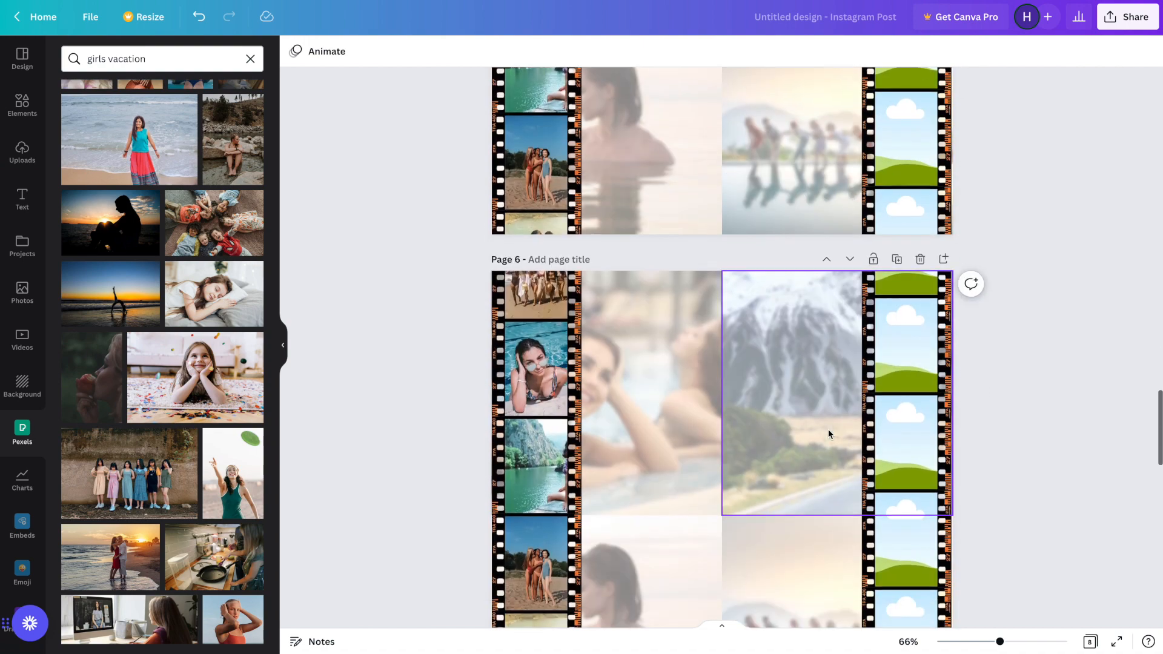
{"action": "key", "text": "ctrl+v"}
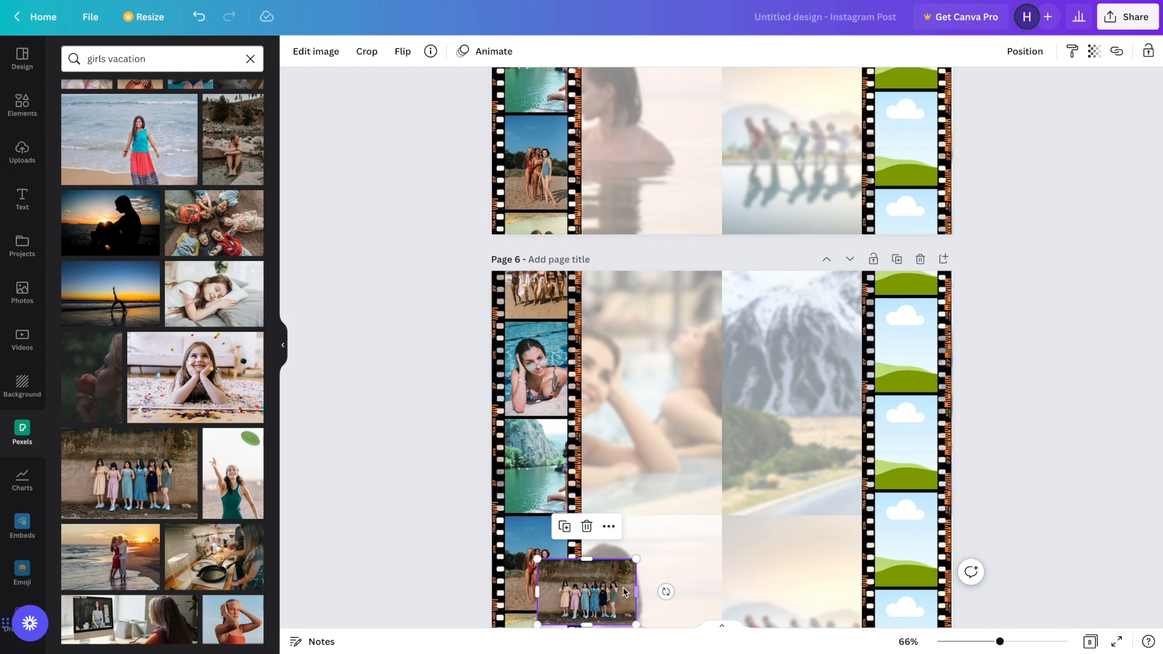
{"action": "left_click_drag", "start_coordinate": [625, 590], "coordinate": [887, 349]}
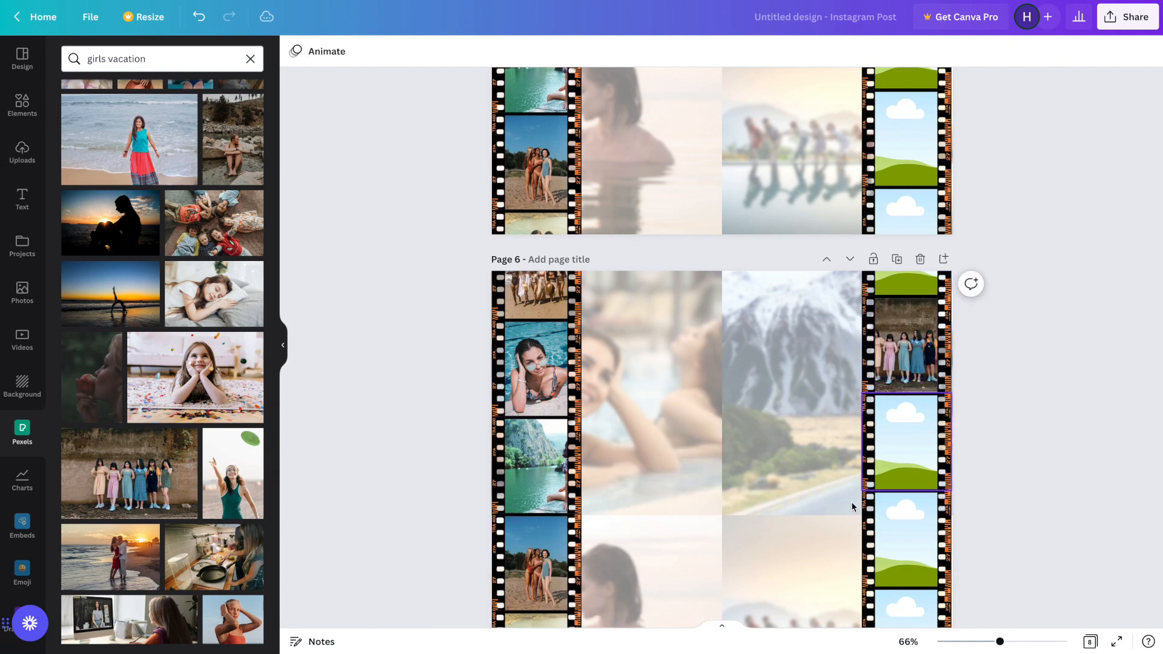
Fill the partly visible top frame of page 7's right film strip with a copy of the six-girls wall photo
{"action": "scroll", "coordinate": [877, 409], "scroll_direction": "down", "scroll_amount": 3}
{"action": "scroll", "coordinate": [853, 506], "scroll_direction": "down", "scroll_amount": 4}
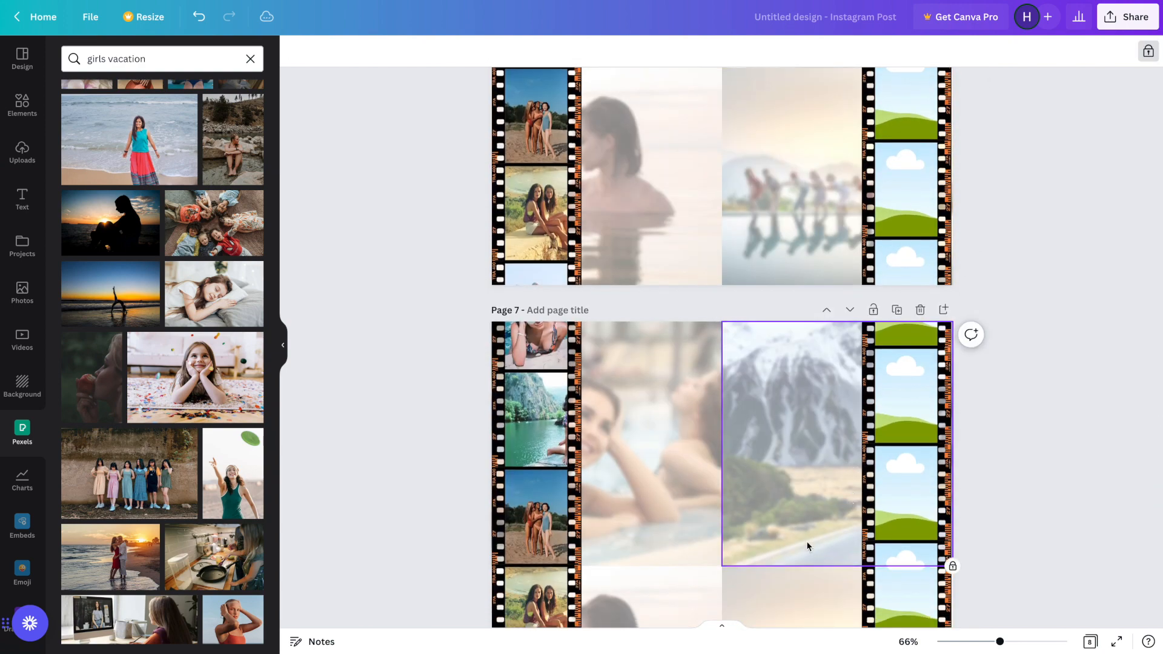
{"action": "key", "text": "ctrl+v"}
{"action": "left_click_drag", "start_coordinate": [563, 620], "coordinate": [881, 295]}
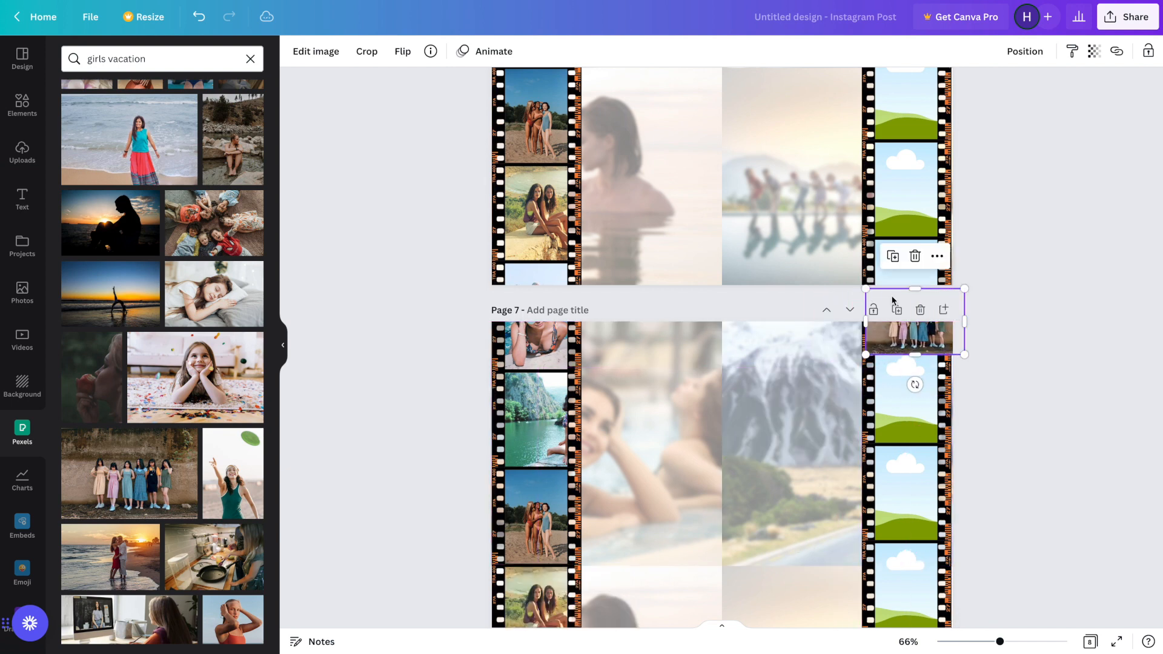
{"action": "left_click_drag", "start_coordinate": [911, 340], "coordinate": [909, 332]}
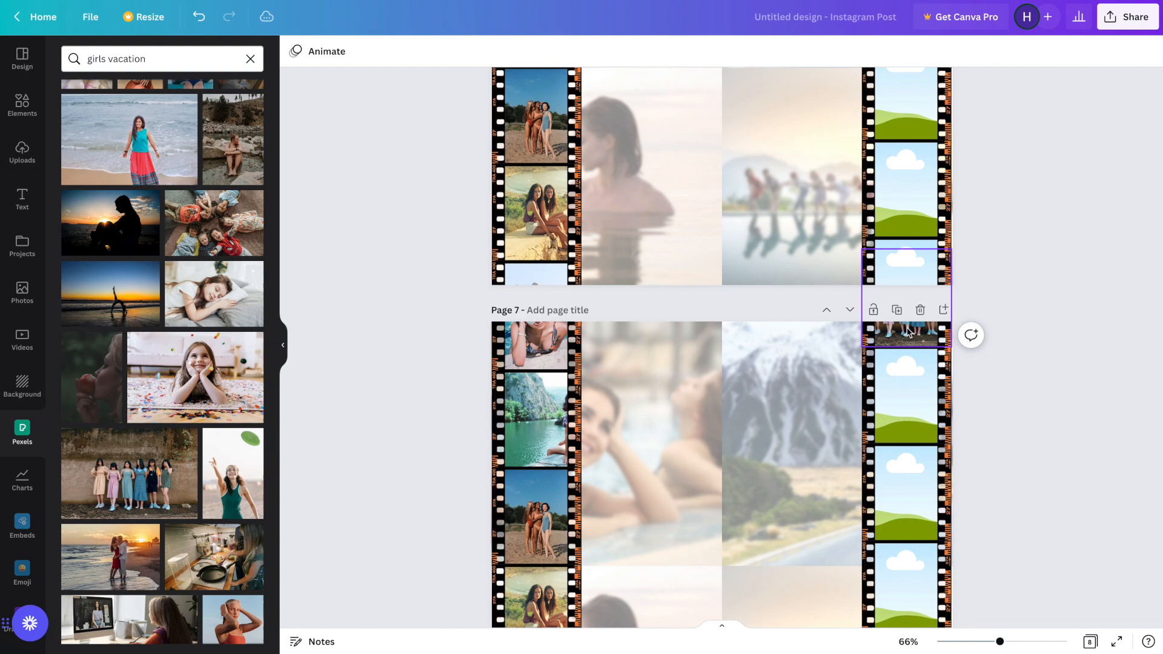
Copy the van photo from page 1 into the fifth frame of page 2's right film strip
{"action": "scroll", "coordinate": [824, 412], "scroll_direction": "down", "scroll_amount": 8}
{"action": "scroll", "coordinate": [816, 431], "scroll_direction": "up", "scroll_amount": 20}
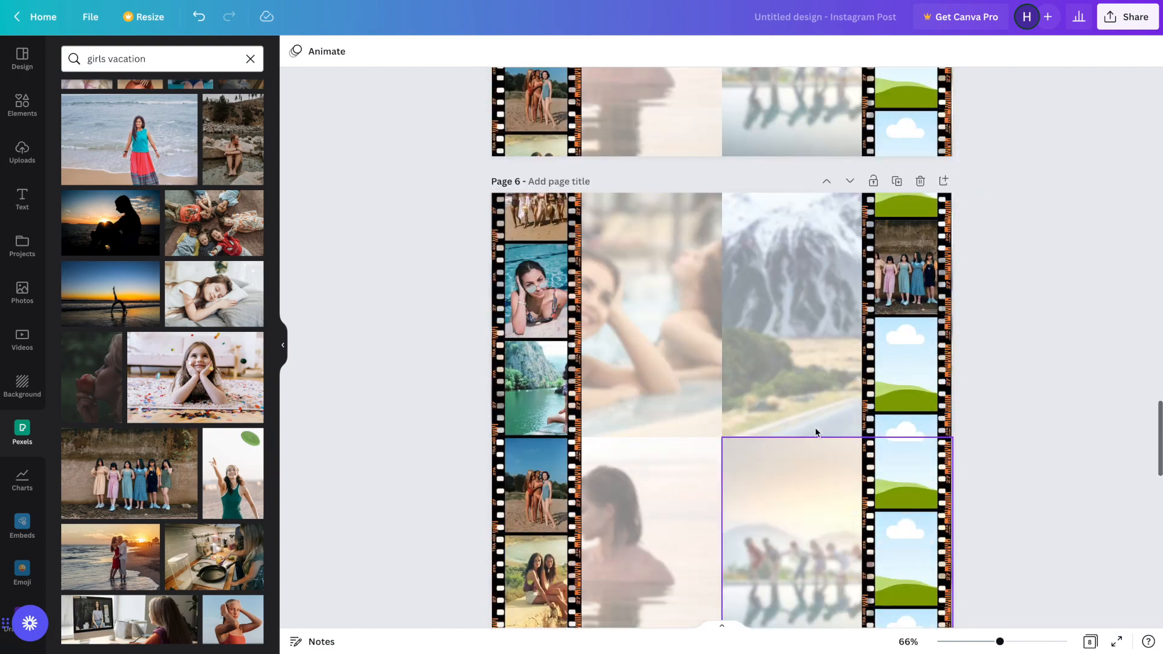
{"action": "scroll", "coordinate": [816, 431], "scroll_direction": "up", "scroll_amount": 20}
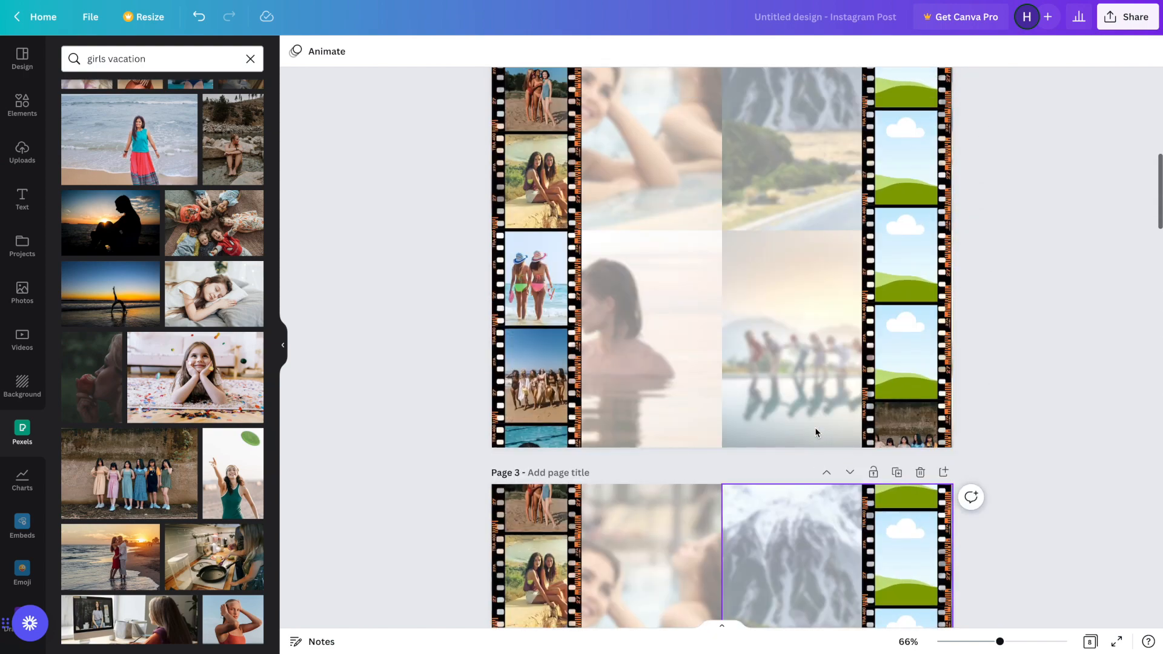
{"action": "scroll", "coordinate": [815, 431], "scroll_direction": "up", "scroll_amount": 4}
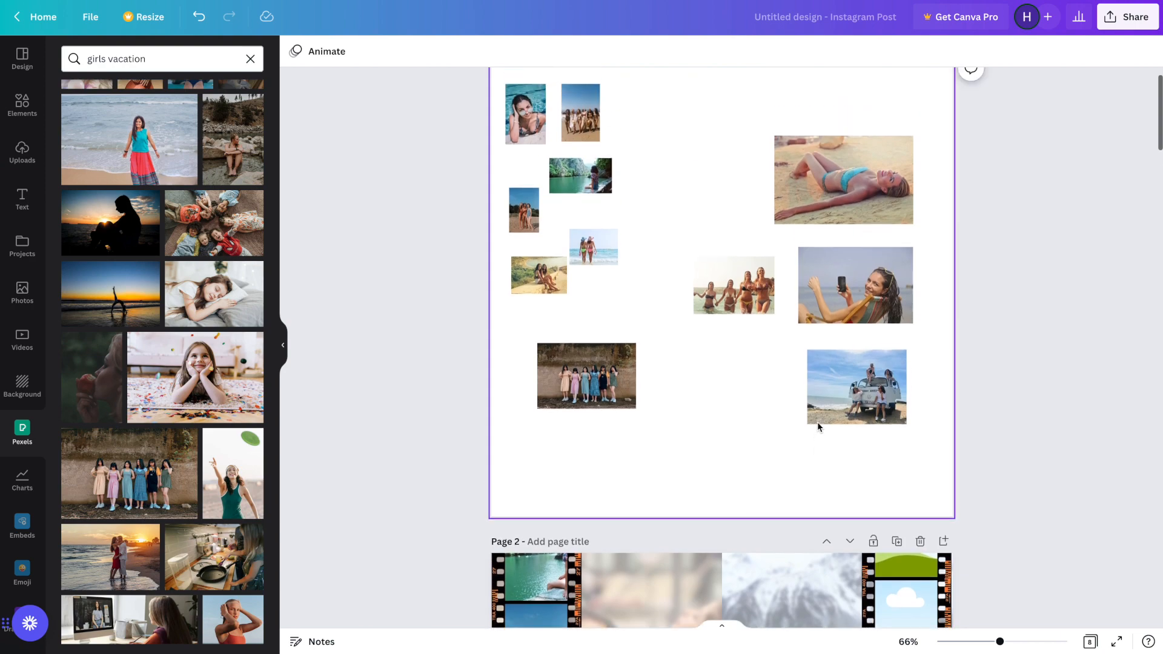
{"action": "left_click", "coordinate": [847, 393]}
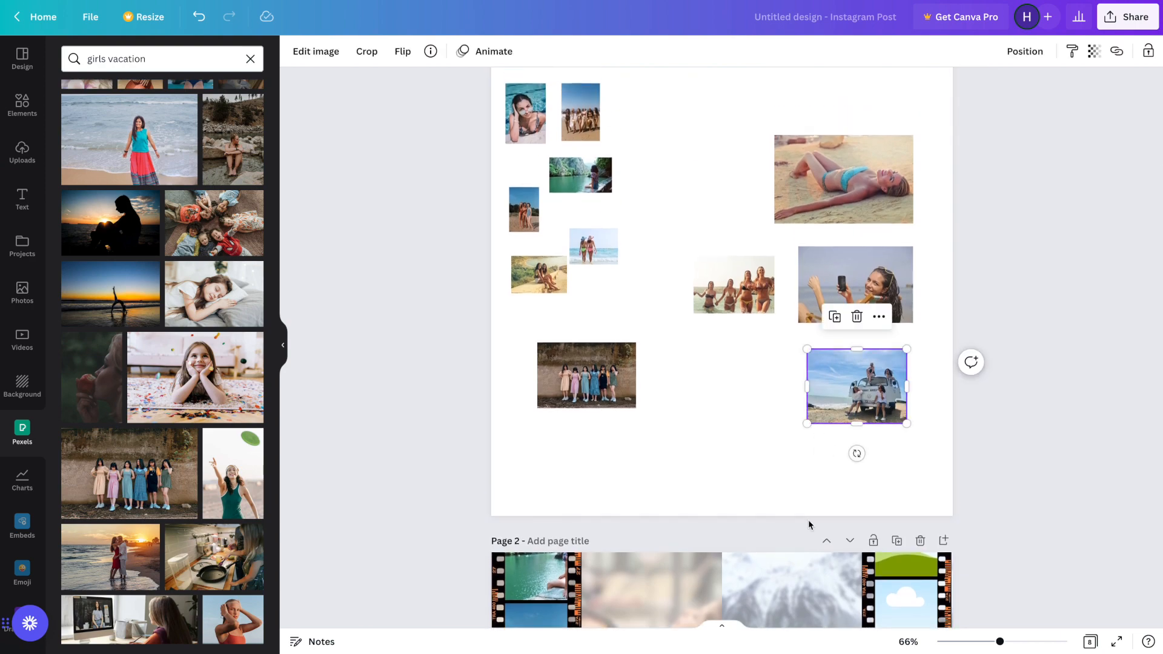
{"action": "scroll", "coordinate": [809, 525], "scroll_direction": "down", "scroll_amount": 15}
{"action": "scroll", "coordinate": [808, 524], "scroll_direction": "up", "scroll_amount": 1}
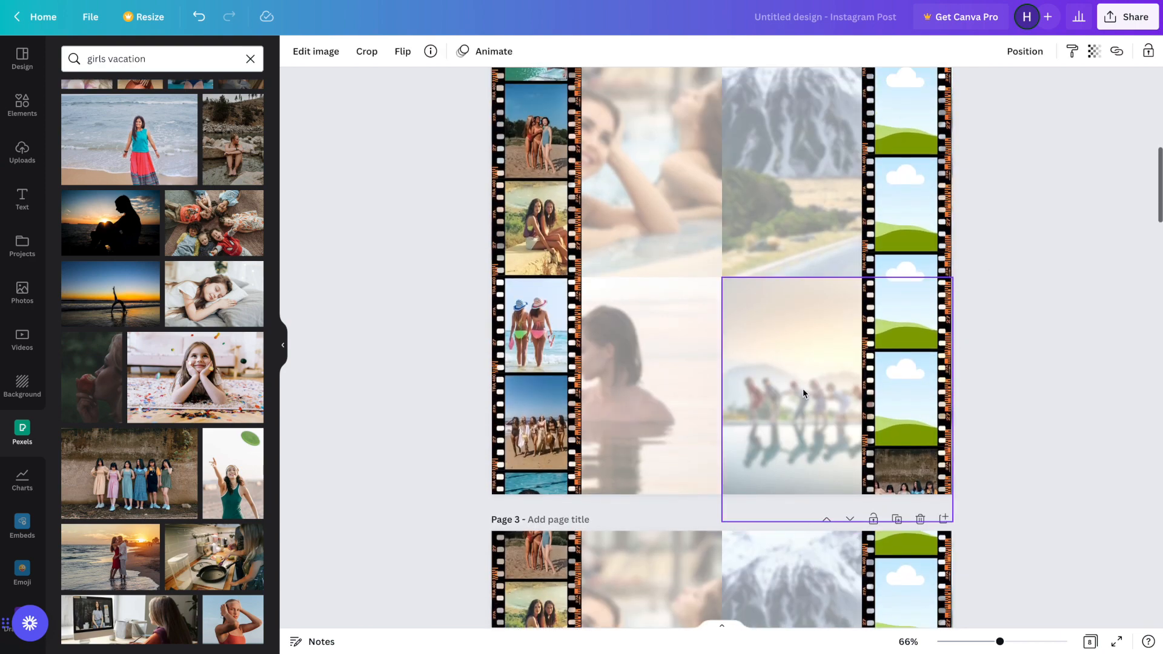
{"action": "key", "text": "super+v"}
{"action": "left_click_drag", "start_coordinate": [845, 383], "coordinate": [901, 404]}
Fill the fourth frame of page 3's right film strip with a copy of the van photo
{"action": "scroll", "coordinate": [769, 452], "scroll_direction": "down", "scroll_amount": 6}
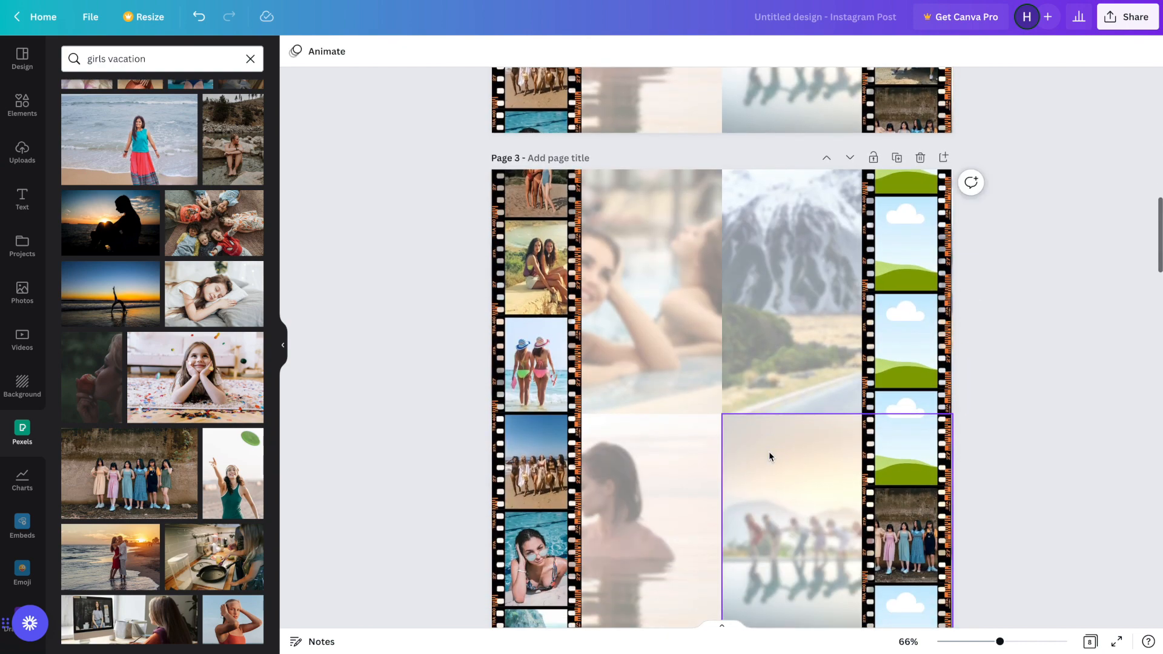
{"action": "key", "text": "super+v"}
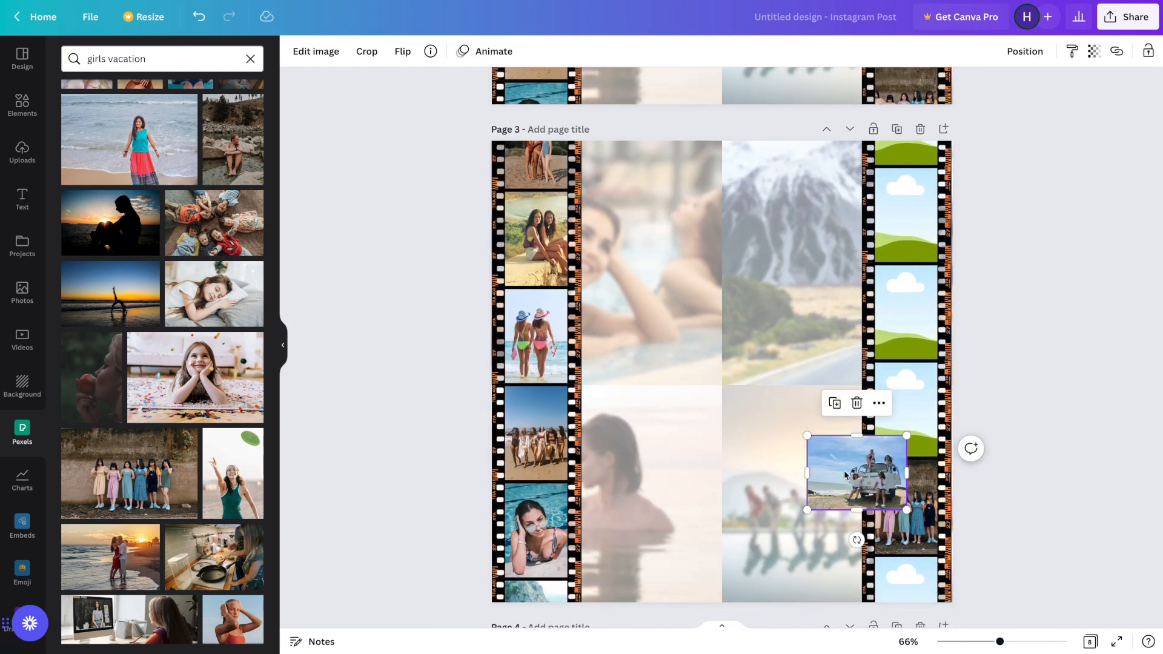
{"action": "left_click_drag", "start_coordinate": [848, 469], "coordinate": [887, 411]}
{"action": "scroll", "coordinate": [779, 497], "scroll_direction": "down", "scroll_amount": 7}
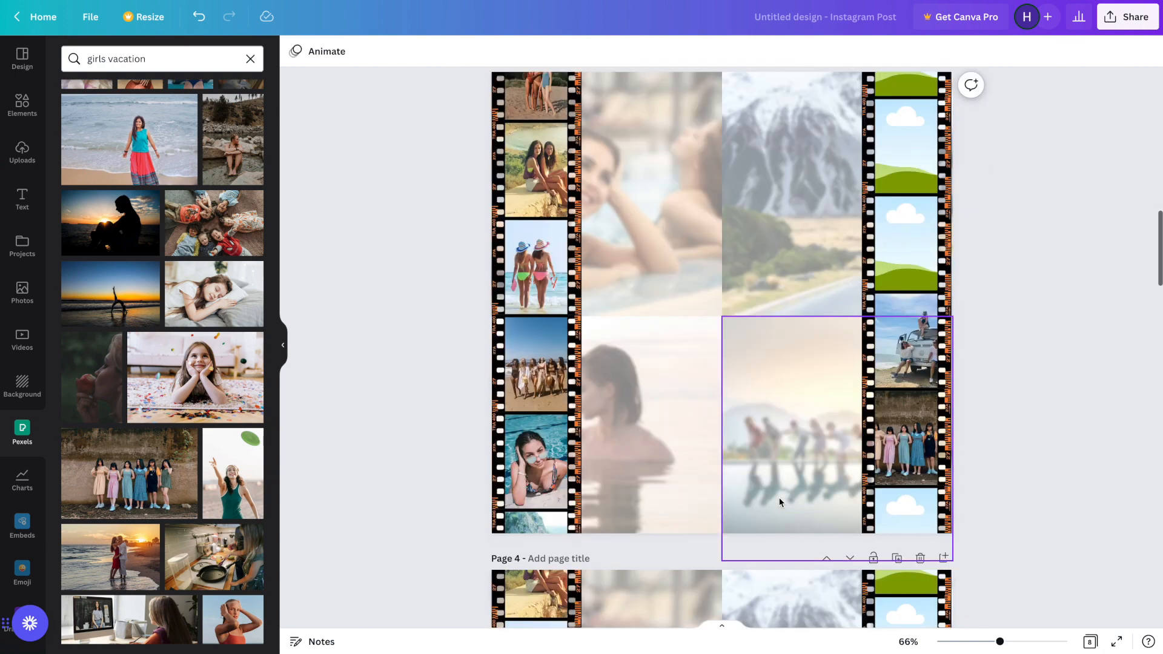
Fill the third frame of page 4's right film strip and the second frame of page 5's with copies of the van photo
{"action": "key", "text": "super+v"}
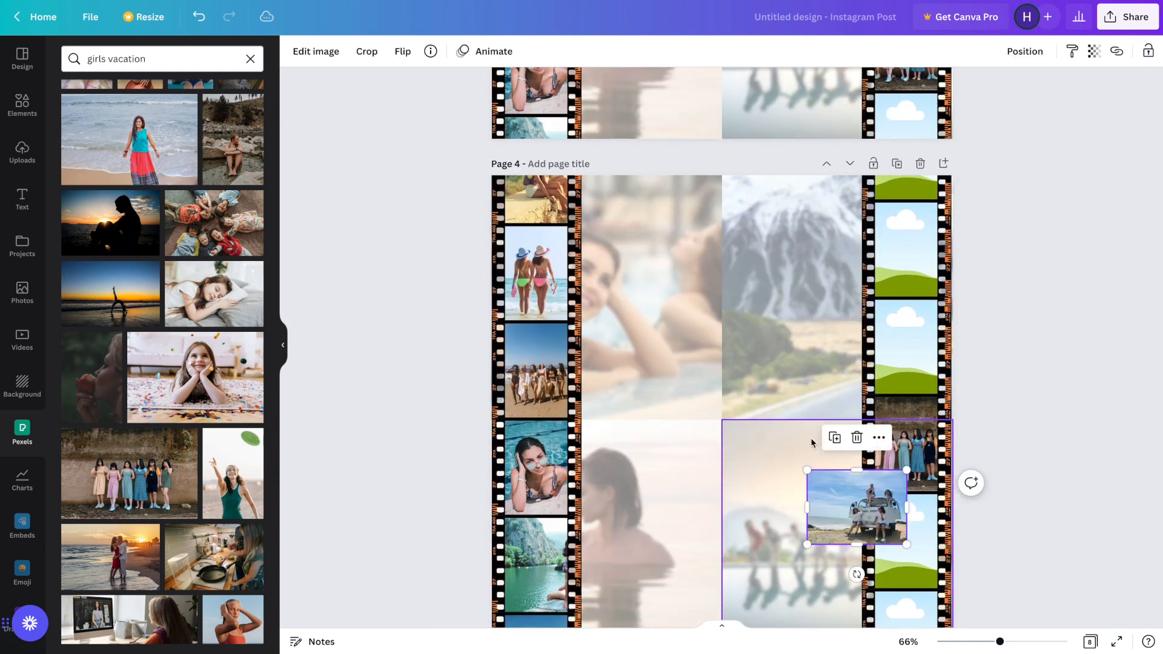
{"action": "left_click_drag", "start_coordinate": [851, 508], "coordinate": [889, 339]}
{"action": "scroll", "coordinate": [792, 494], "scroll_direction": "down", "scroll_amount": 8}
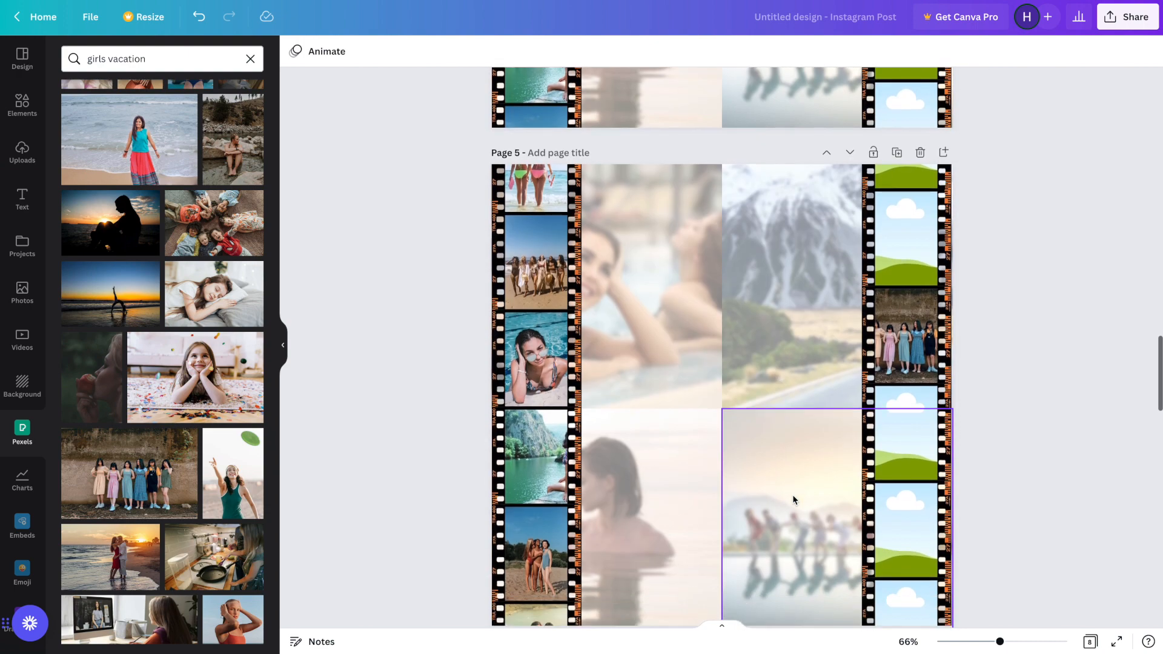
{"action": "key", "text": "super+v"}
{"action": "left_click_drag", "start_coordinate": [829, 482], "coordinate": [893, 242]}
Fill the partly visible top frame of page 6's right film strip with a copy of the van photo
{"action": "scroll", "coordinate": [784, 421], "scroll_direction": "down", "scroll_amount": 2}
{"action": "scroll", "coordinate": [784, 420], "scroll_direction": "down", "scroll_amount": 4}
{"action": "key", "text": "super+v"}
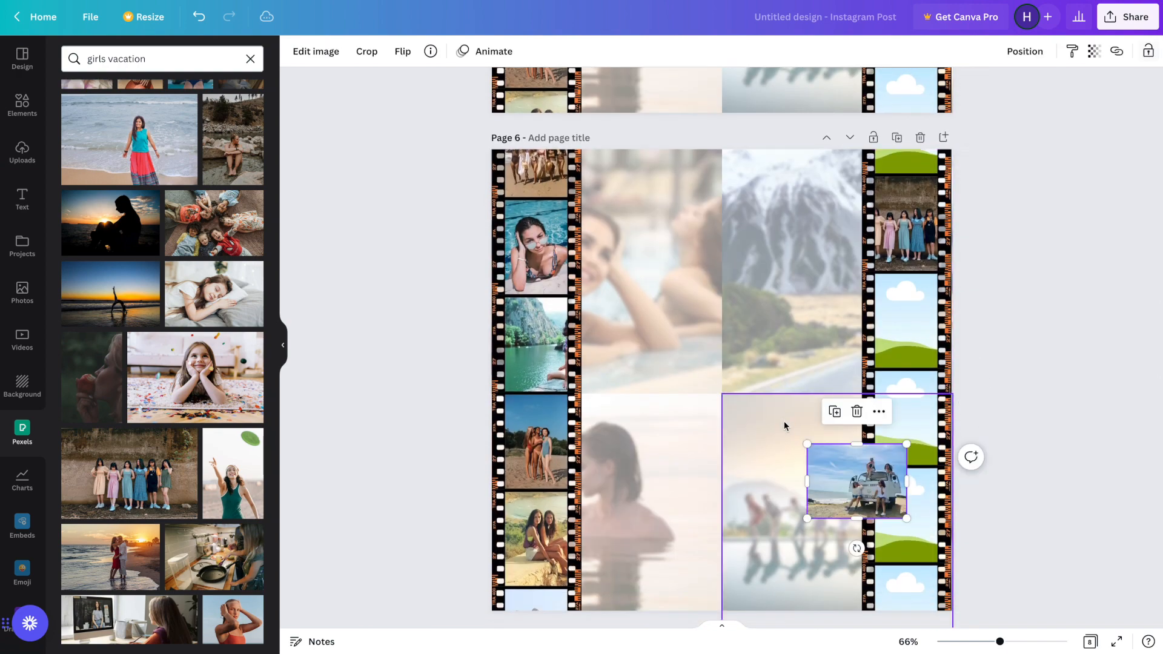
{"action": "left_click_drag", "start_coordinate": [896, 485], "coordinate": [907, 146]}
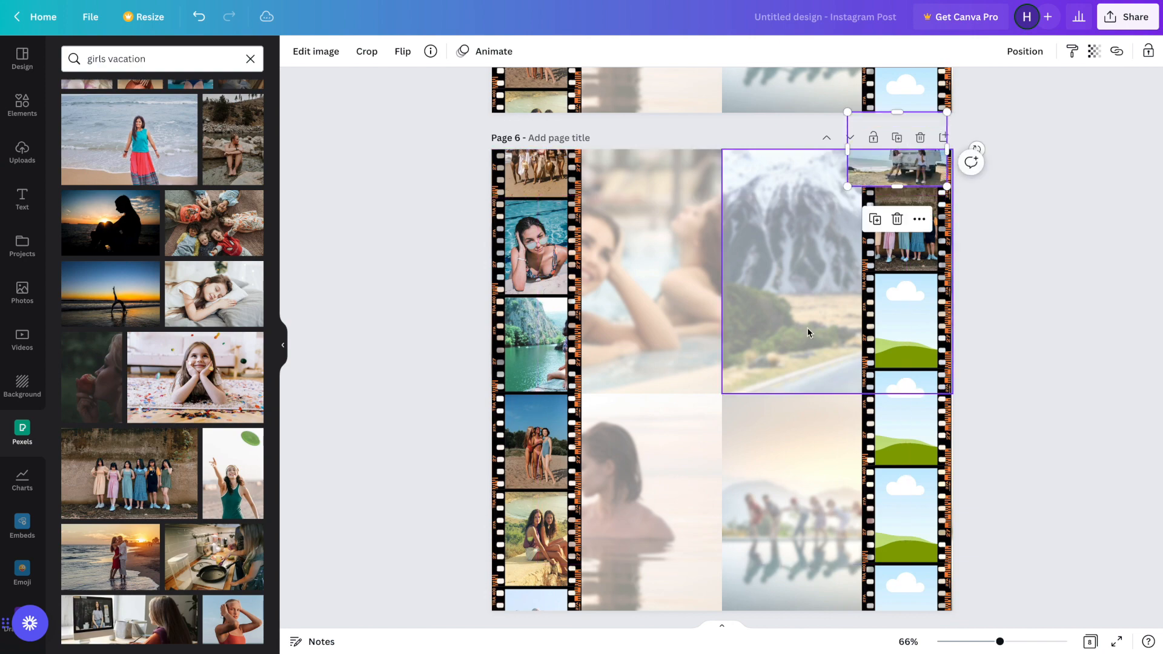
{"action": "left_click_drag", "start_coordinate": [893, 172], "coordinate": [905, 171]}
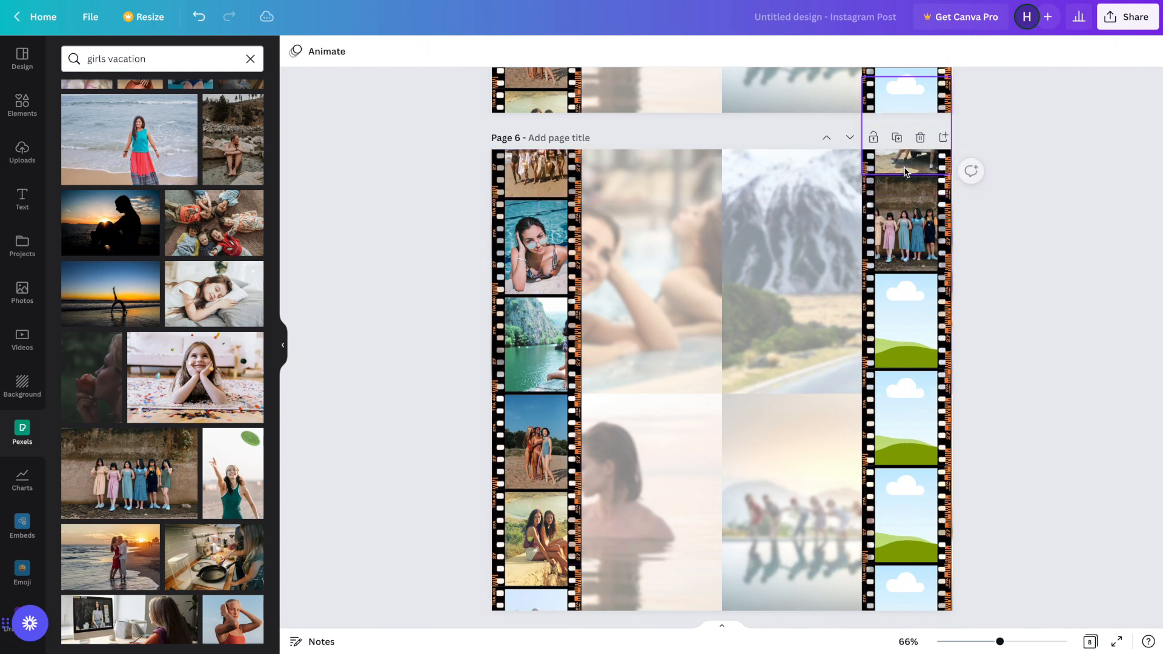
Fill the partly visible bottom frame of page 7's right film strip with a copy of the van photo
{"action": "scroll", "coordinate": [816, 398], "scroll_direction": "down", "scroll_amount": 10}
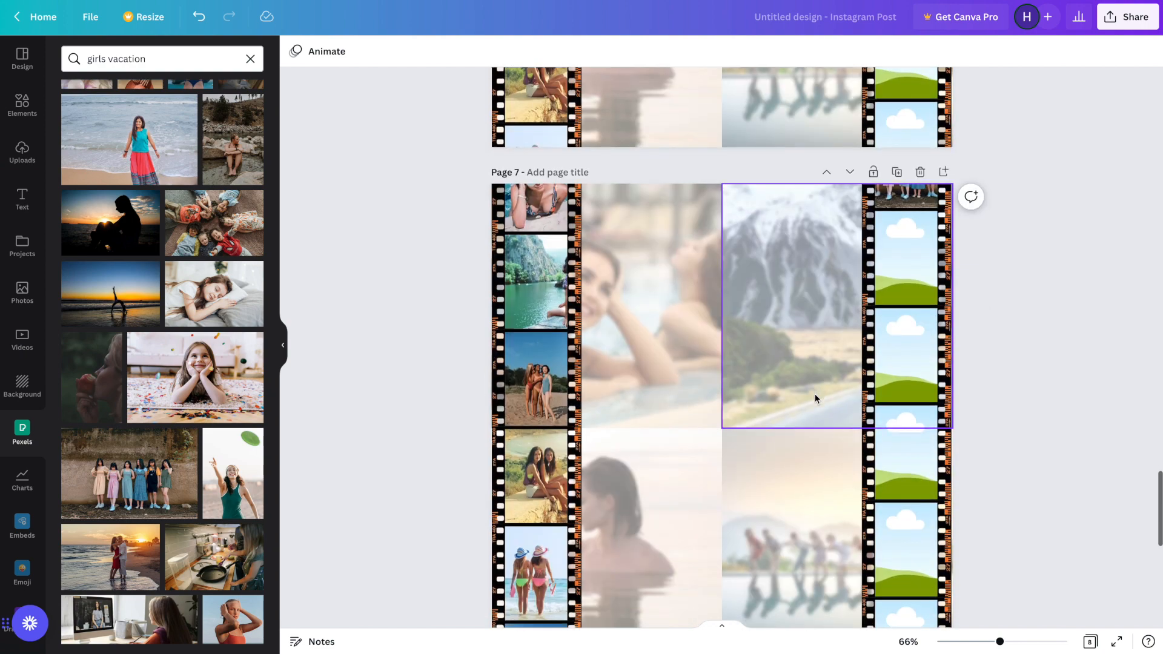
{"action": "scroll", "coordinate": [816, 395], "scroll_direction": "down", "scroll_amount": 1}
{"action": "left_click", "coordinate": [815, 395]}
{"action": "key", "text": "ctrl+v"}
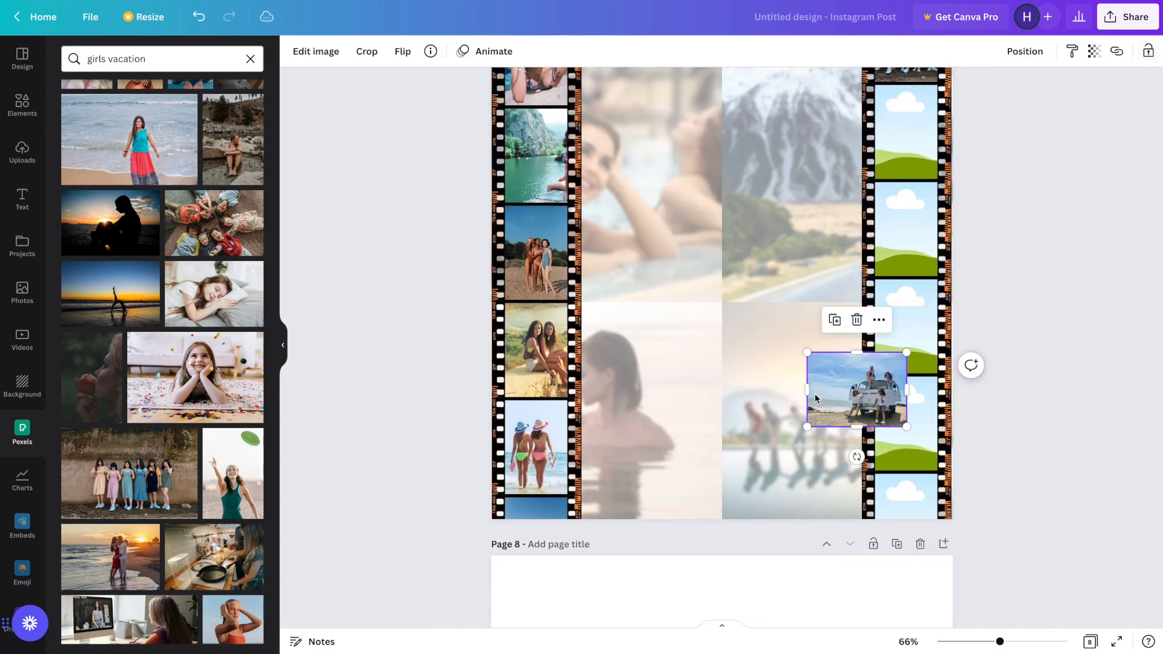
{"action": "left_click_drag", "start_coordinate": [862, 382], "coordinate": [906, 498]}
Copy the photo of four women in bikinis from page 1 into the fourth frame of page 2's right film strip
{"action": "scroll", "coordinate": [773, 468], "scroll_direction": "up", "scroll_amount": 15}
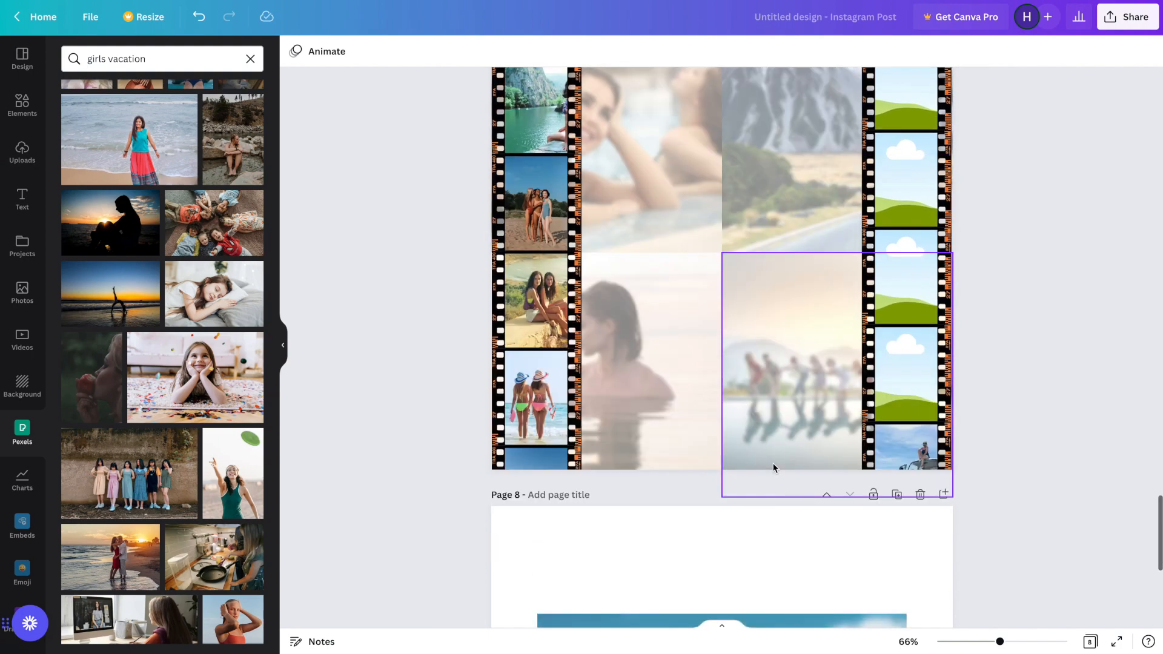
{"action": "scroll", "coordinate": [773, 467], "scroll_direction": "up", "scroll_amount": 8}
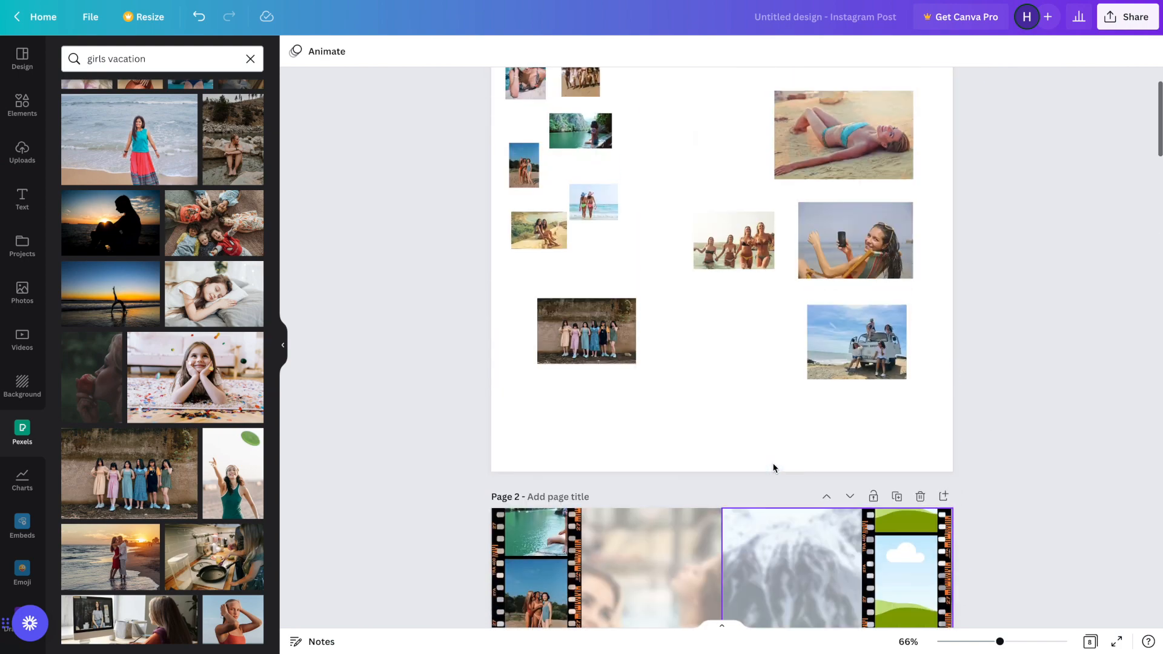
{"action": "scroll", "coordinate": [773, 467], "scroll_direction": "down", "scroll_amount": 1}
{"action": "scroll", "coordinate": [734, 323], "scroll_direction": "down", "scroll_amount": 2}
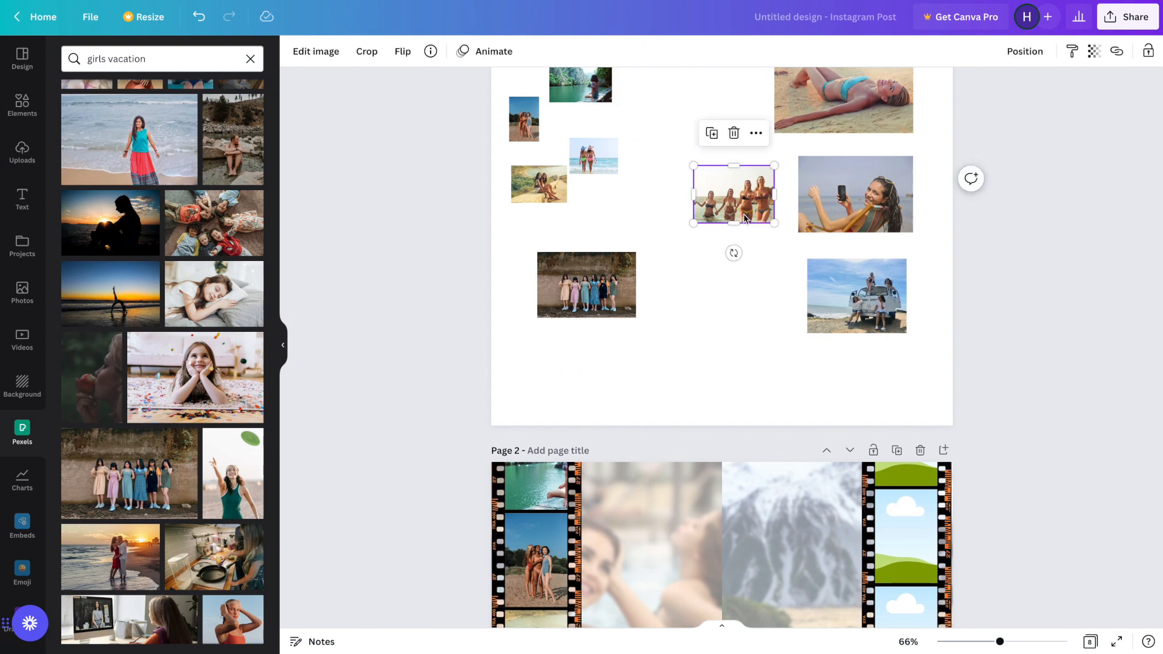
{"action": "scroll", "coordinate": [745, 218], "scroll_direction": "down", "scroll_amount": 9}
{"action": "scroll", "coordinate": [788, 254], "scroll_direction": "down", "scroll_amount": 2}
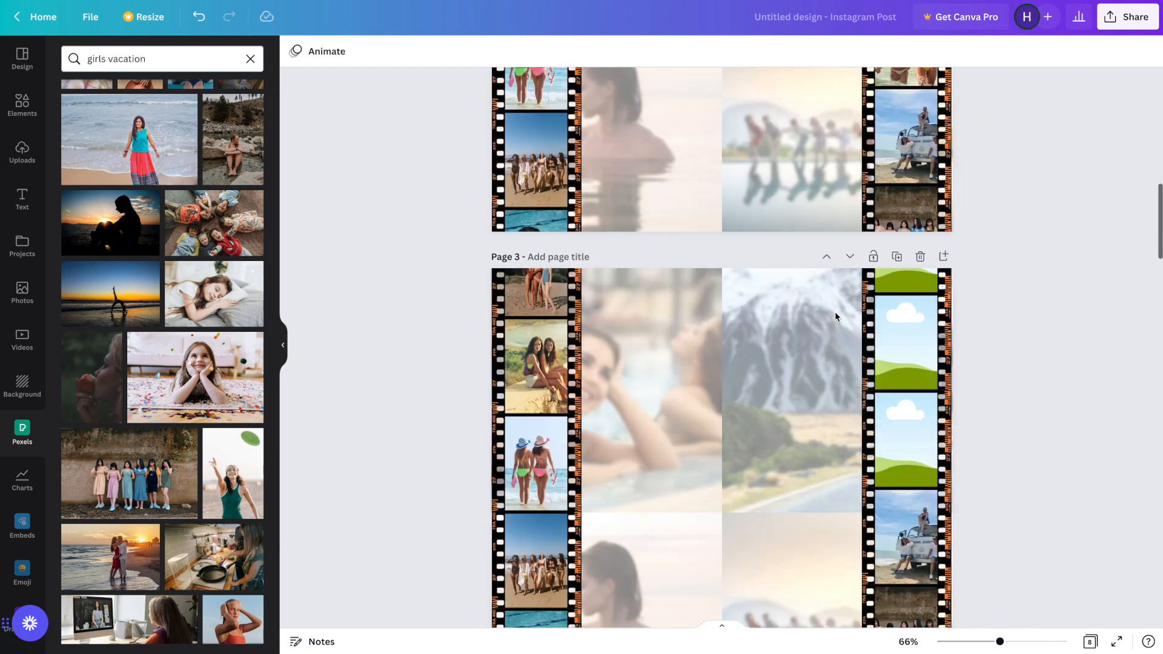
Fill one frame in each right film strip of pages 3 to 7 with a copy of the four-women bikini photo, shifted one frame per page
{"action": "scroll", "coordinate": [835, 316], "scroll_direction": "down", "scroll_amount": 15}
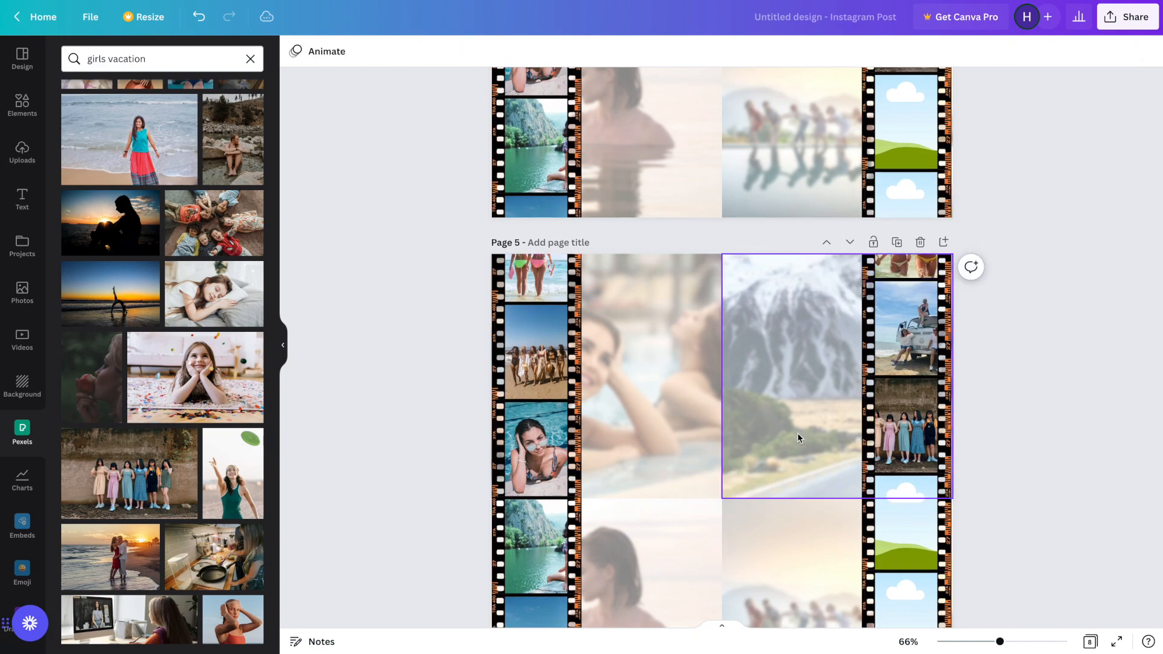
{"action": "scroll", "coordinate": [797, 438], "scroll_direction": "down", "scroll_amount": 5}
{"action": "scroll", "coordinate": [806, 495], "scroll_direction": "down", "scroll_amount": 9}
{"action": "key", "text": "super+v"}
{"action": "left_click_drag", "start_coordinate": [745, 251], "coordinate": [902, 381]}
Copy the photo of the woman sunbathing on sand from page 1 into the third frame of page 2's right film strip
{"action": "scroll", "coordinate": [815, 418], "scroll_direction": "up", "scroll_amount": 20}
{"action": "left_click", "coordinate": [853, 244]}
{"action": "scroll", "coordinate": [848, 243], "scroll_direction": "down", "scroll_amount": 8}
{"action": "key", "text": "super+v"}
{"action": "left_click_drag", "start_coordinate": [827, 229], "coordinate": [902, 275]}
Fill the second frame of page 3's right strip and the top frame of page 4's with copies of the sunbathing photo
{"action": "scroll", "coordinate": [788, 388], "scroll_direction": "down", "scroll_amount": 5}
{"action": "key", "text": "super+v"}
{"action": "scroll", "coordinate": [805, 446], "scroll_direction": "down", "scroll_amount": 8}
{"action": "left_click_drag", "start_coordinate": [829, 378], "coordinate": [896, 204]}
{"action": "key", "text": "super+v"}
{"action": "left_click_drag", "start_coordinate": [922, 255], "coordinate": [913, 257]}
Place shifted copies of the sunbathing photo in the right film strips of pages 5, 6 and 7
{"action": "scroll", "coordinate": [825, 402], "scroll_direction": "down", "scroll_amount": 12}
{"action": "key", "text": "super+v"}
{"action": "left_click_drag", "start_coordinate": [827, 394], "coordinate": [908, 424]}
{"action": "scroll", "coordinate": [788, 473], "scroll_direction": "down", "scroll_amount": 7}
{"action": "scroll", "coordinate": [779, 462], "scroll_direction": "down", "scroll_amount": 8}
{"action": "key", "text": "super+v"}
{"action": "left_click_drag", "start_coordinate": [842, 258], "coordinate": [882, 192]}
Copy page 1's photo of the woman holding a phone into the second frame of page 2's right strip and the top frame of page 3's
{"action": "scroll", "coordinate": [785, 372], "scroll_direction": "up", "scroll_amount": 20}
{"action": "left_click", "coordinate": [851, 224]}
{"action": "scroll", "coordinate": [779, 431], "scroll_direction": "down", "scroll_amount": 6}
{"action": "key", "text": "super+v"}
{"action": "scroll", "coordinate": [882, 192], "scroll_direction": "down", "scroll_amount": 6}
{"action": "key", "text": "super+v"}
{"action": "left_click_drag", "start_coordinate": [882, 483], "coordinate": [876, 507]}
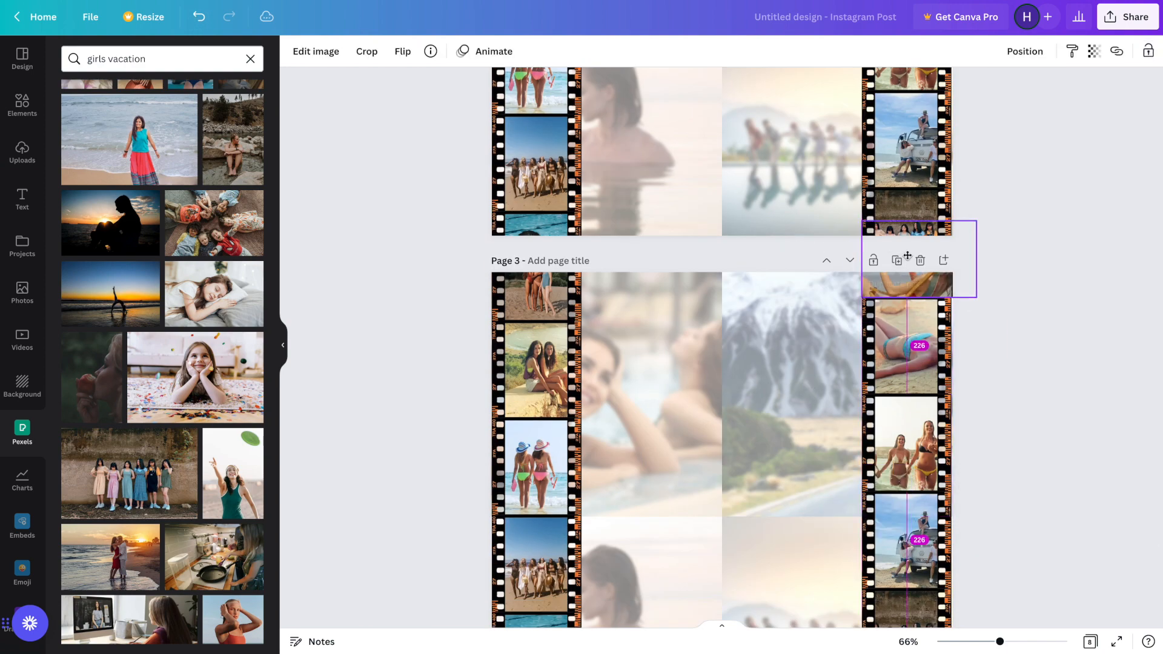
{"action": "left_click_drag", "start_coordinate": [907, 259], "coordinate": [909, 262]}
Place shifted copies of the woman-with-phone photo in the right film strips of pages 4 to 7
{"action": "scroll", "coordinate": [820, 460], "scroll_direction": "down", "scroll_amount": 12}
{"action": "key", "text": "super+v"}
{"action": "left_click_drag", "start_coordinate": [848, 222], "coordinate": [888, 468]}
{"action": "scroll", "coordinate": [836, 358], "scroll_direction": "down", "scroll_amount": 8}
{"action": "key", "text": "super+v"}
{"action": "scroll", "coordinate": [806, 391], "scroll_direction": "down", "scroll_amount": 6}
{"action": "left_click_drag", "start_coordinate": [848, 237], "coordinate": [908, 307]}
{"action": "key", "text": "super+v"}
{"action": "scroll", "coordinate": [794, 364], "scroll_direction": "down", "scroll_amount": 8}
{"action": "key", "text": "super+v"}
Insert the Pexels photo of women in sun hats and place it in the partly visible top frame of page 2's right strip
{"action": "scroll", "coordinate": [826, 404], "scroll_direction": "up", "scroll_amount": 20}
{"action": "scroll", "coordinate": [205, 362], "scroll_direction": "down", "scroll_amount": 10}
{"action": "left_click", "coordinate": [214, 354]}
{"action": "left_click_drag", "start_coordinate": [779, 398], "coordinate": [893, 97]}
Fill the remaining empty right-strip frames on the pages after page 2 with shifted copies of the sun-hat women photo
{"action": "scroll", "coordinate": [825, 418], "scroll_direction": "down", "scroll_amount": 11}
{"action": "key", "text": "super+v"}
{"action": "left_click_drag", "start_coordinate": [734, 234], "coordinate": [906, 489]}
{"action": "scroll", "coordinate": [766, 477], "scroll_direction": "down", "scroll_amount": 9}
{"action": "key", "text": "super+v"}
{"action": "left_click_drag", "start_coordinate": [743, 266], "coordinate": [913, 396]}
{"action": "scroll", "coordinate": [848, 397], "scroll_direction": "down", "scroll_amount": 7}
{"action": "key", "text": "super+v"}
{"action": "left_click_drag", "start_coordinate": [784, 339], "coordinate": [906, 372]}
{"action": "scroll", "coordinate": [810, 449], "scroll_direction": "down", "scroll_amount": 7}
{"action": "key", "text": "super+v"}
{"action": "left_click_drag", "start_coordinate": [810, 442], "coordinate": [906, 336]}
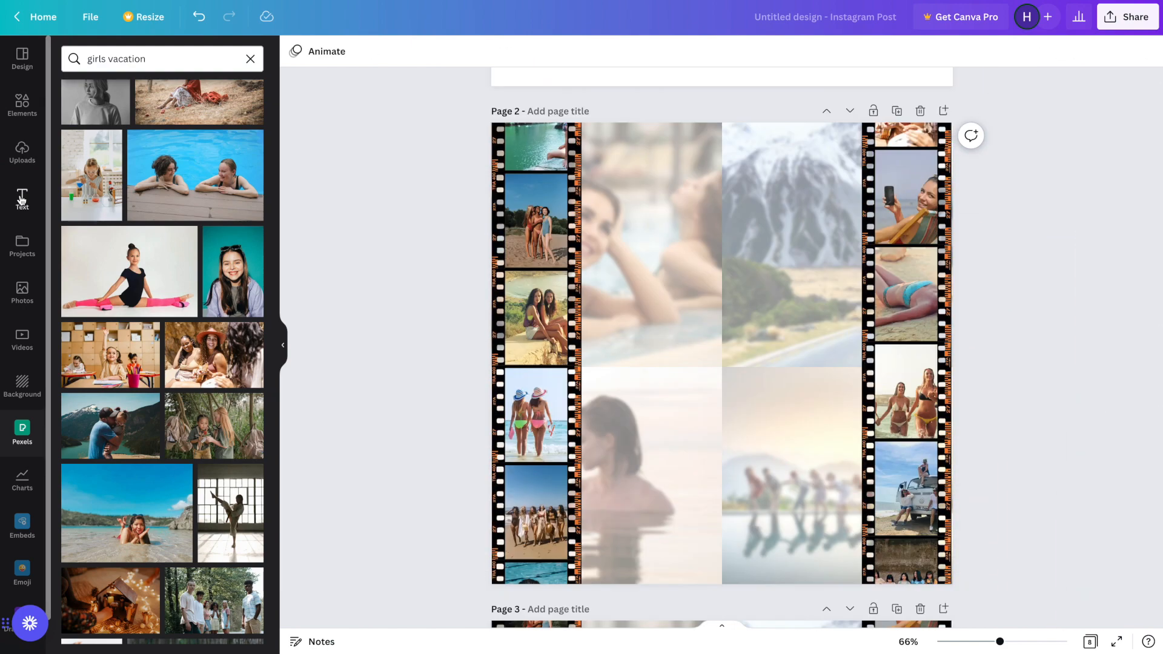
Add a heading reading "Vacation" to page 2
{"action": "left_click", "coordinate": [21, 196]}
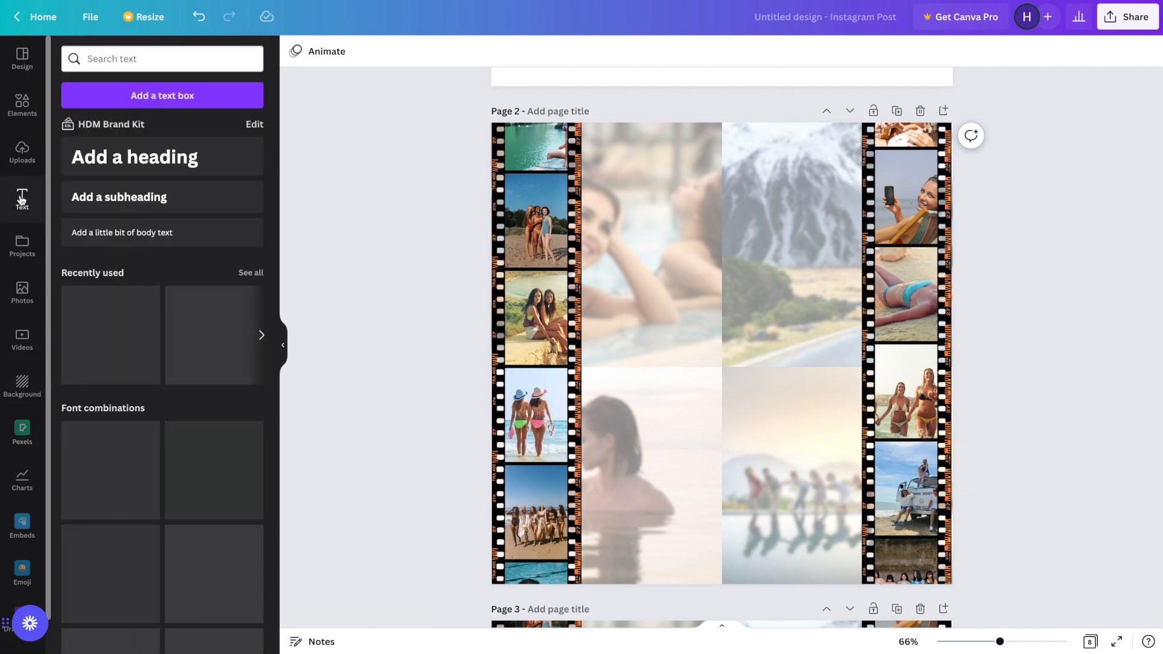
{"action": "left_click", "coordinate": [171, 163]}
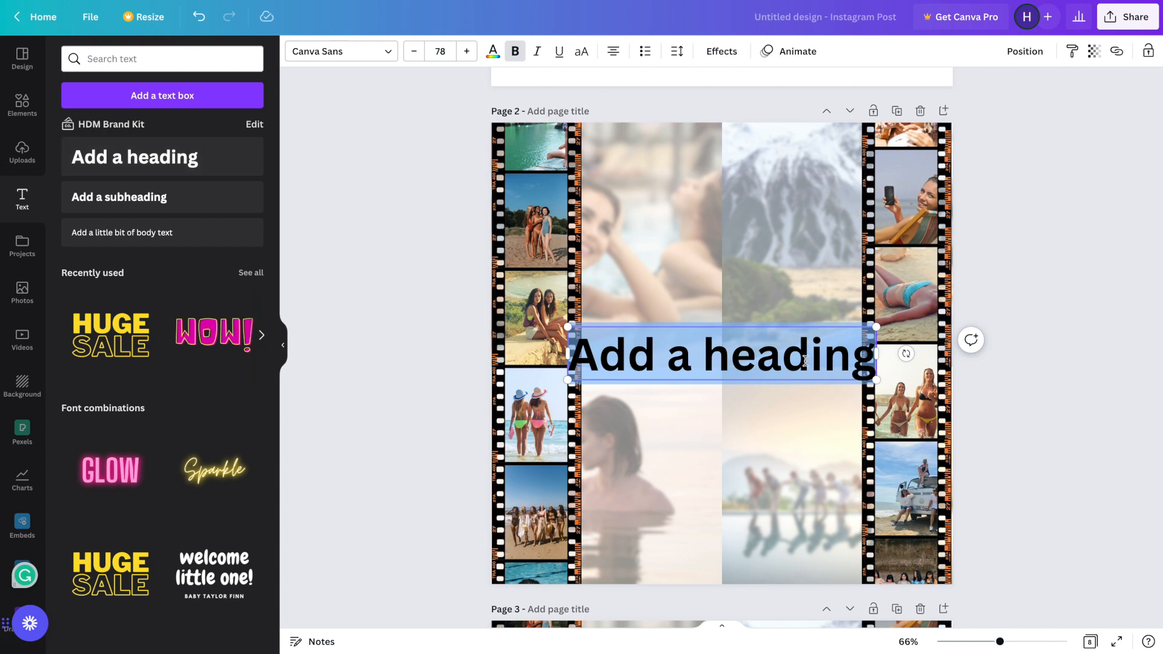
{"action": "type", "text": "V"}
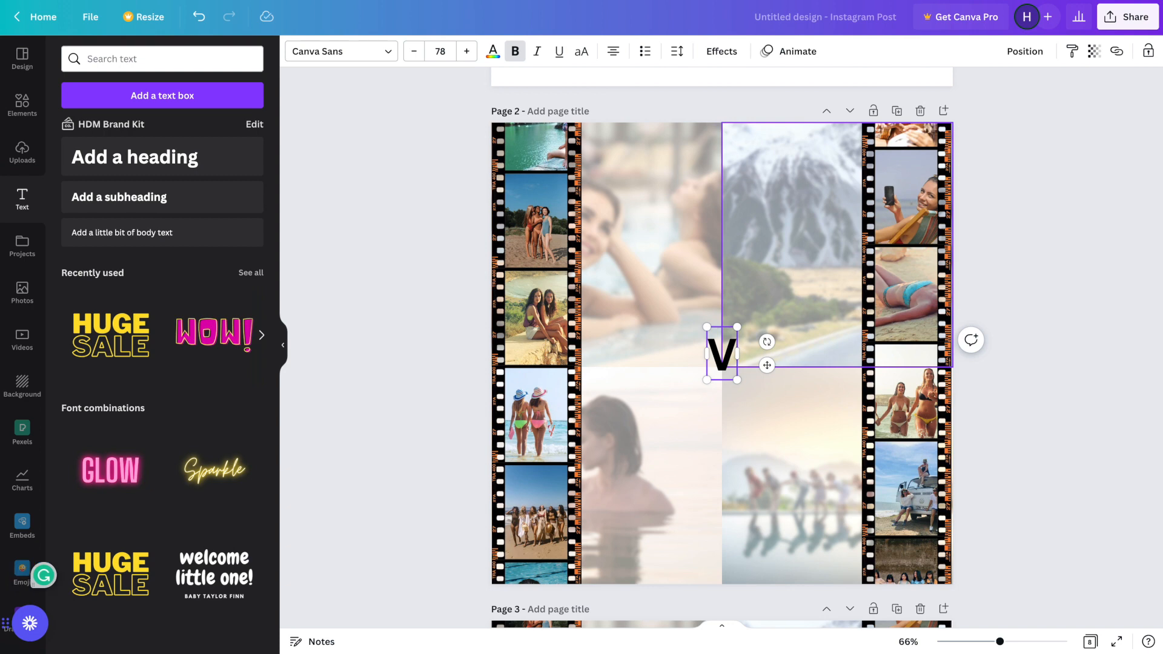
{"action": "type", "text": "ai"}
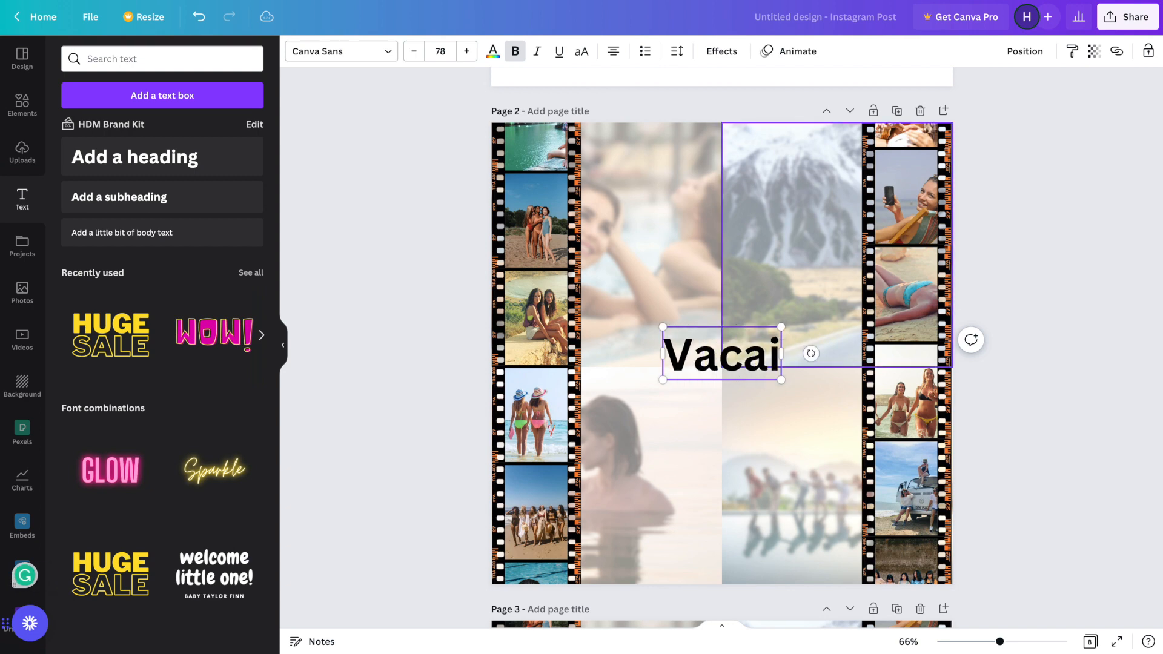
{"action": "key", "text": "BackSpace"}
{"action": "type", "text": "tion"}
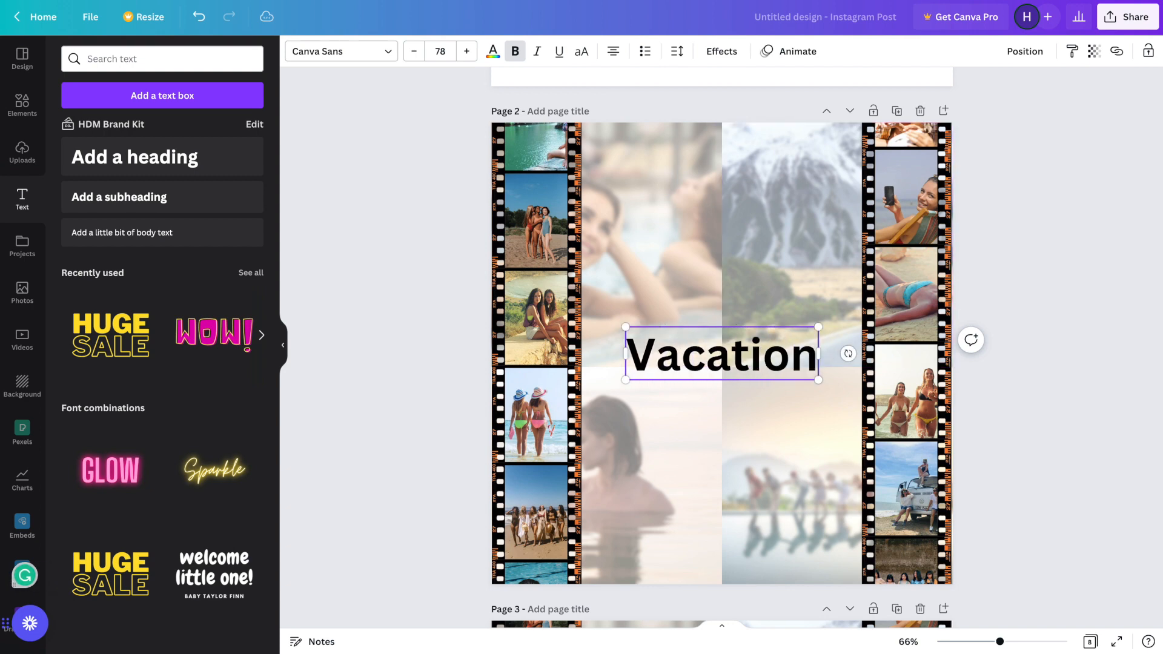
Move the Vacation heading into the page's upper half and enlarge it to font size 104, centred between the film strips
{"action": "left_click_drag", "start_coordinate": [765, 323], "coordinate": [767, 222]}
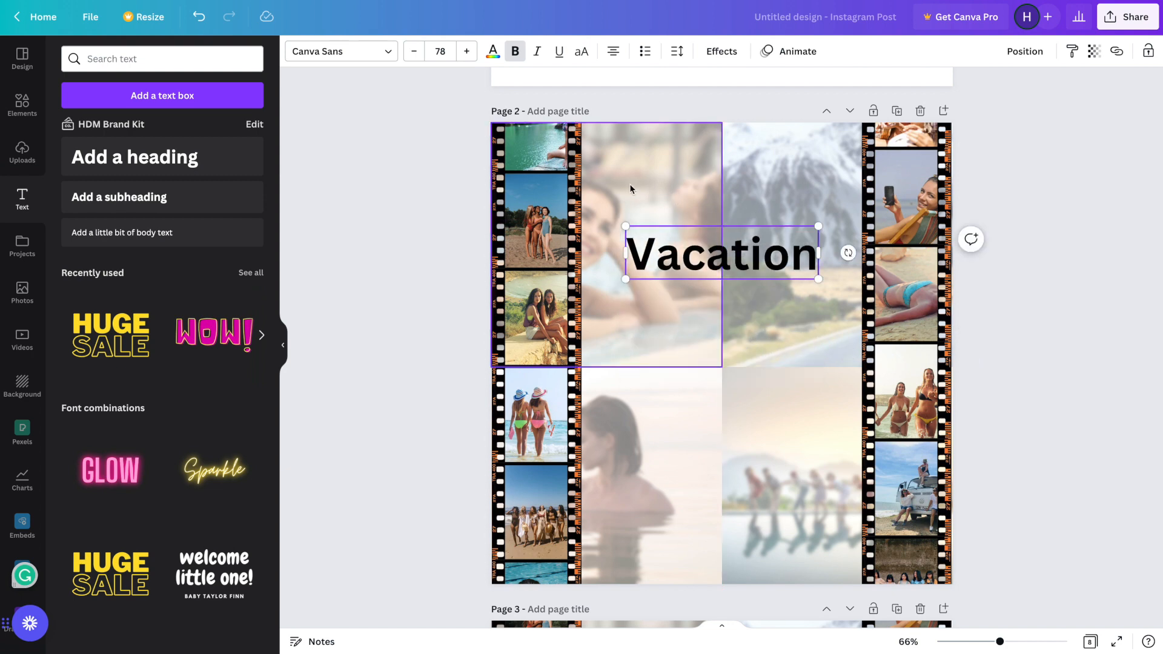
{"action": "left_click_drag", "start_coordinate": [621, 224], "coordinate": [585, 214]}
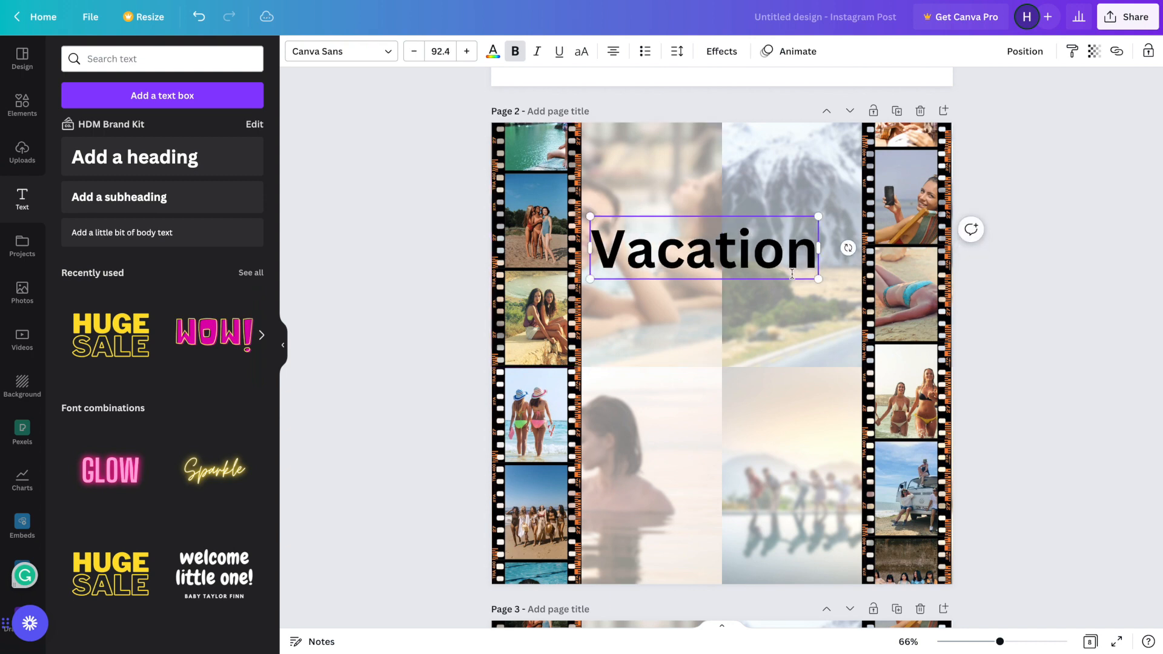
{"action": "left_click_drag", "start_coordinate": [820, 278], "coordinate": [846, 287]}
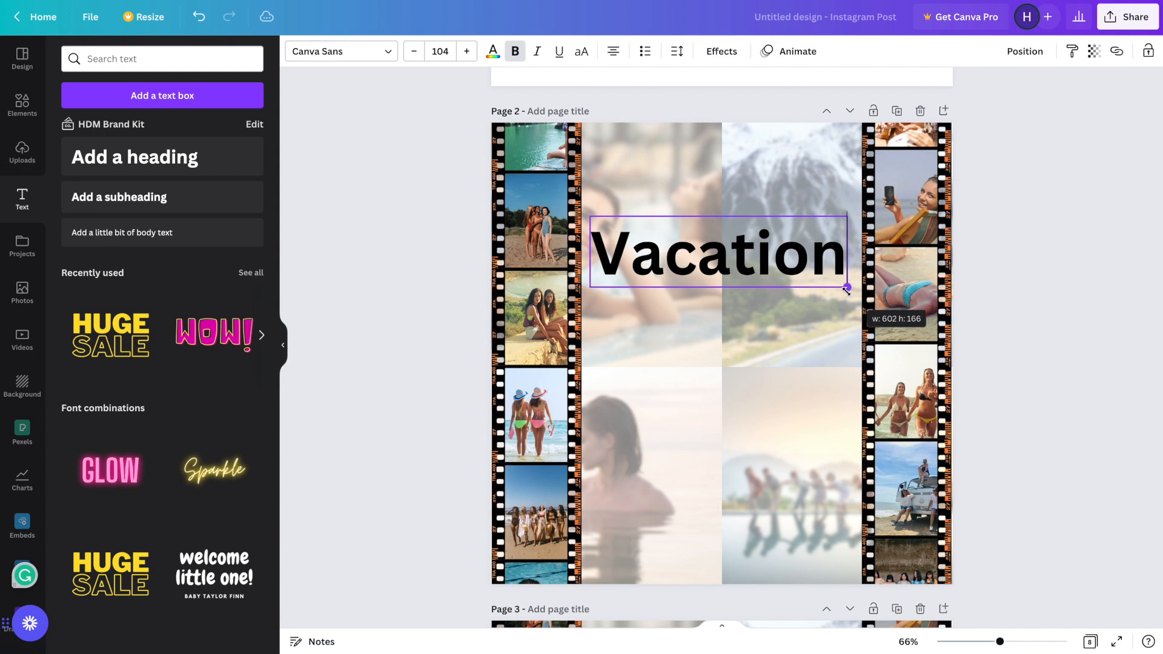
{"action": "left_click_drag", "start_coordinate": [701, 214], "coordinate": [707, 214]}
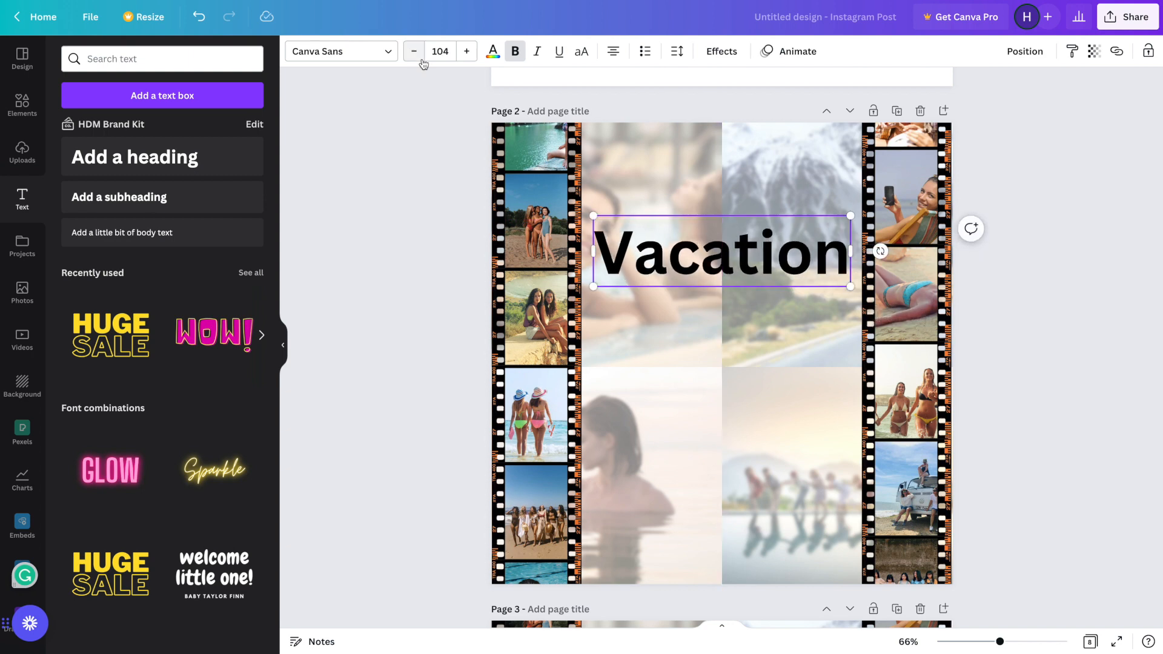
Set the Vacation heading's font to Klemer Display, searching the fonts for "kl" after trying Sports World
{"action": "left_click", "coordinate": [360, 52]}
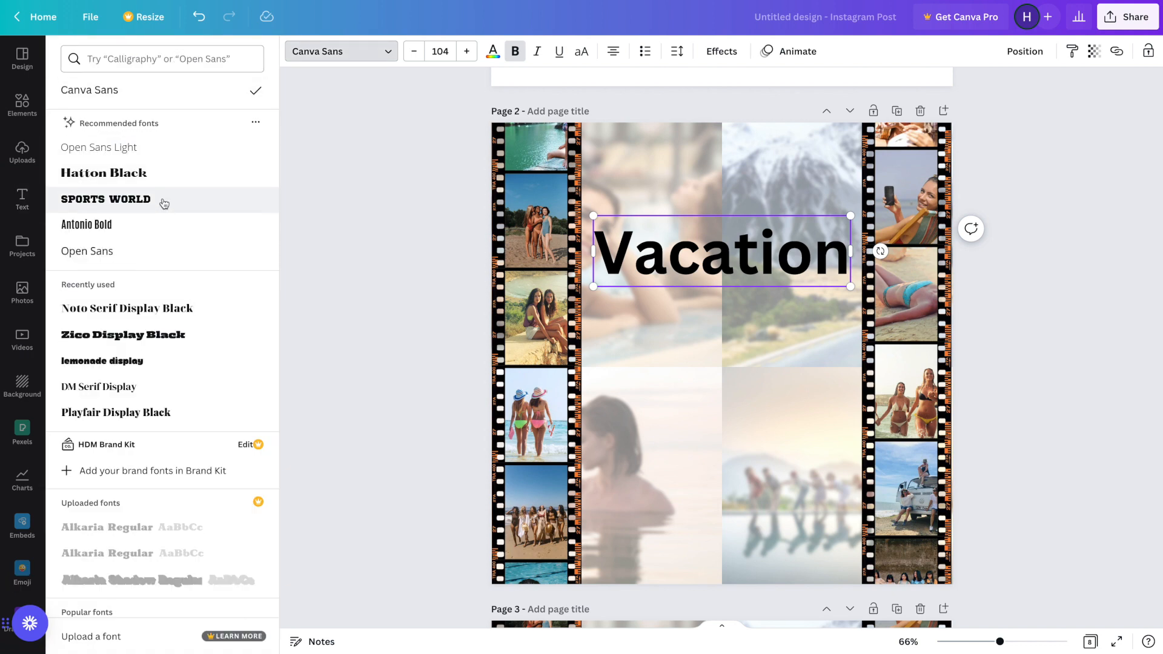
{"action": "left_click", "coordinate": [164, 203]}
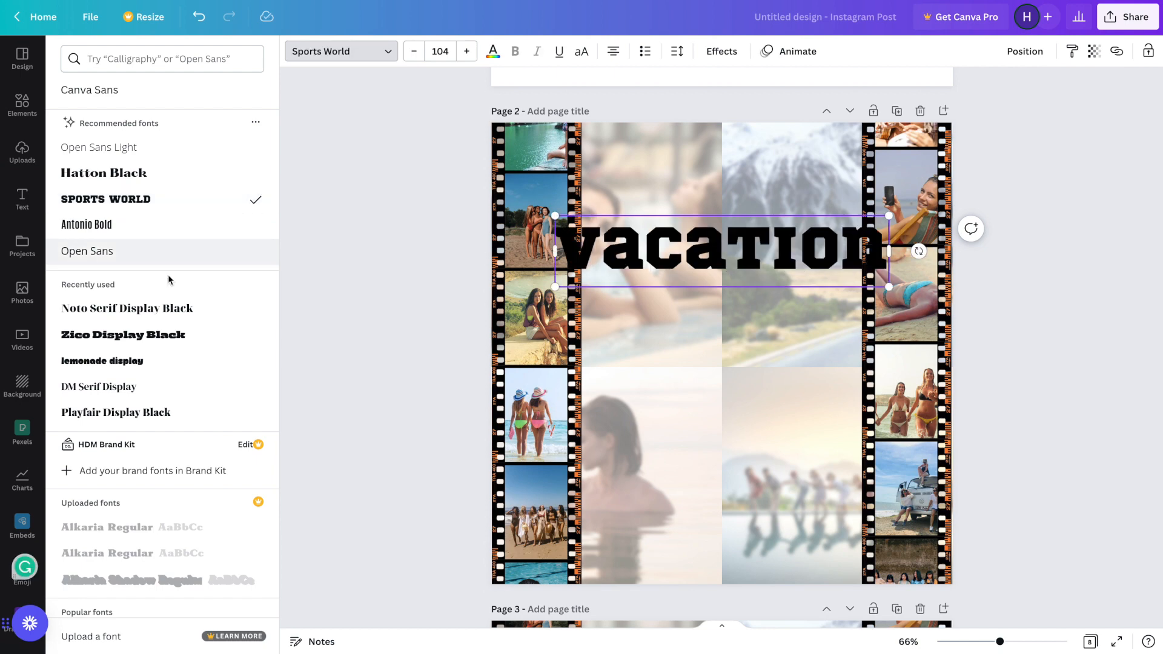
{"action": "scroll", "coordinate": [169, 284], "scroll_direction": "down", "scroll_amount": 7}
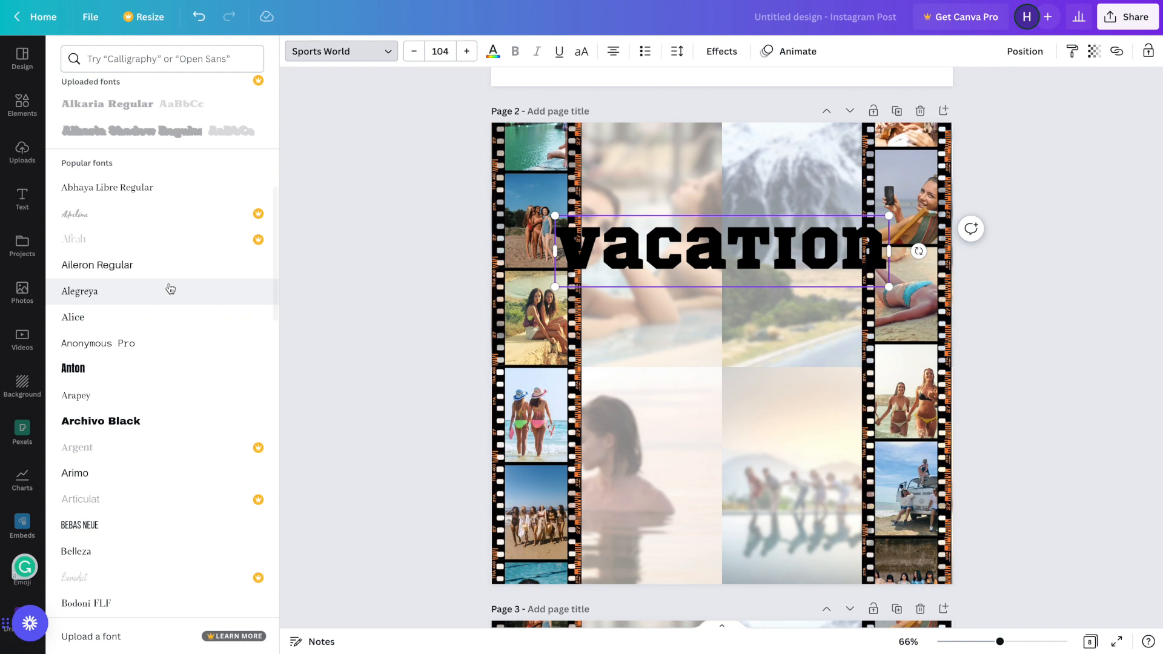
{"action": "left_click", "coordinate": [177, 55]}
{"action": "type", "text": "kl"}
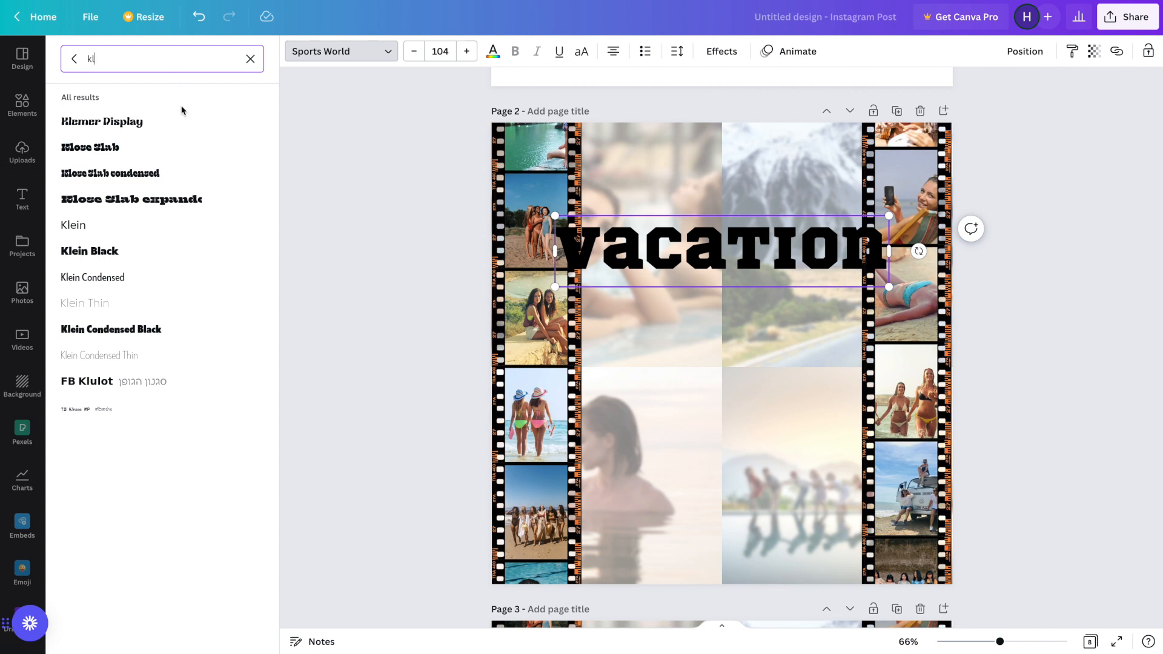
{"action": "left_click", "coordinate": [181, 121]}
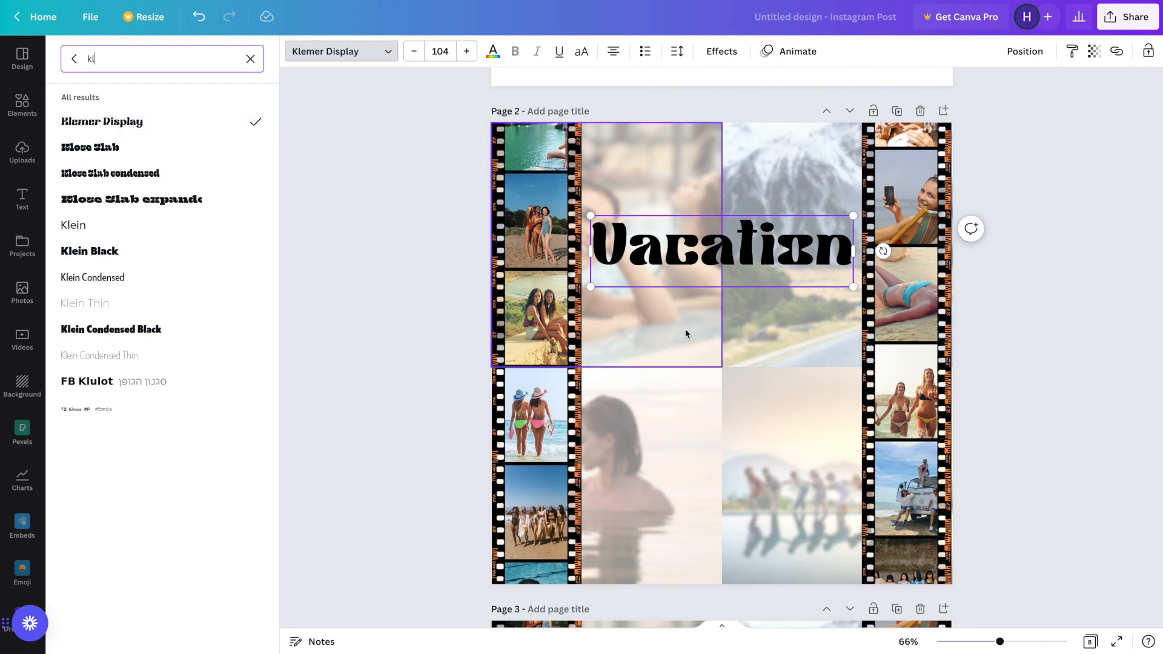
Apply the Splice text effect to the Vacation heading with white as its colour, thickness 62 and offset 0
{"action": "left_click", "coordinate": [492, 51]}
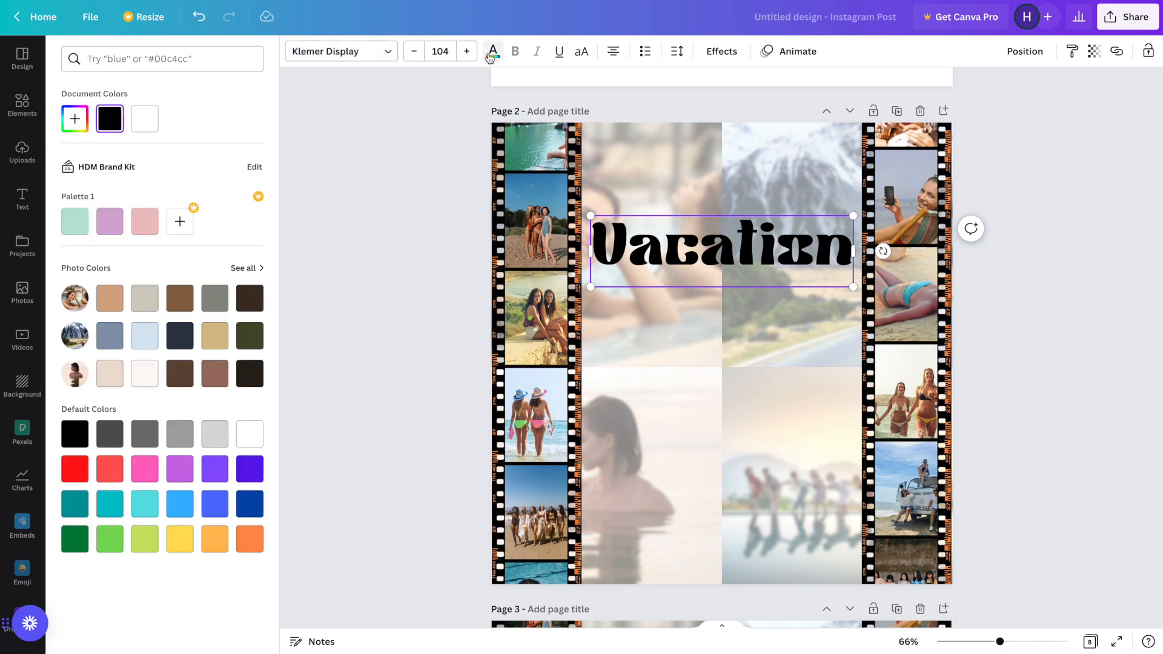
{"action": "left_click", "coordinate": [726, 52]}
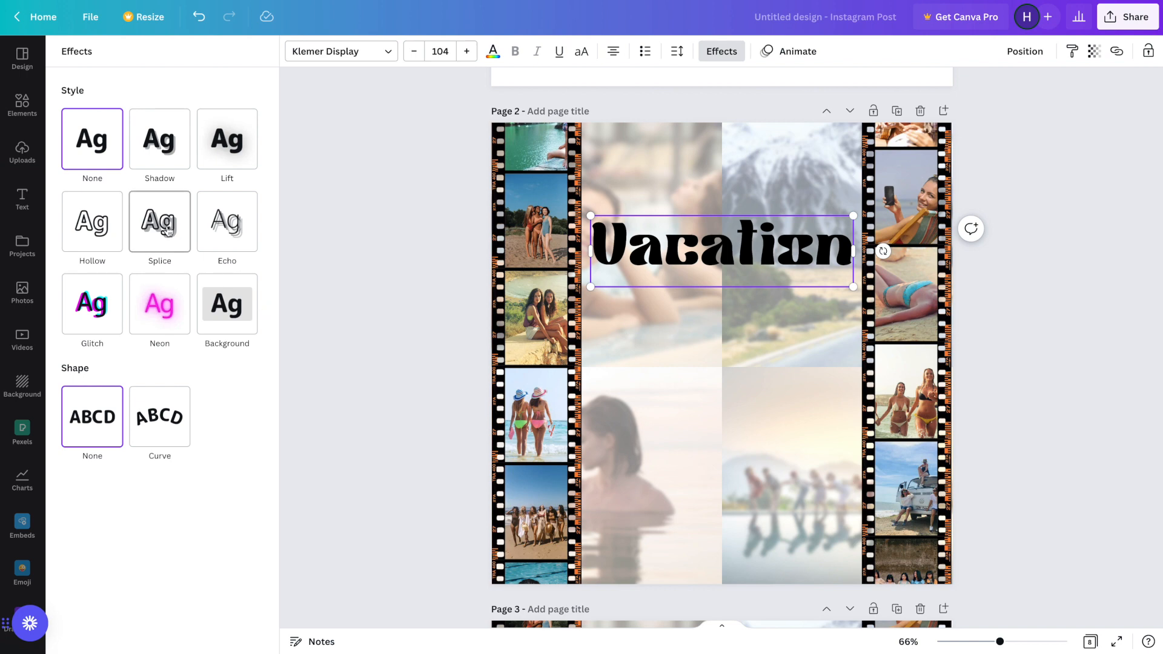
{"action": "left_click", "coordinate": [168, 230]}
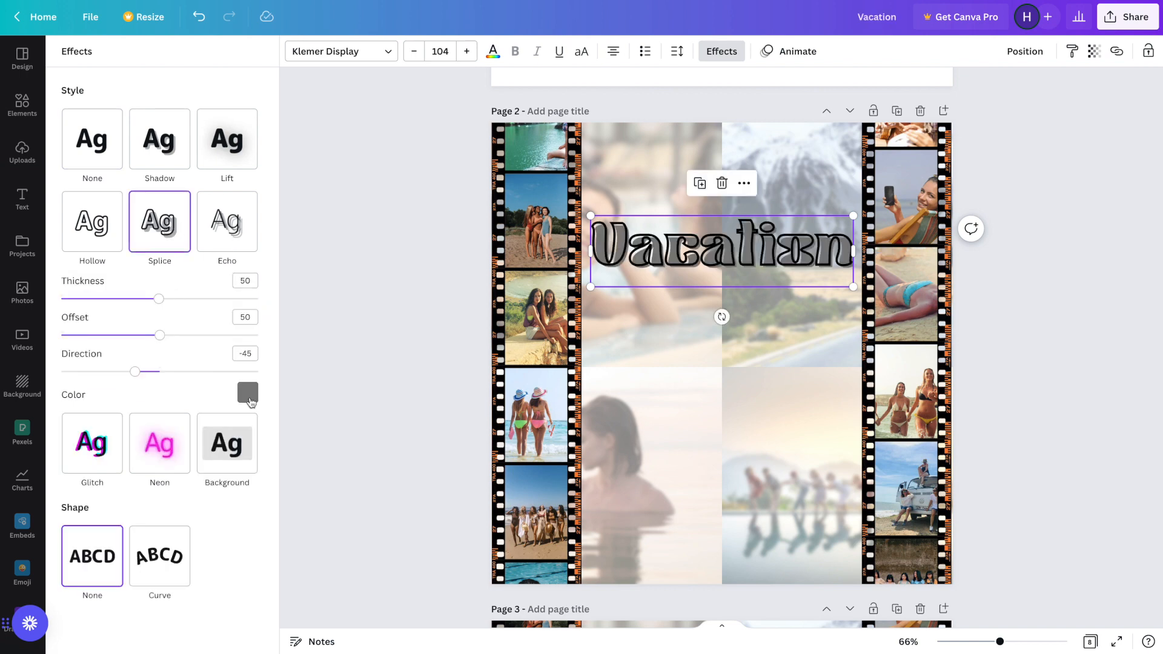
{"action": "left_click", "coordinate": [250, 400]}
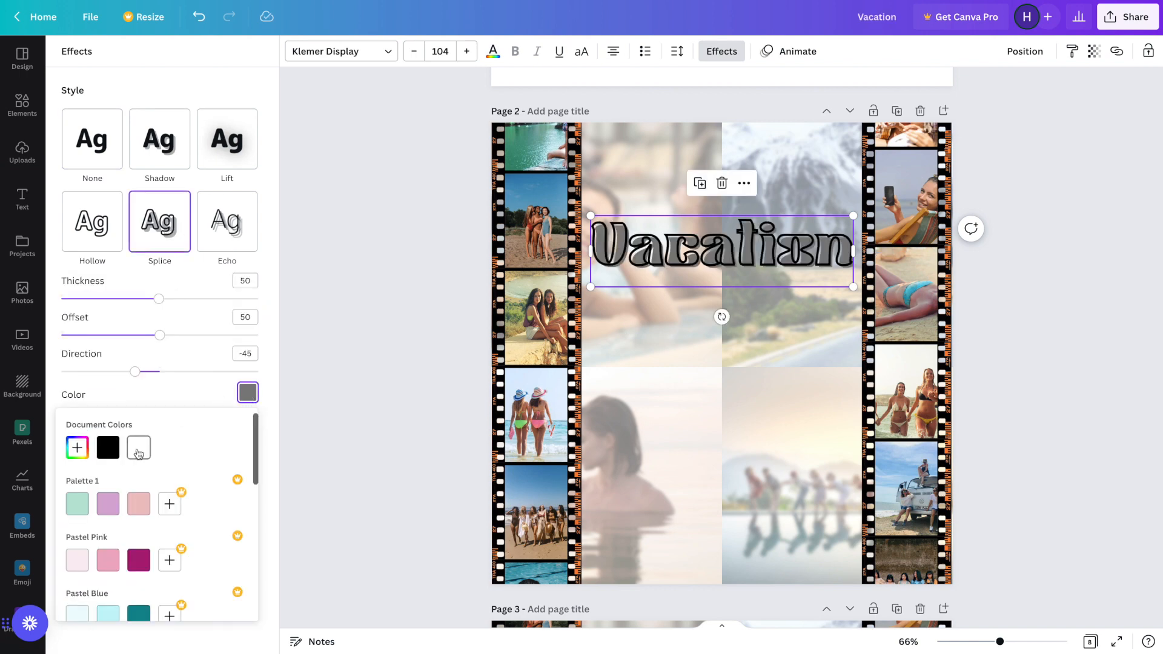
{"action": "left_click", "coordinate": [138, 451]}
{"action": "left_click_drag", "start_coordinate": [160, 301], "coordinate": [55, 332]}
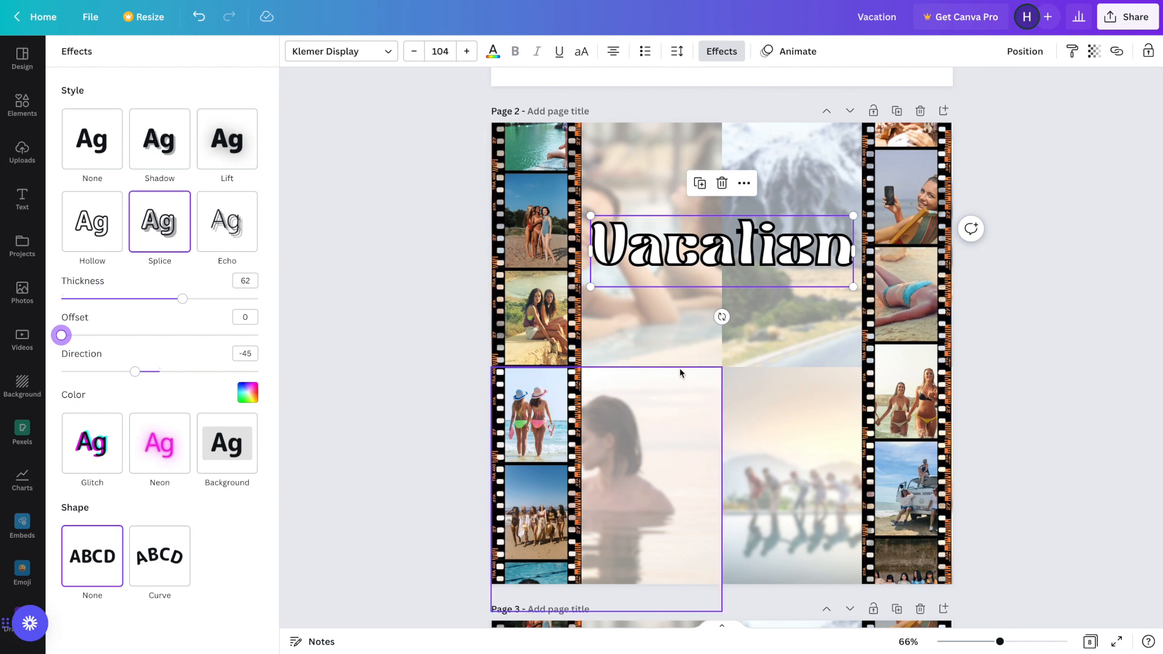
{"action": "key", "text": "Escape"}
Duplicate the Vacation heading below the original, change the copy's text to "With Friends", and move the Vacation heading slightly down
{"action": "left_click", "coordinate": [737, 240]}
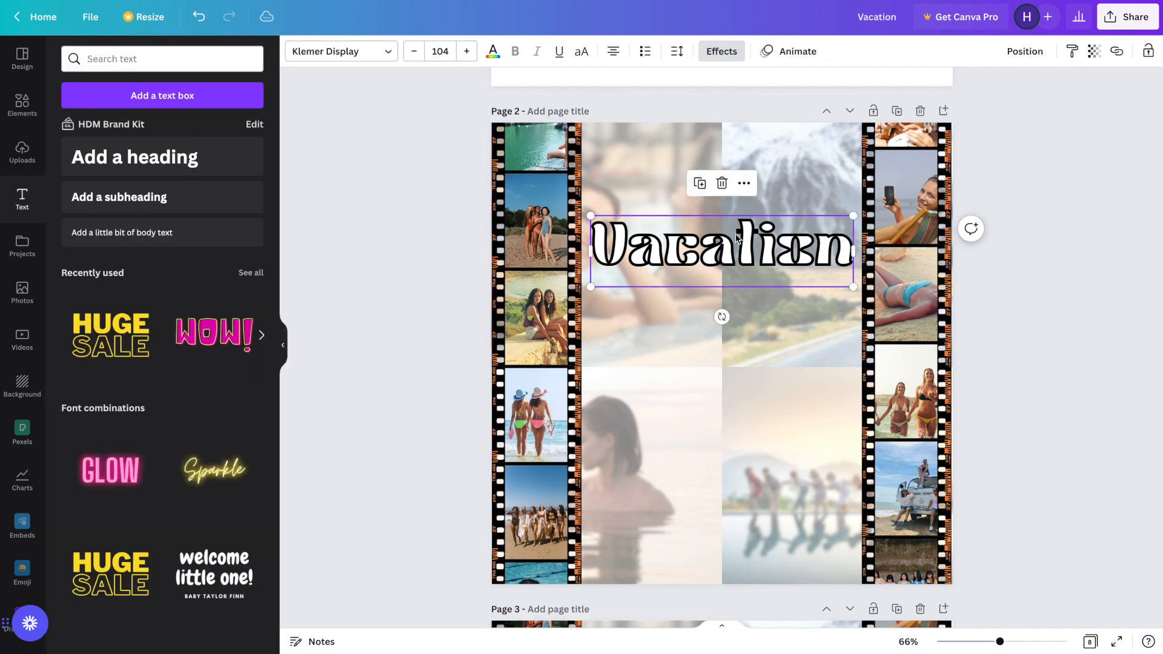
{"action": "key", "text": "ctrl+d"}
{"action": "left_click_drag", "start_coordinate": [737, 239], "coordinate": [776, 340]}
{"action": "double_click", "coordinate": [776, 340]}
{"action": "type", "text": "With Friends"}
{"action": "left_click_drag", "start_coordinate": [736, 242], "coordinate": [737, 259]}
Split the "With Friends" text into two separate headings, "With" and "Friends", stacked beneath the Vacation heading
{"action": "left_click", "coordinate": [676, 357]}
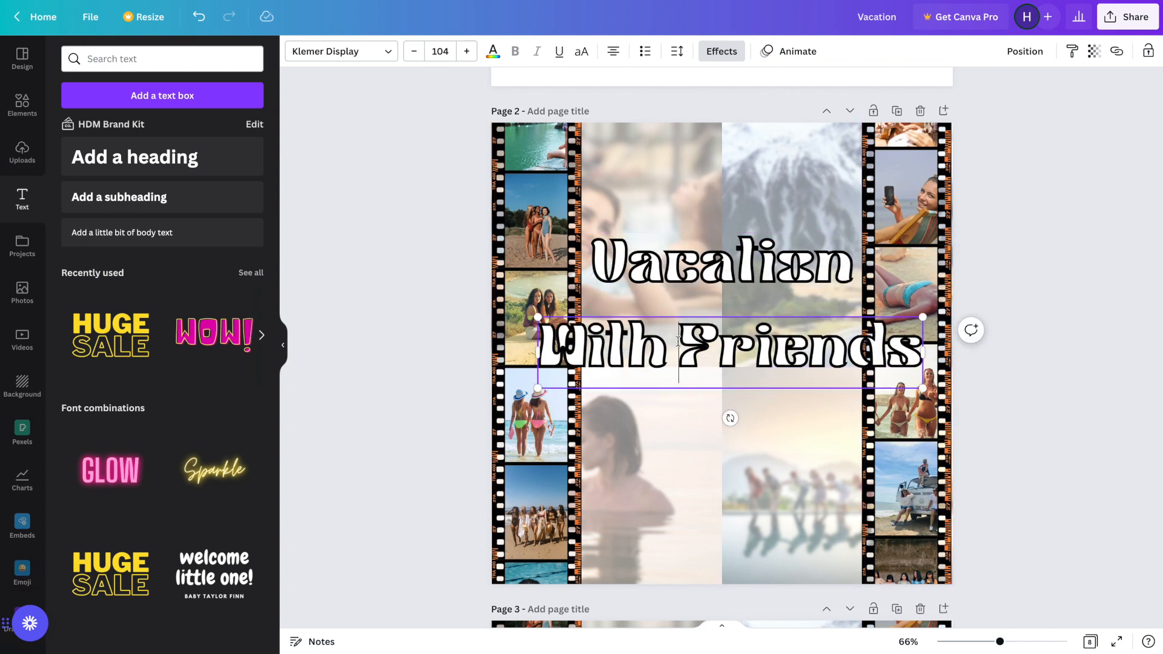
{"action": "left_click", "coordinate": [675, 363]}
{"action": "key", "text": "Return"}
{"action": "double_click", "coordinate": [730, 431]}
{"action": "key", "text": "ctrl+c"}
{"action": "key", "text": "BackSpace"}
{"action": "key", "text": "BackSpace"}
{"action": "left_click", "coordinate": [763, 431]}
{"action": "left_click_drag", "start_coordinate": [730, 348], "coordinate": [708, 399]}
{"action": "key", "text": "ctrl+v"}
{"action": "left_click", "coordinate": [721, 336]}
{"action": "key", "text": "ctrl+d"}
{"action": "double_click", "coordinate": [639, 469]}
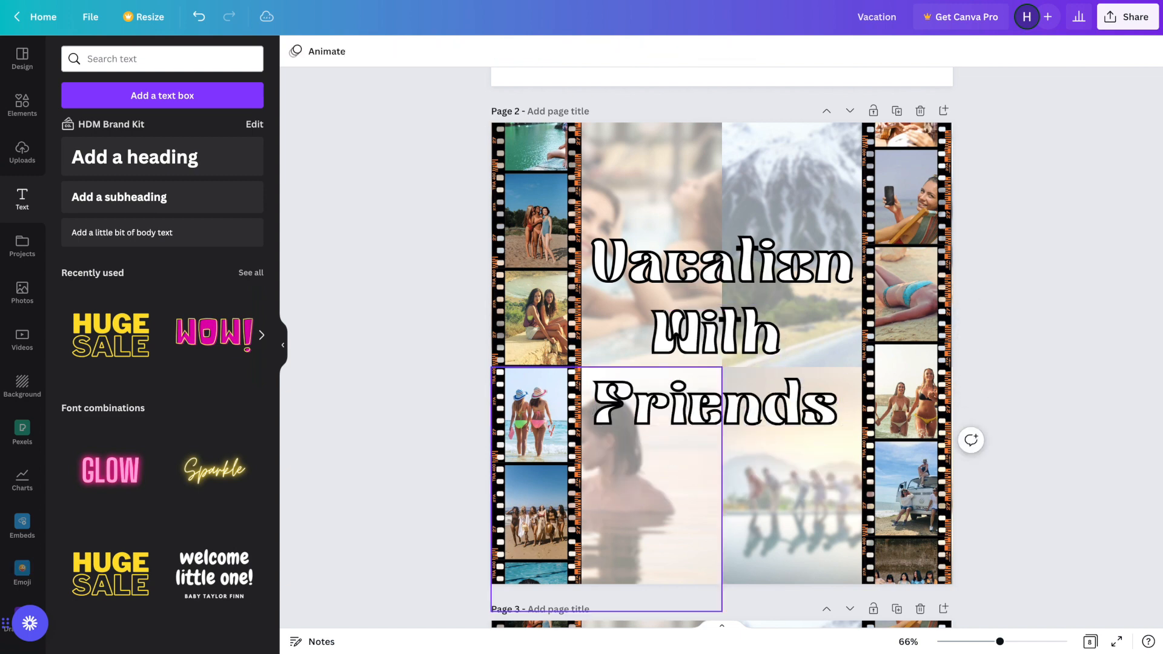
Select the Vacation, With and Friends headings together and tidy up their alignment and spacing
{"action": "left_click", "coordinate": [734, 410]}
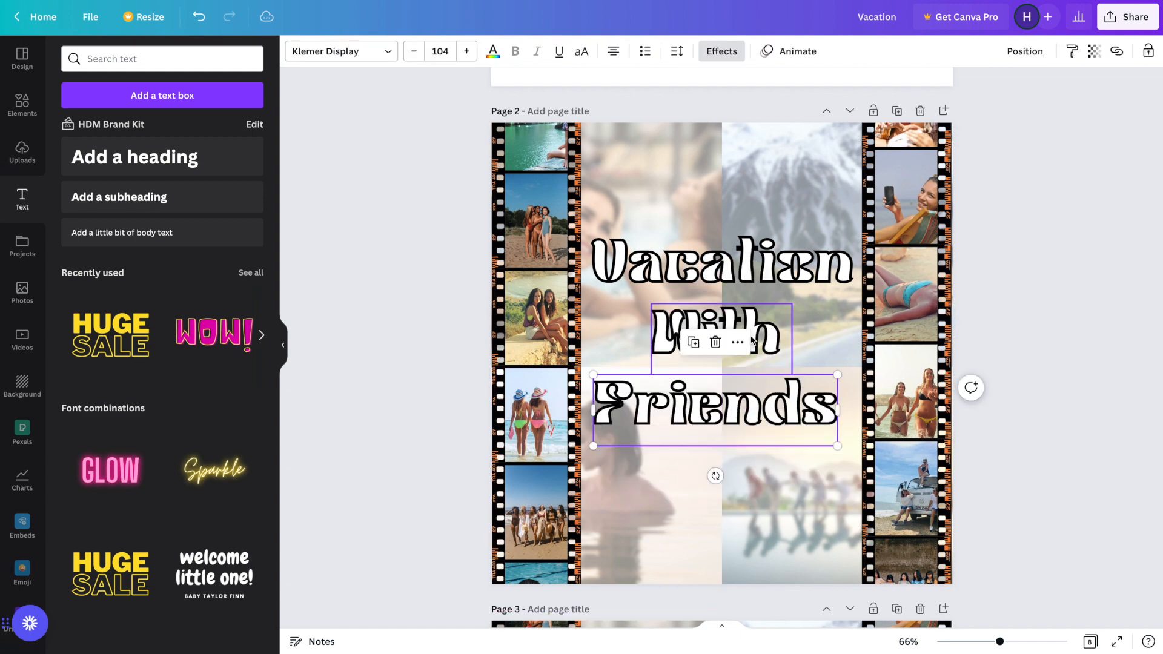
{"action": "left_click", "coordinate": [762, 325], "text": "shift"}
{"action": "left_click", "coordinate": [780, 267], "text": "shift"}
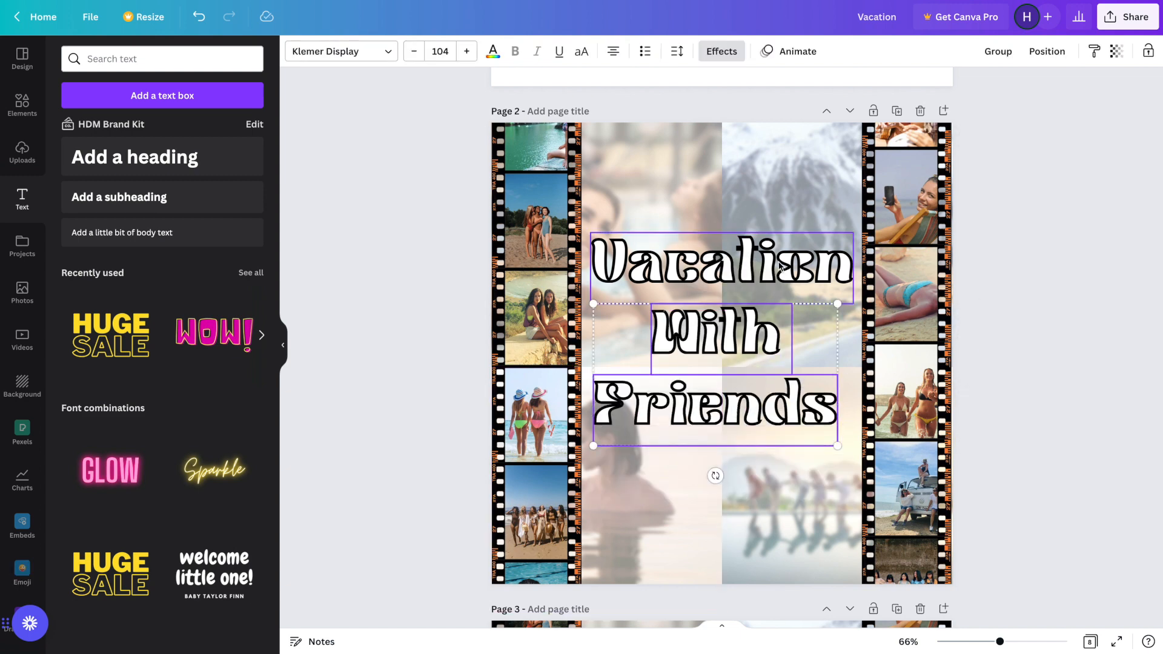
{"action": "left_click", "coordinate": [1047, 52]}
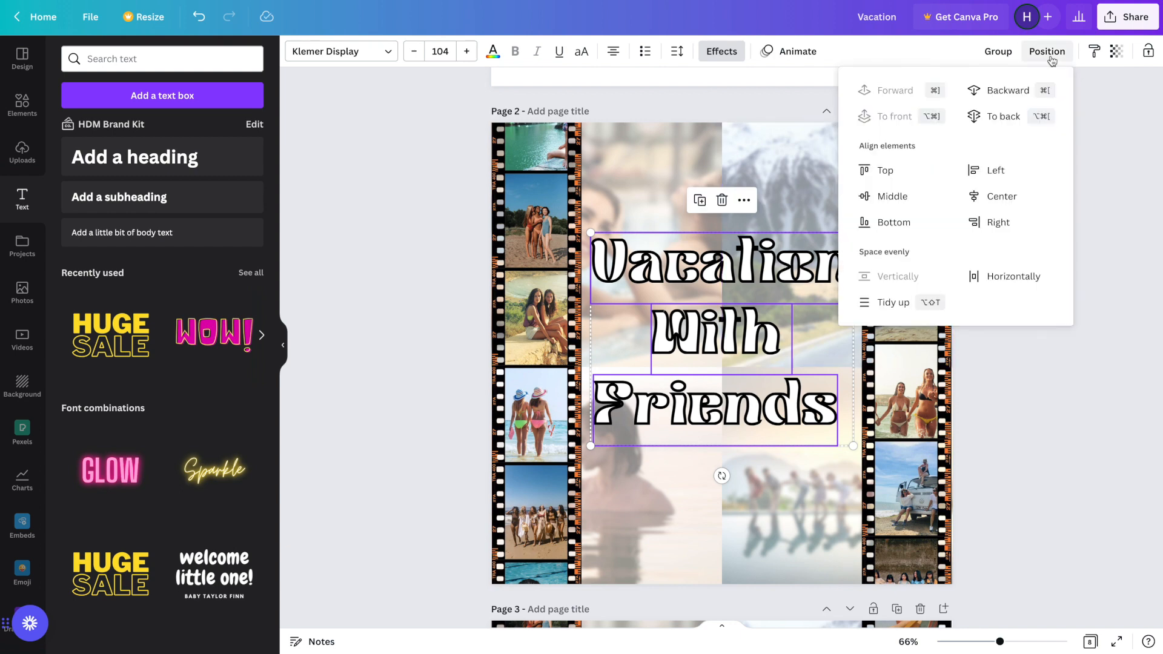
{"action": "left_click", "coordinate": [897, 301]}
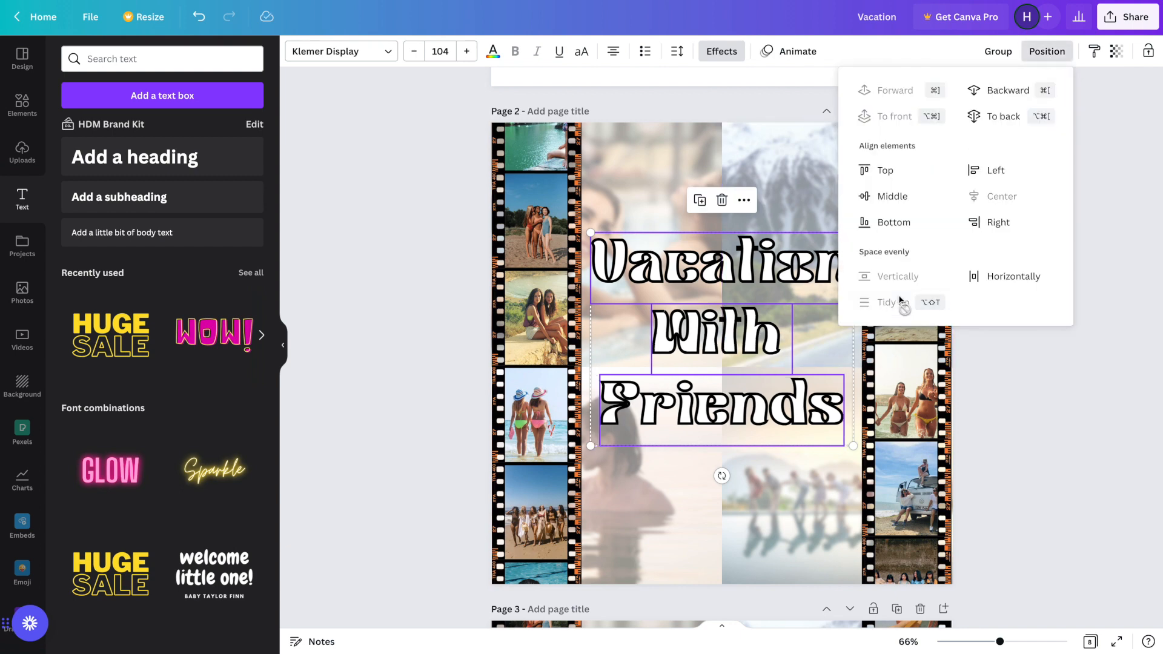
{"action": "left_click", "coordinate": [823, 484]}
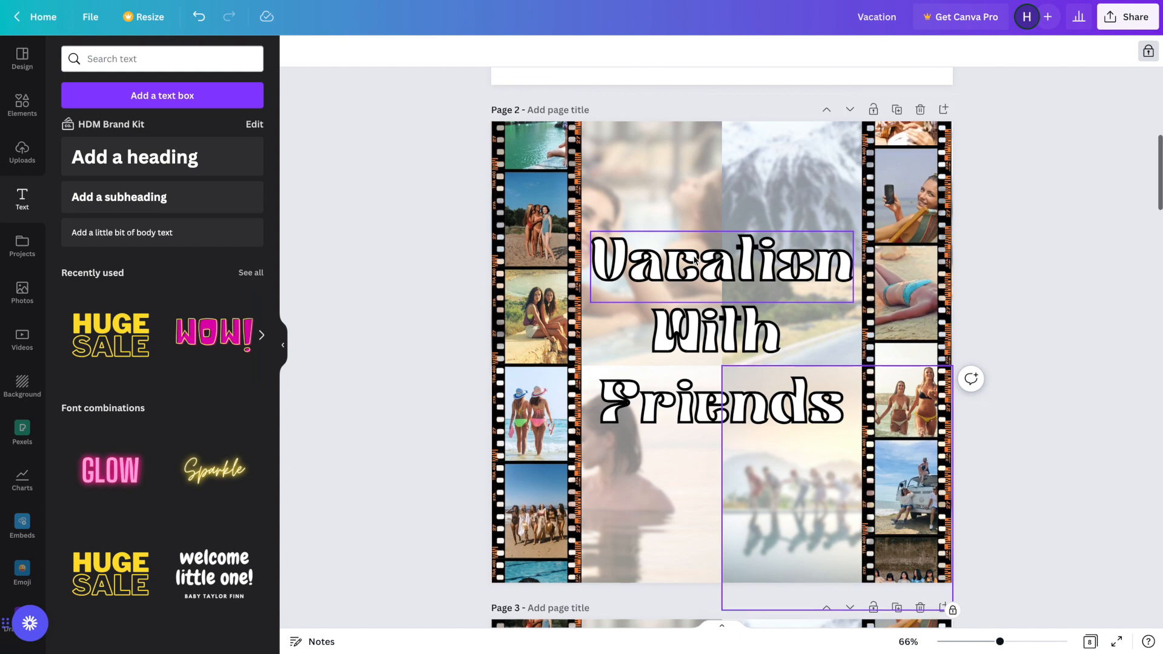
Copy the three title headings from page 2 to page 3 and change the copies' text effect to Hollow
{"action": "scroll", "coordinate": [695, 261], "scroll_direction": "down", "scroll_amount": 1}
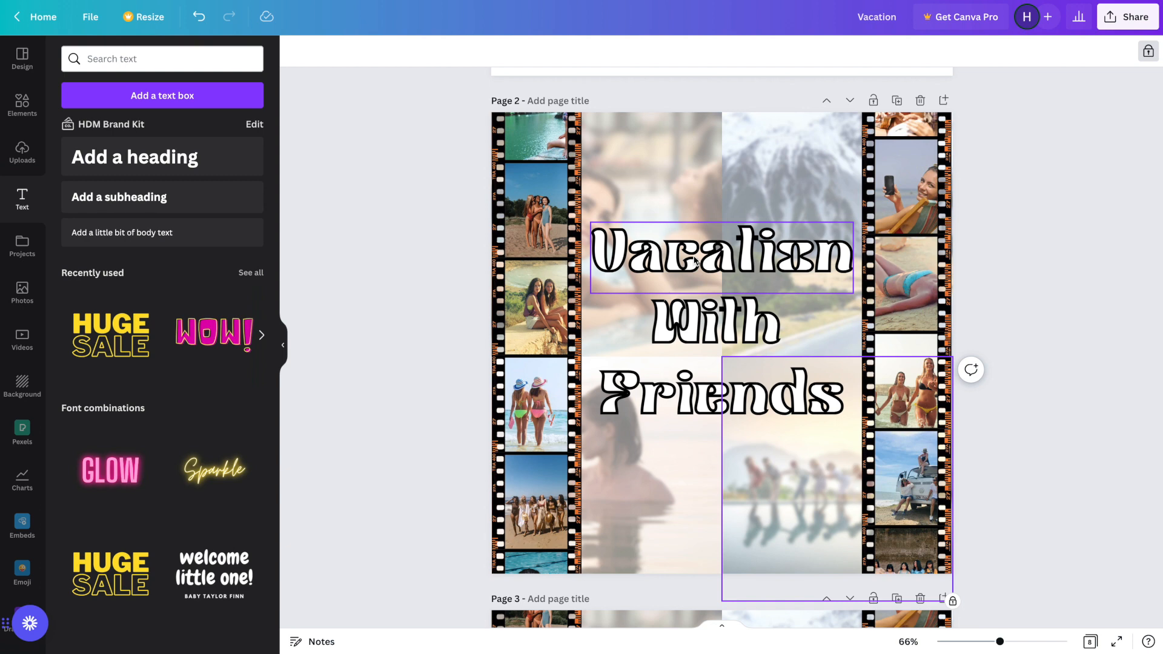
{"action": "scroll", "coordinate": [695, 260], "scroll_direction": "down", "scroll_amount": 1}
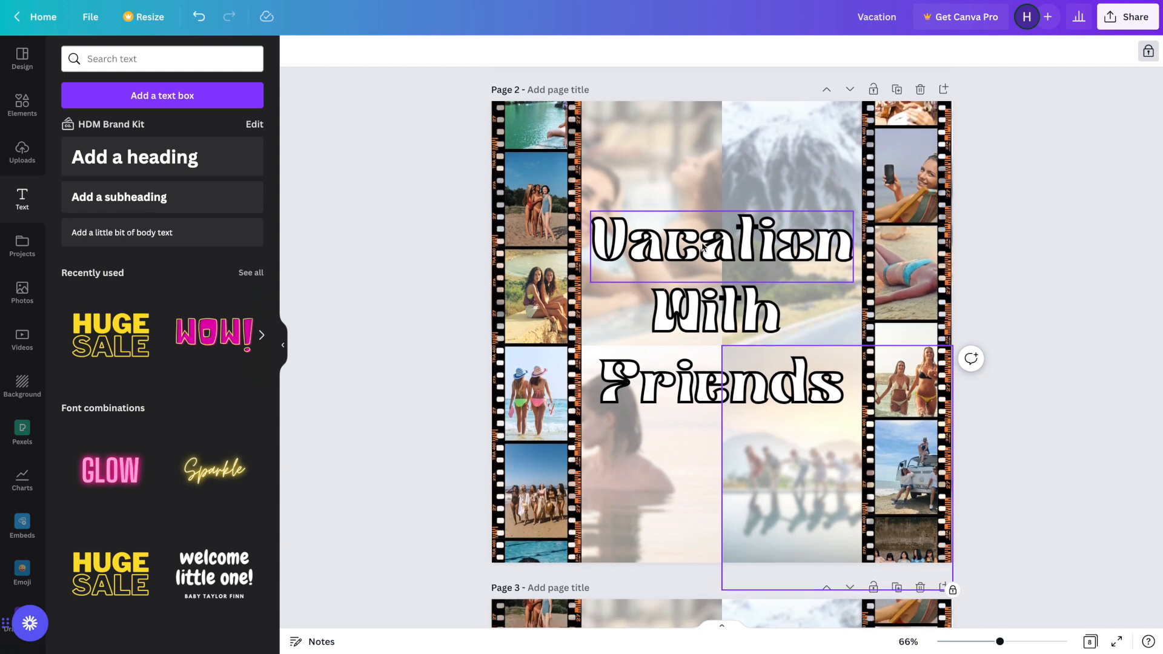
{"action": "left_click", "coordinate": [703, 247]}
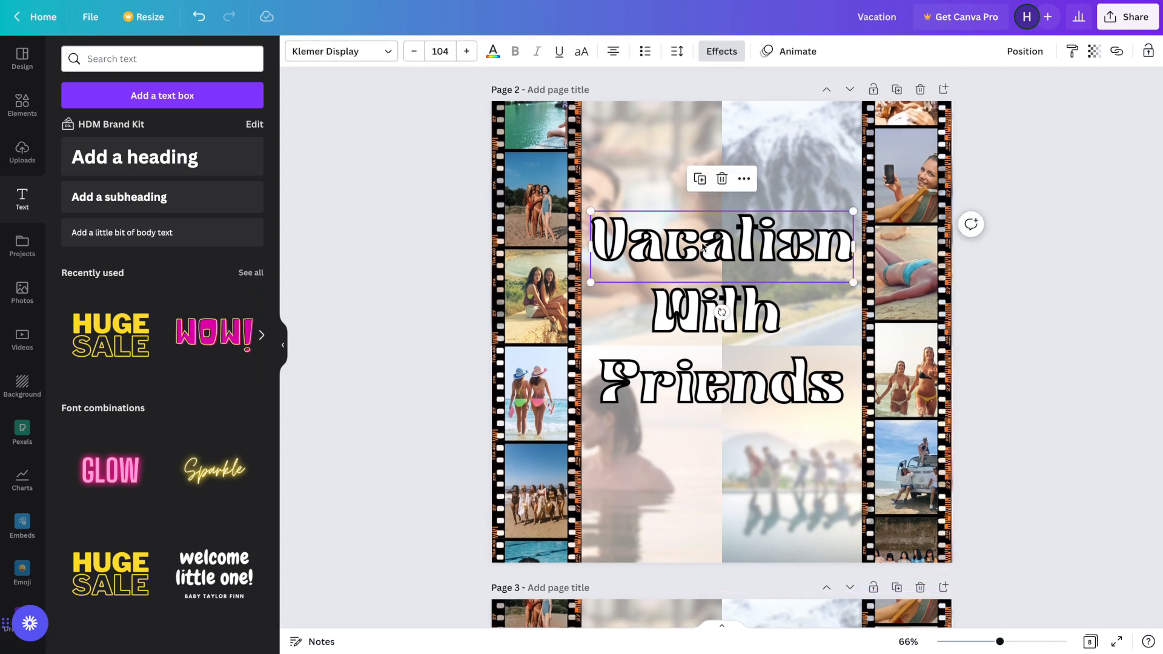
{"action": "left_click", "coordinate": [650, 177]}
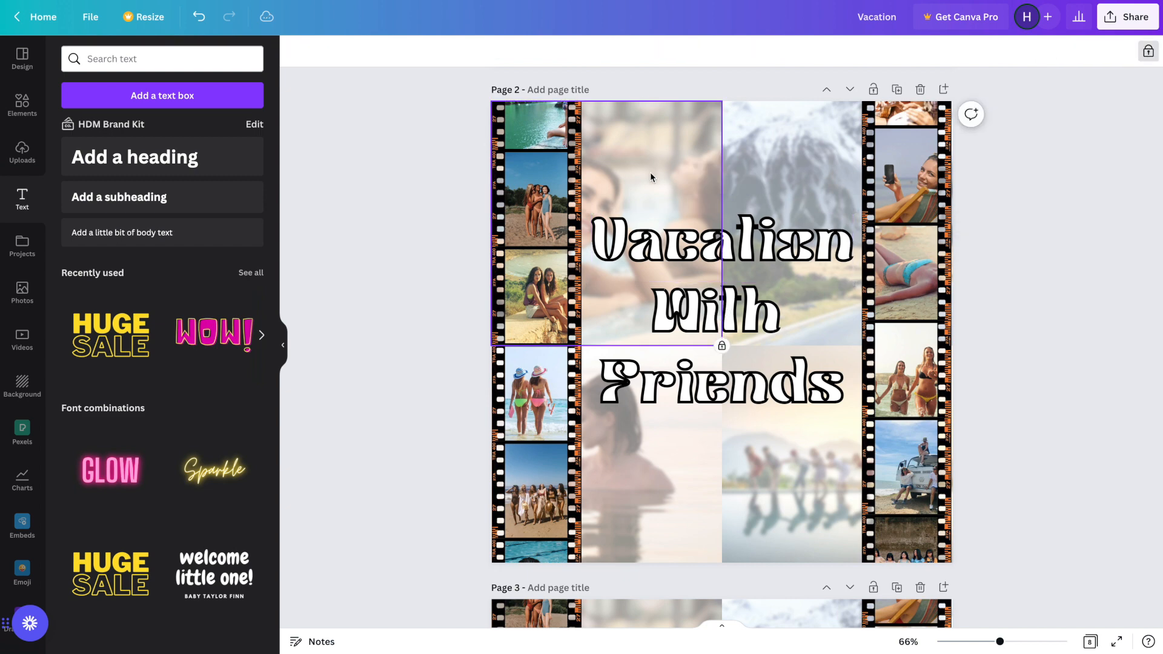
{"action": "left_click_drag", "start_coordinate": [769, 168], "coordinate": [691, 418]}
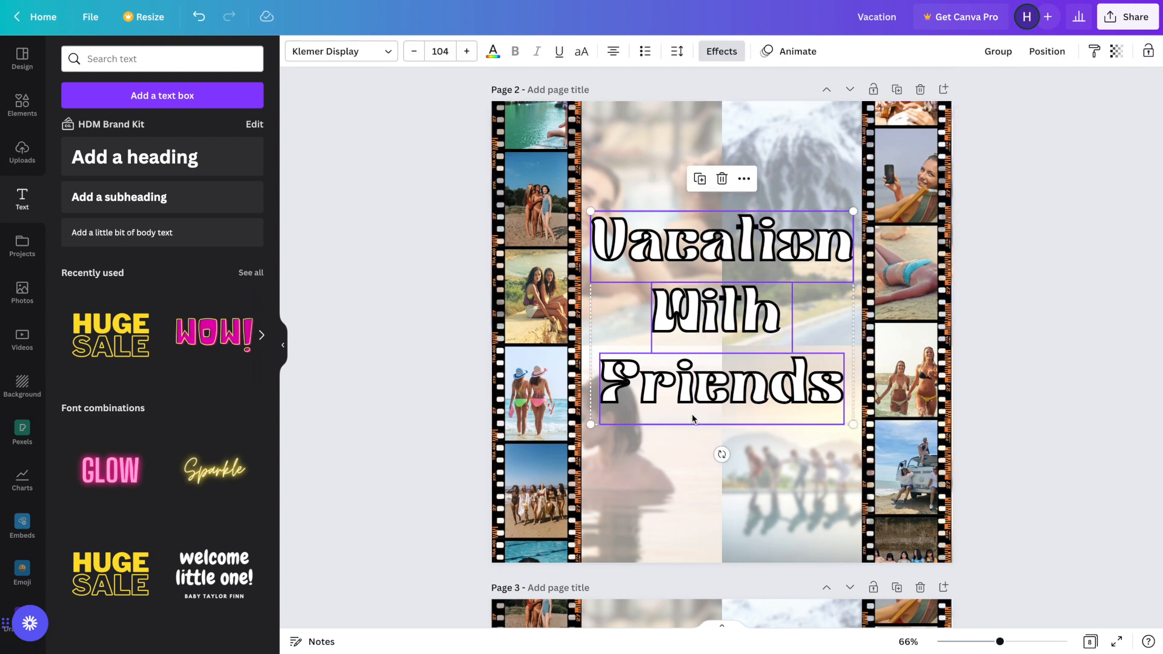
{"action": "scroll", "coordinate": [692, 418], "scroll_direction": "down", "scroll_amount": 6}
{"action": "left_click", "coordinate": [700, 391]}
{"action": "key", "text": "ctrl+v"}
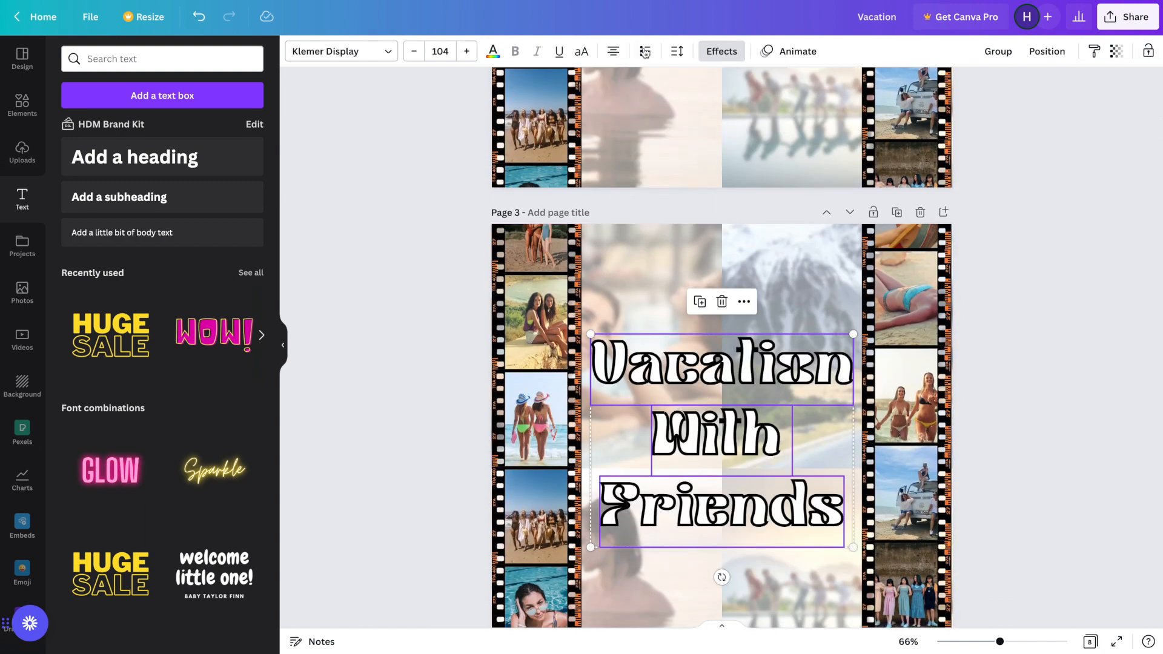
{"action": "left_click", "coordinate": [718, 51]}
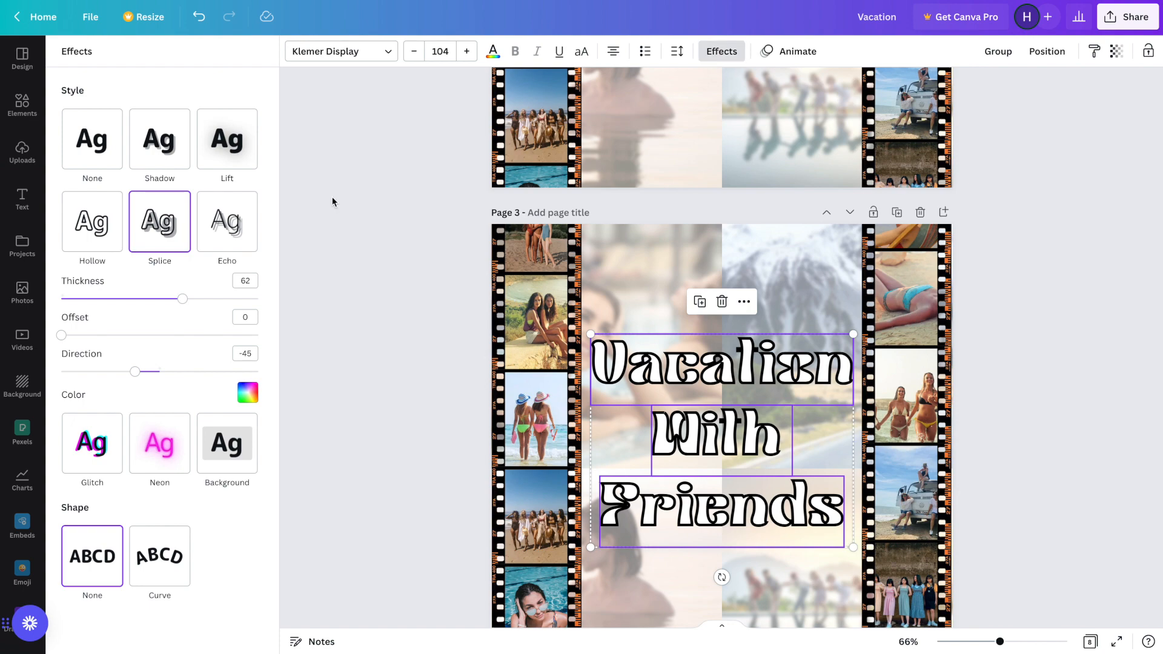
{"action": "left_click", "coordinate": [85, 232]}
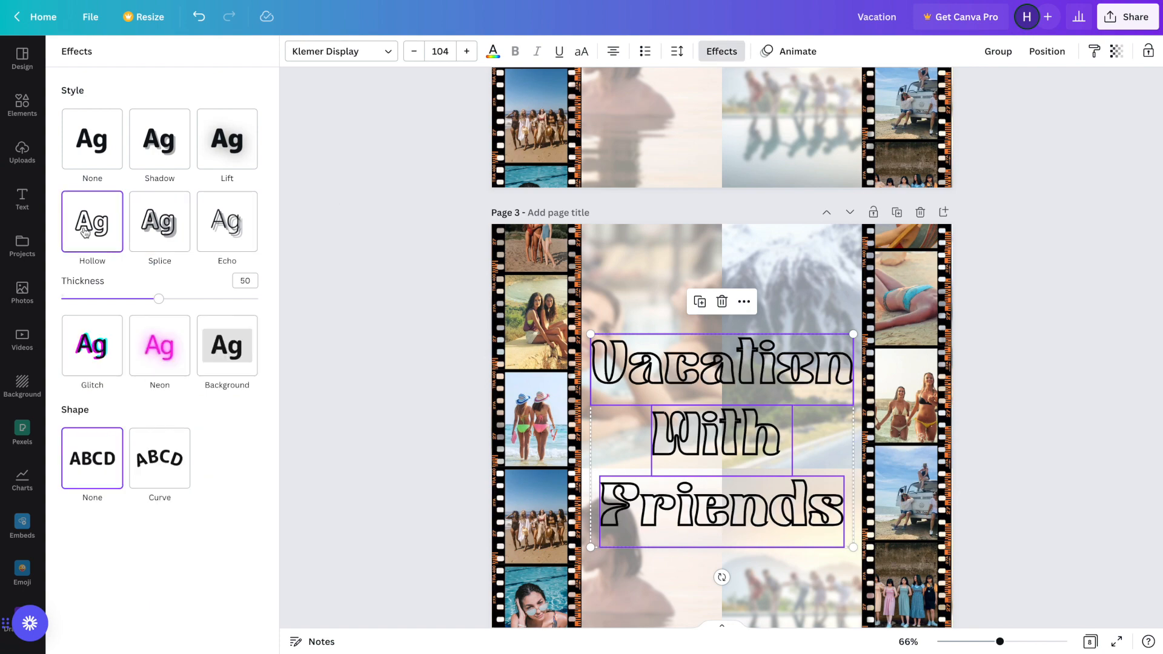
Paste the white-filled "Vacation With Friends" headings onto page 4 and page 6
{"action": "scroll", "coordinate": [667, 433], "scroll_direction": "down", "scroll_amount": 10}
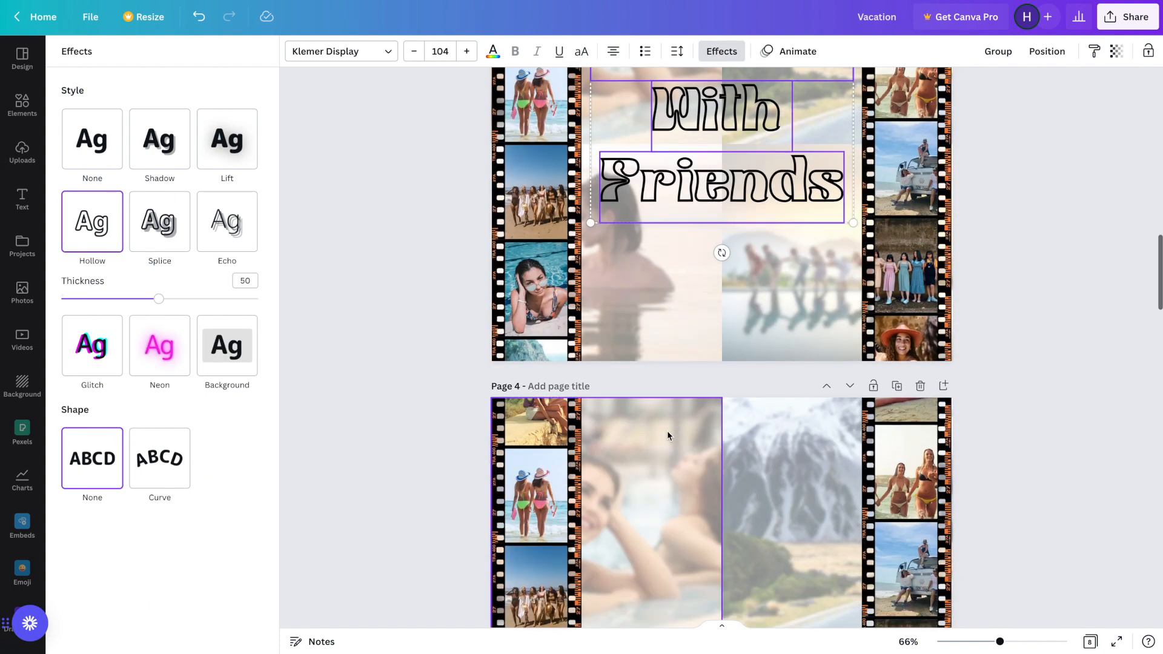
{"action": "left_click", "coordinate": [712, 393]}
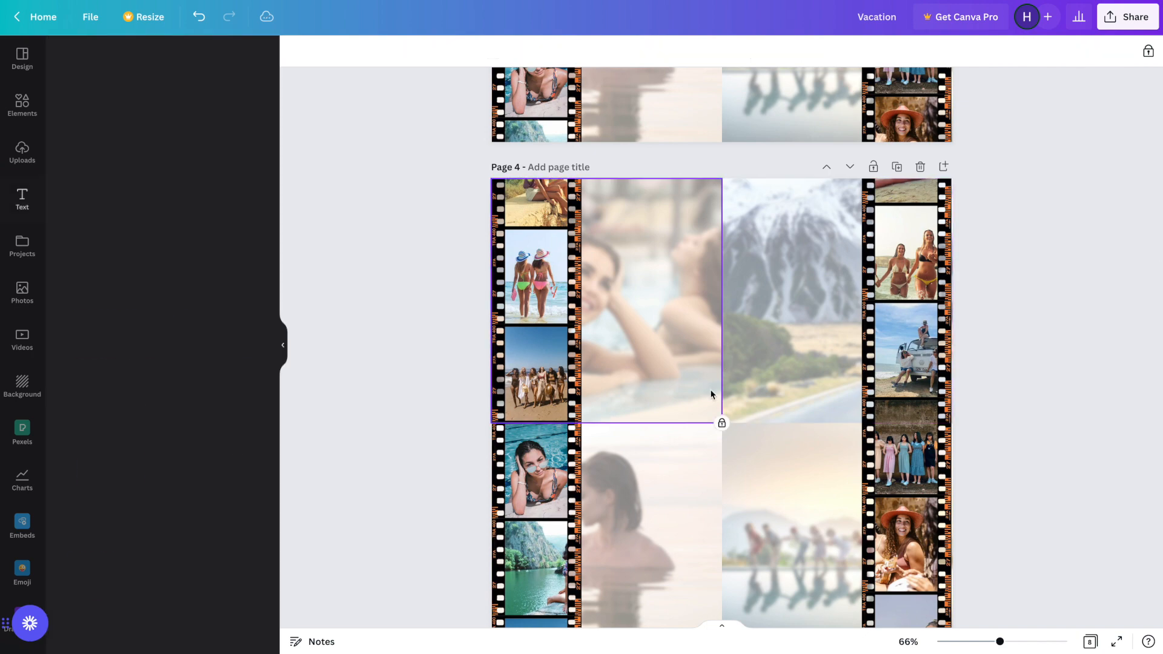
{"action": "key", "text": "ctrl+v"}
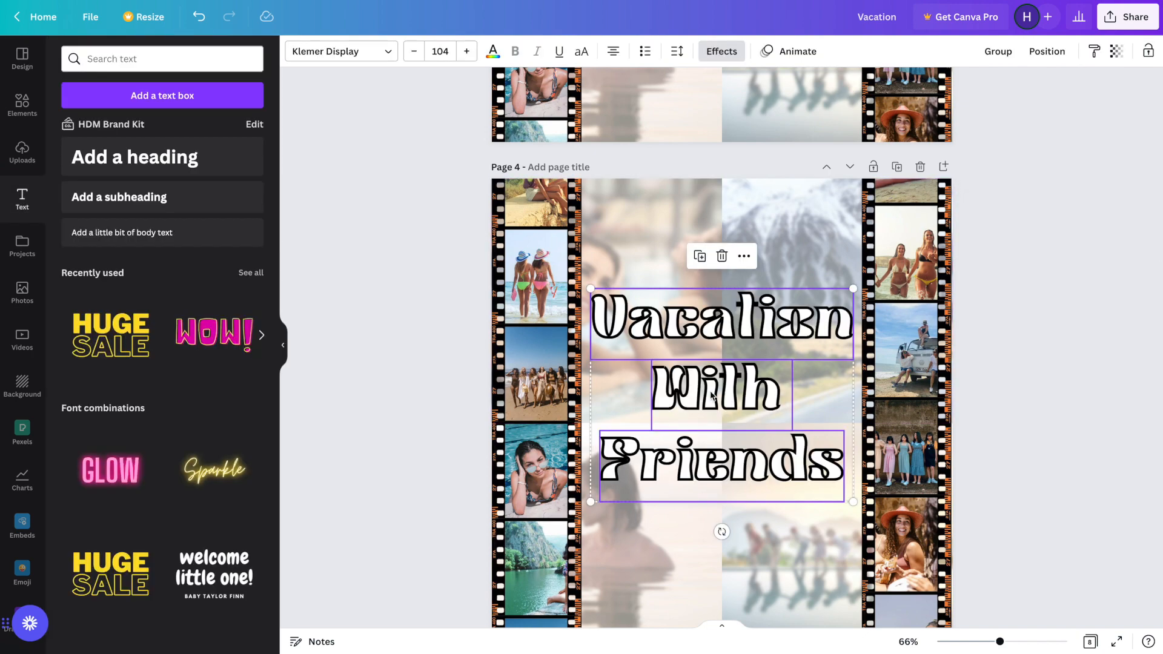
{"action": "scroll", "coordinate": [711, 395], "scroll_direction": "down", "scroll_amount": 10}
{"action": "scroll", "coordinate": [710, 391], "scroll_direction": "down", "scroll_amount": 10}
{"action": "left_click", "coordinate": [710, 391]}
{"action": "key", "text": "ctrl+v"}
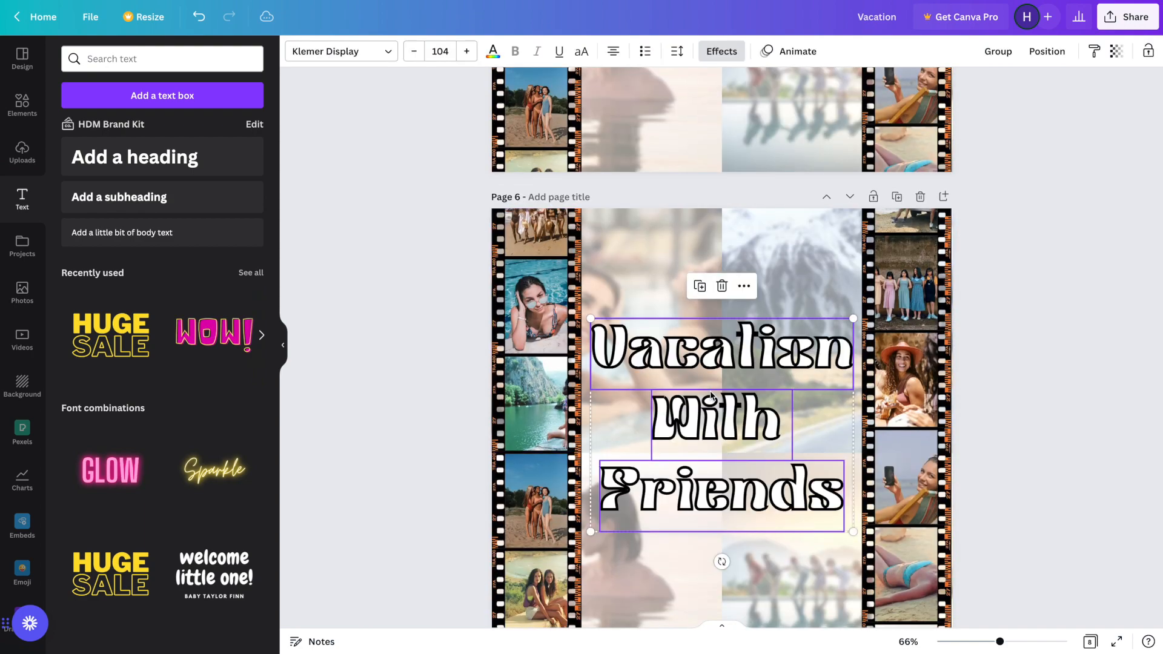
Copy the Hollow-styled title headings from page 3 and paste them onto page 5 and page 7
{"action": "scroll", "coordinate": [711, 393], "scroll_direction": "down", "scroll_amount": 10}
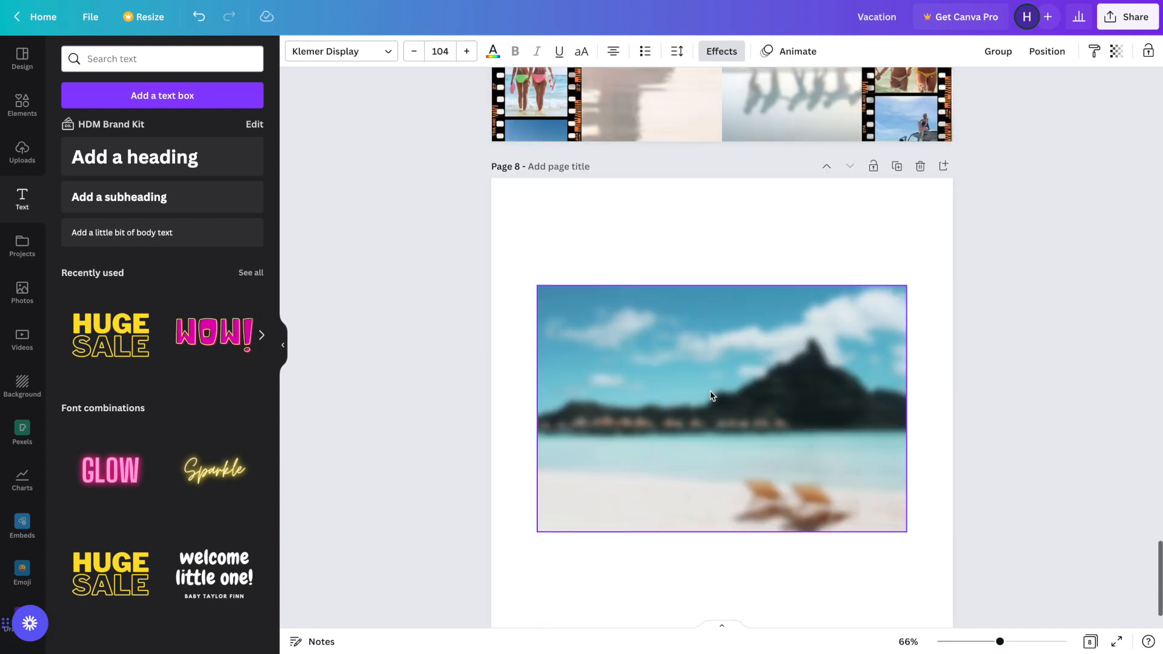
{"action": "scroll", "coordinate": [711, 394], "scroll_direction": "up", "scroll_amount": 20}
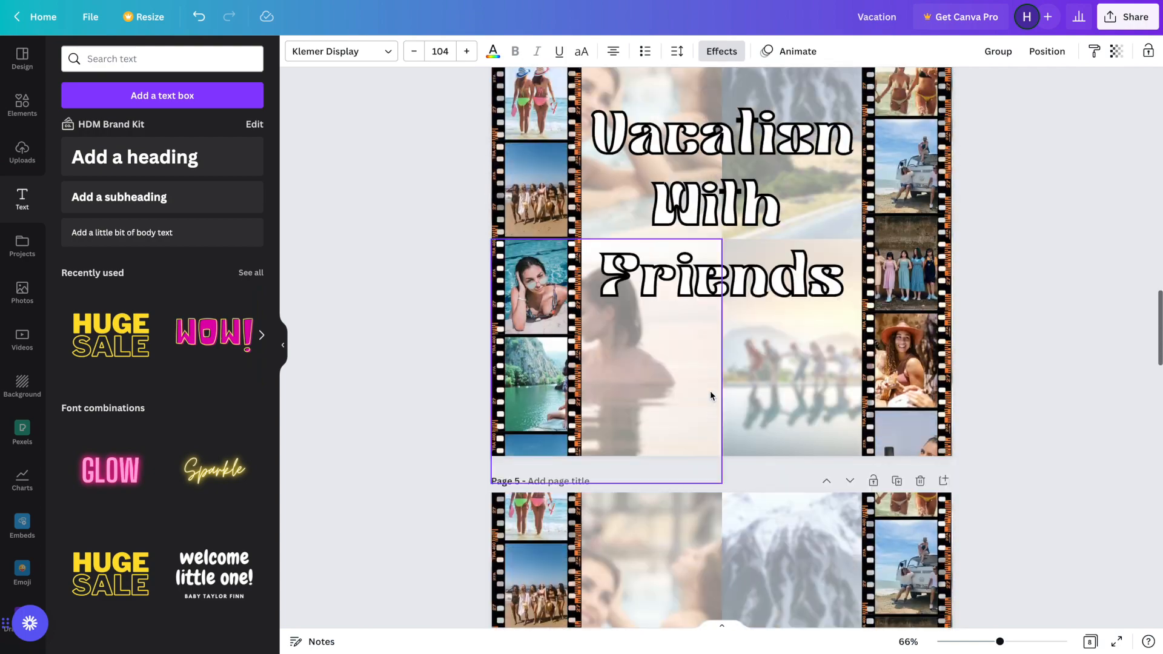
{"action": "scroll", "coordinate": [710, 391], "scroll_direction": "up", "scroll_amount": 15}
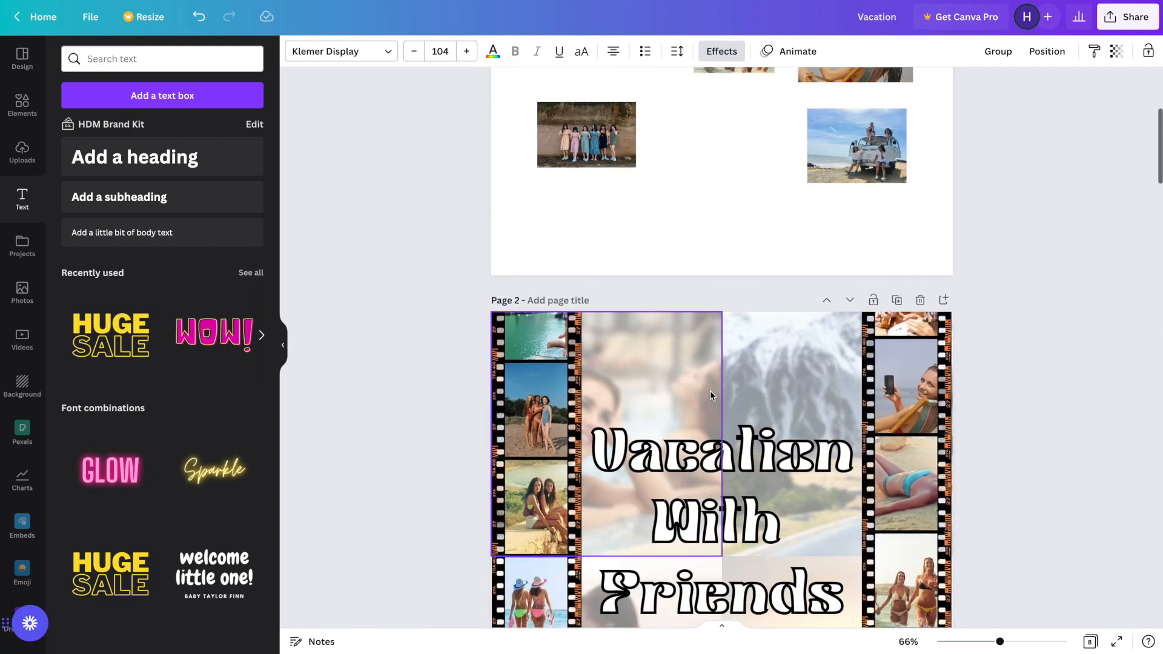
{"action": "scroll", "coordinate": [710, 395], "scroll_direction": "down", "scroll_amount": 10}
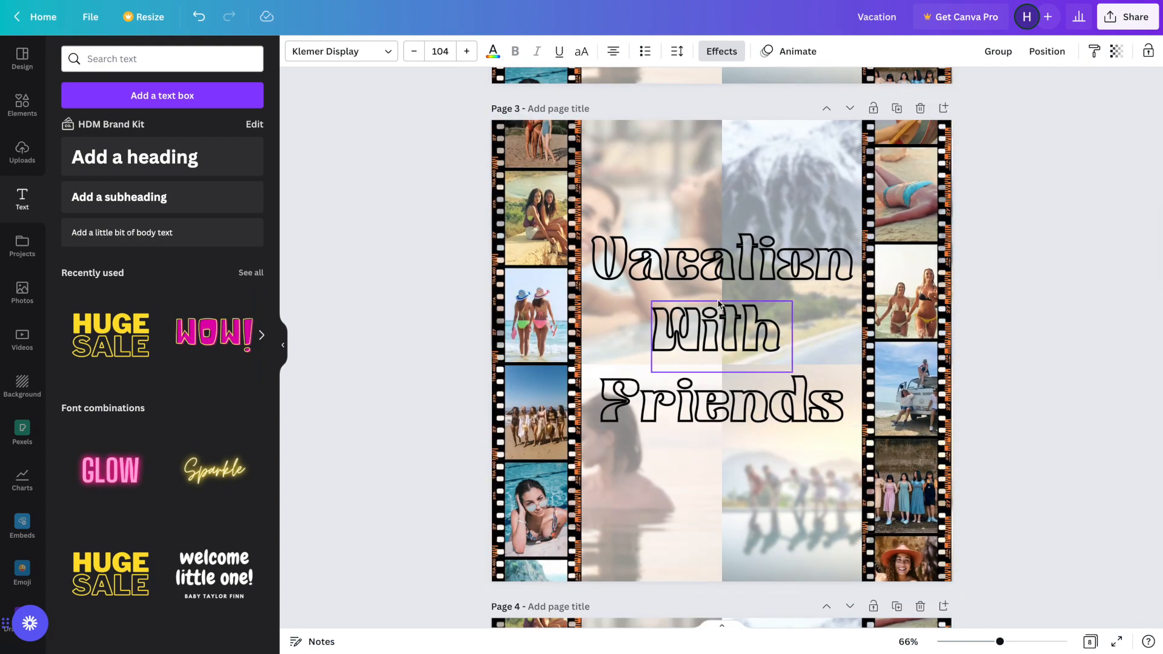
{"action": "left_click_drag", "start_coordinate": [700, 204], "coordinate": [765, 442]}
{"action": "scroll", "coordinate": [765, 442], "scroll_direction": "down", "scroll_amount": 15}
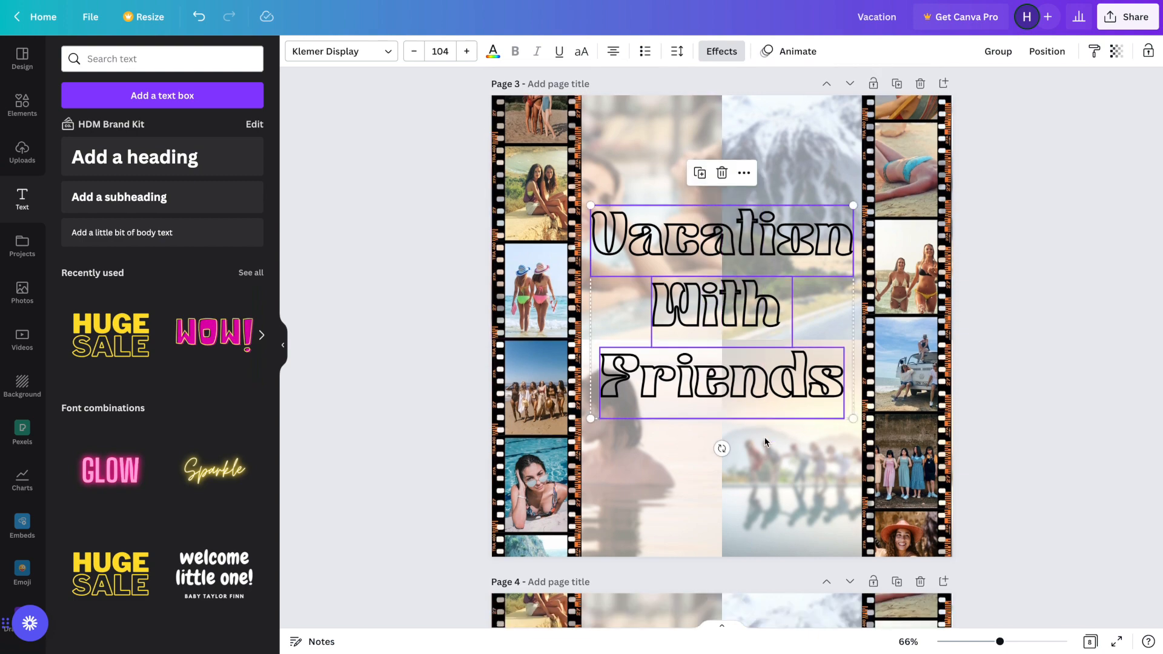
{"action": "scroll", "coordinate": [765, 443], "scroll_direction": "down", "scroll_amount": 1}
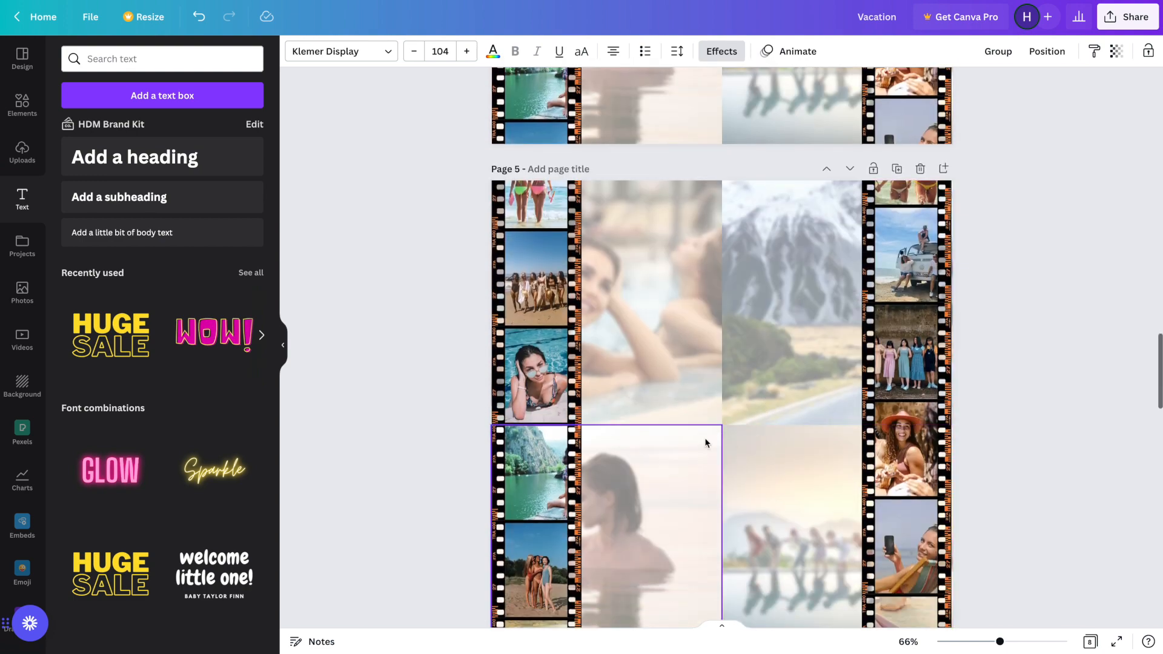
{"action": "key", "text": "ctrl+v"}
{"action": "scroll", "coordinate": [706, 442], "scroll_direction": "down", "scroll_amount": 20}
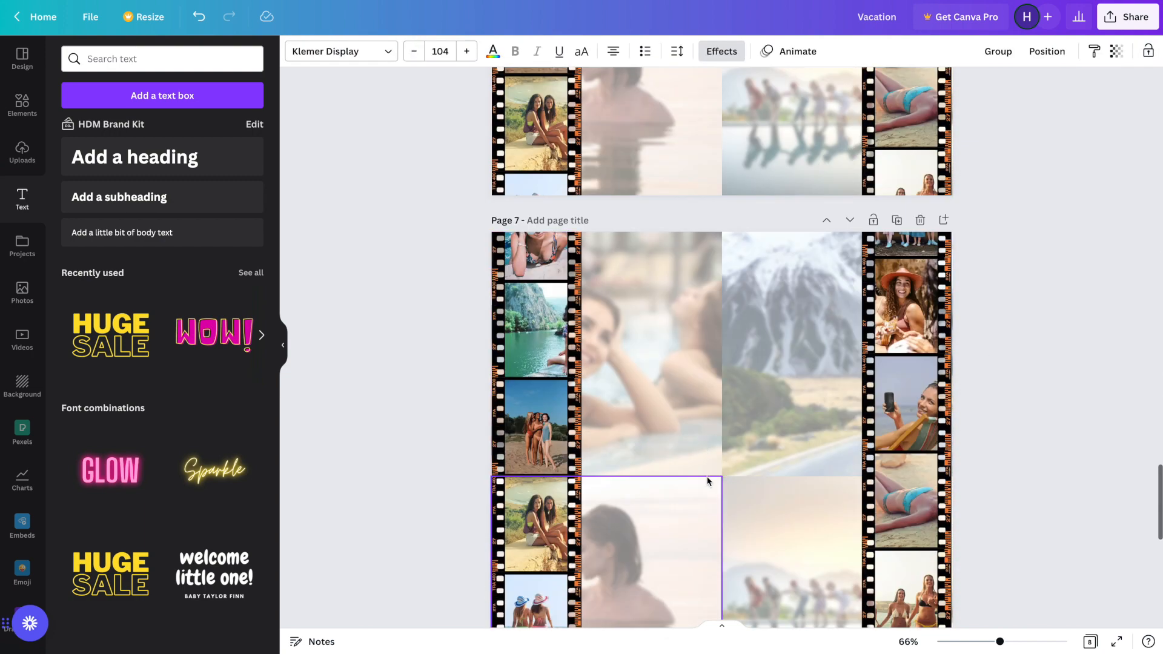
{"action": "key", "text": "ctrl+v"}
Change the three title headings on page 3 to the Splice effect with offset 0 and yellow as its colour
{"action": "scroll", "coordinate": [706, 481], "scroll_direction": "down", "scroll_amount": 5}
{"action": "scroll", "coordinate": [707, 481], "scroll_direction": "down", "scroll_amount": 4}
{"action": "scroll", "coordinate": [707, 480], "scroll_direction": "up", "scroll_amount": 9}
{"action": "scroll", "coordinate": [706, 480], "scroll_direction": "up", "scroll_amount": 9}
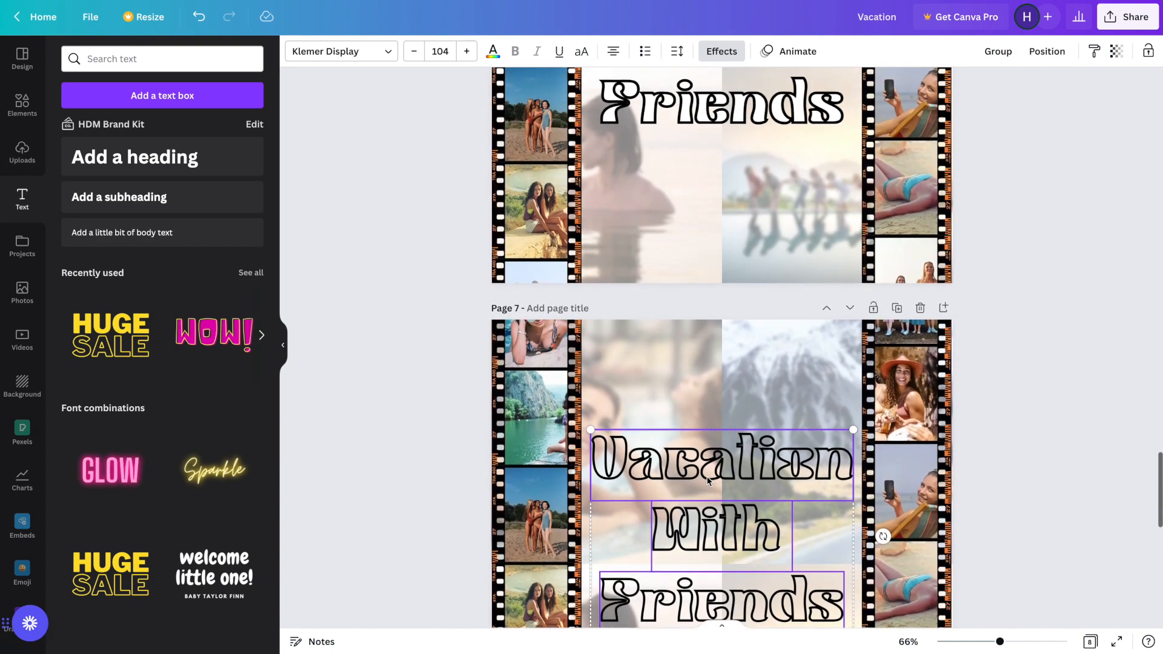
{"action": "scroll", "coordinate": [707, 481], "scroll_direction": "up", "scroll_amount": 10}
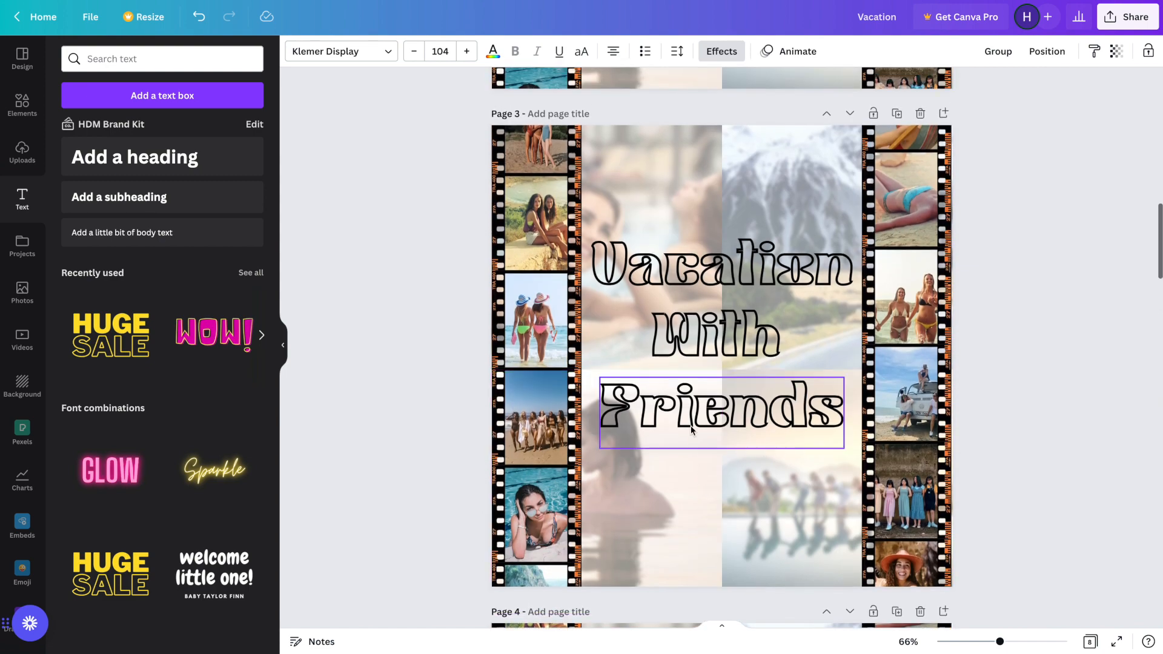
{"action": "left_click_drag", "start_coordinate": [705, 465], "coordinate": [688, 232]}
{"action": "left_click", "coordinate": [720, 52]}
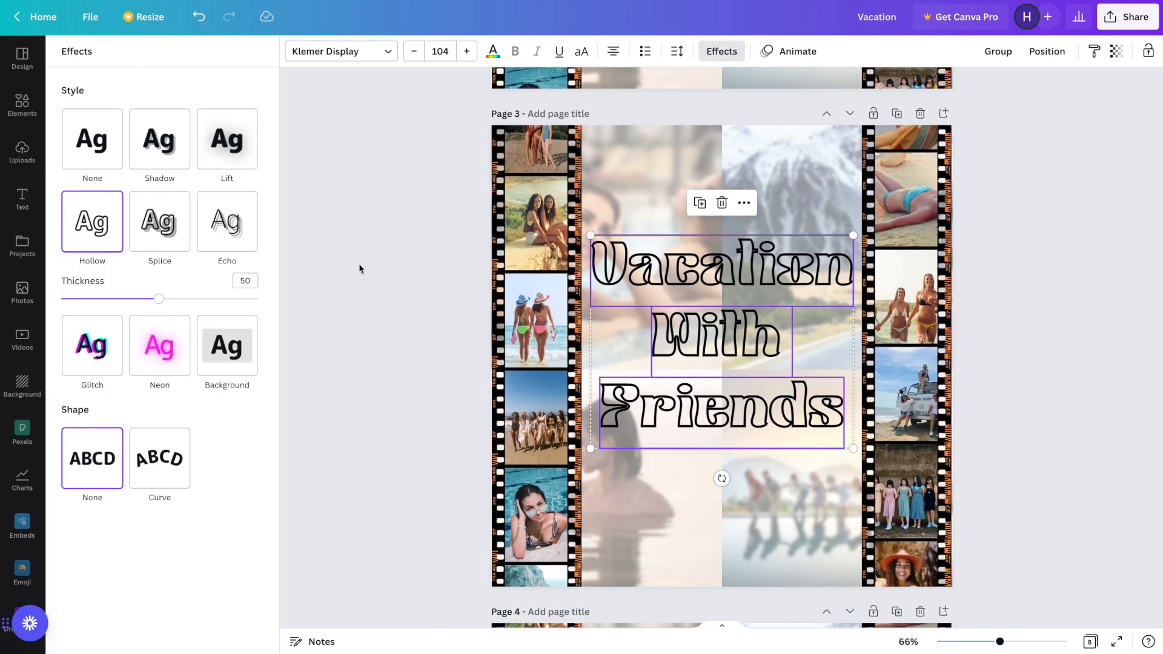
{"action": "left_click", "coordinate": [161, 234]}
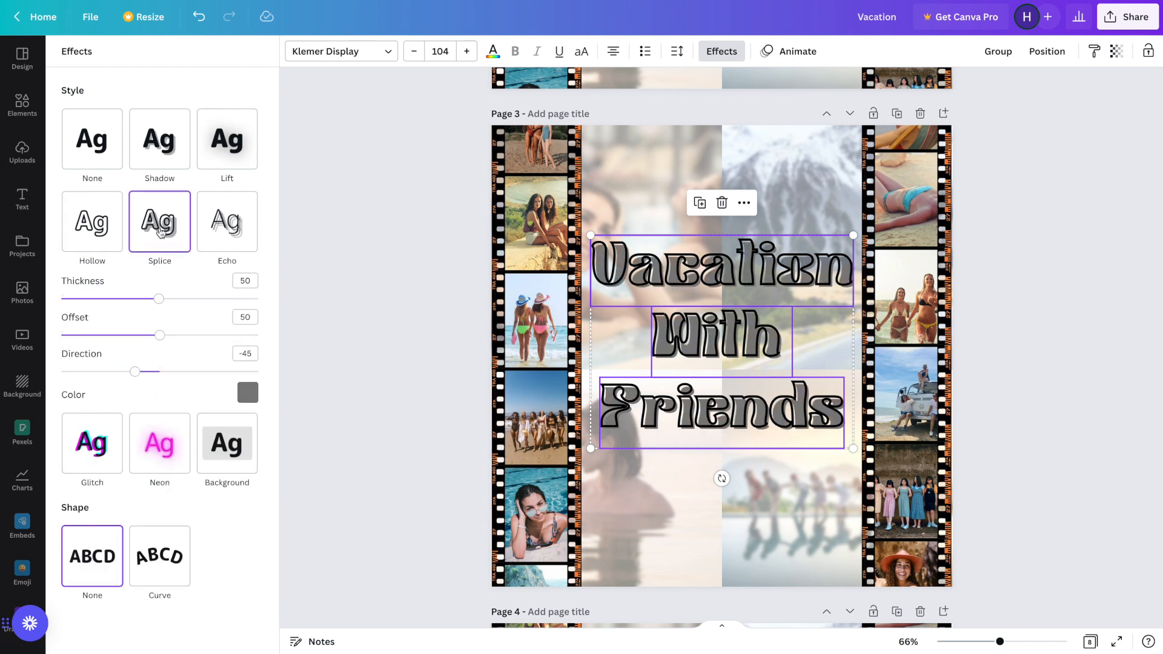
{"action": "left_click_drag", "start_coordinate": [161, 336], "coordinate": [7, 350]}
{"action": "left_click", "coordinate": [249, 400]}
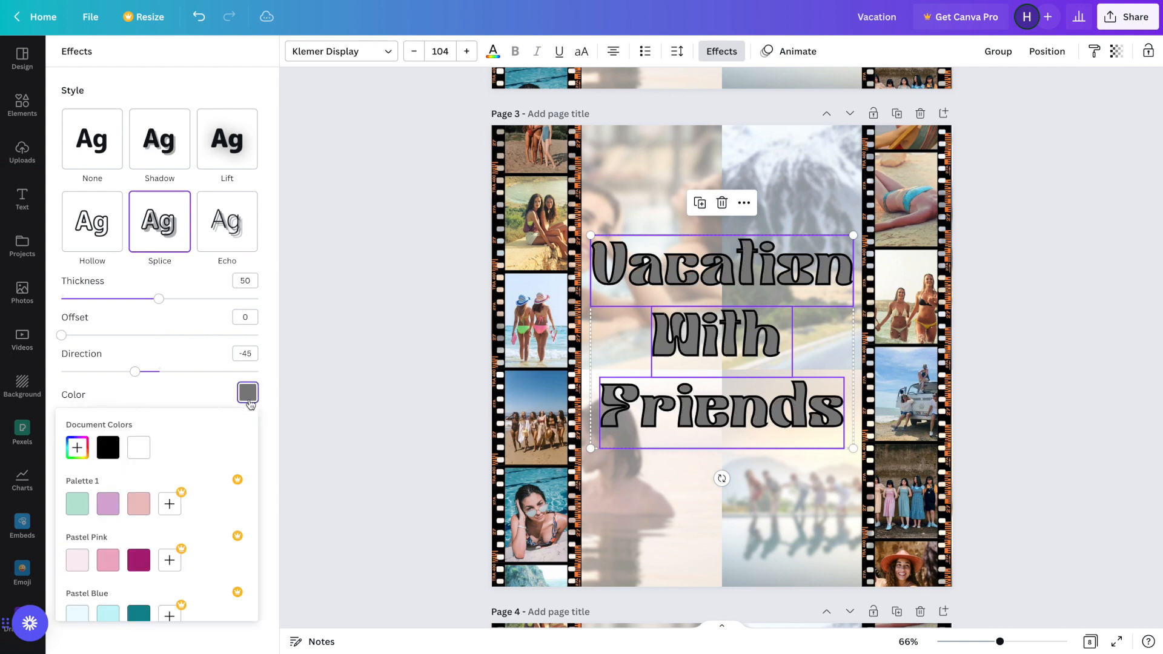
{"action": "scroll", "coordinate": [189, 513], "scroll_direction": "down", "scroll_amount": 10}
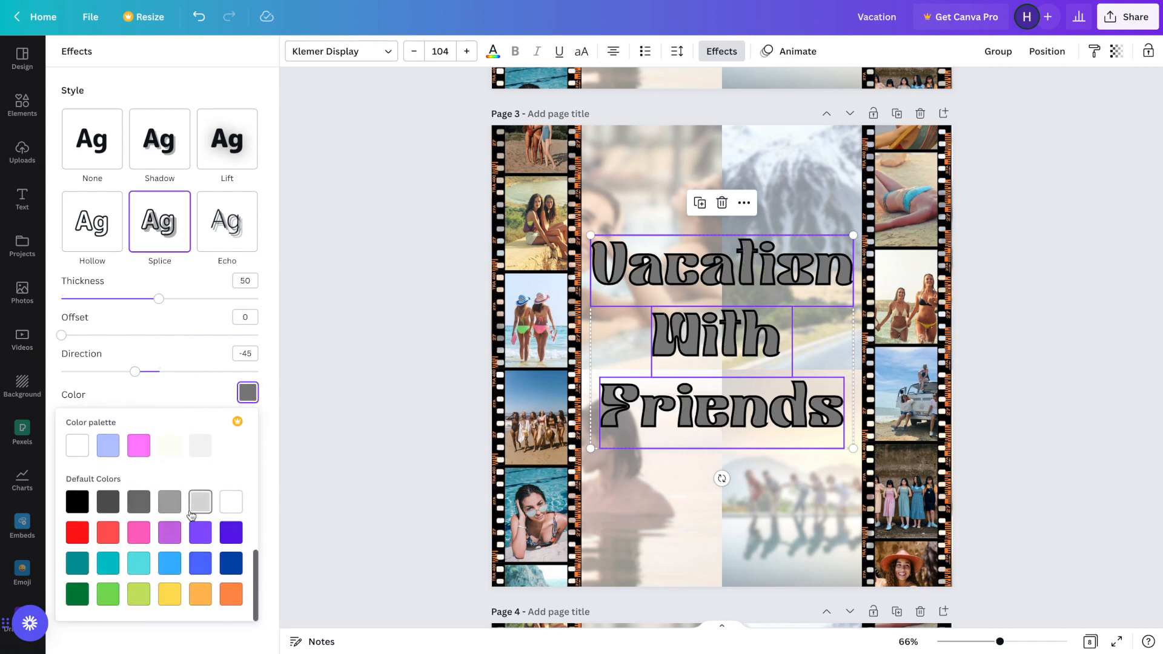
{"action": "left_click", "coordinate": [168, 595]}
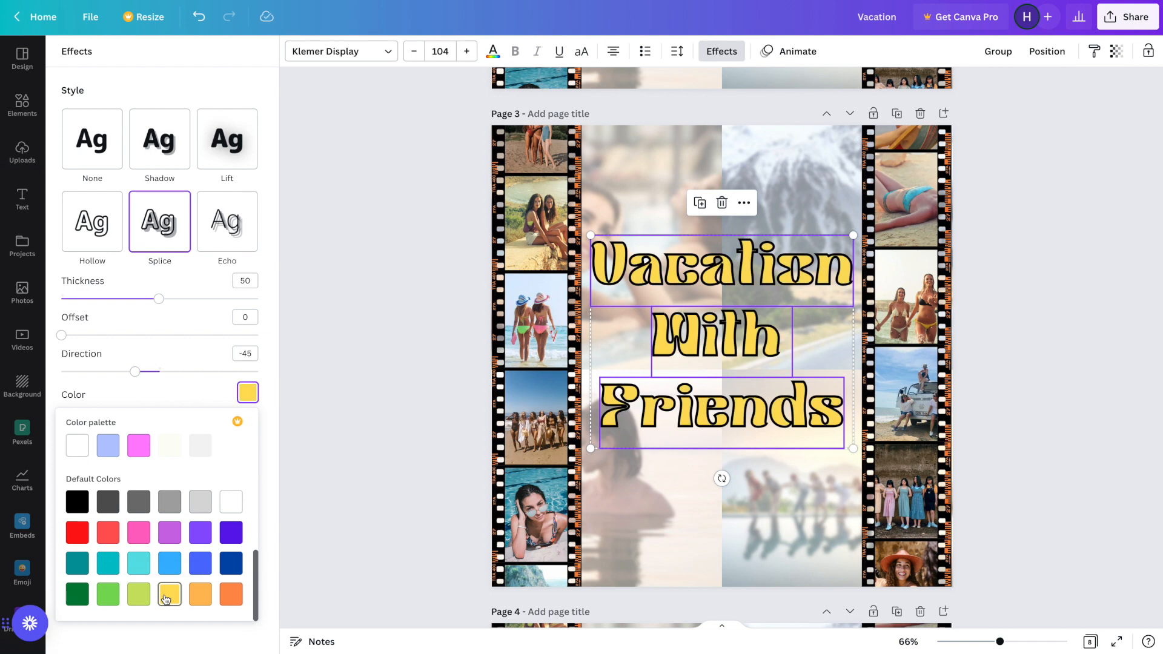
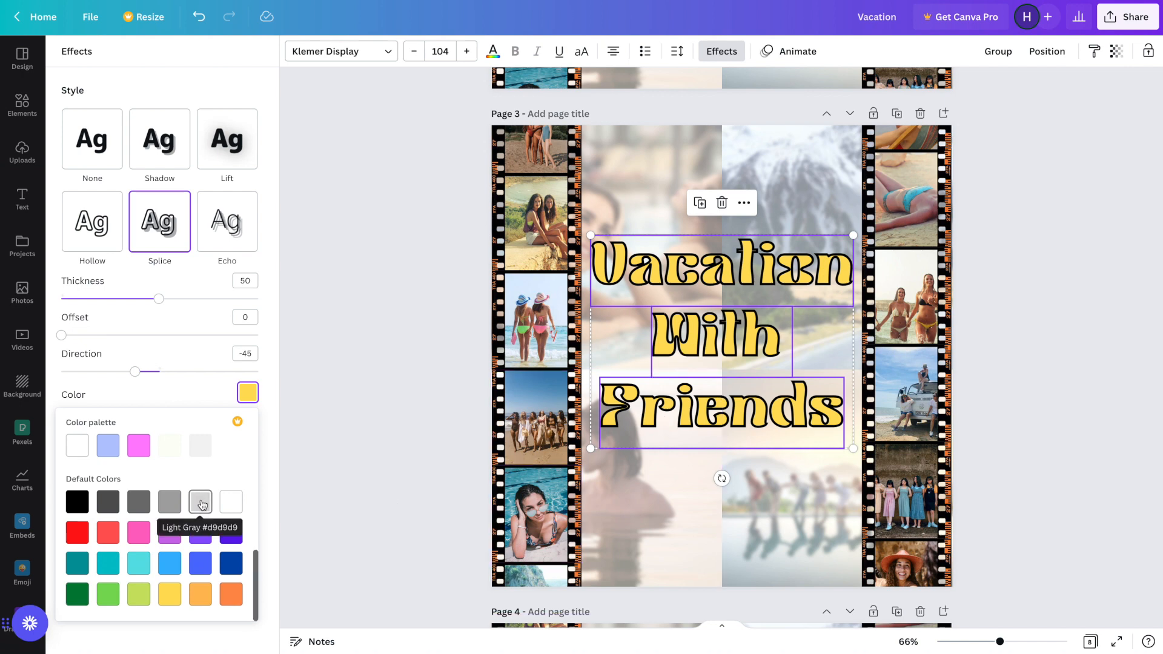
Copy the yellow "Vacation With Friends" headings from page 3 and replace the Hollow headings on page 5 and page 7 with them
{"action": "left_click", "coordinate": [533, 515]}
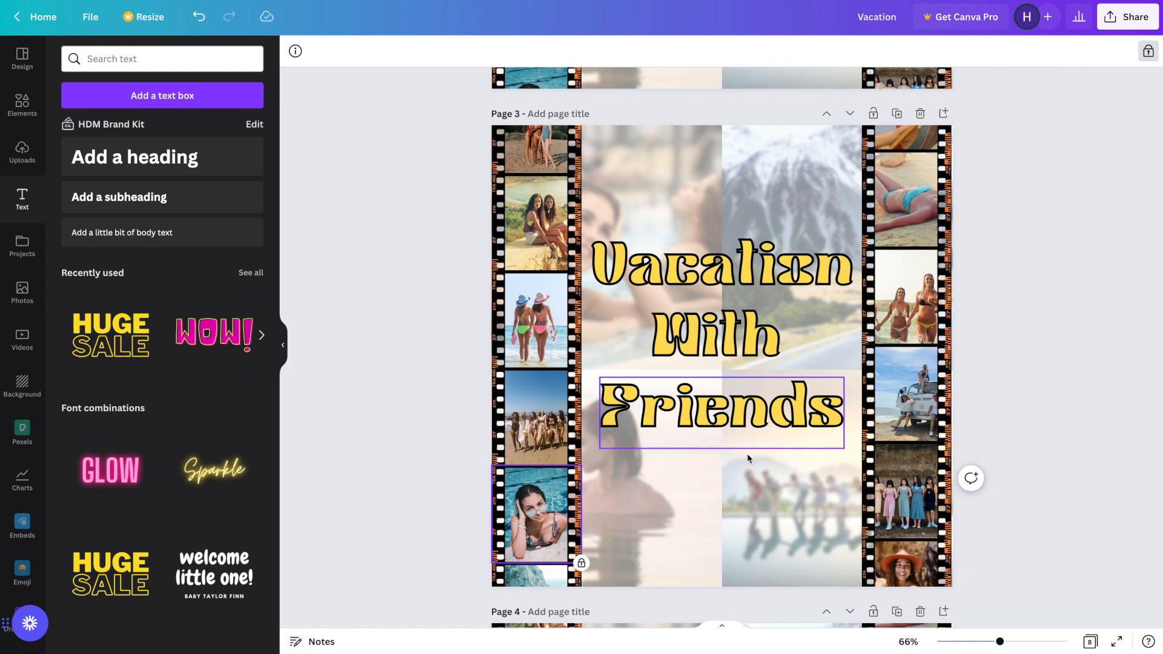
{"action": "left_click_drag", "start_coordinate": [721, 476], "coordinate": [682, 228]}
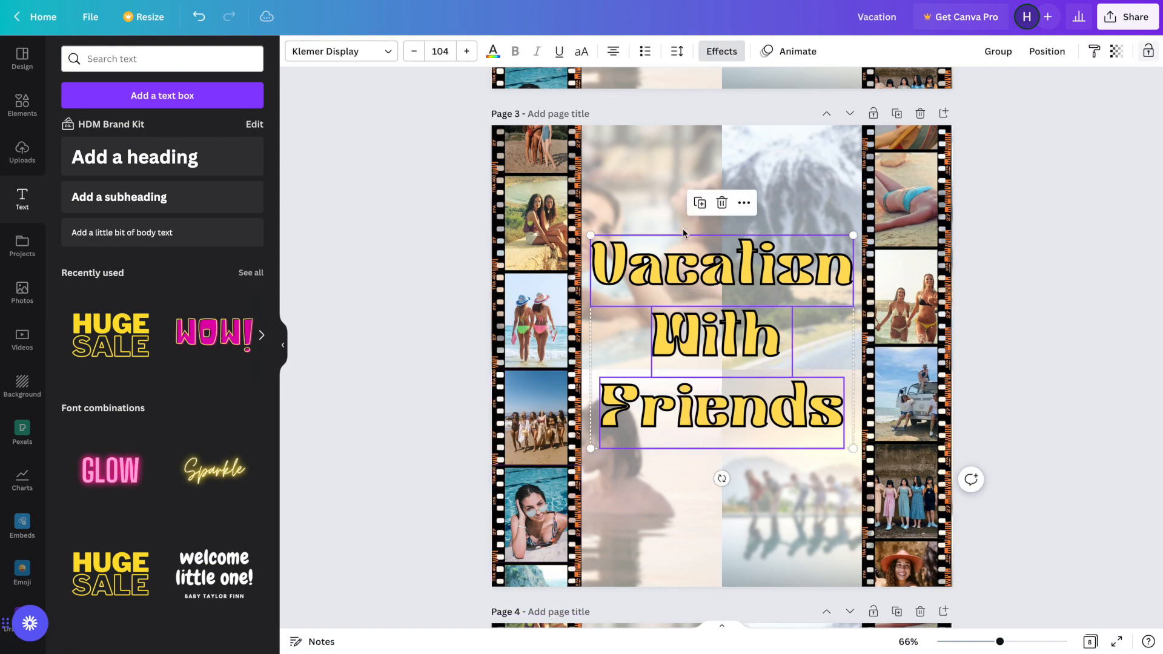
{"action": "scroll", "coordinate": [682, 228], "scroll_direction": "down", "scroll_amount": 20}
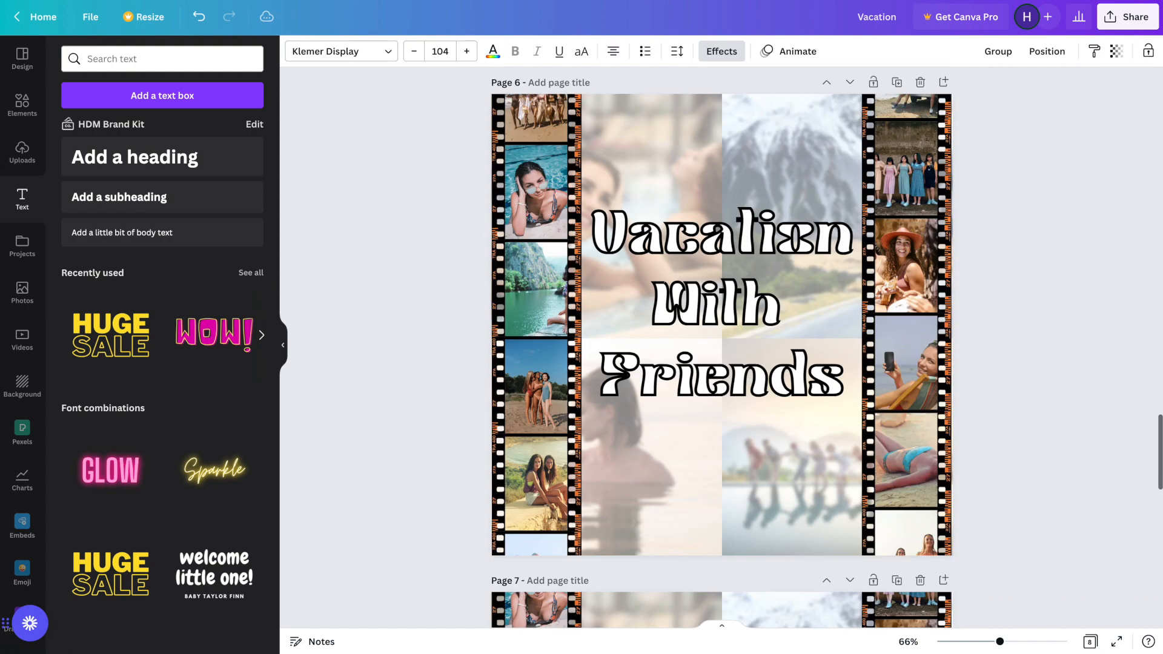
{"action": "scroll", "coordinate": [788, 364], "scroll_direction": "down", "scroll_amount": 8}
{"action": "left_click_drag", "start_coordinate": [696, 412], "coordinate": [685, 200]}
{"action": "key", "text": "Delete"}
{"action": "key", "text": "ctrl+v"}
{"action": "scroll", "coordinate": [691, 339], "scroll_direction": "down", "scroll_amount": 4}
Return to page 2 and search the graphics elements for "string lights"
{"action": "scroll", "coordinate": [690, 339], "scroll_direction": "up", "scroll_amount": 20}
{"action": "scroll", "coordinate": [669, 227], "scroll_direction": "up", "scroll_amount": 15}
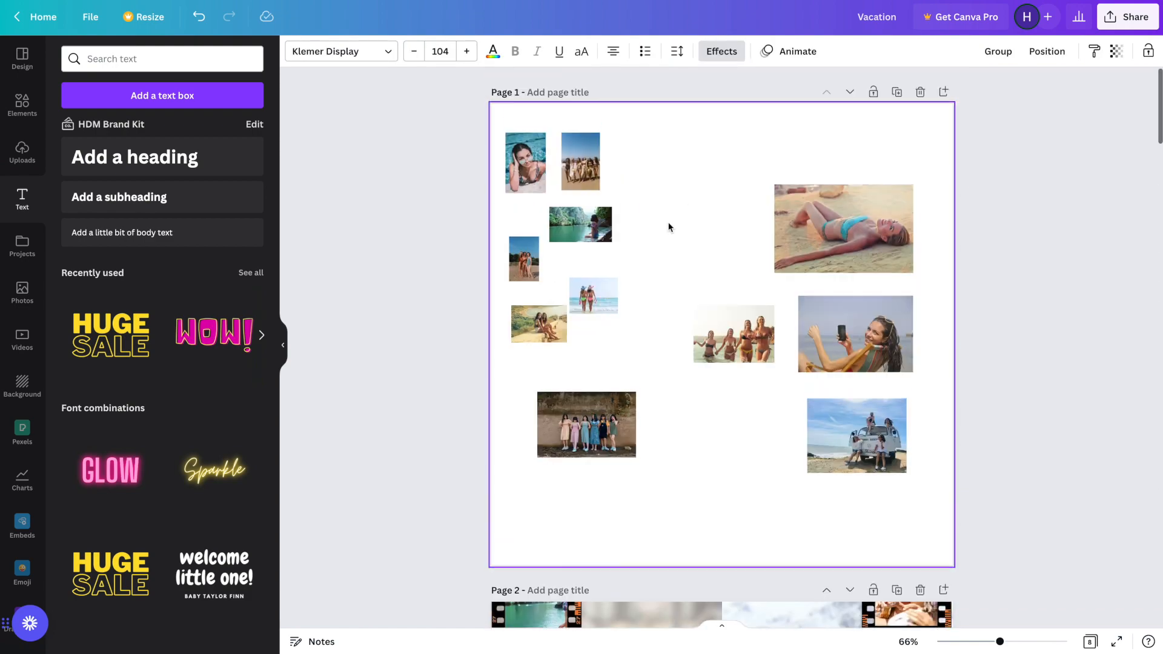
{"action": "scroll", "coordinate": [669, 226], "scroll_direction": "down", "scroll_amount": 8}
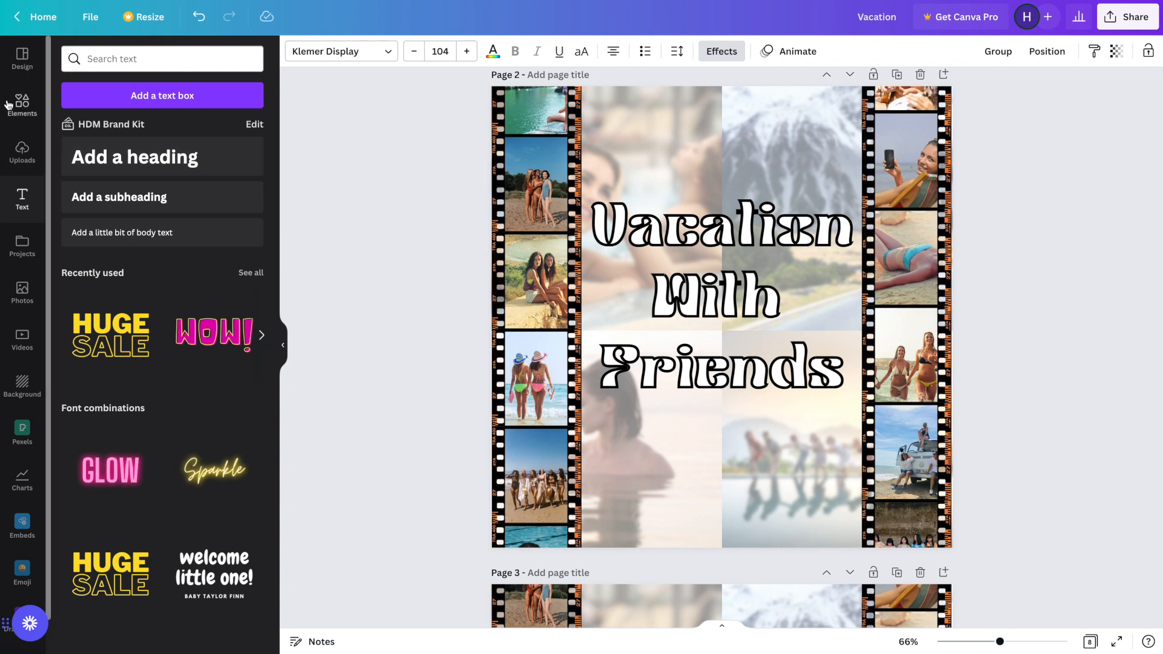
{"action": "left_click", "coordinate": [9, 106]}
{"action": "left_click", "coordinate": [102, 59]}
{"action": "double_click", "coordinate": [102, 59]}
{"action": "type", "text": "string lights"}
{"action": "key", "text": "Return"}
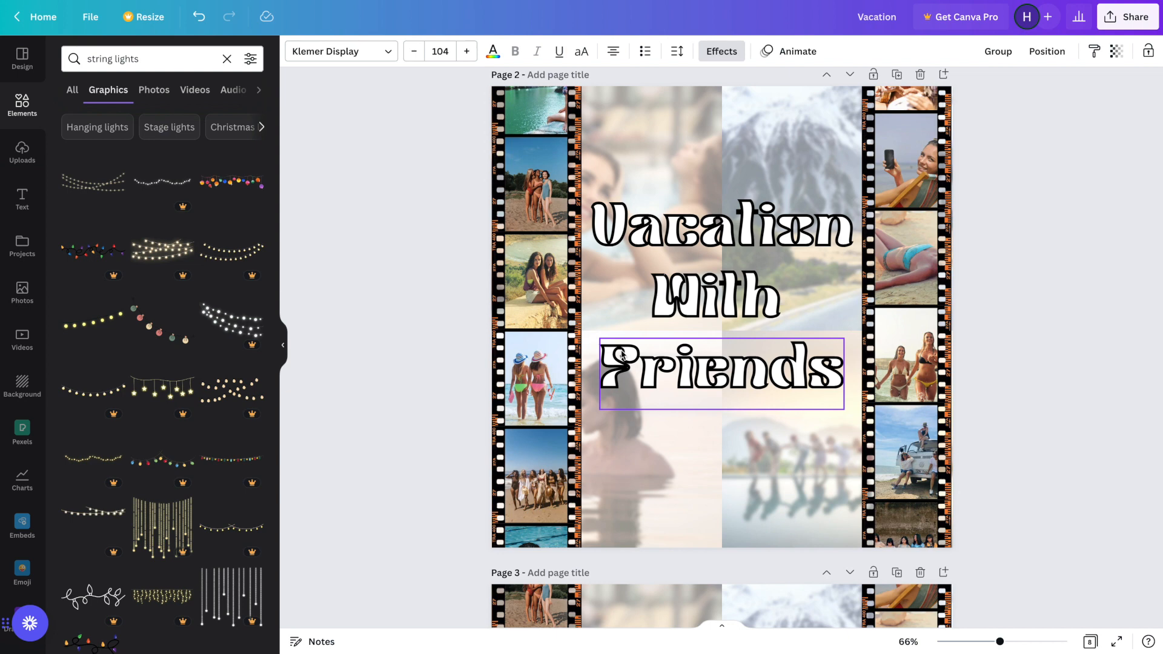
Add the free string lights graphic to page 2, enlarge it to about 1,111 by 350, and place it across the page's top edge
{"action": "scroll", "coordinate": [623, 354], "scroll_direction": "up", "scroll_amount": 4}
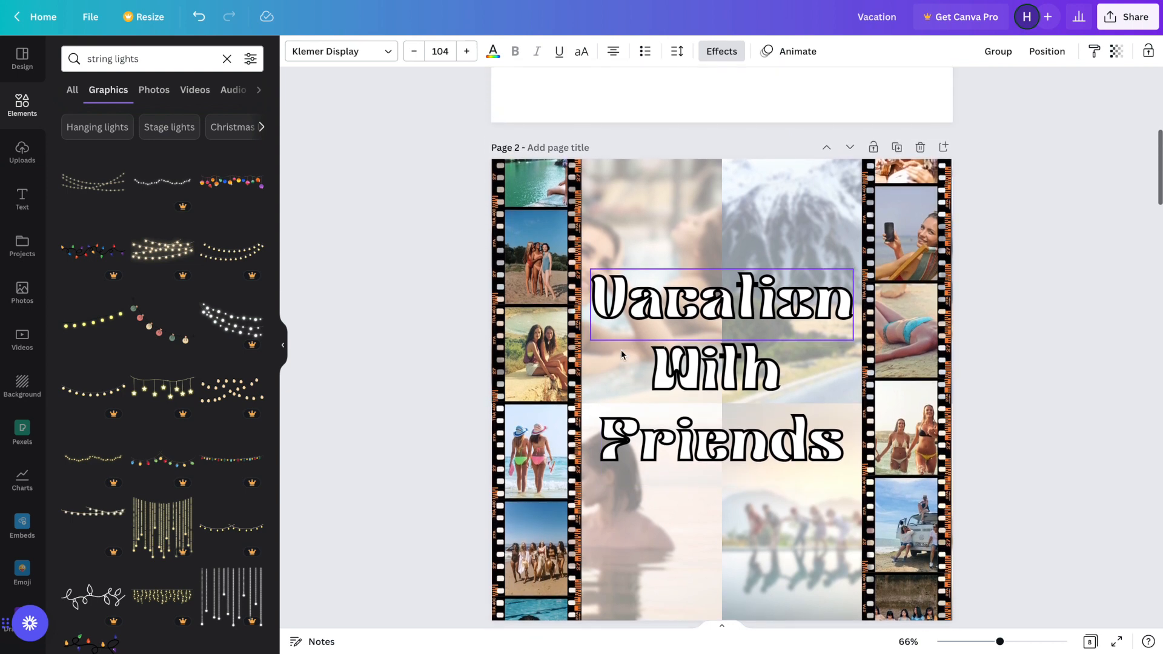
{"action": "scroll", "coordinate": [622, 355], "scroll_direction": "up", "scroll_amount": 1}
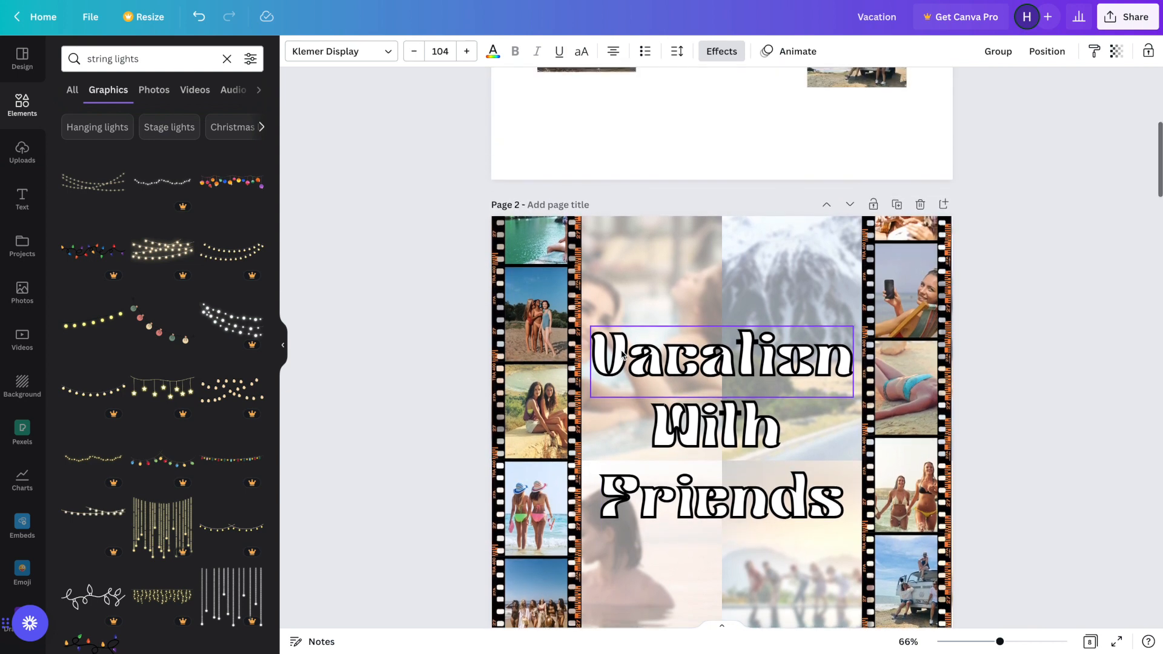
{"action": "left_click", "coordinate": [94, 185]}
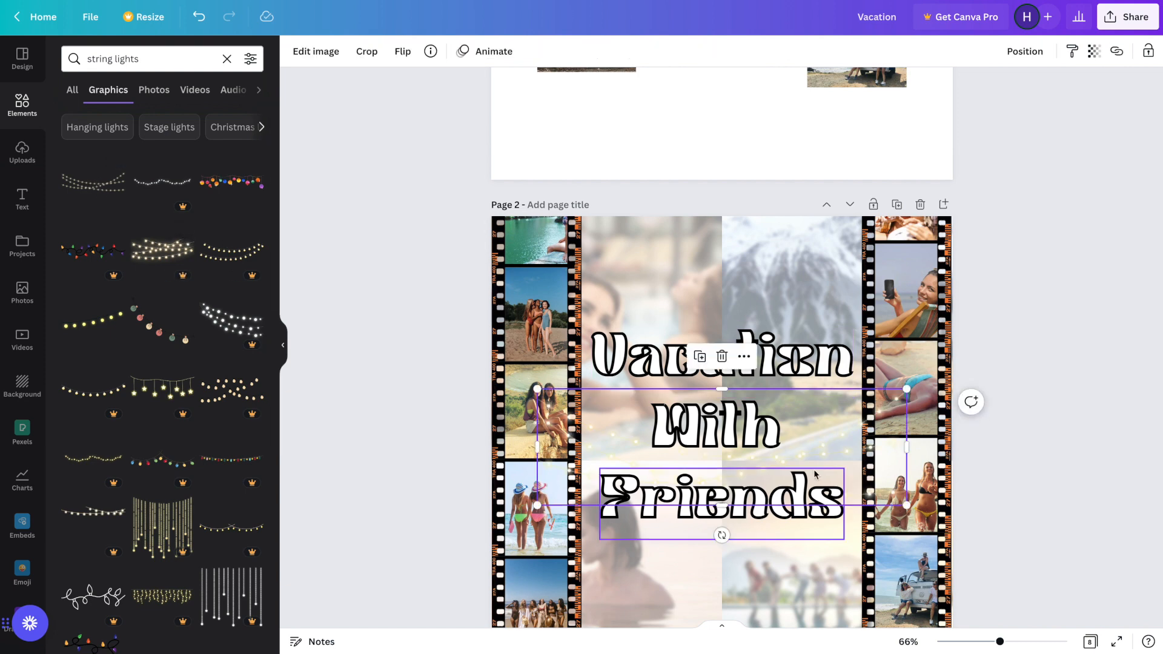
{"action": "left_click_drag", "start_coordinate": [839, 448], "coordinate": [815, 242]}
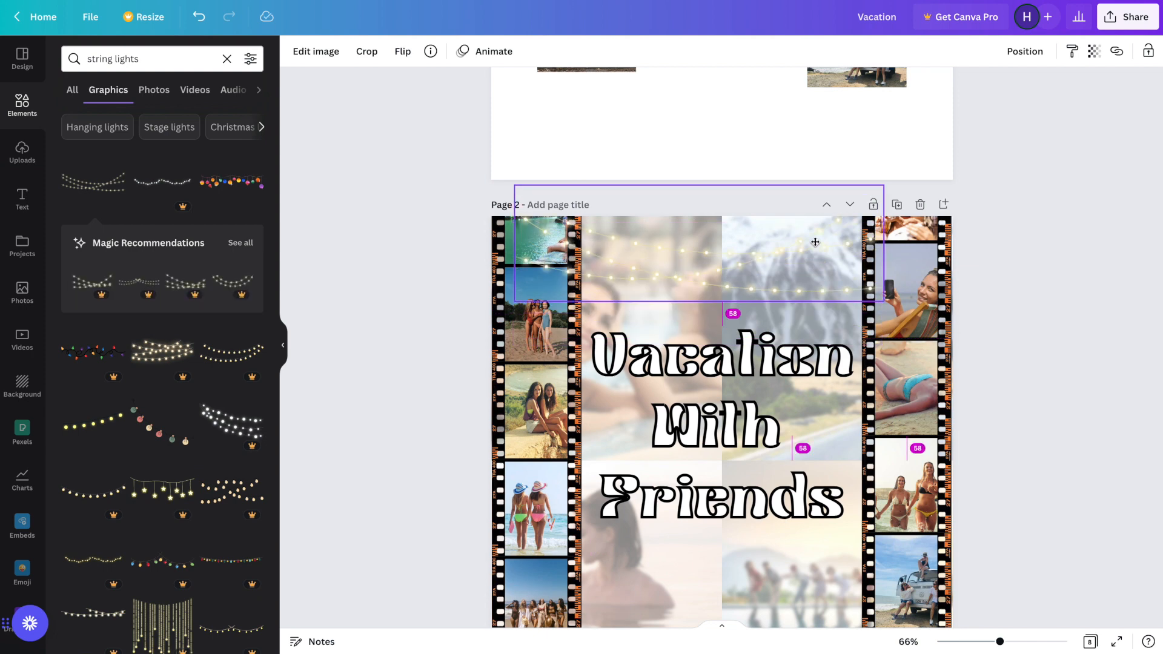
{"action": "left_click_drag", "start_coordinate": [815, 242], "coordinate": [792, 242]}
{"action": "left_click_drag", "start_coordinate": [861, 299], "coordinate": [967, 332]}
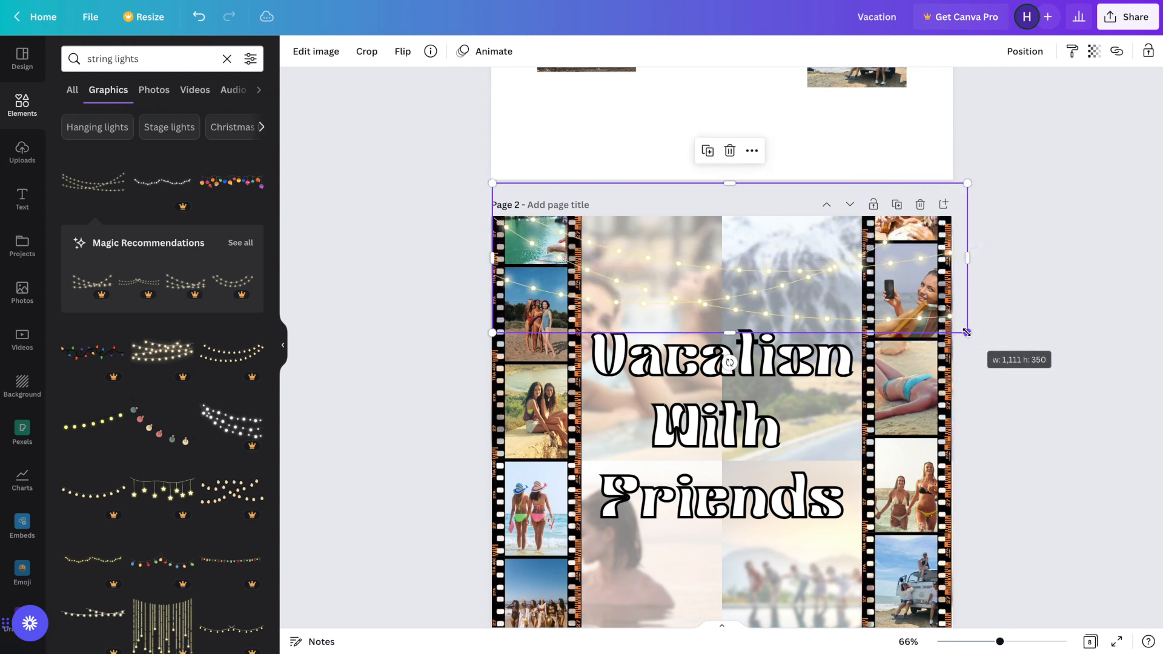
{"action": "left_click_drag", "start_coordinate": [797, 277], "coordinate": [782, 264]}
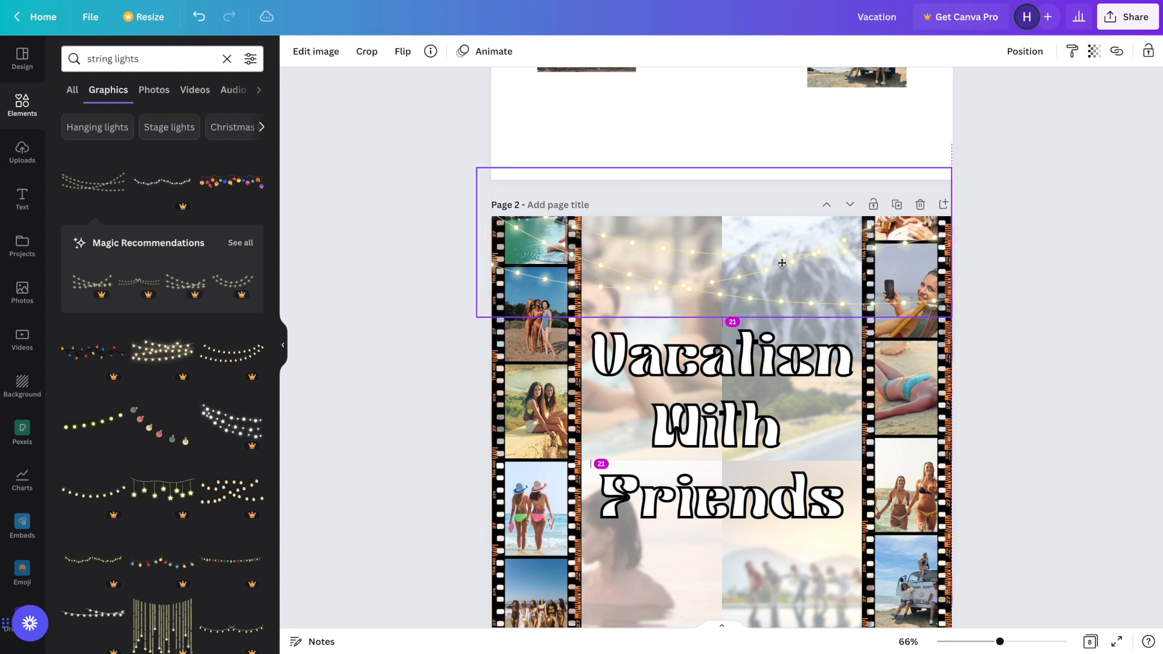
{"action": "left_click_drag", "start_coordinate": [782, 265], "coordinate": [782, 265]}
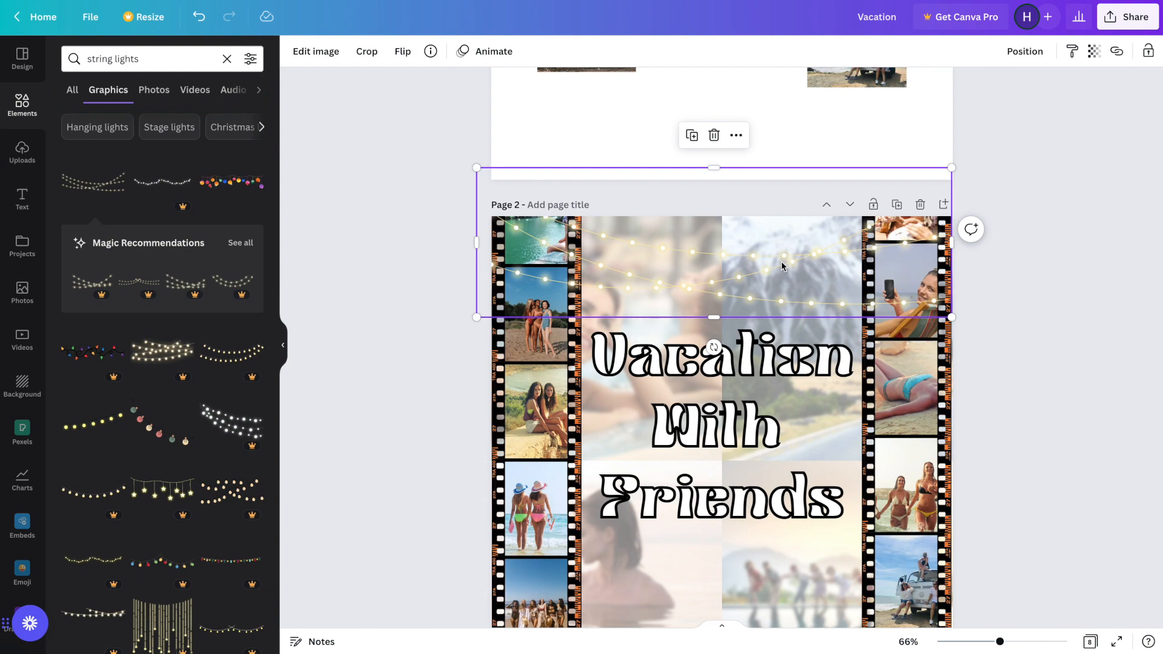
Paste copies of page 2's string lights across the top edge of pages 3 to 7
{"action": "scroll", "coordinate": [780, 262], "scroll_direction": "down", "scroll_amount": 5}
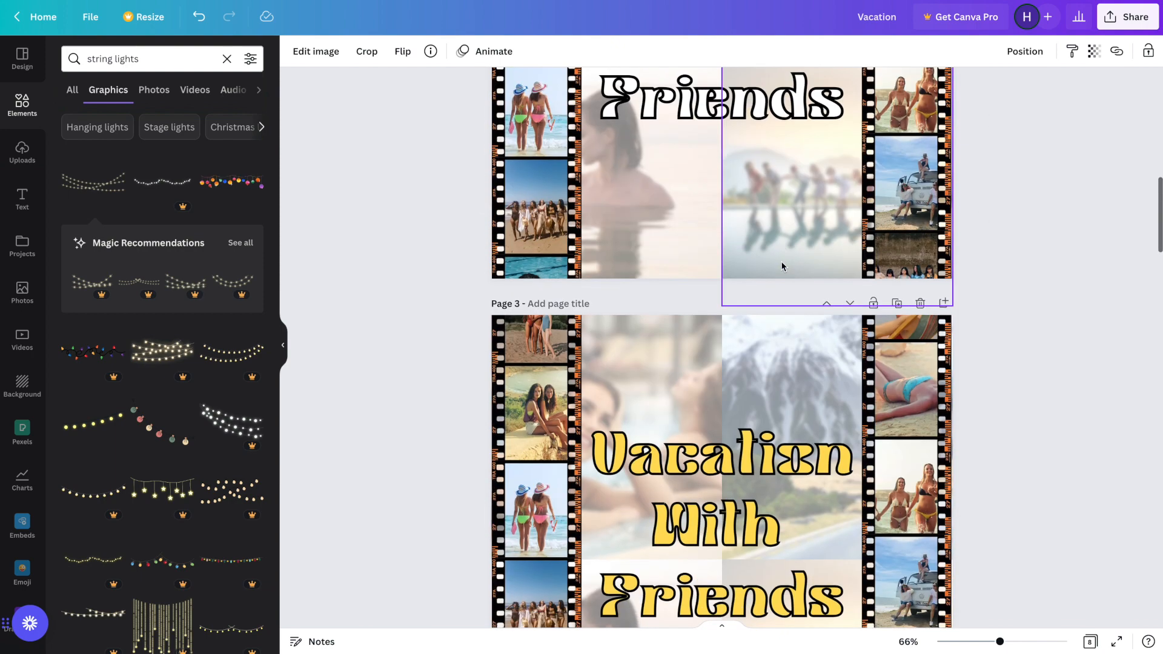
{"action": "left_click", "coordinate": [720, 346]}
{"action": "left_click", "coordinate": [720, 346]}
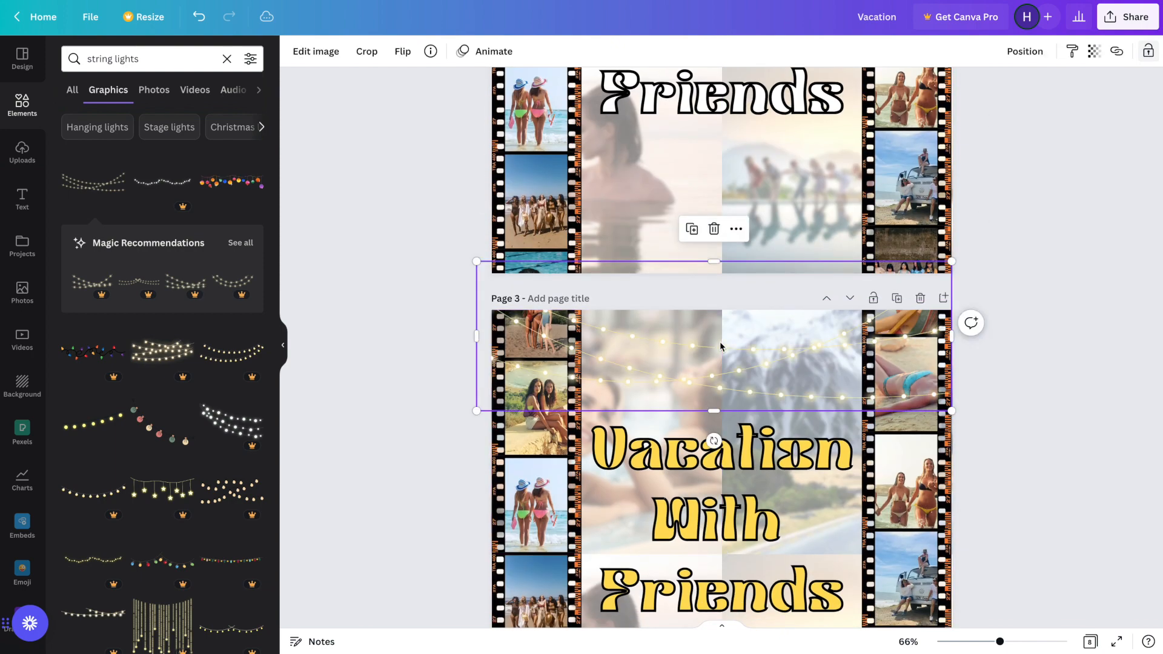
{"action": "scroll", "coordinate": [721, 346], "scroll_direction": "down", "scroll_amount": 8}
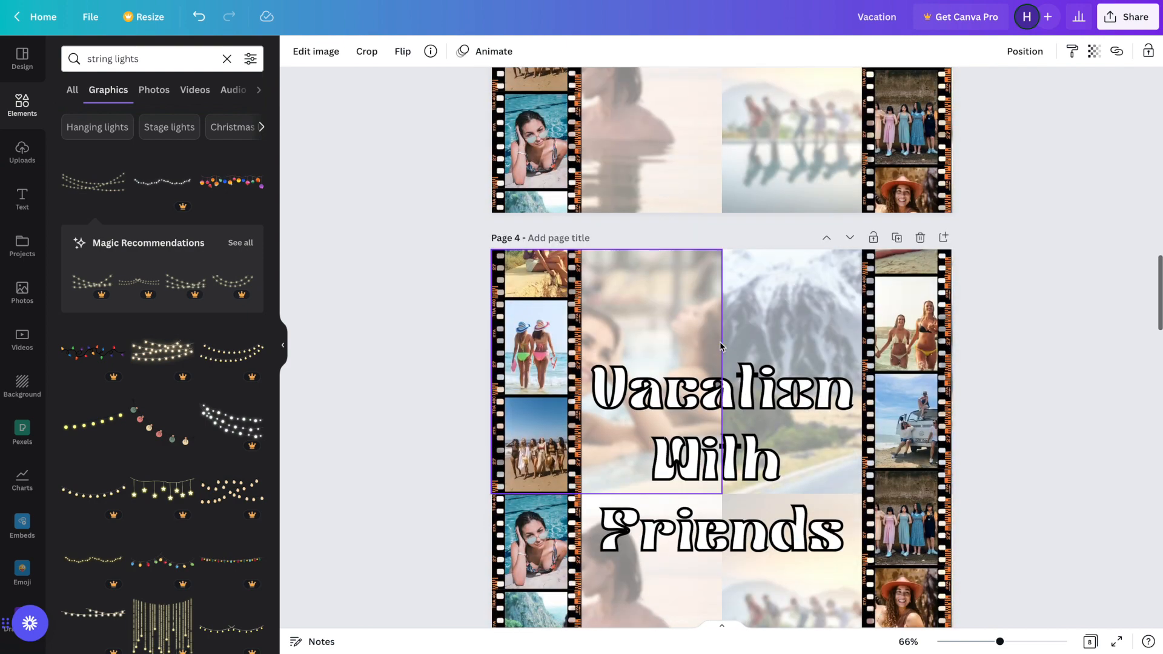
{"action": "scroll", "coordinate": [723, 310], "scroll_direction": "down", "scroll_amount": 8}
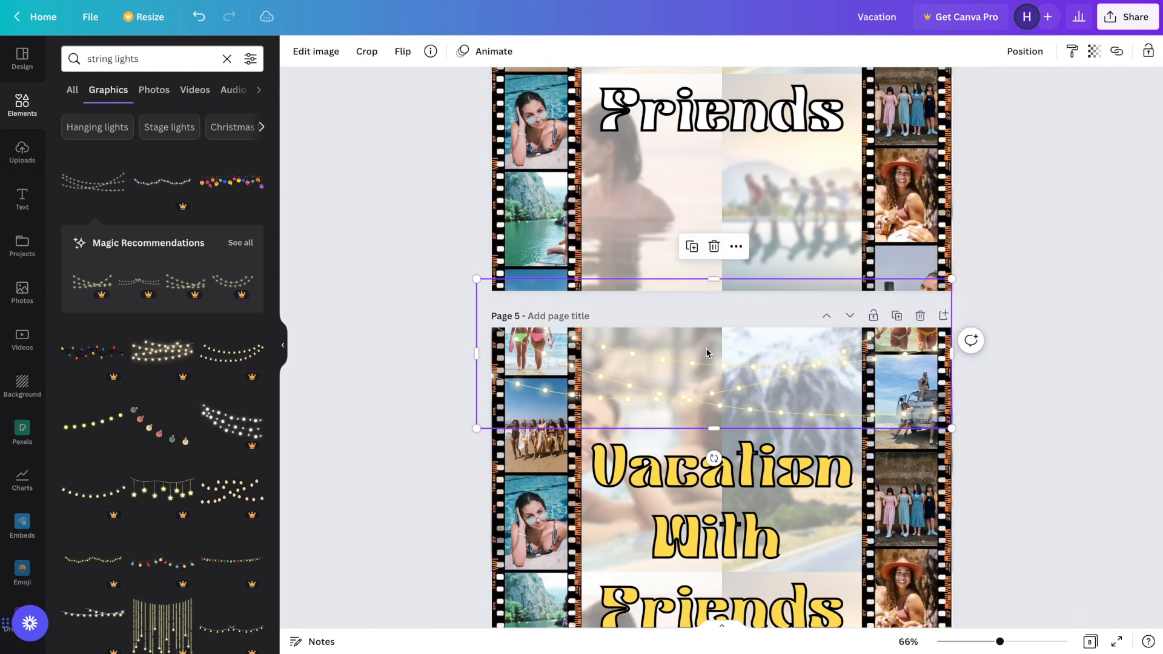
{"action": "scroll", "coordinate": [707, 350], "scroll_direction": "down", "scroll_amount": 7}
{"action": "scroll", "coordinate": [707, 354], "scroll_direction": "down", "scroll_amount": 3}
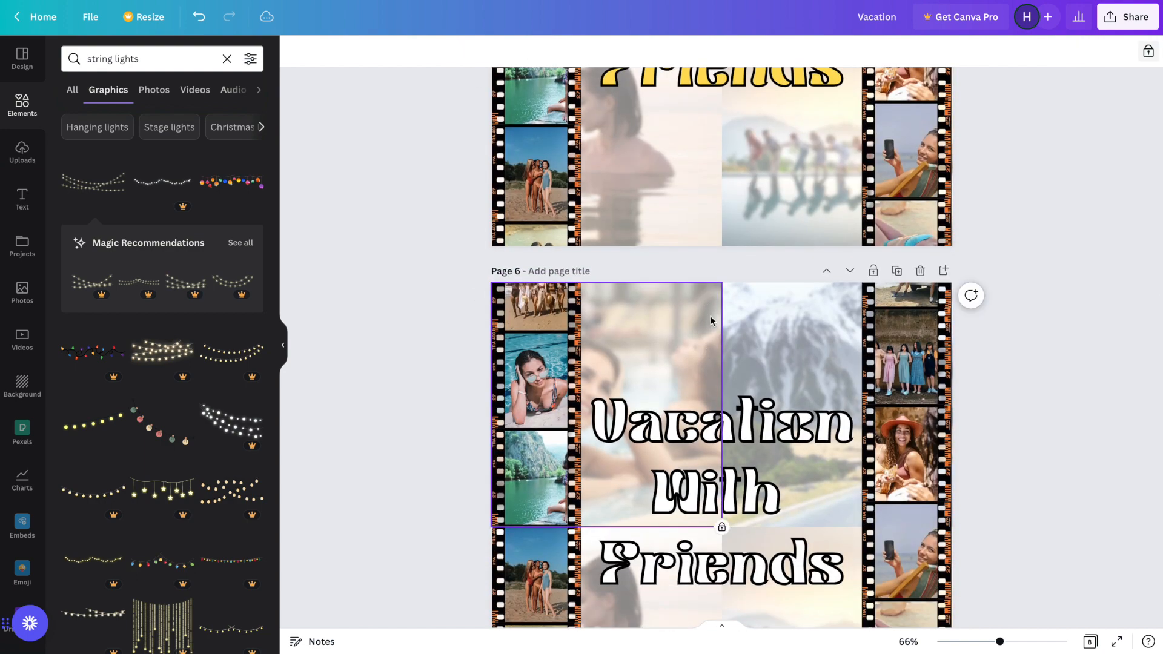
{"action": "scroll", "coordinate": [711, 321], "scroll_direction": "down", "scroll_amount": 10}
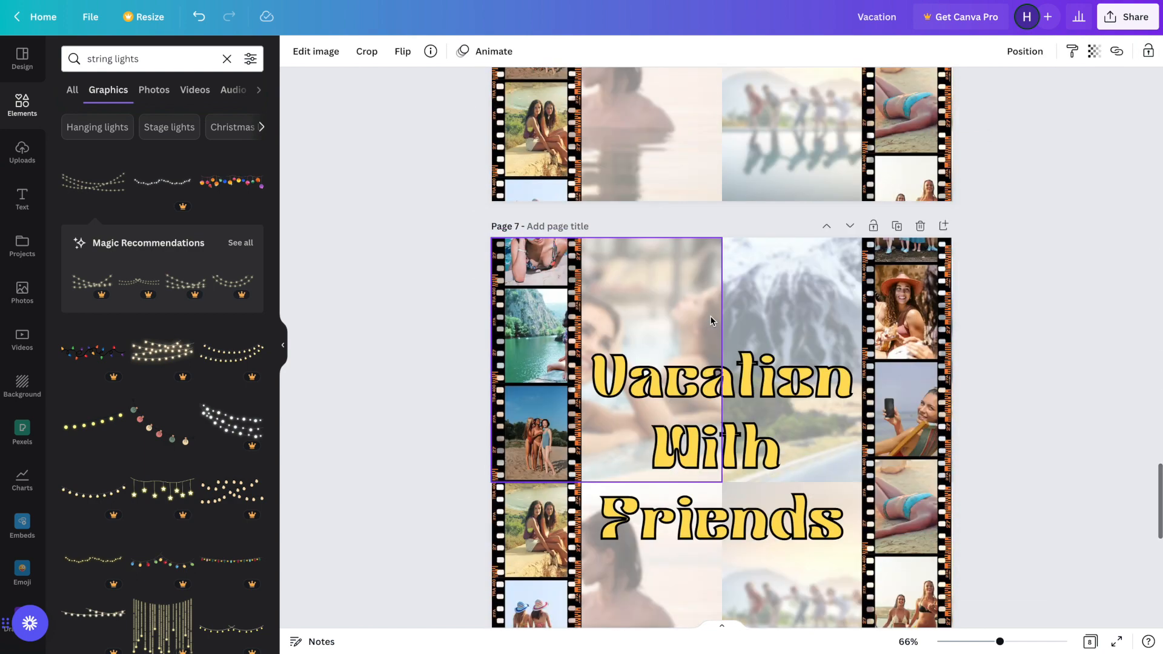
{"action": "scroll", "coordinate": [710, 321], "scroll_direction": "down", "scroll_amount": 8}
Delete page 8, which holds only the blurred beach photo
{"action": "scroll", "coordinate": [711, 320], "scroll_direction": "up", "scroll_amount": 13}
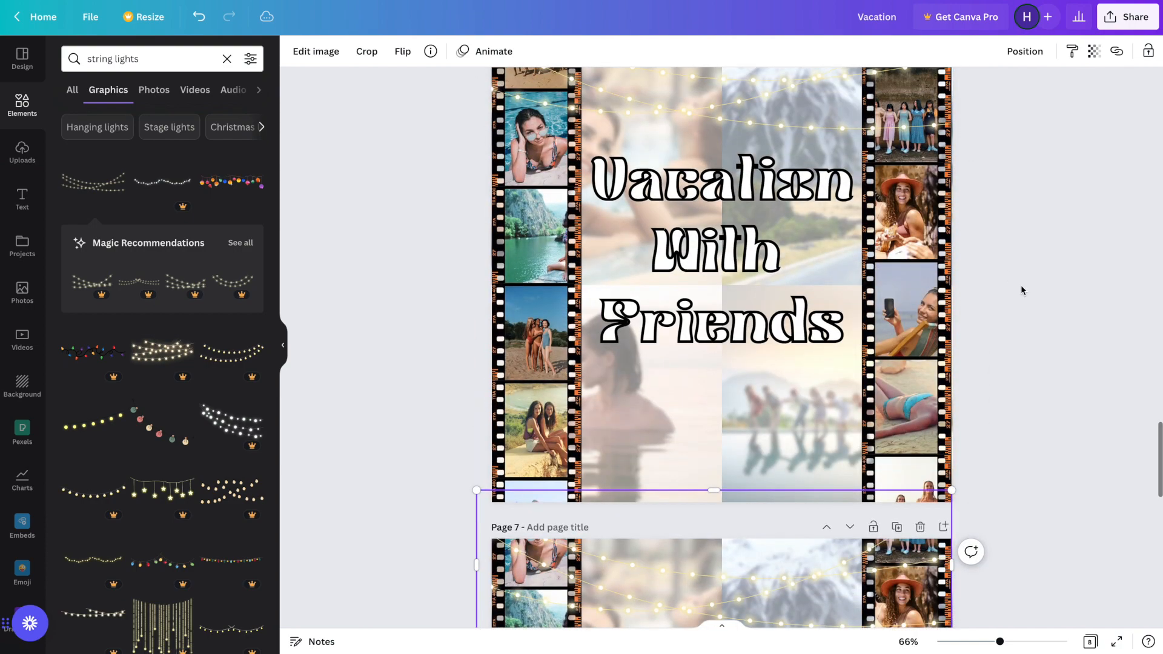
{"action": "scroll", "coordinate": [1021, 287], "scroll_direction": "up", "scroll_amount": 15}
{"action": "scroll", "coordinate": [1020, 290], "scroll_direction": "down", "scroll_amount": 15}
{"action": "scroll", "coordinate": [1020, 291], "scroll_direction": "down", "scroll_amount": 4}
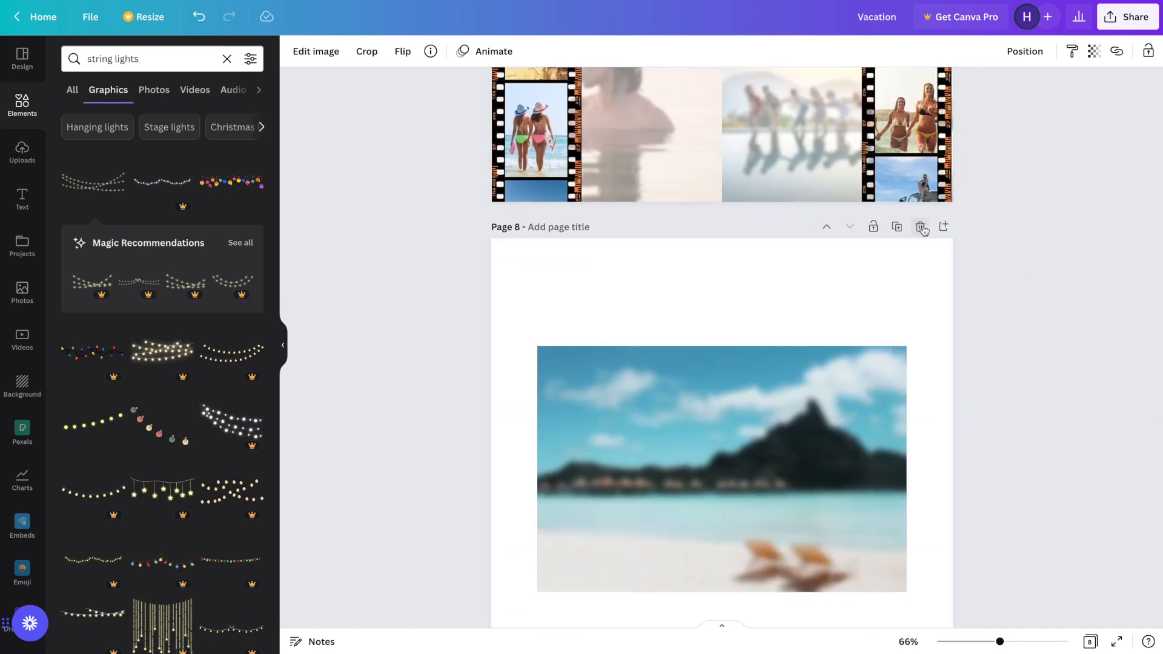
{"action": "left_click", "coordinate": [922, 228]}
Open the design's sharing options
{"action": "scroll", "coordinate": [1019, 215], "scroll_direction": "up", "scroll_amount": 6}
{"action": "scroll", "coordinate": [1019, 215], "scroll_direction": "up", "scroll_amount": 20}
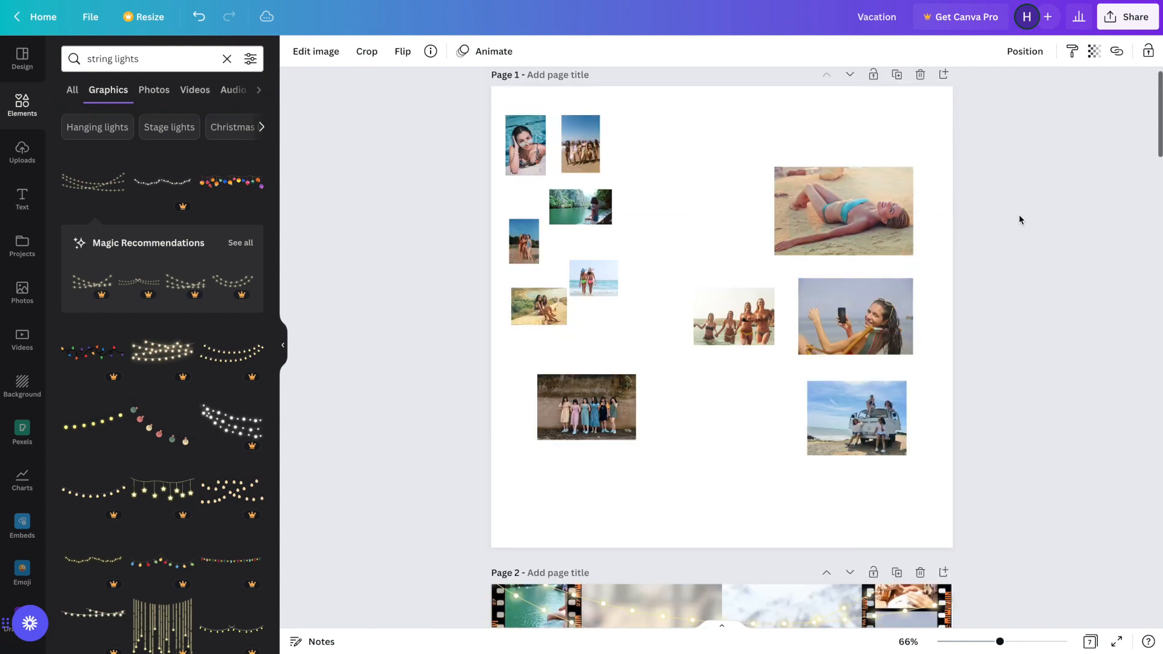
{"action": "scroll", "coordinate": [1019, 215], "scroll_direction": "down", "scroll_amount": 5}
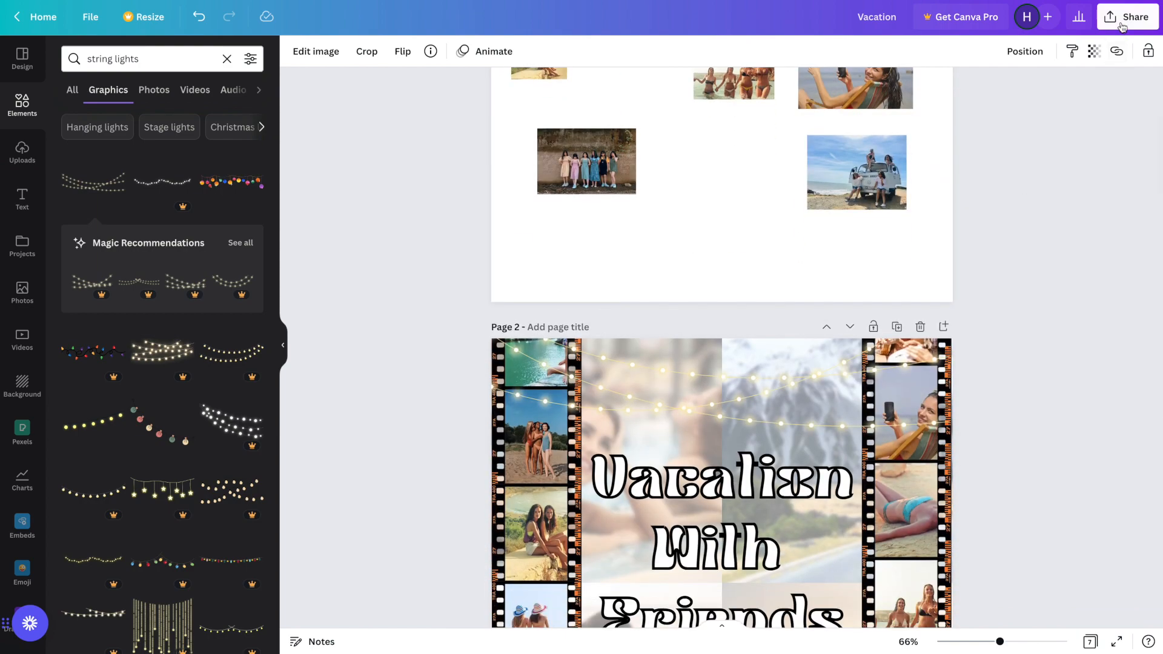
{"action": "left_click", "coordinate": [1128, 17]}
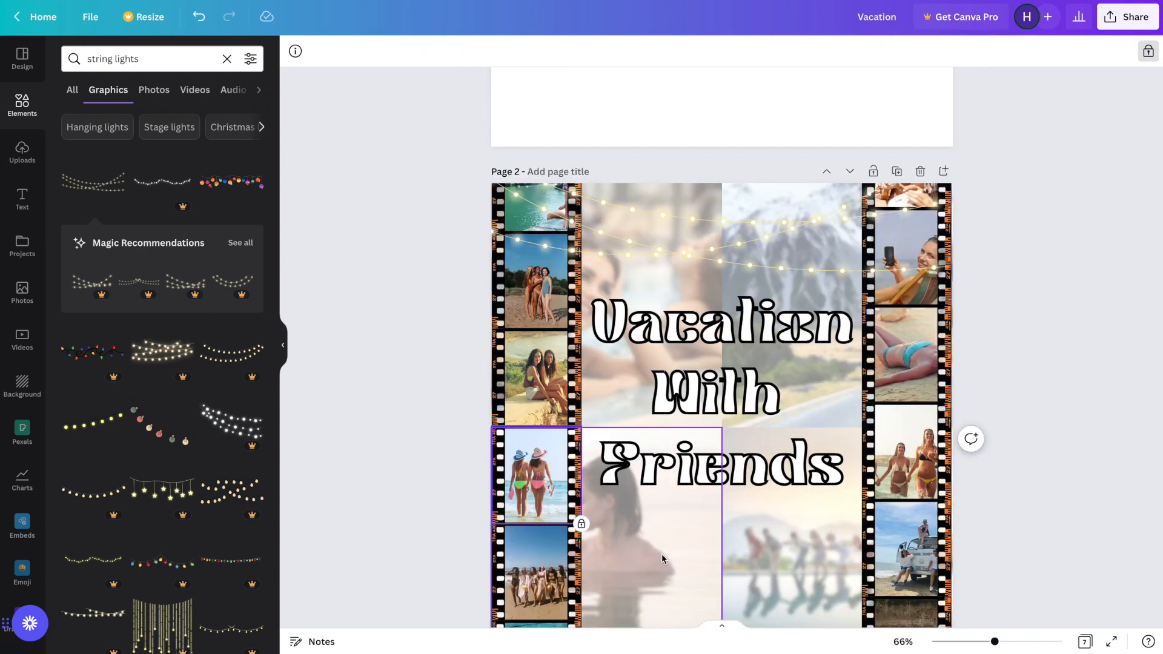
{"action": "left_click", "coordinate": [661, 554]}
{"action": "left_click", "coordinate": [738, 184]}
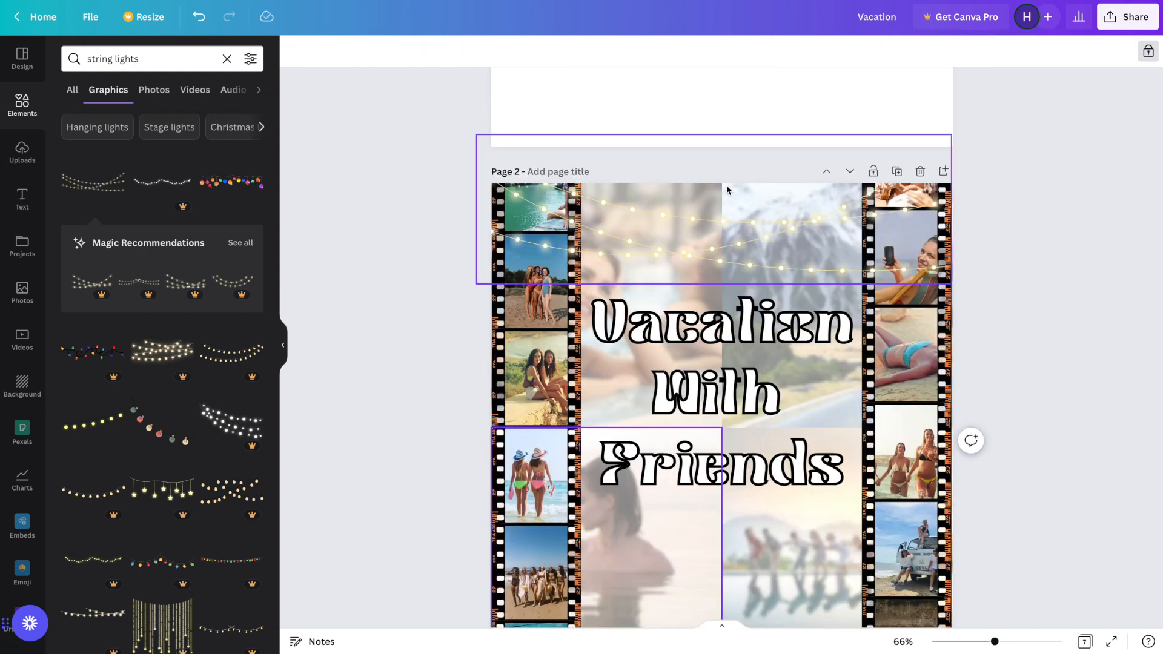
{"action": "left_click", "coordinate": [447, 284]}
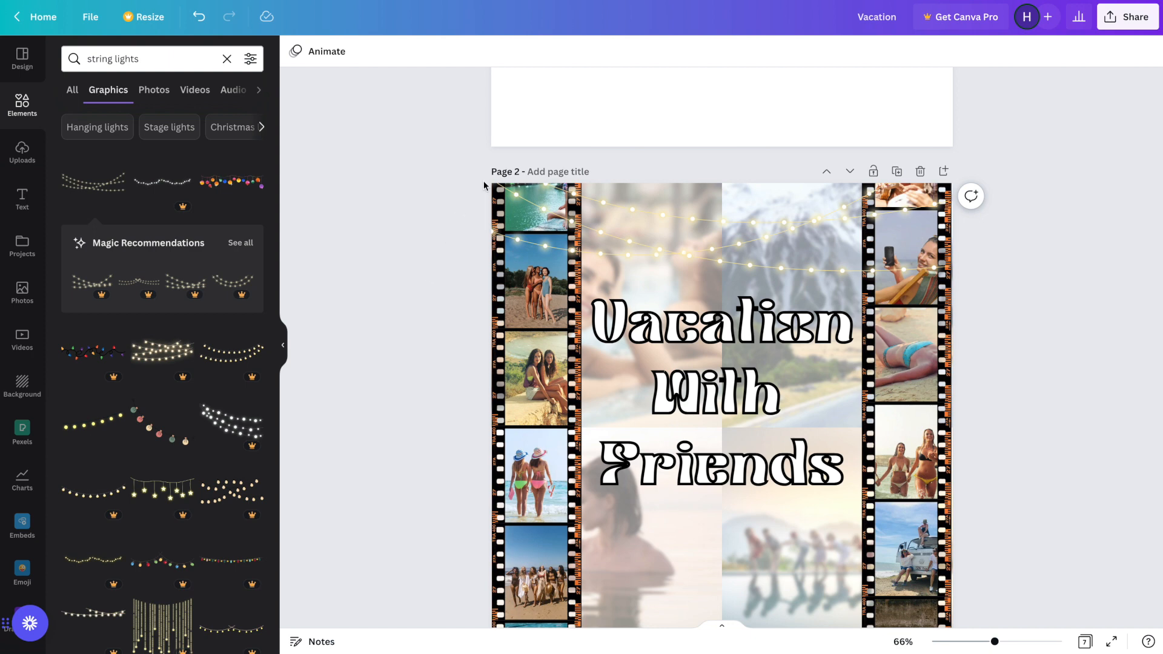
{"action": "left_click_drag", "start_coordinate": [511, 203], "coordinate": [1003, 610]}
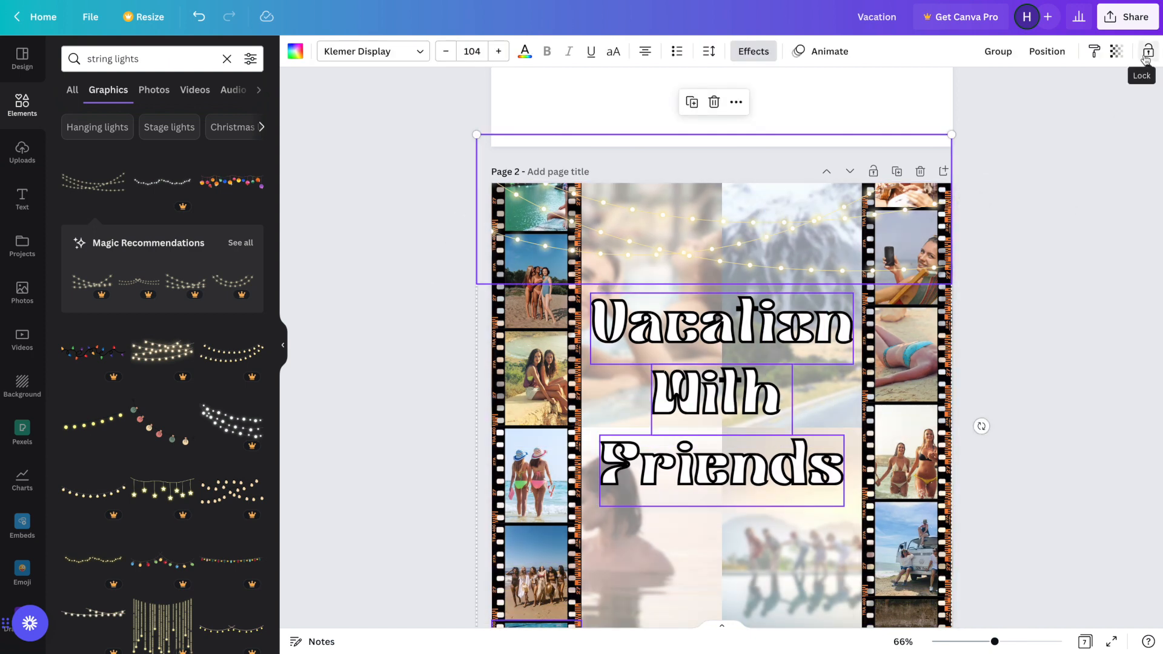
{"action": "left_click", "coordinate": [1100, 170]}
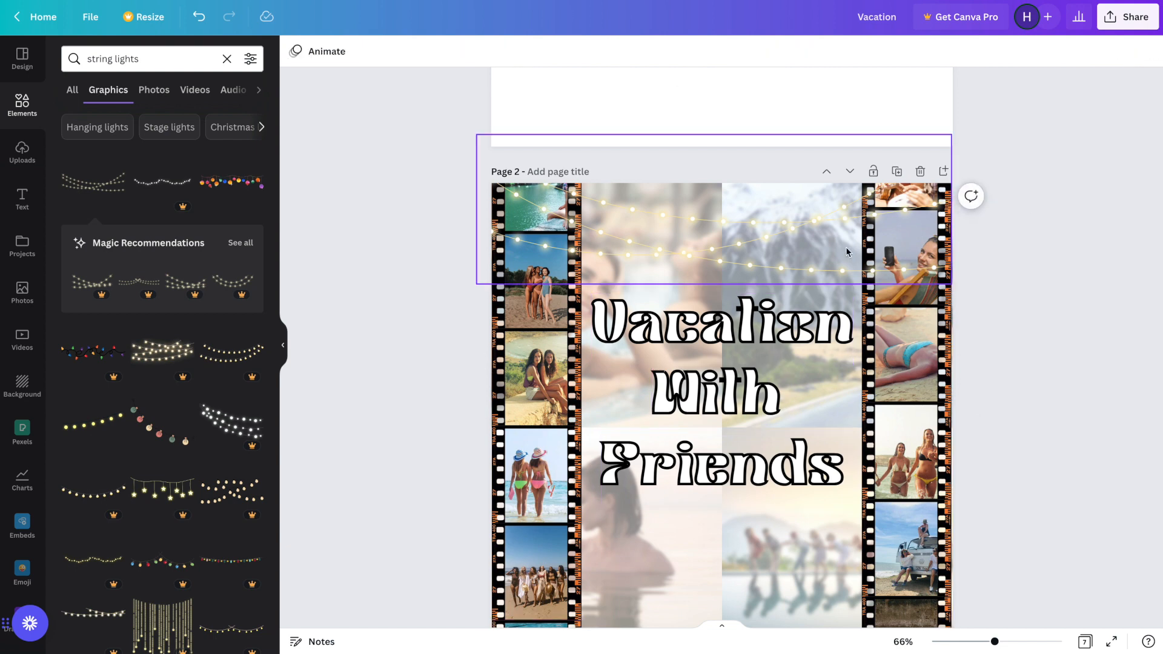
Delete the string lights from page 2 and unlock its two upper blurred background photos and the top-left film strip photo
{"action": "left_click", "coordinate": [585, 228]}
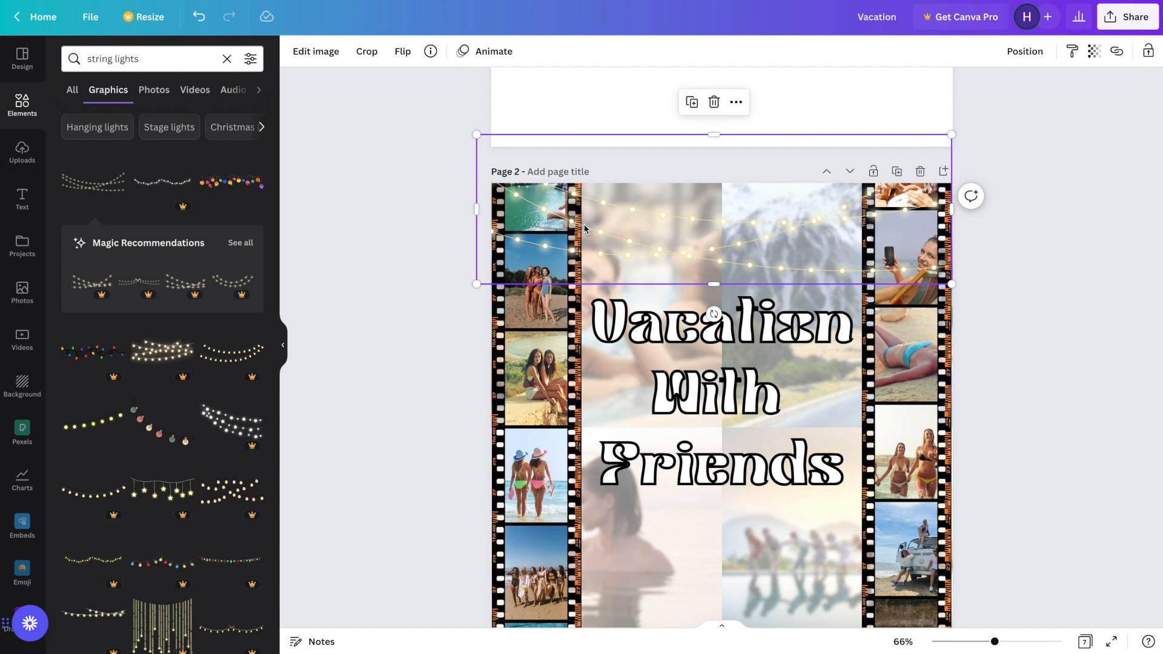
{"action": "key", "text": "Delete"}
{"action": "left_click", "coordinate": [761, 193]}
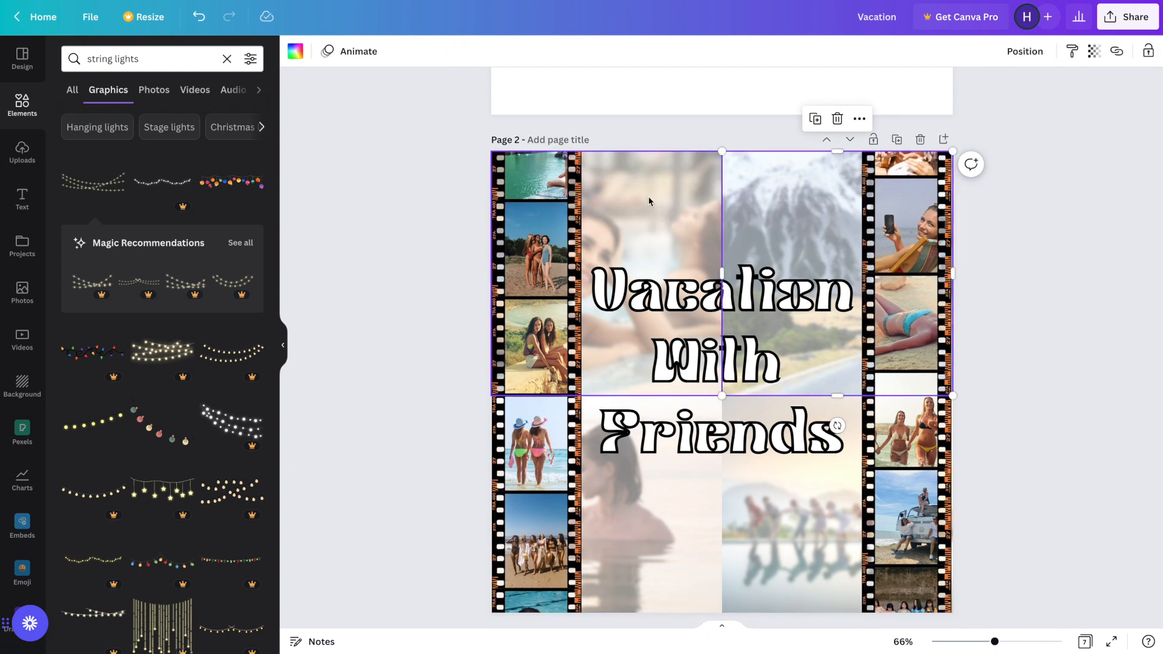
{"action": "left_click", "coordinate": [630, 198]}
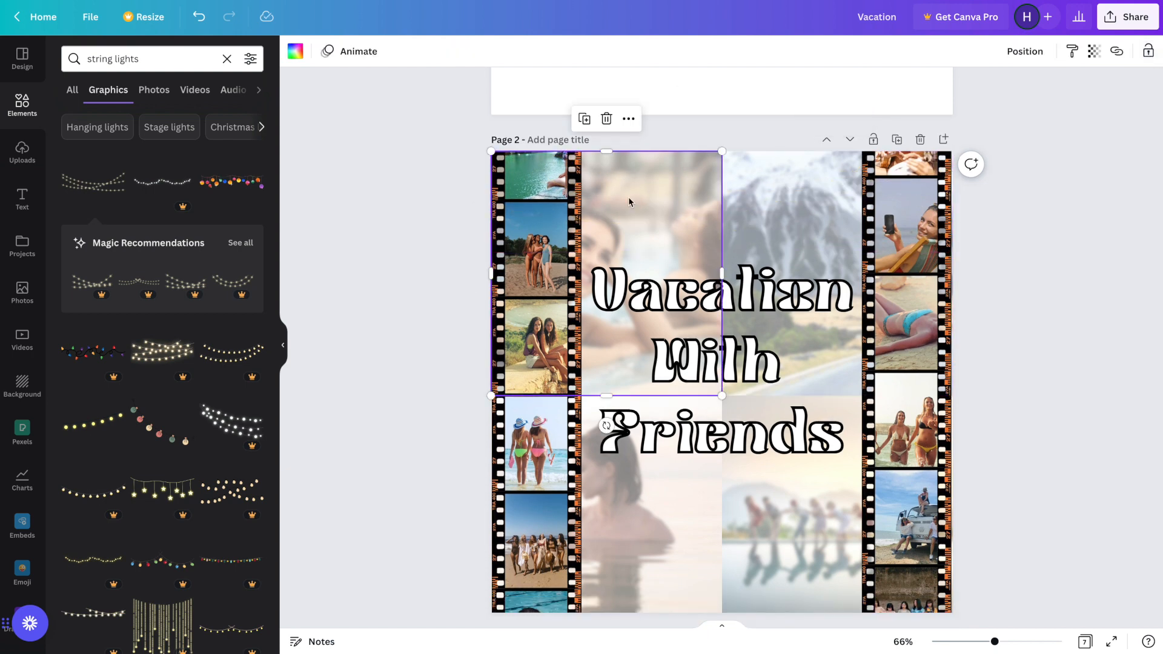
{"action": "left_click", "coordinate": [516, 197]}
{"action": "left_click", "coordinate": [1149, 52]}
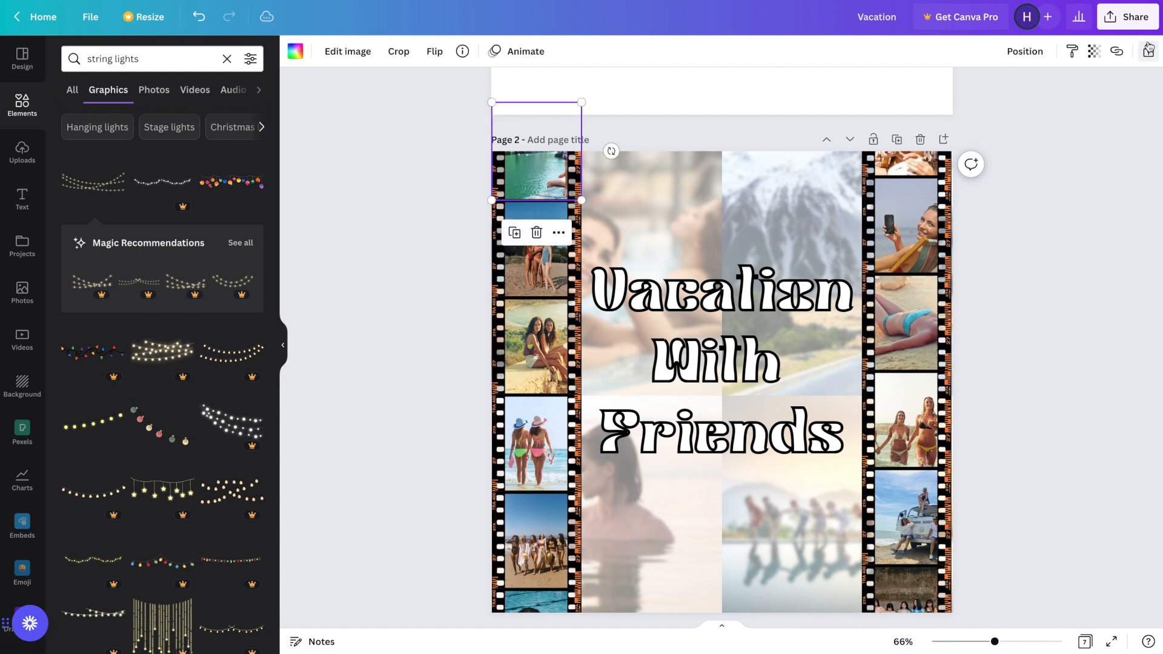
Lower the top edge of page 2's upper-left blurred photo to expose the page background, and select the page itself
{"action": "left_click", "coordinate": [662, 248]}
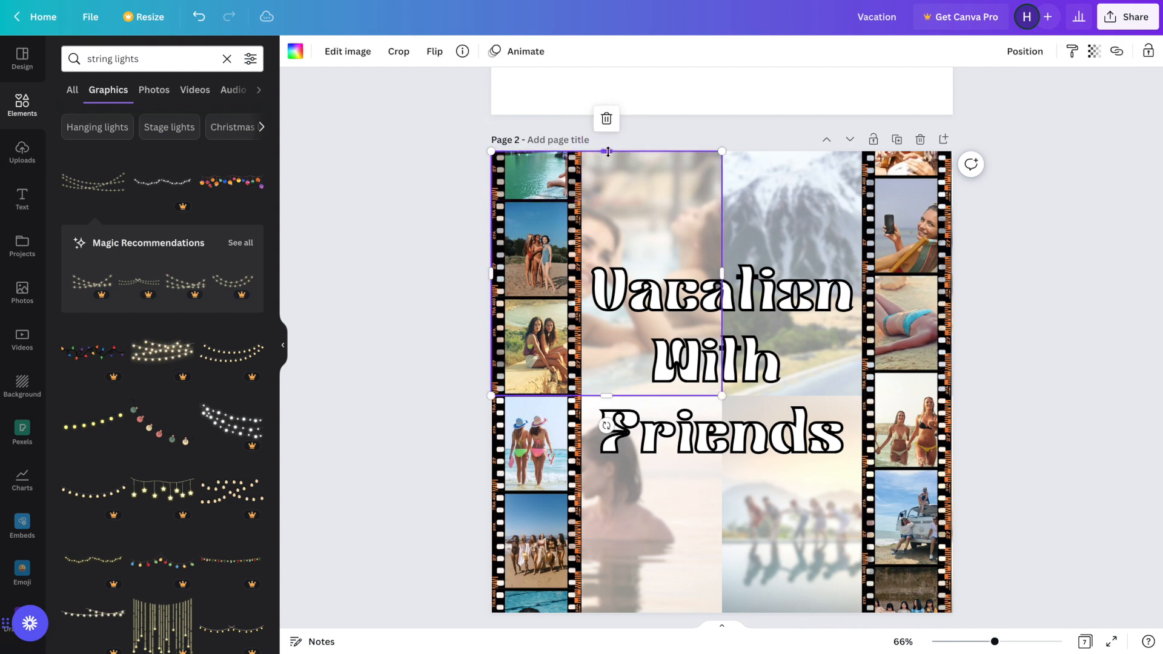
{"action": "left_click_drag", "start_coordinate": [609, 161], "coordinate": [608, 162]}
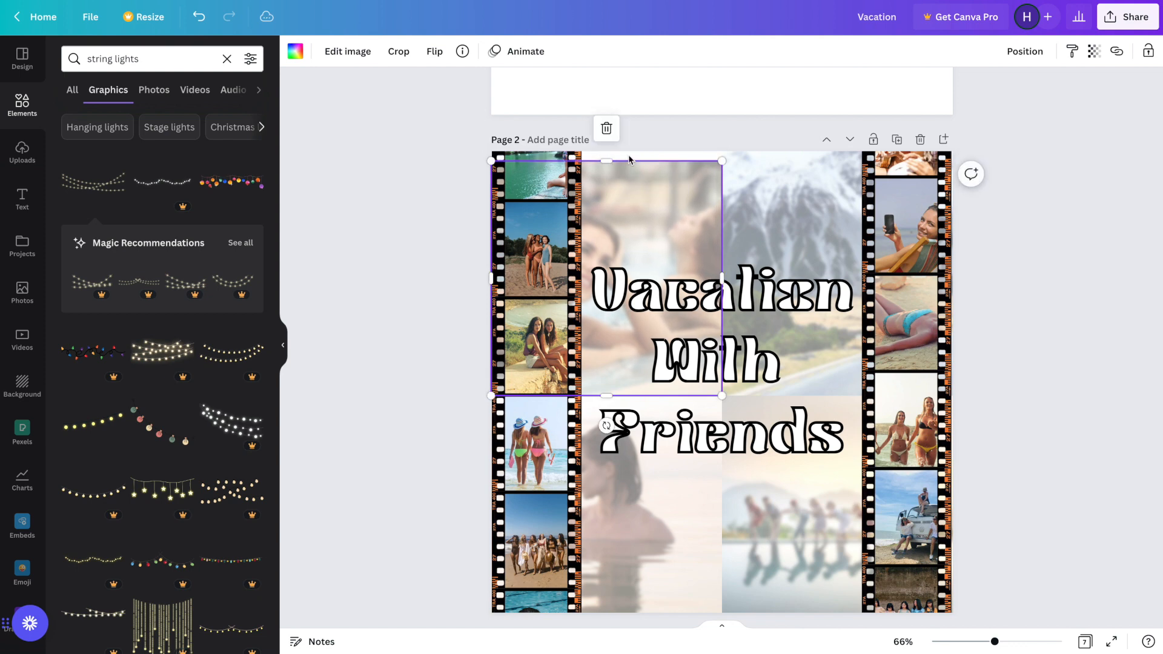
{"action": "left_click", "coordinate": [628, 157]}
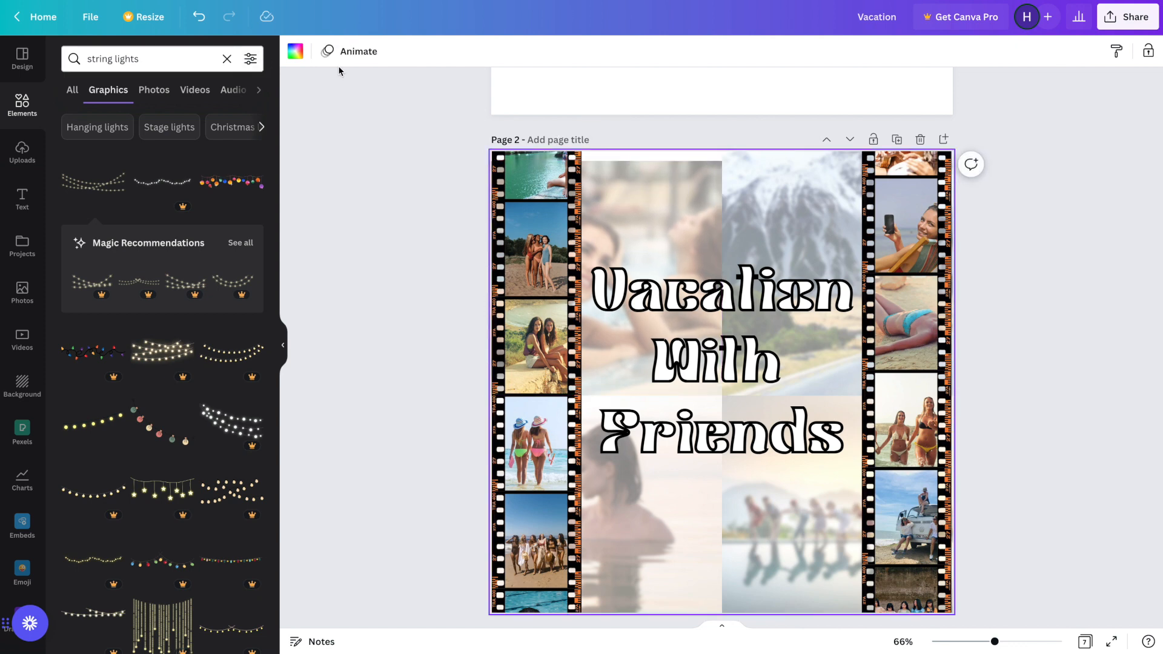
Browse the page animations and apply the Simple combination to page 2
{"action": "left_click", "coordinate": [354, 53]}
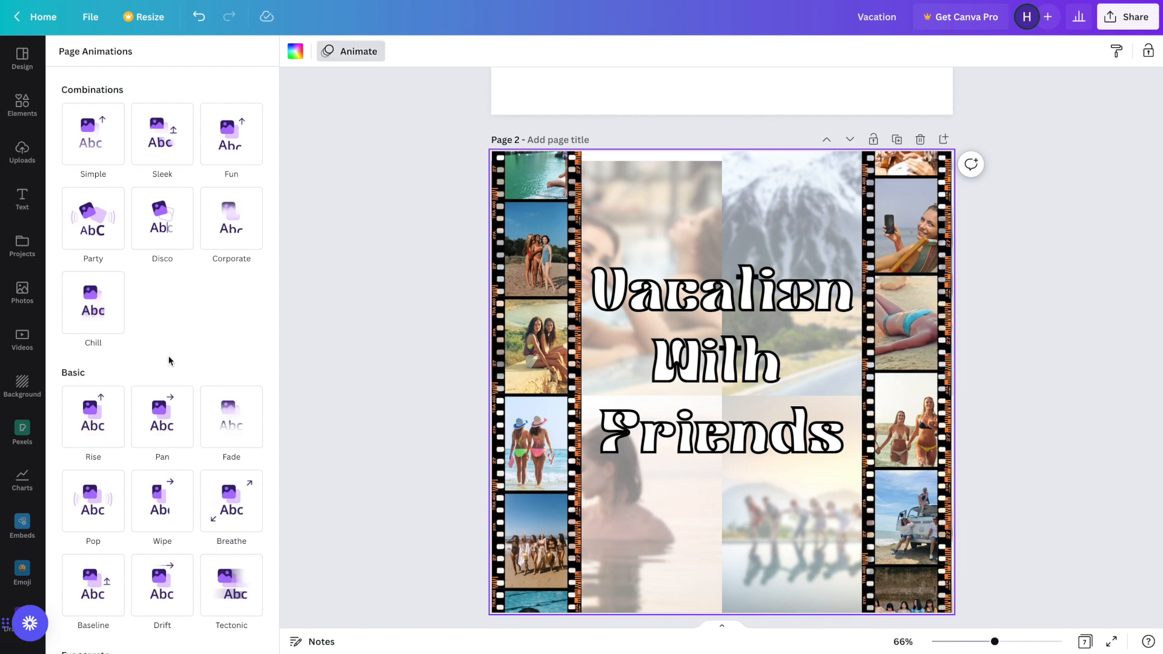
{"action": "scroll", "coordinate": [168, 361], "scroll_direction": "down", "scroll_amount": 5}
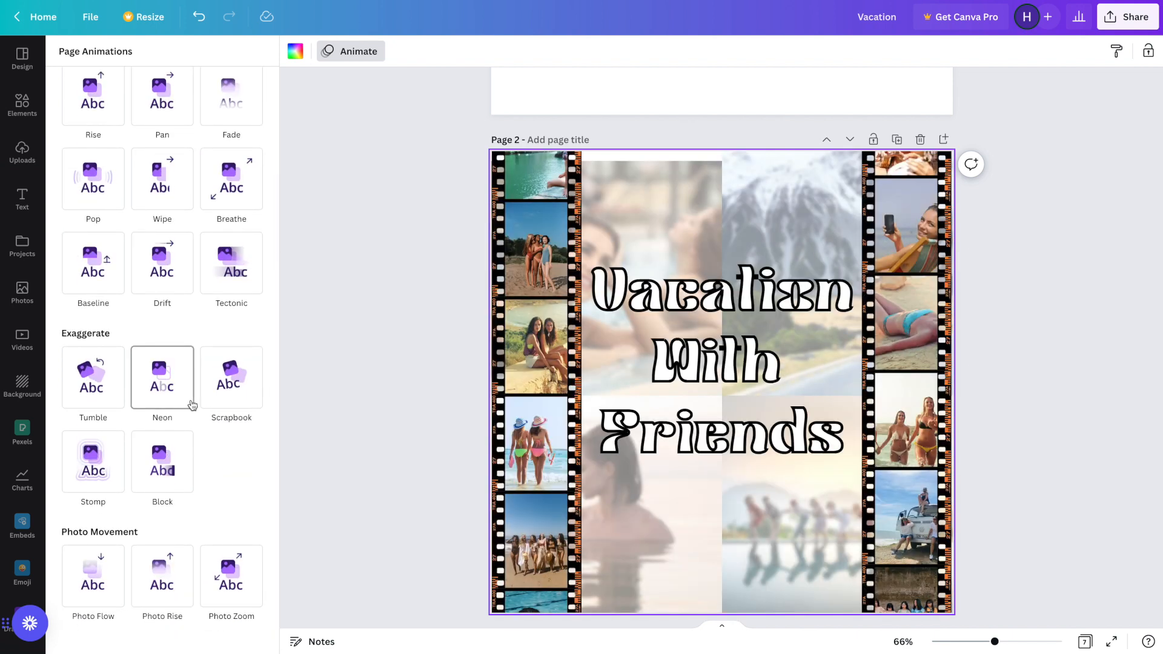
{"action": "scroll", "coordinate": [204, 383], "scroll_direction": "up", "scroll_amount": 5}
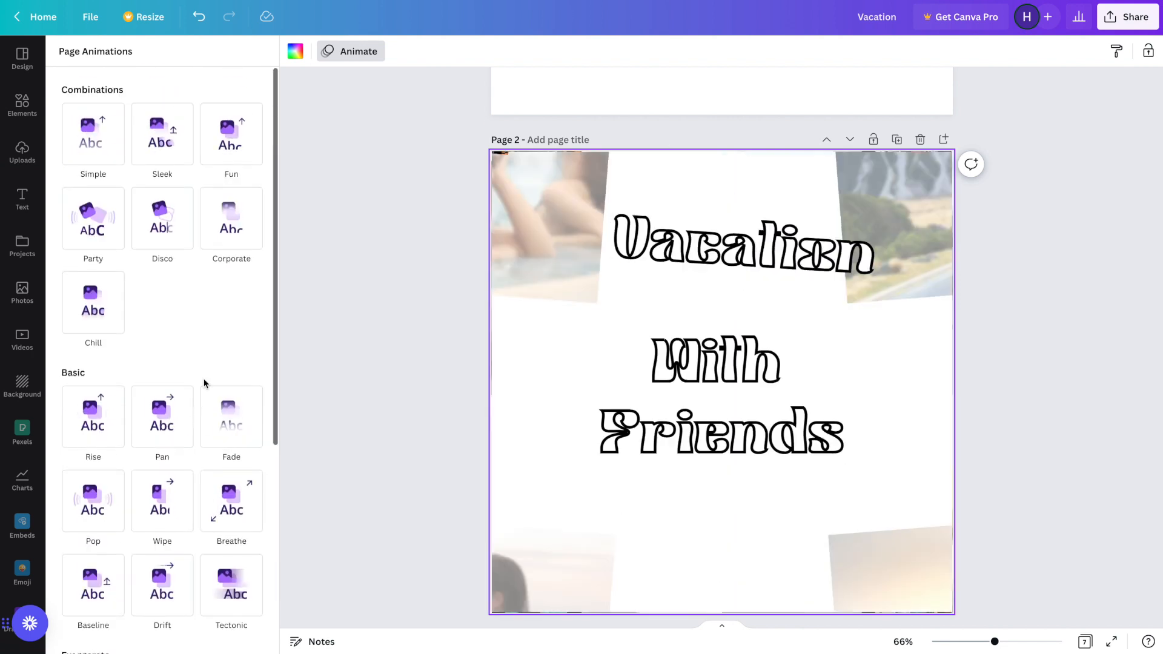
{"action": "left_click", "coordinate": [90, 156]}
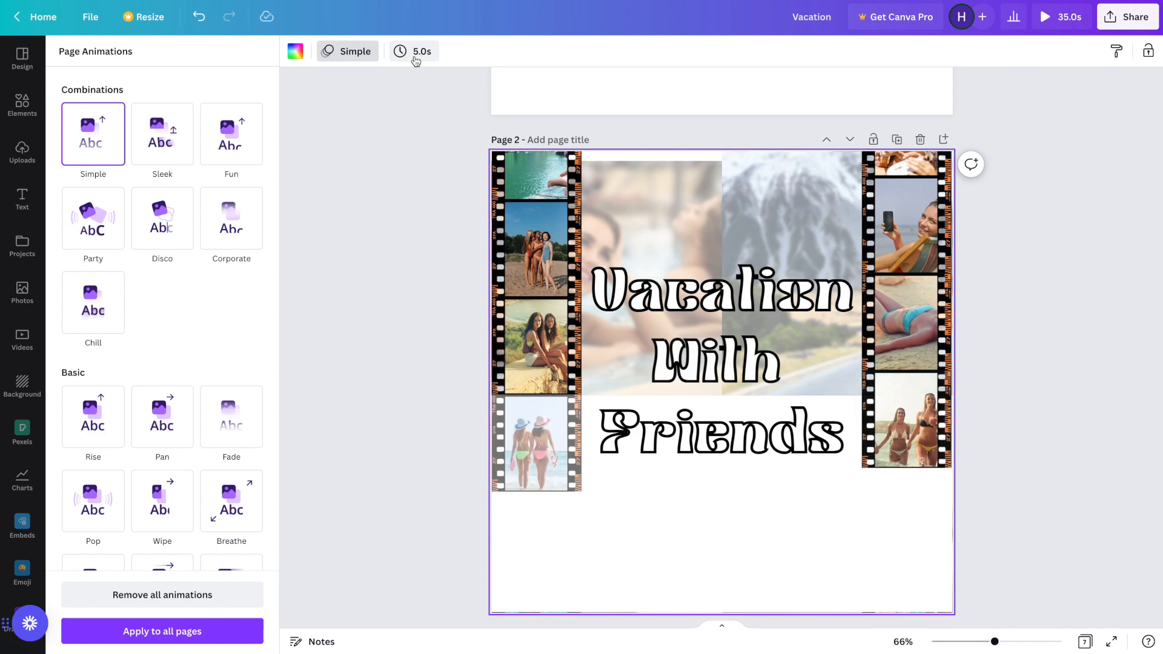
Set the timing to 0.1 seconds for all 7 pages and apply the Simple animation to all pages
{"action": "left_click", "coordinate": [412, 51]}
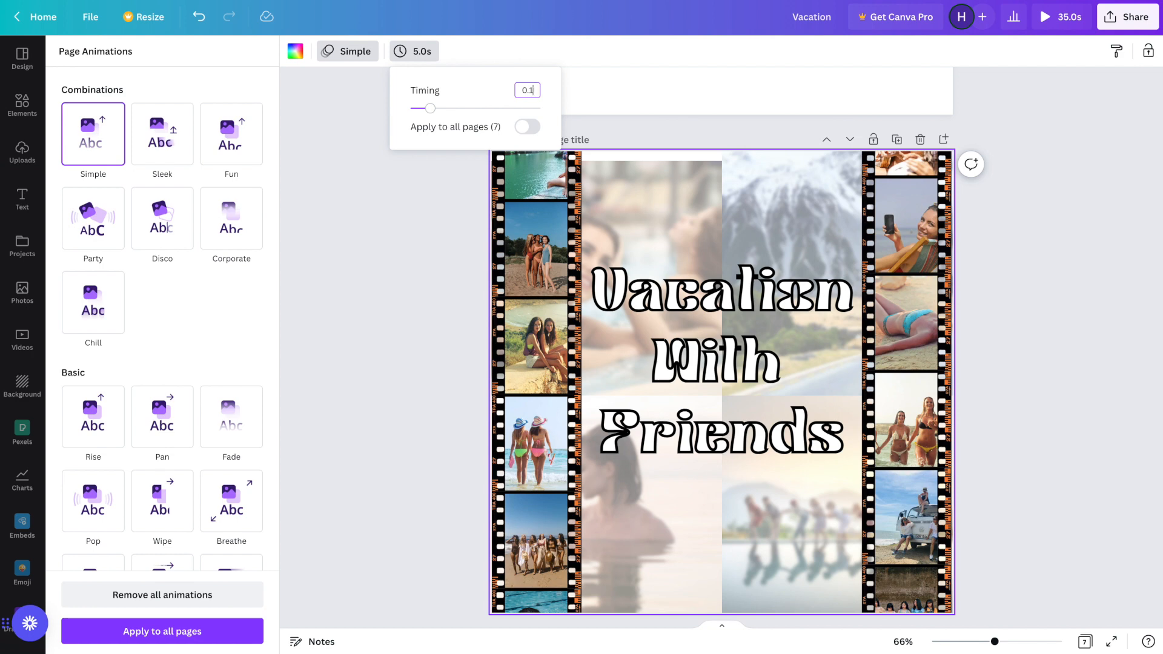
{"action": "left_click", "coordinate": [527, 127]}
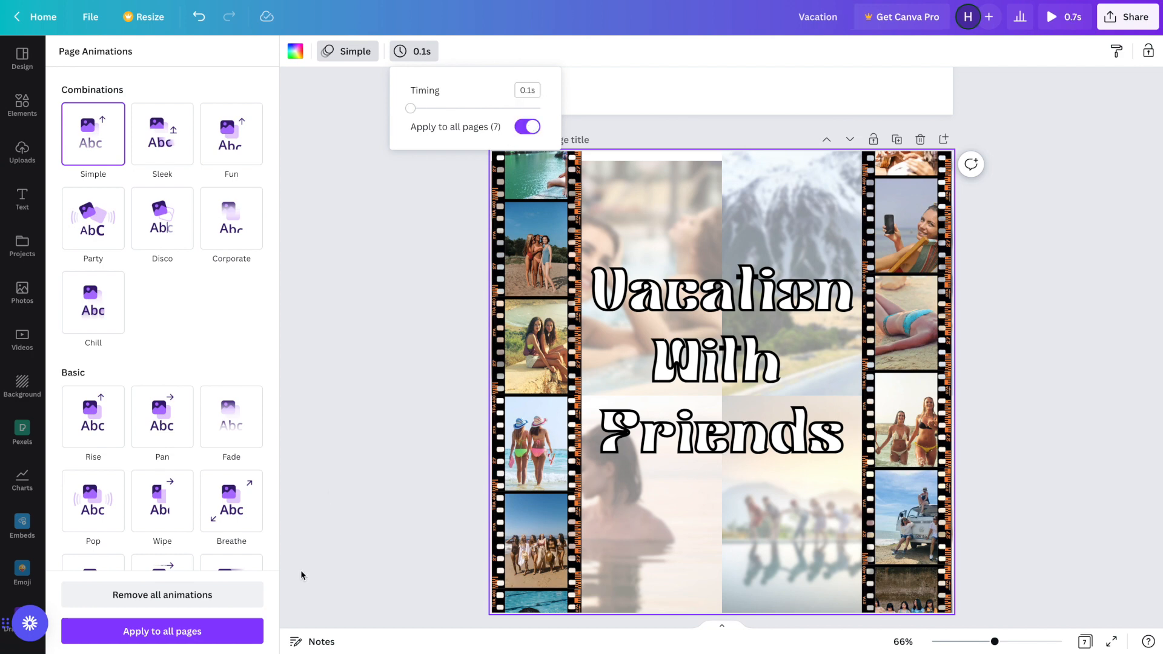
{"action": "left_click", "coordinate": [225, 635]}
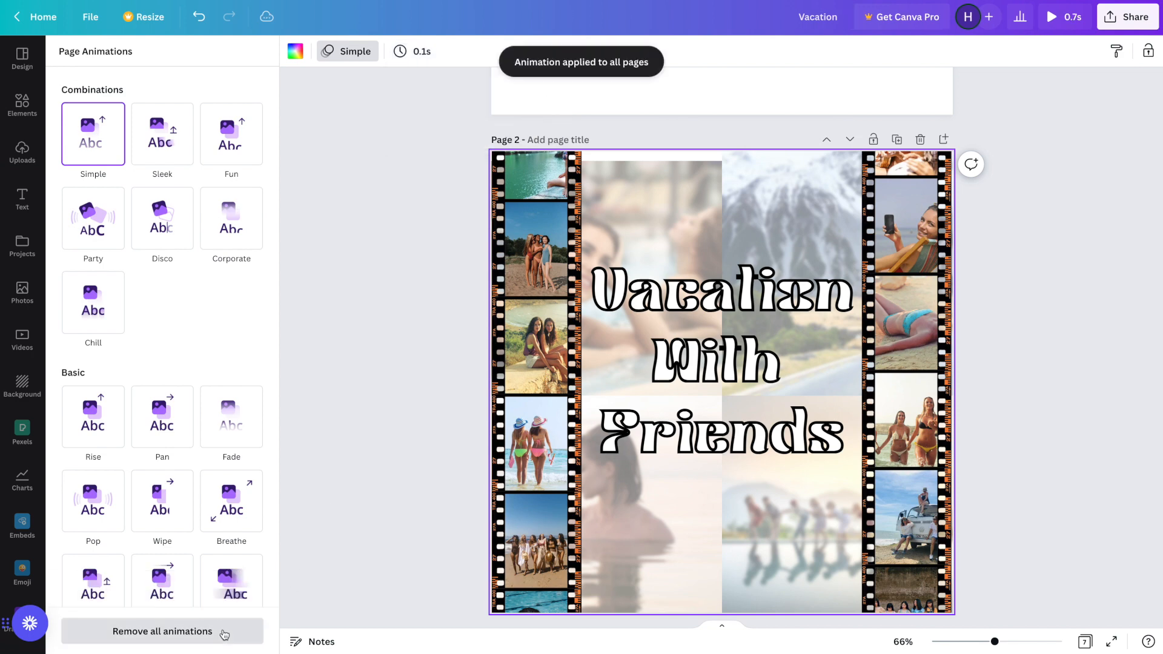
Stretch page 2's upper-left blurred photo back to the page's top edge and paste the string lights across the top
{"action": "left_click", "coordinate": [648, 185]}
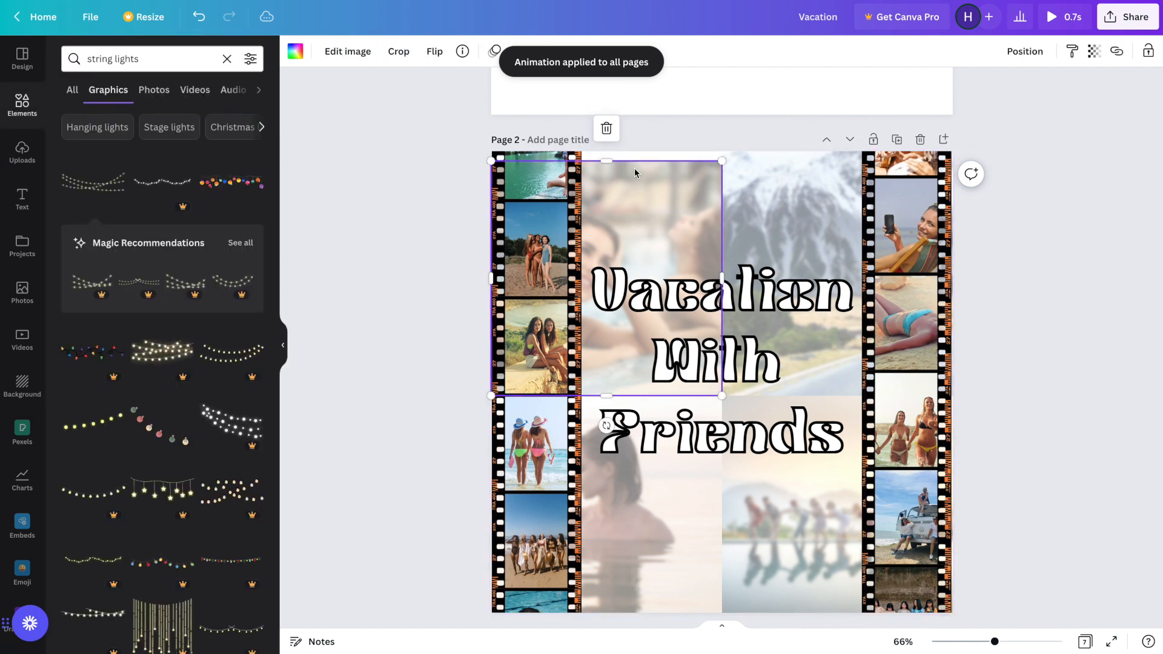
{"action": "left_click_drag", "start_coordinate": [607, 156], "coordinate": [607, 146]}
{"action": "left_click", "coordinate": [745, 188]}
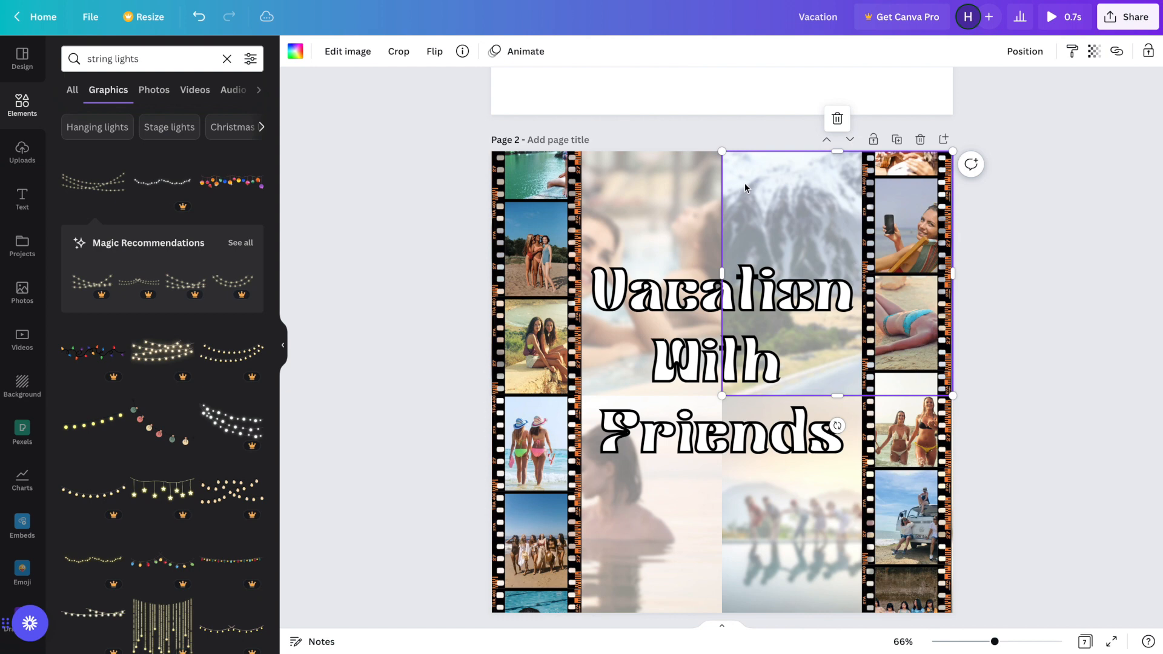
{"action": "key", "text": "ctrl+v"}
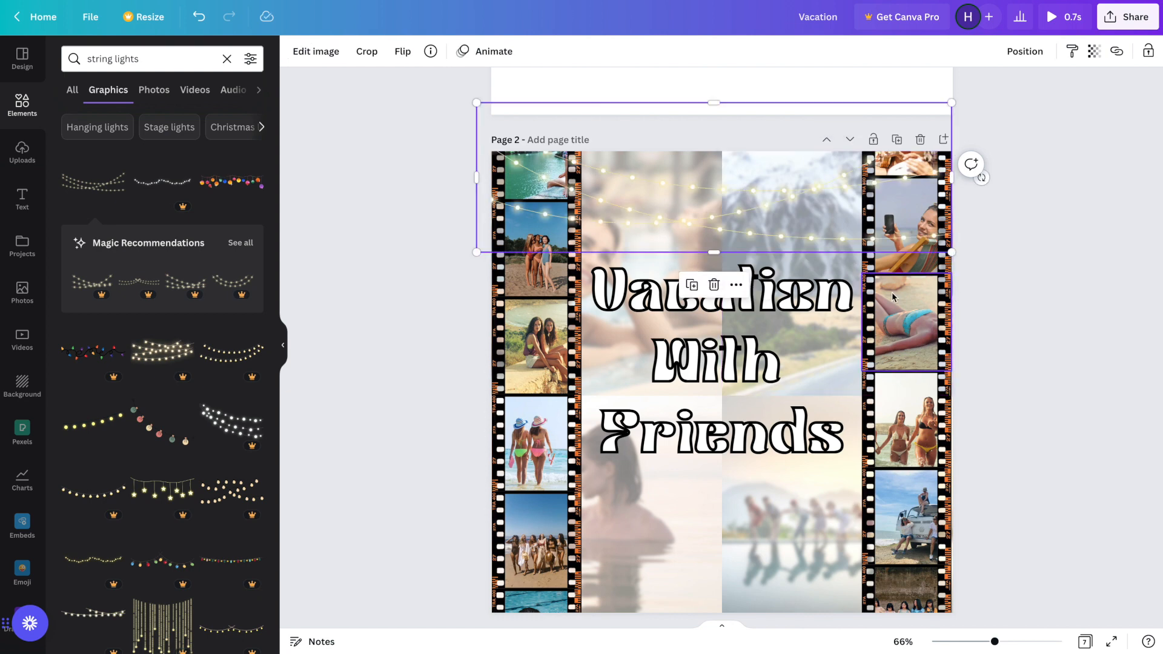
{"action": "left_click", "coordinate": [1023, 348]}
Review pages 2 and 3, comparing their film strips, titles and string lights
{"action": "scroll", "coordinate": [674, 270], "scroll_direction": "down", "scroll_amount": 5}
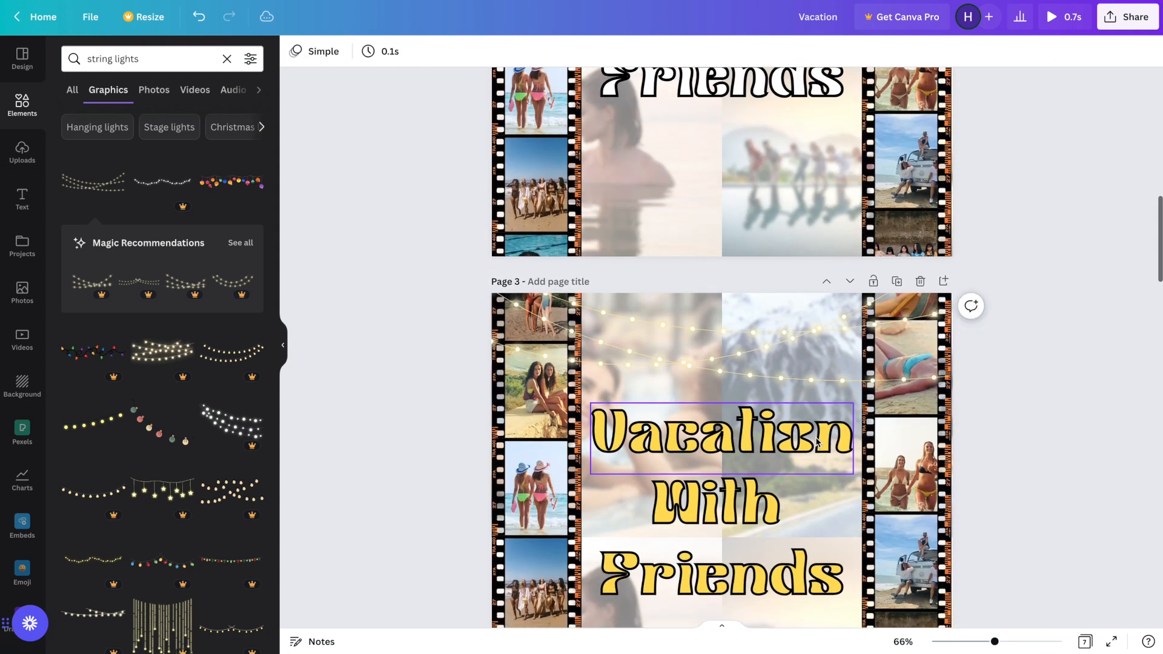
{"action": "left_click", "coordinate": [576, 450]}
{"action": "scroll", "coordinate": [533, 482], "scroll_direction": "down", "scroll_amount": 3}
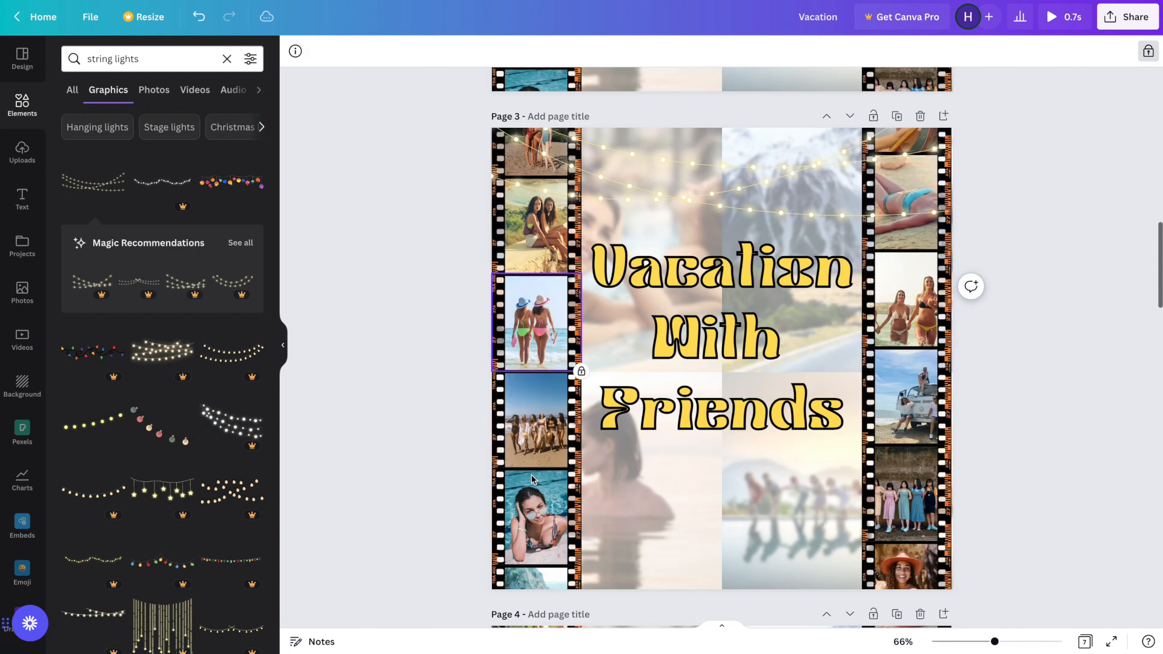
{"action": "scroll", "coordinate": [699, 474], "scroll_direction": "up", "scroll_amount": 6}
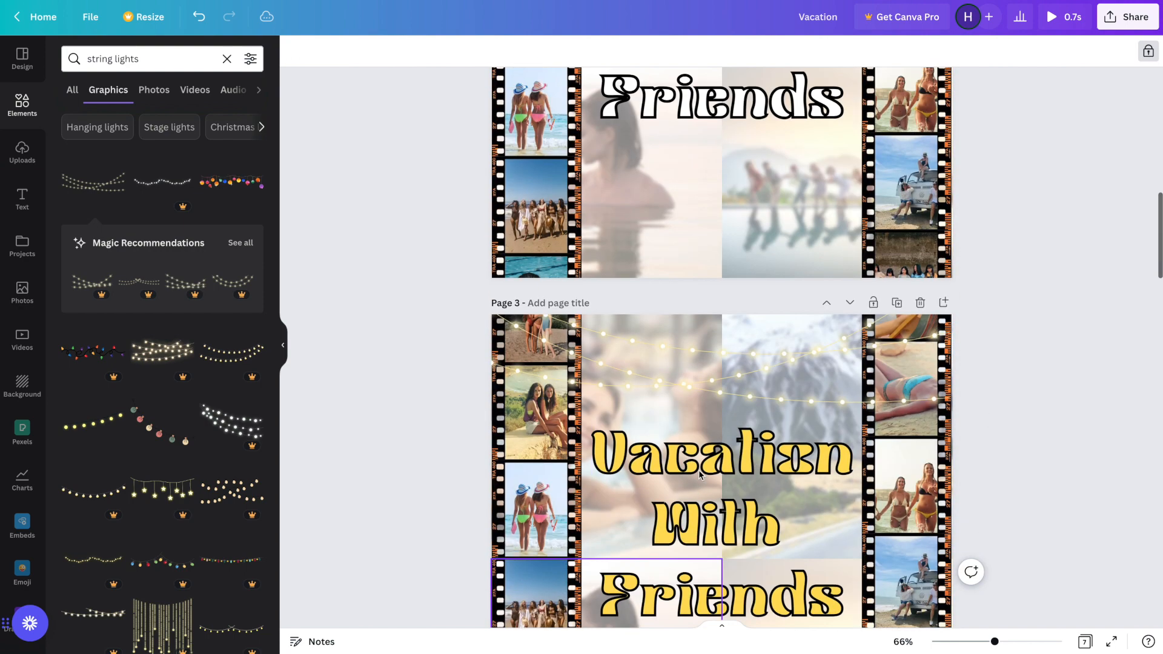
{"action": "scroll", "coordinate": [699, 470], "scroll_direction": "up", "scroll_amount": 2}
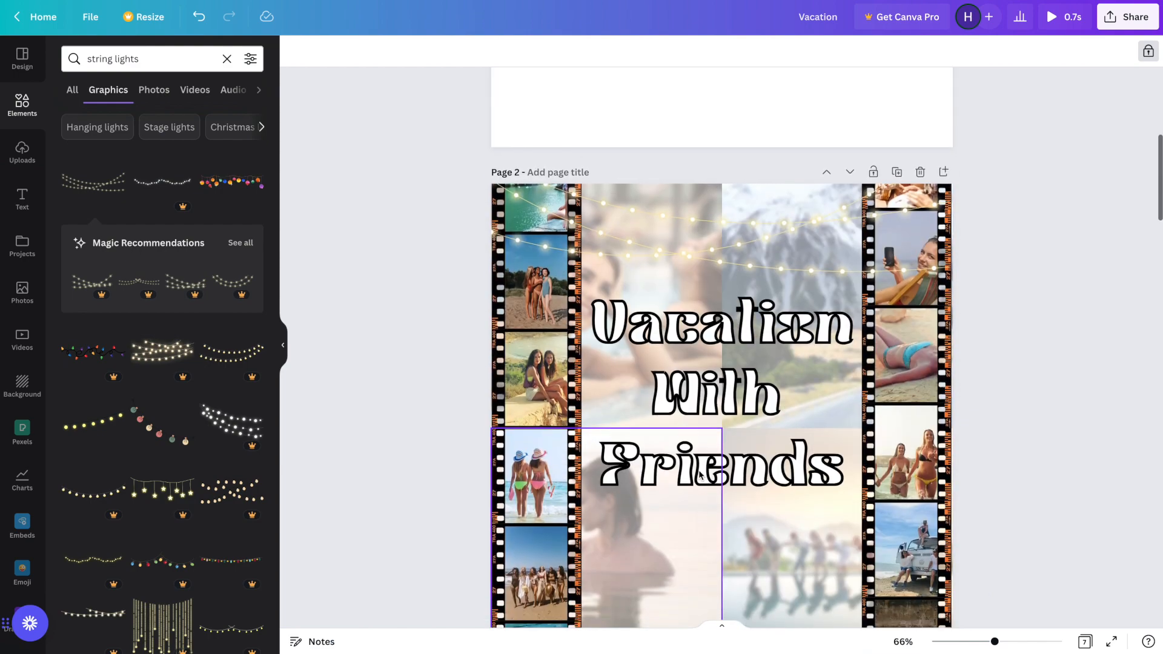
{"action": "scroll", "coordinate": [699, 470], "scroll_direction": "down", "scroll_amount": 8}
{"action": "scroll", "coordinate": [699, 470], "scroll_direction": "up", "scroll_amount": 5}
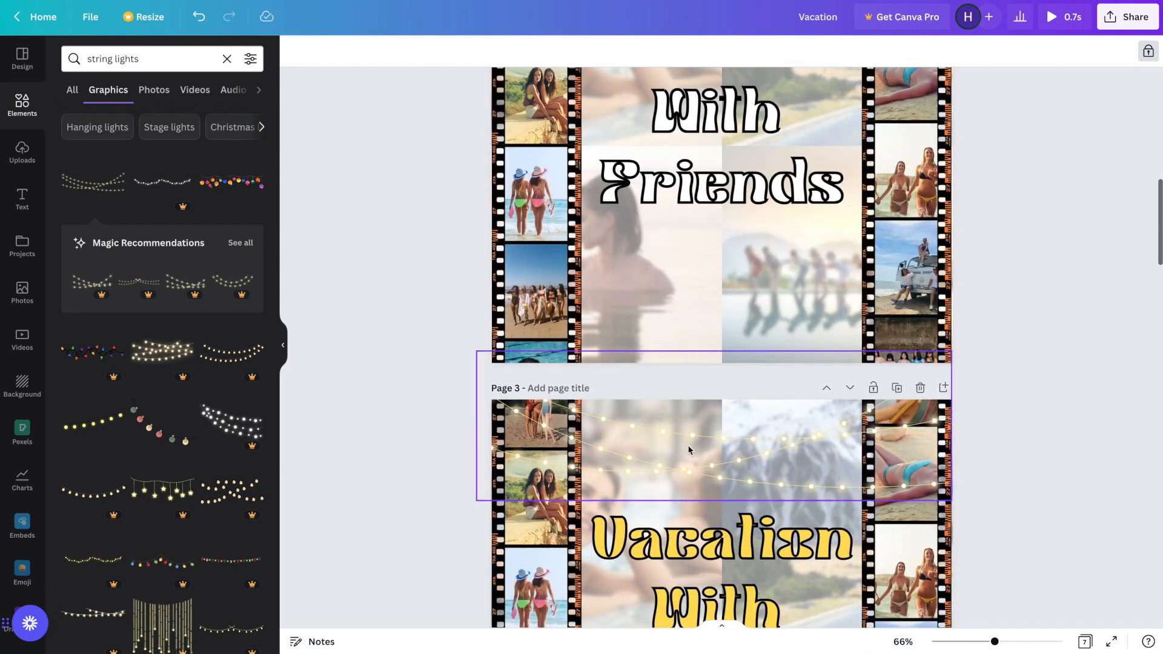
{"action": "scroll", "coordinate": [673, 345], "scroll_direction": "up", "scroll_amount": 3}
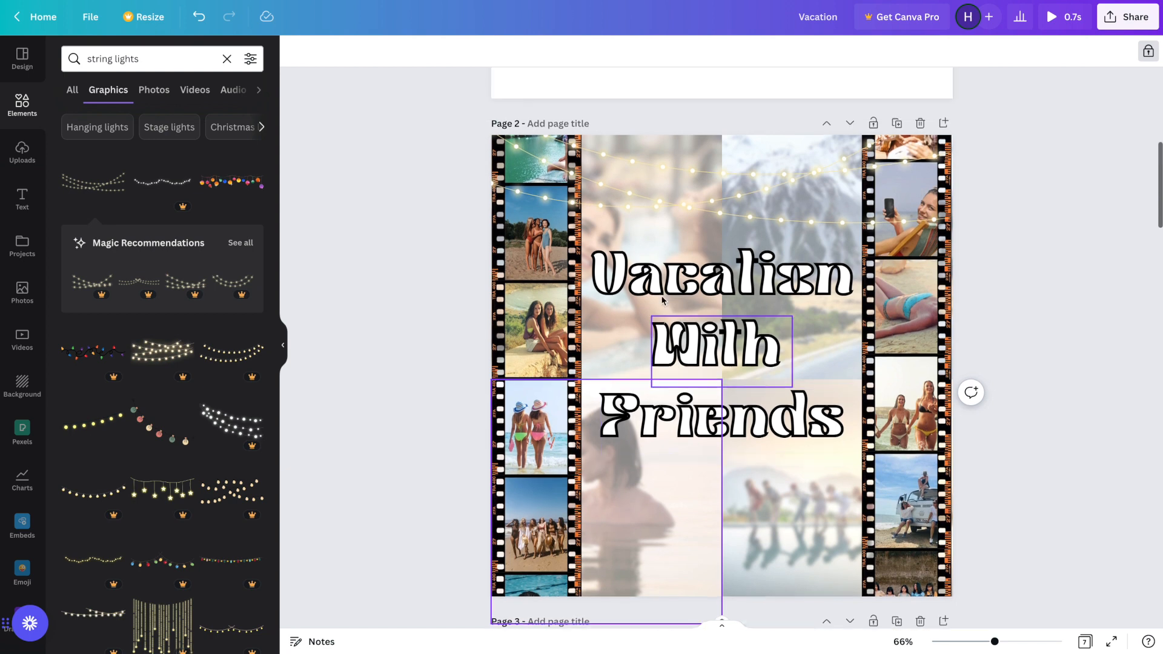
Delete page 2's string lights and lower the upper-left blurred photo's top edge so the page itself can be selected
{"action": "left_click", "coordinate": [671, 151]}
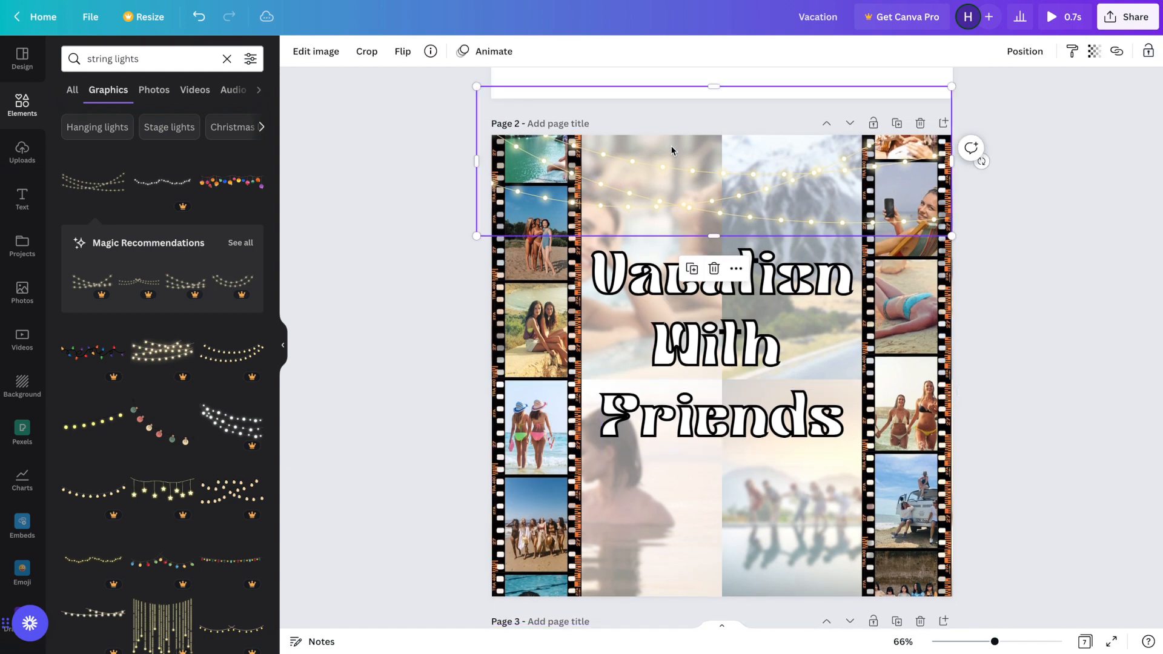
{"action": "key", "text": "Delete"}
{"action": "left_click", "coordinate": [664, 151]}
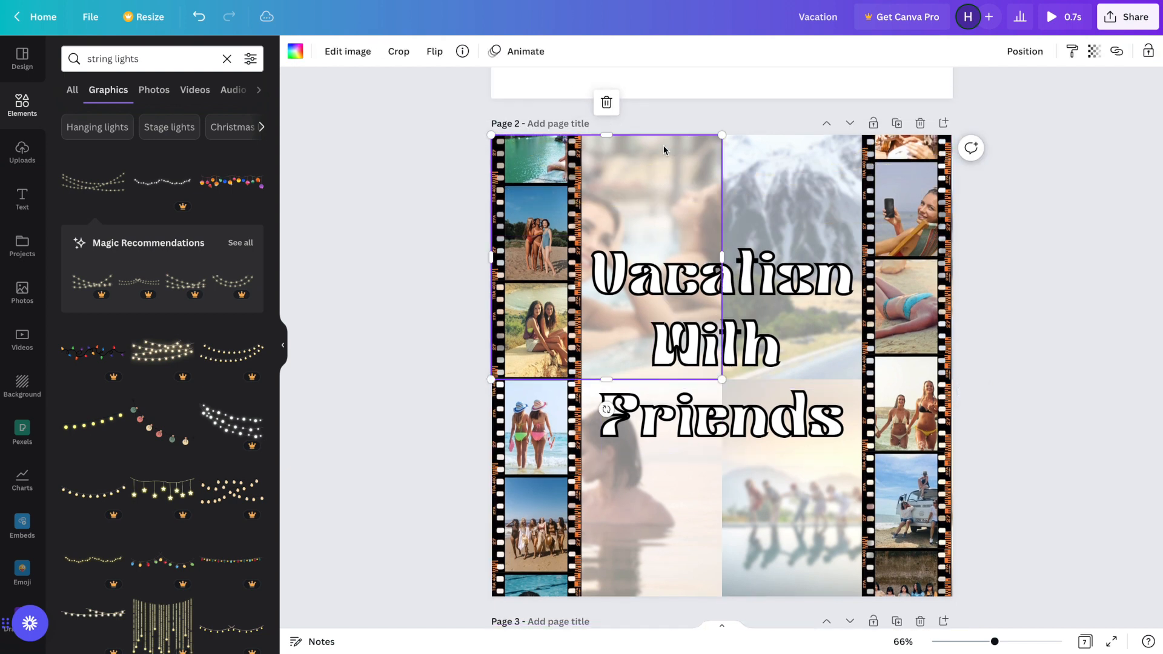
{"action": "left_click_drag", "start_coordinate": [609, 134], "coordinate": [609, 150]}
{"action": "left_click", "coordinate": [609, 142]}
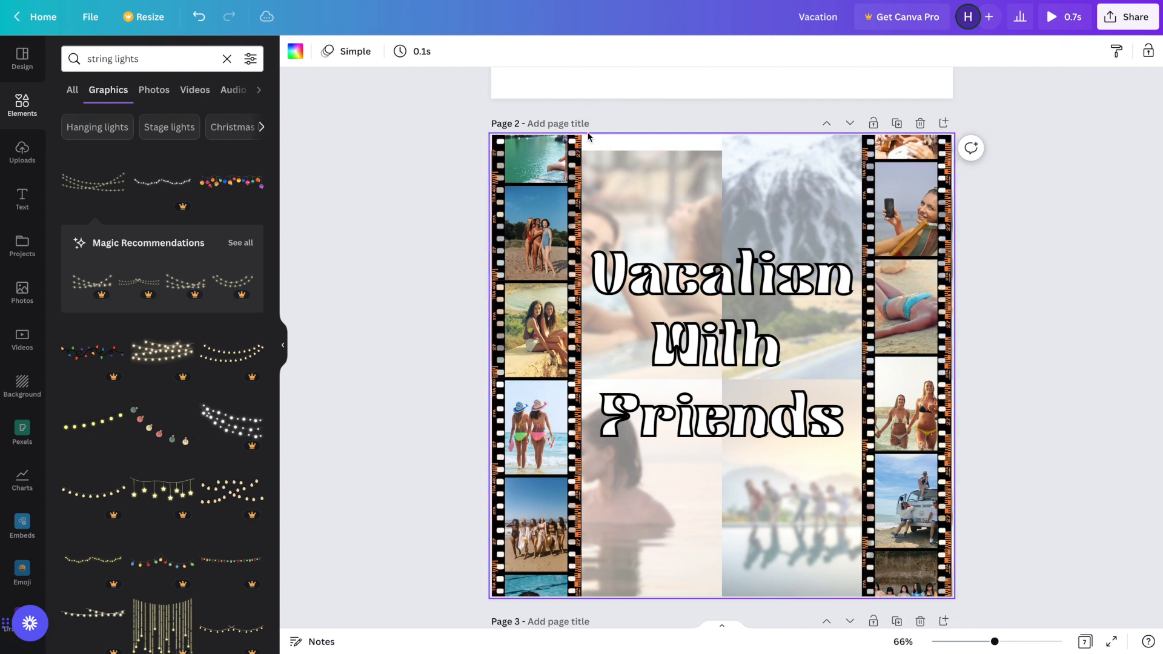
Remove all animations from page 2 and restore its upper-left blurred photo and string lights to the top edge
{"action": "left_click", "coordinate": [356, 53]}
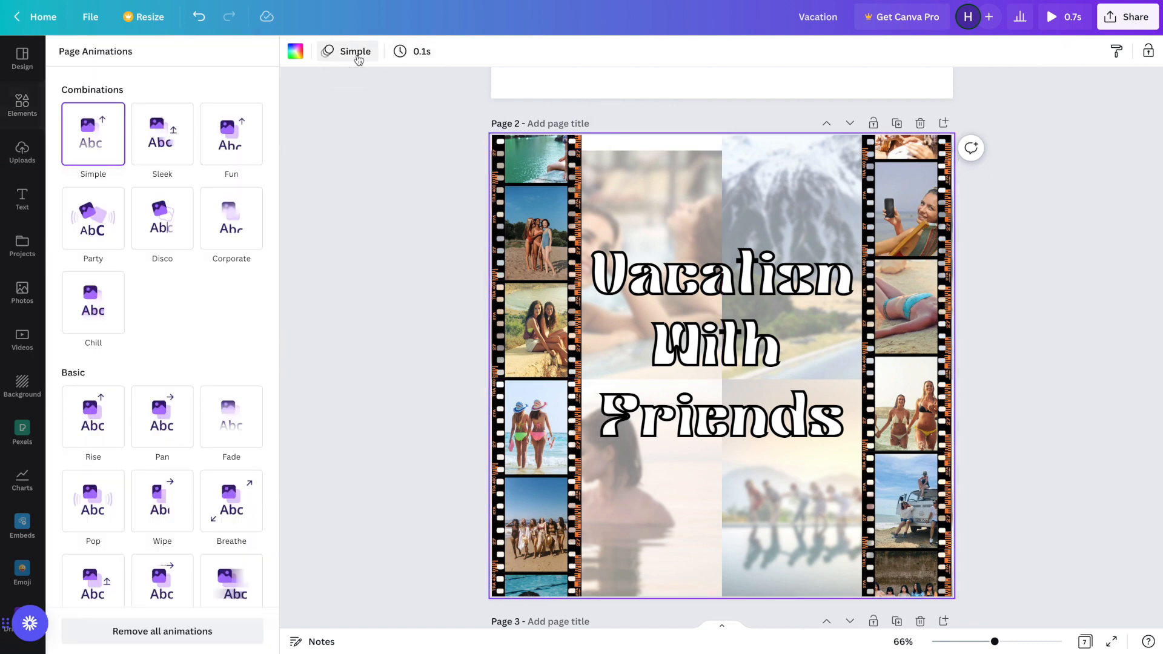
{"action": "left_click", "coordinate": [171, 631]}
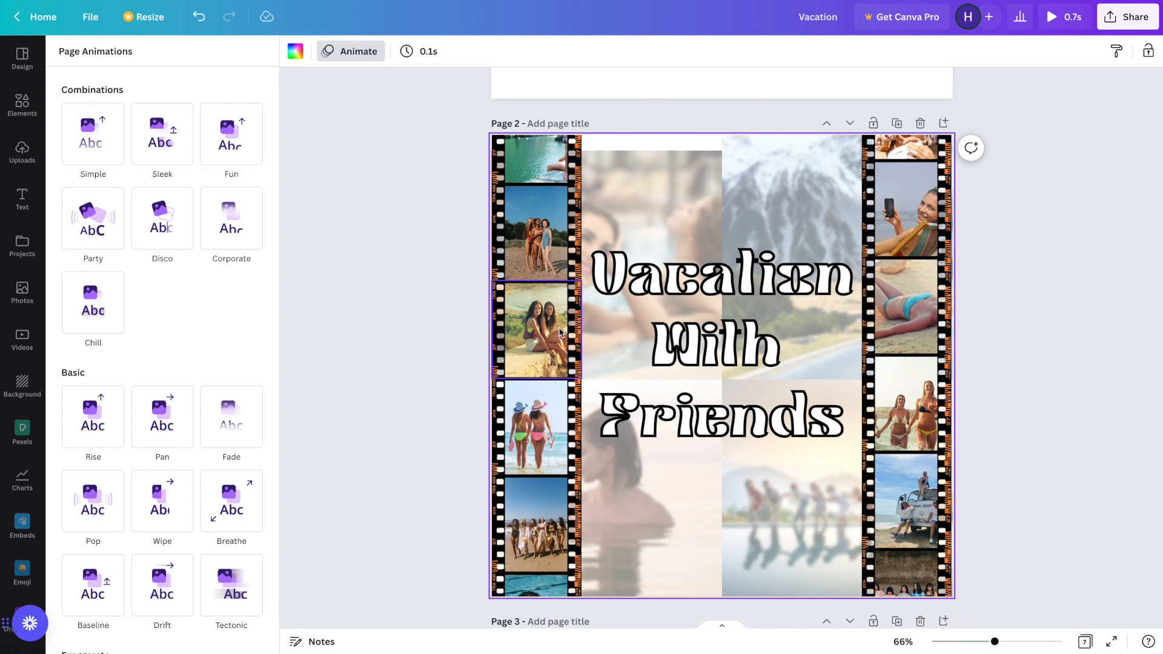
{"action": "left_click", "coordinate": [664, 183]}
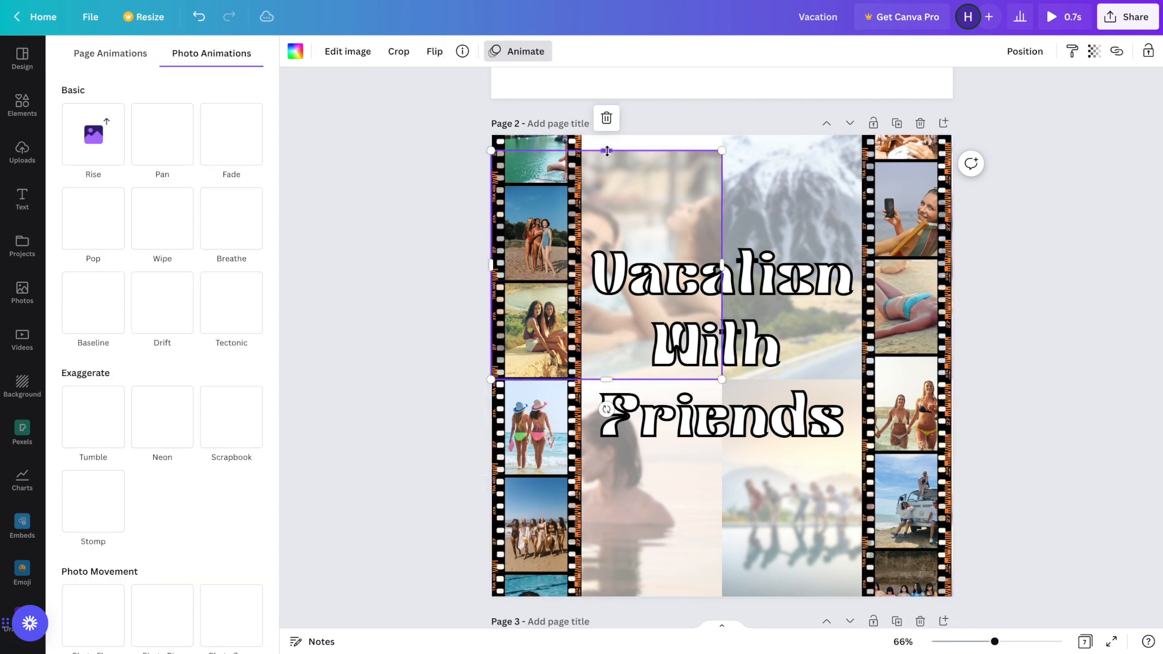
{"action": "left_click_drag", "start_coordinate": [607, 151], "coordinate": [604, 133]}
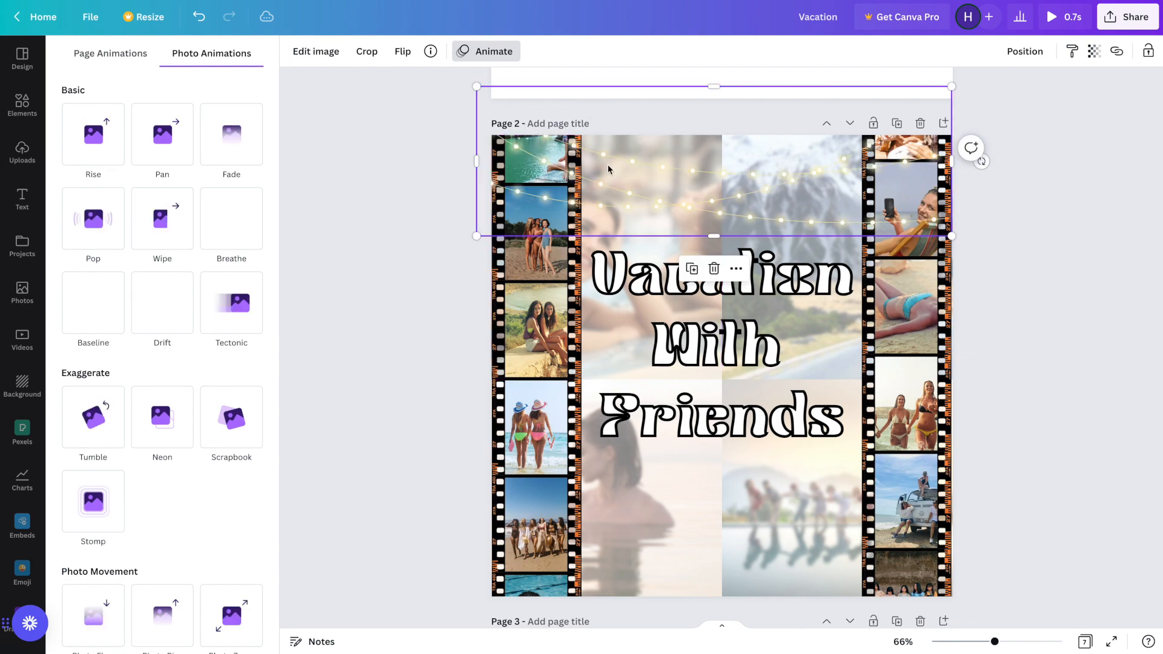
Delete page 3's string lights, then unlock its upper-left blurred photo and lower the photo's top edge to expose the page
{"action": "scroll", "coordinate": [609, 169], "scroll_direction": "down", "scroll_amount": 8}
{"action": "left_click", "coordinate": [608, 169]}
{"action": "scroll", "coordinate": [608, 169], "scroll_direction": "up", "scroll_amount": 1}
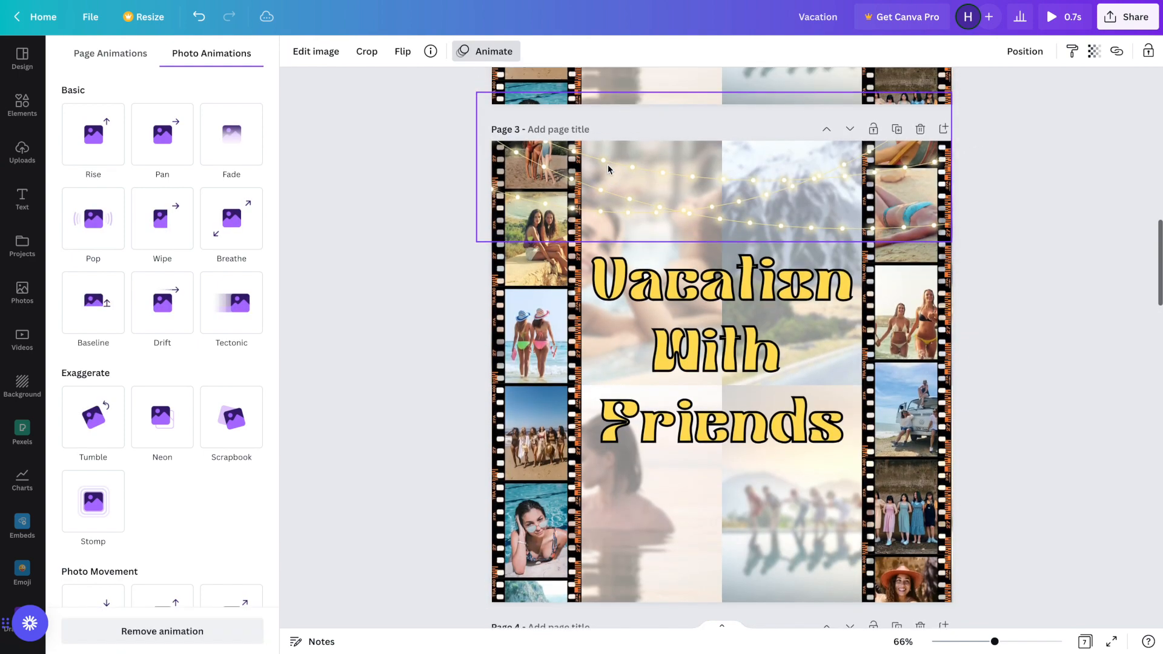
{"action": "key", "text": "Delete"}
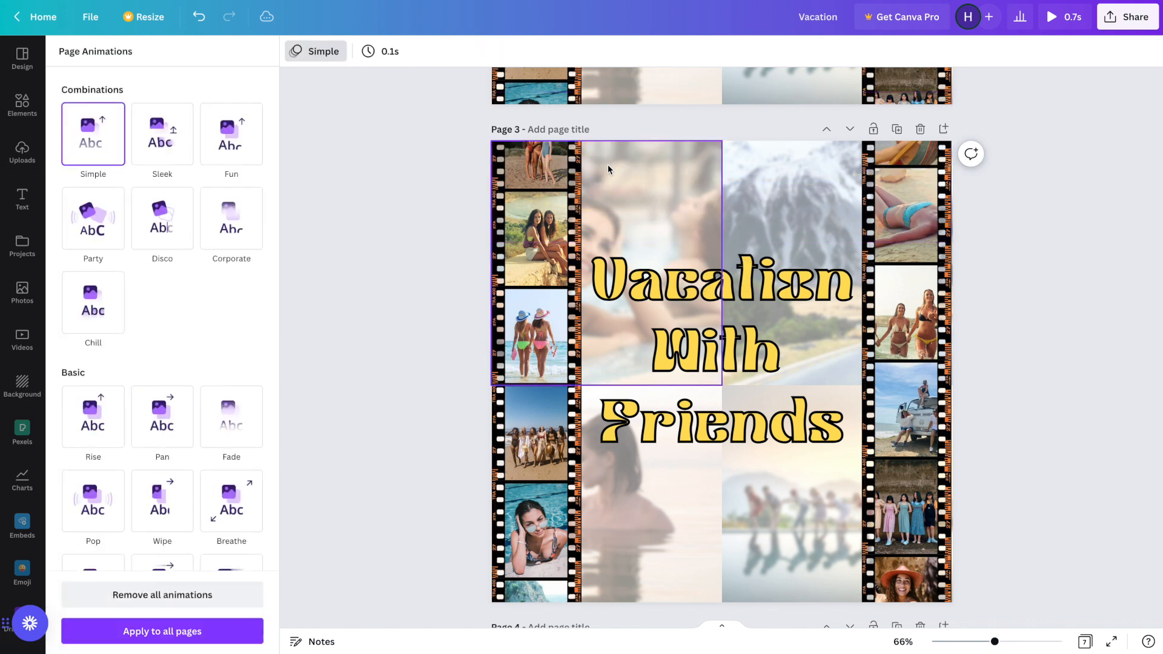
{"action": "left_click", "coordinate": [1146, 54]}
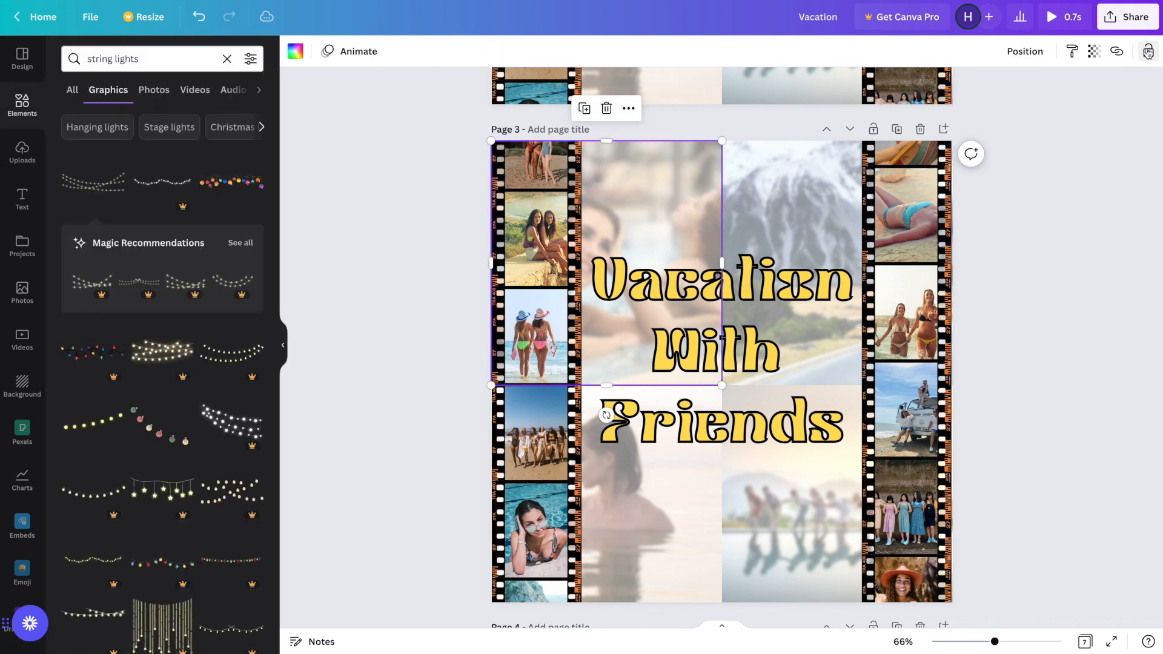
{"action": "left_click_drag", "start_coordinate": [604, 140], "coordinate": [604, 164]}
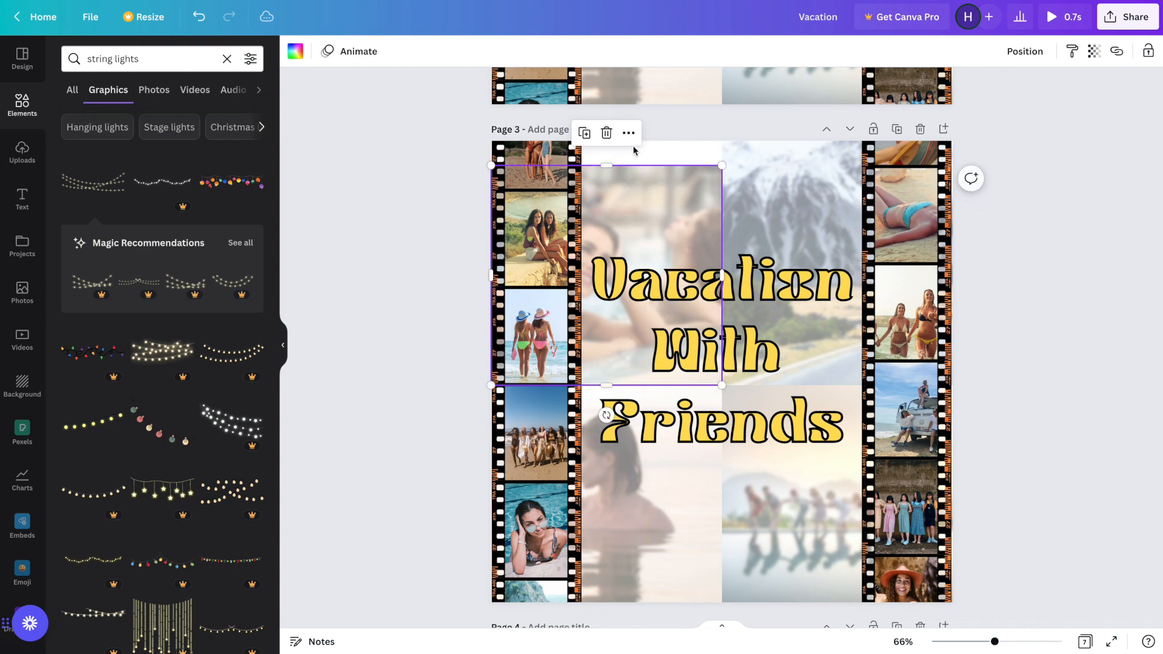
{"action": "left_click", "coordinate": [682, 144]}
Remove all animations from page 3 and restore its upper-left blurred photo and string lights to the top edge
{"action": "left_click", "coordinate": [345, 53]}
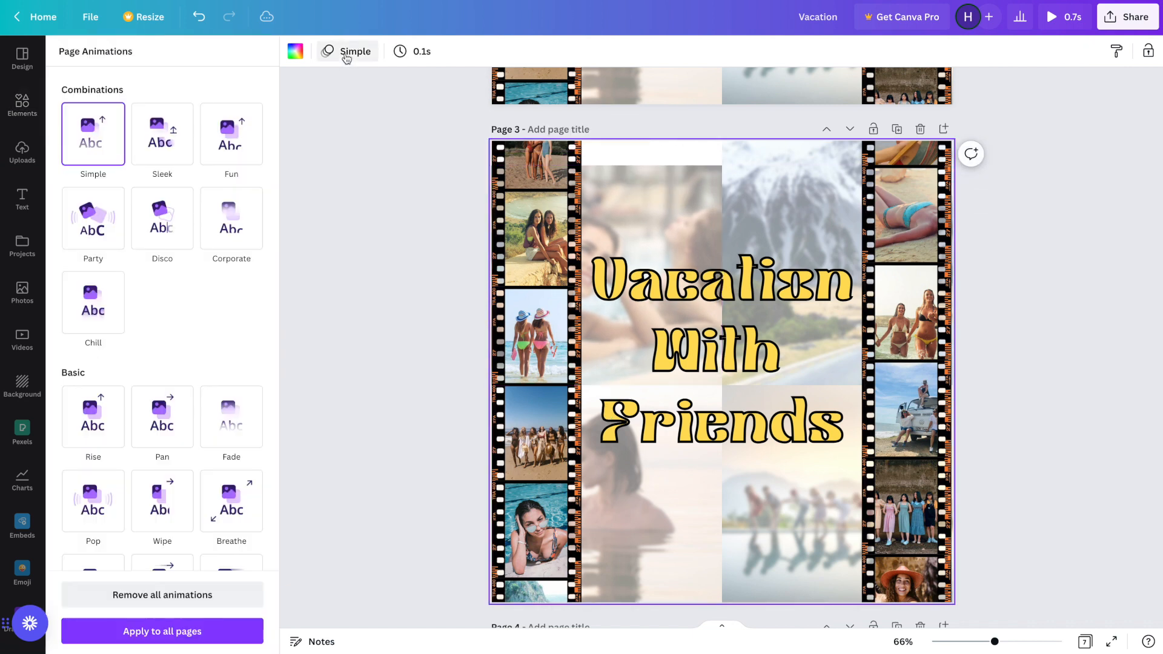
{"action": "left_click", "coordinate": [186, 594]}
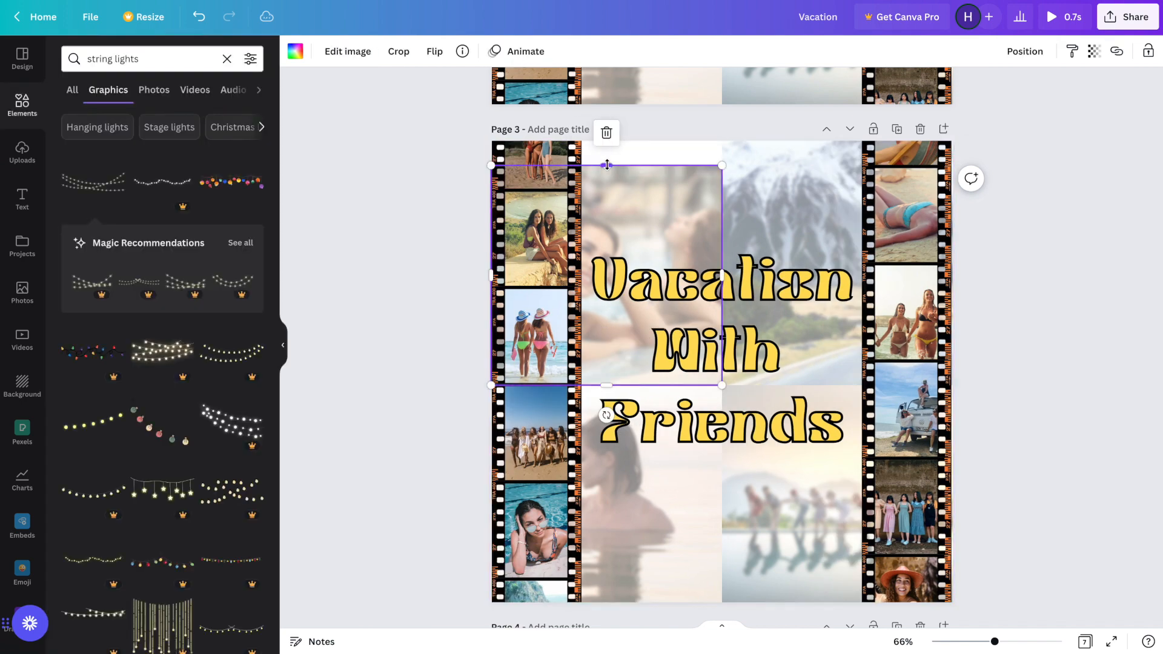
{"action": "left_click_drag", "start_coordinate": [93, 182], "coordinate": [666, 171]}
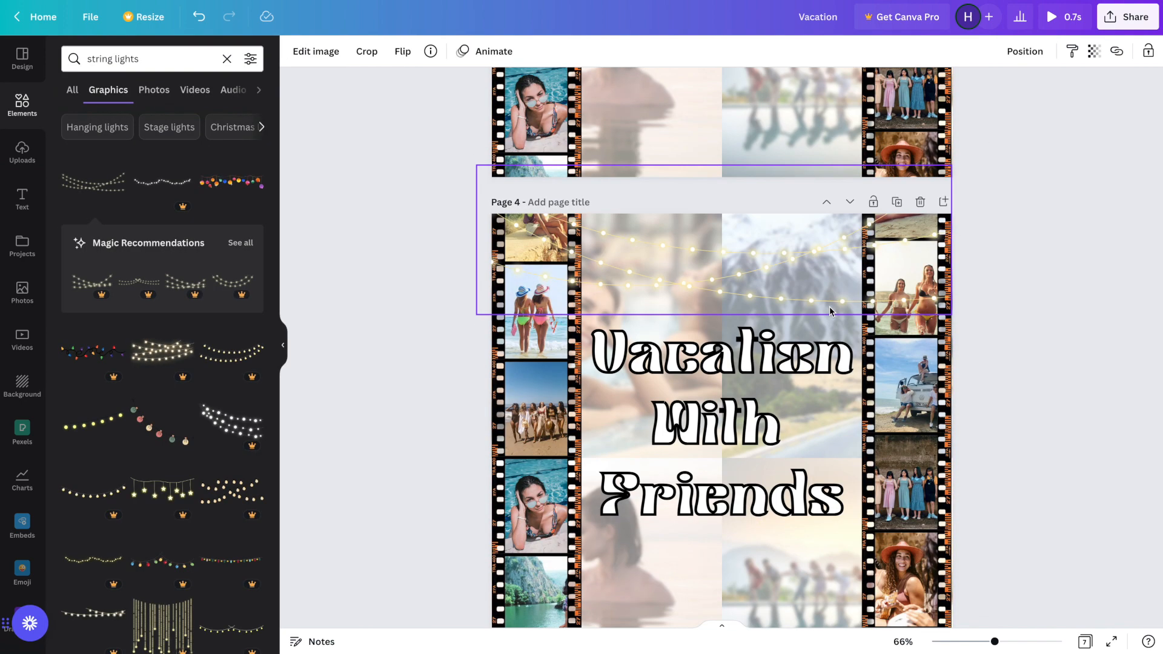
Clear the animations from pages 4 to 7 the same way, exposing each page behind its upper-left blurred photo
{"action": "left_click", "coordinate": [608, 215]}
{"action": "left_click", "coordinate": [348, 51]}
{"action": "left_click", "coordinate": [609, 216]}
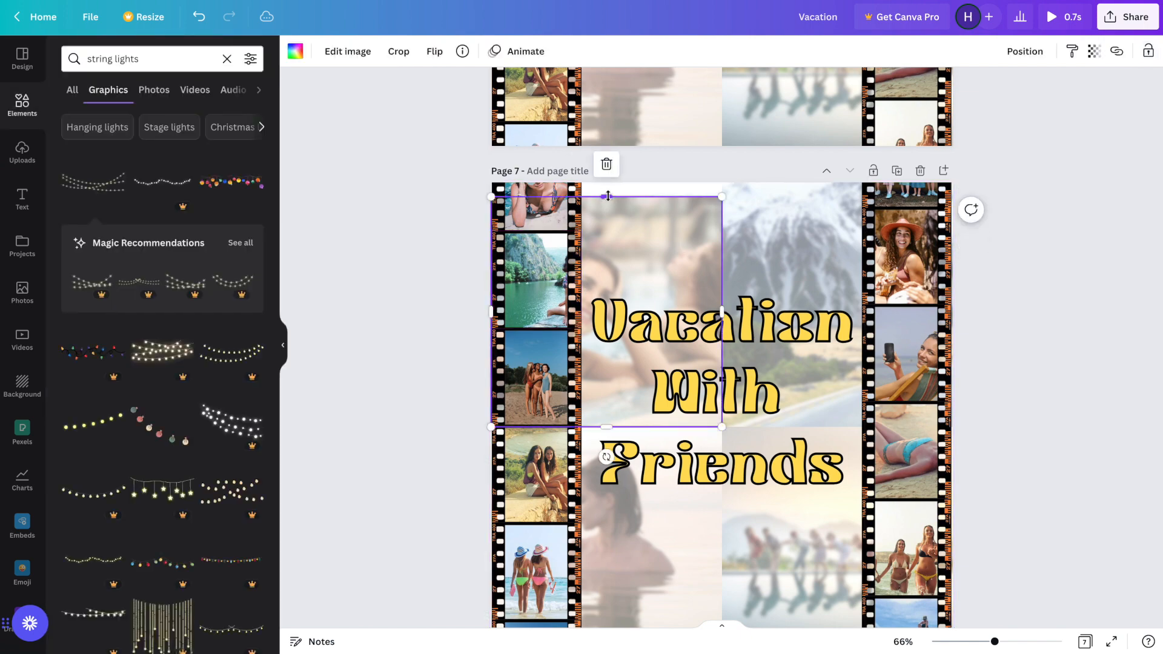
{"action": "scroll", "coordinate": [678, 227], "scroll_direction": "down", "scroll_amount": 2}
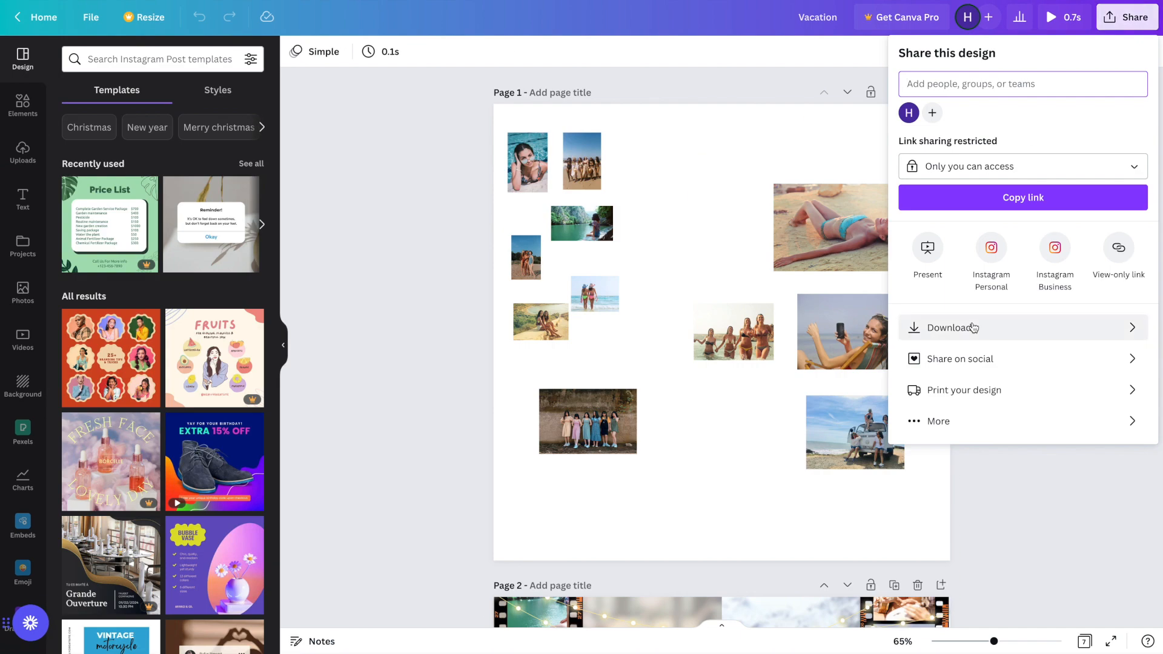
Download only pages 2–7 of the design as a GIF, leaving out page 1
{"action": "left_click", "coordinate": [969, 326]}
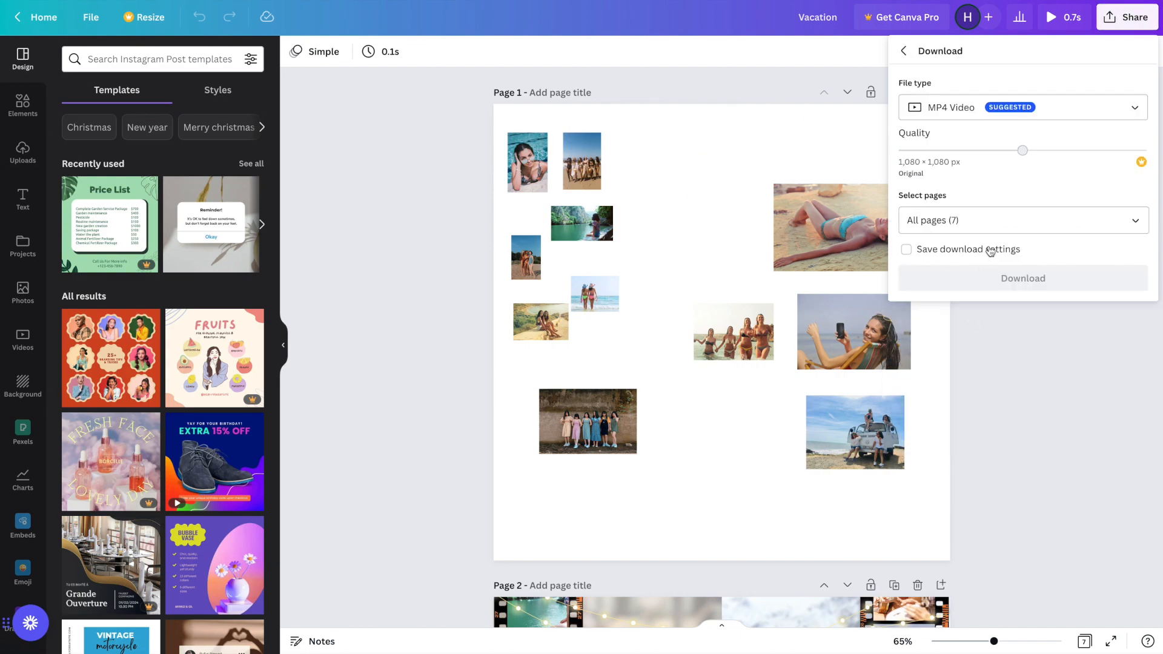
{"action": "left_click", "coordinate": [1026, 214]}
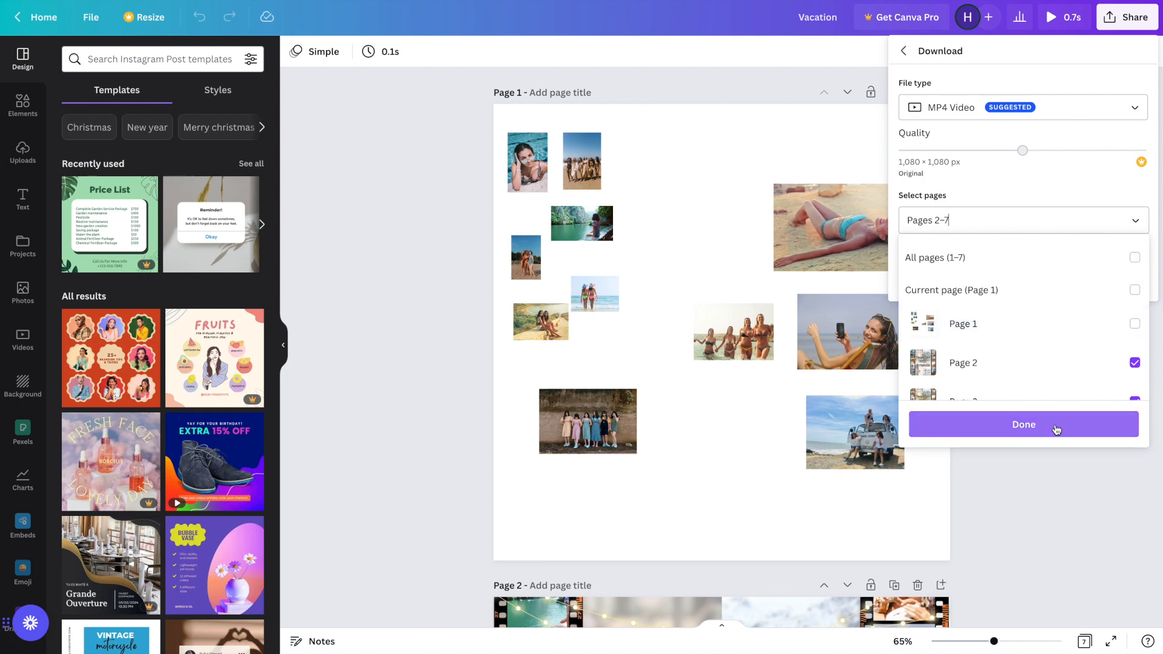
{"action": "left_click", "coordinate": [1062, 426]}
{"action": "left_click", "coordinate": [1059, 109]}
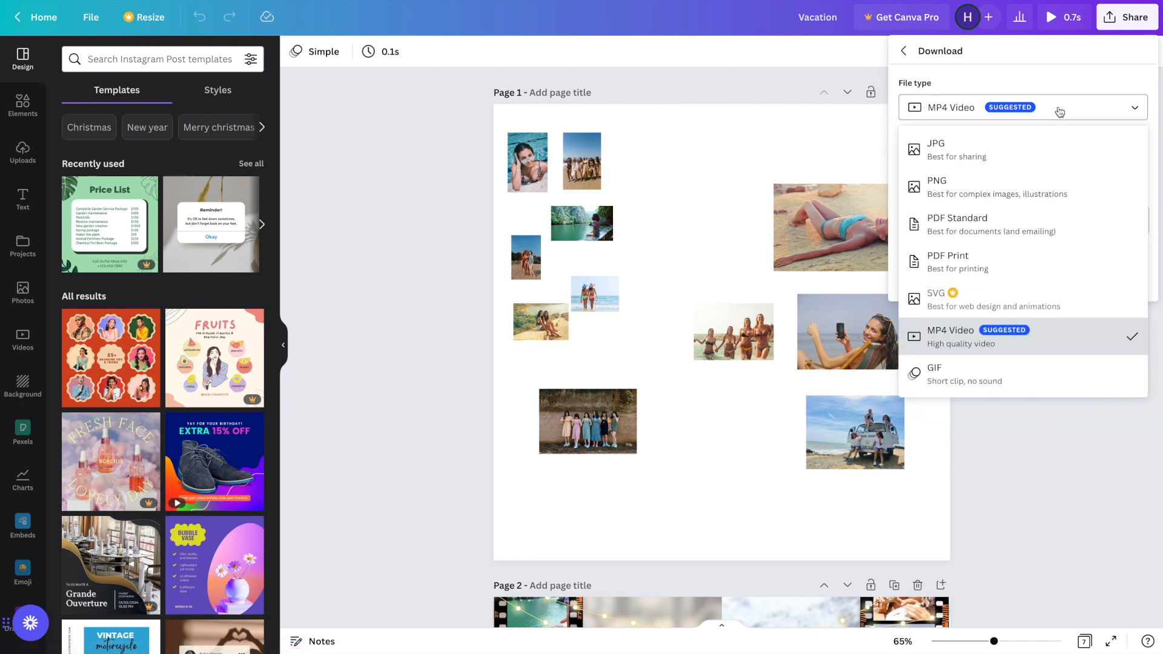
{"action": "left_click", "coordinate": [952, 375]}
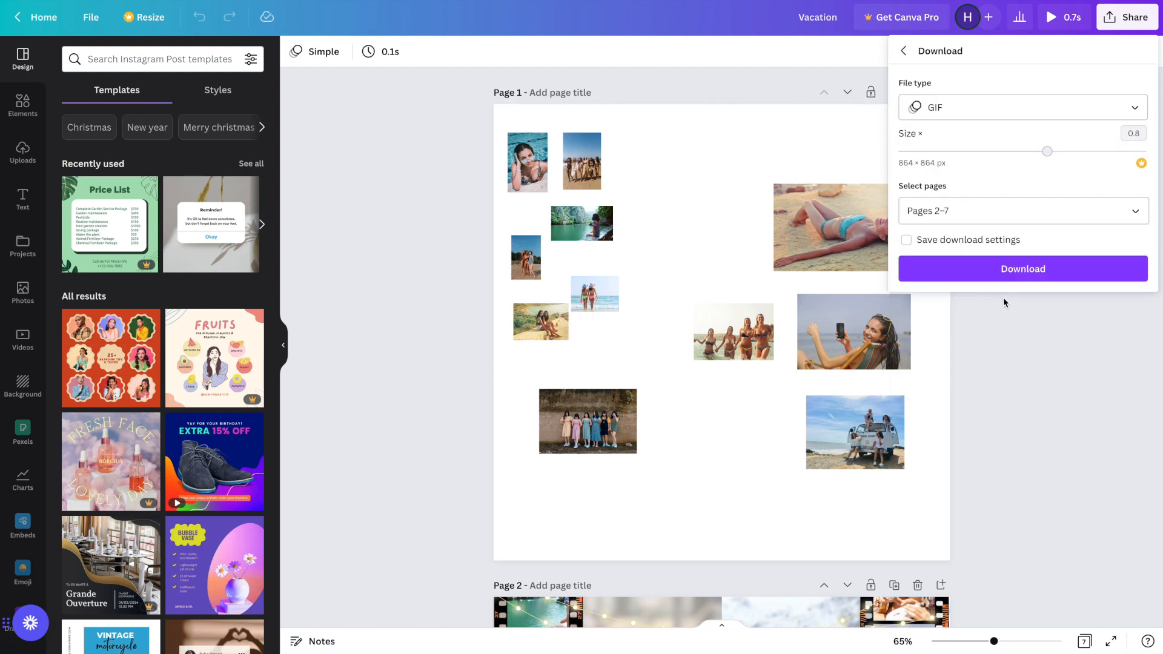
{"action": "left_click", "coordinate": [1025, 278]}
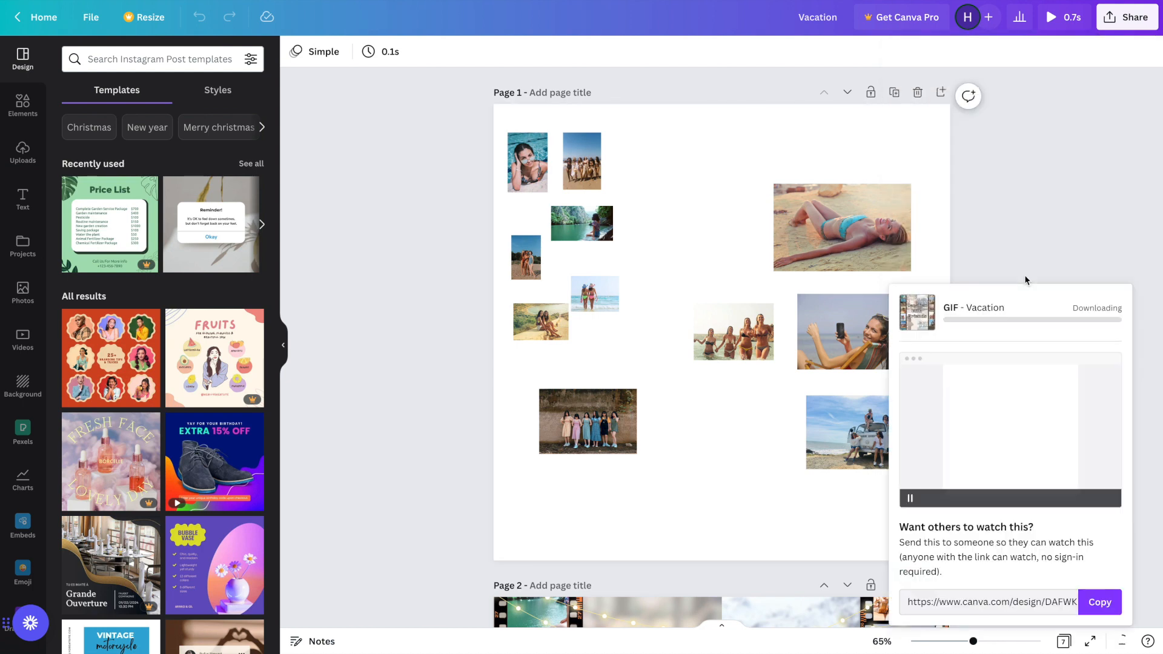
Open the downloaded Vacation.gif in a new browser tab to preview the animated collage
{"action": "scroll", "coordinate": [1024, 280], "scroll_direction": "down", "scroll_amount": 2}
{"action": "scroll", "coordinate": [1025, 280], "scroll_direction": "down", "scroll_amount": 5}
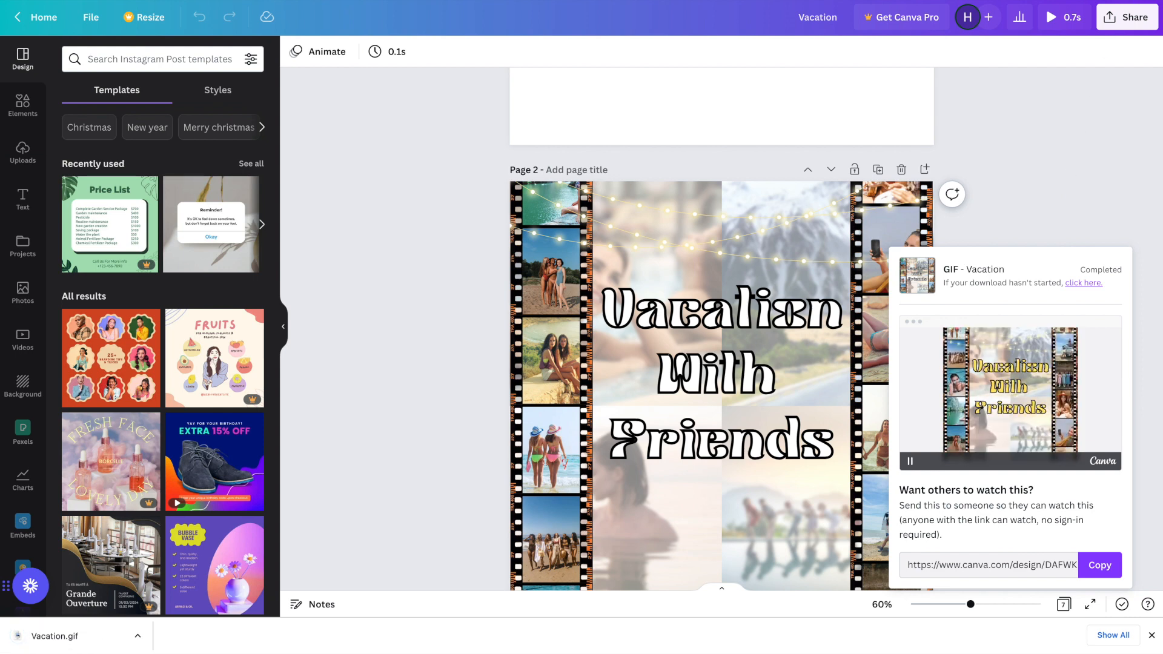
{"action": "key", "text": "super+t"}
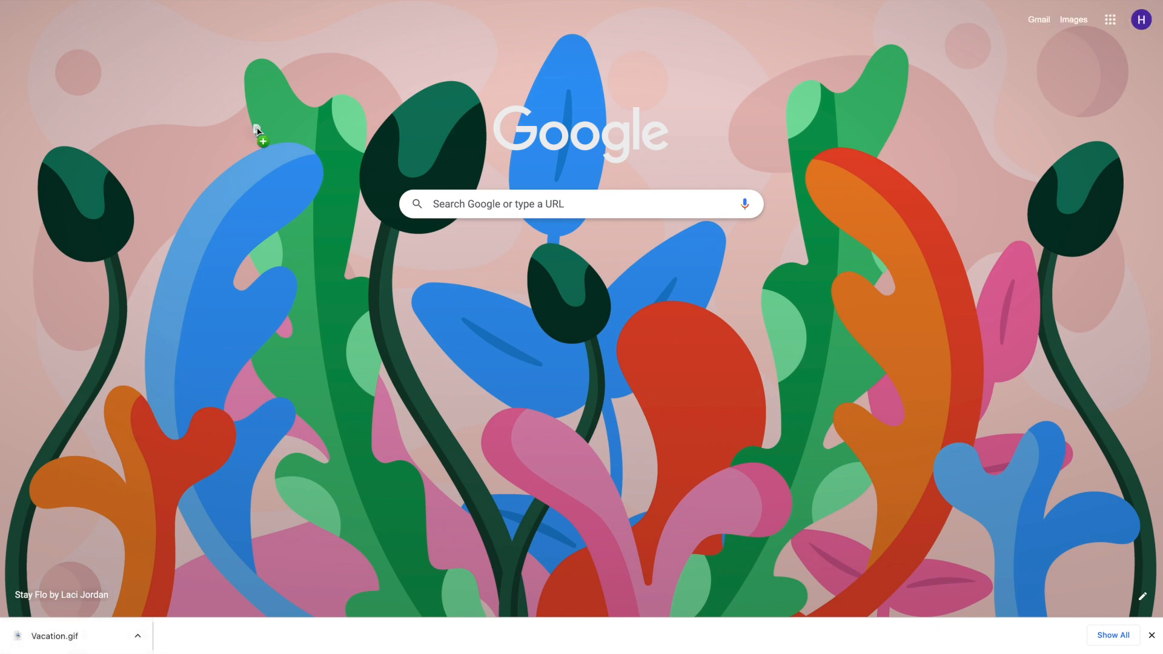
{"action": "left_click_drag", "start_coordinate": [55, 636], "coordinate": [363, 1]}
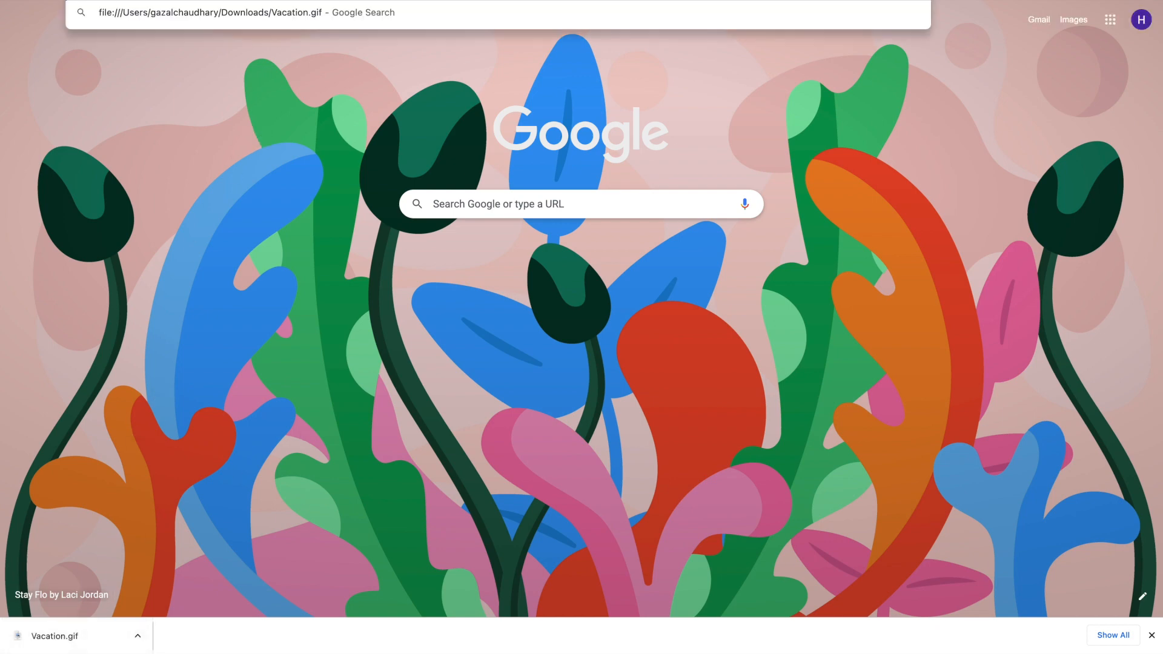
{"action": "key", "text": "Return"}
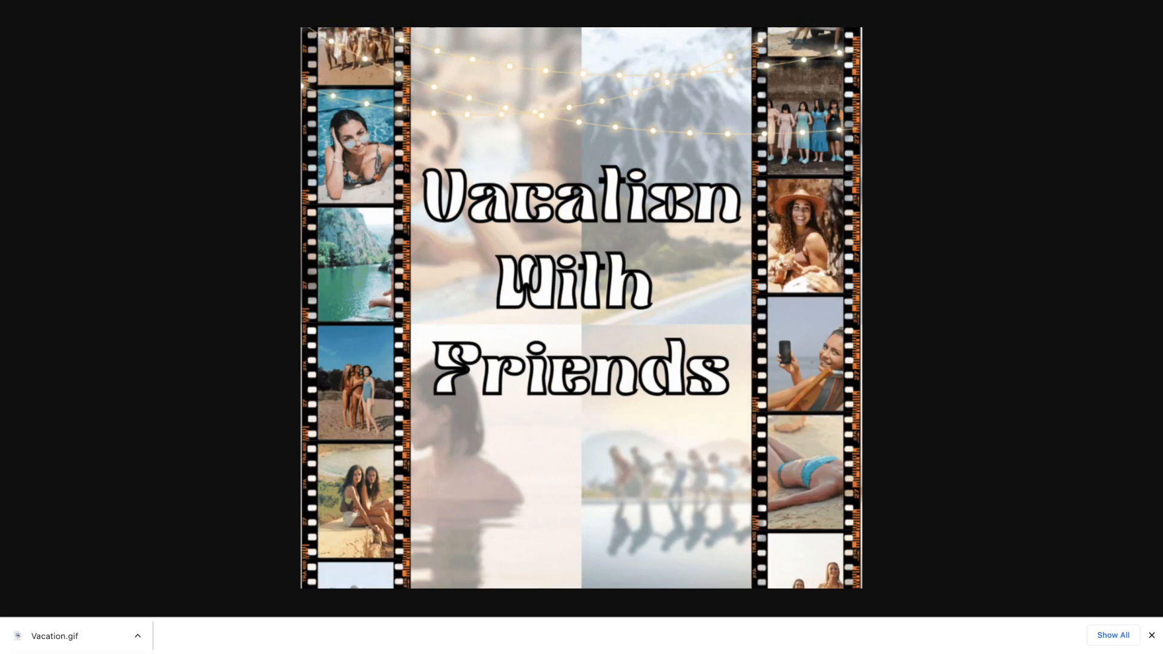